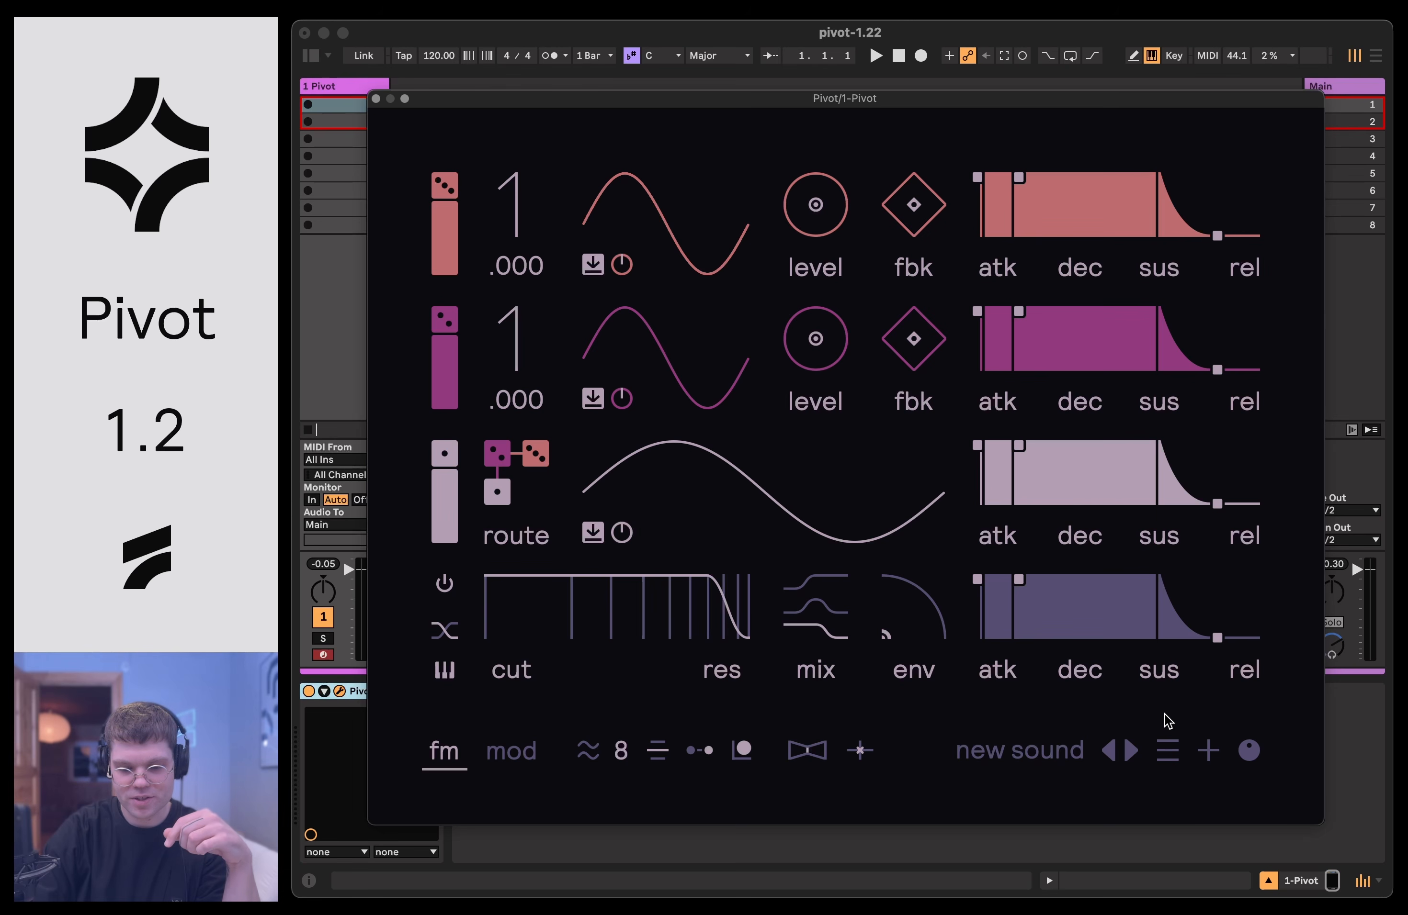
Set the plugin's interface scale to default and store it as the initial scale.
click(1164, 754)
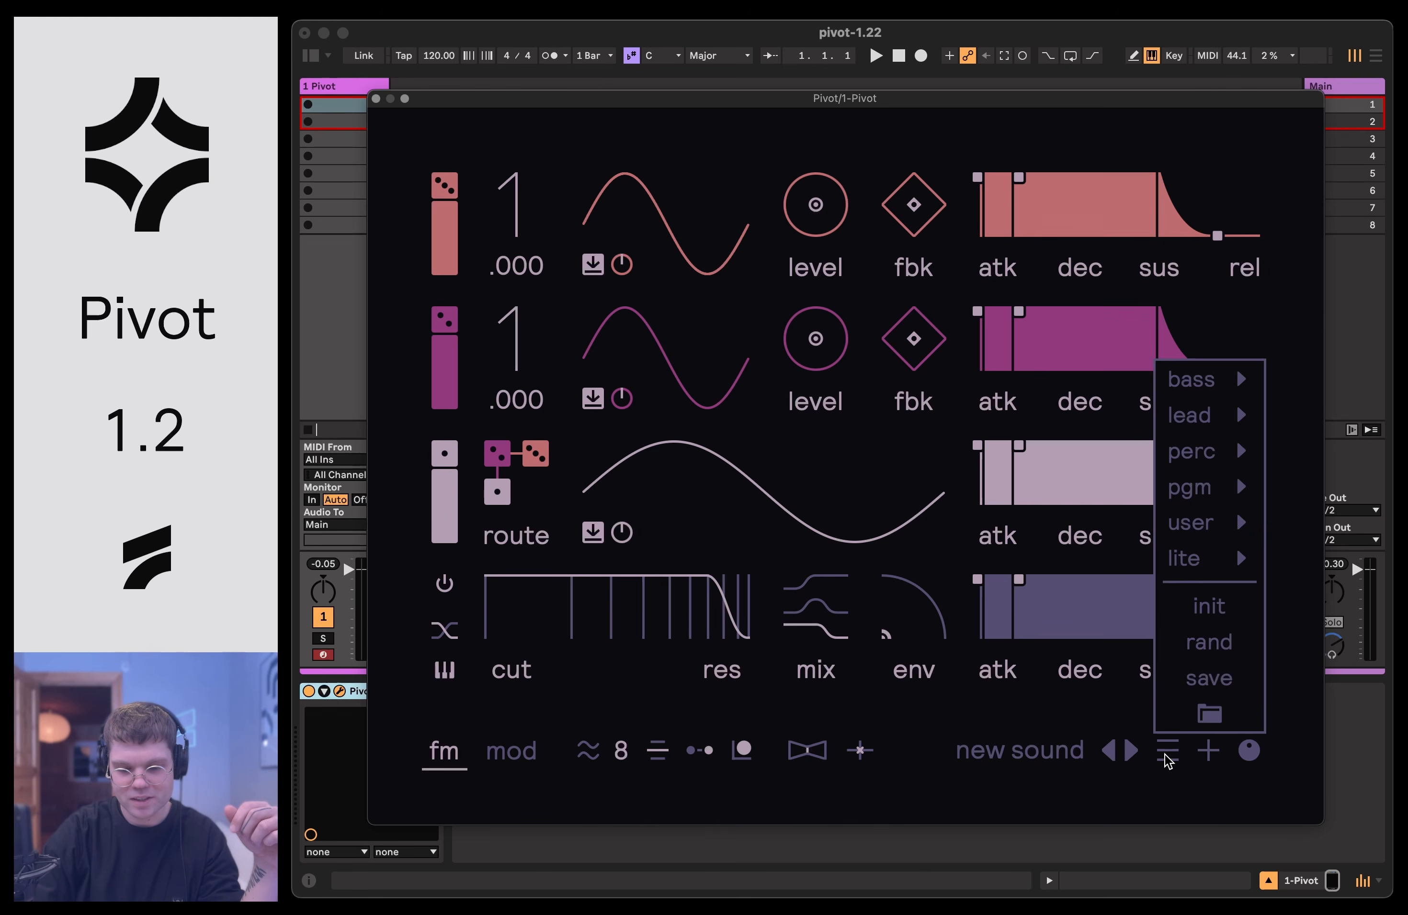
click(1203, 753)
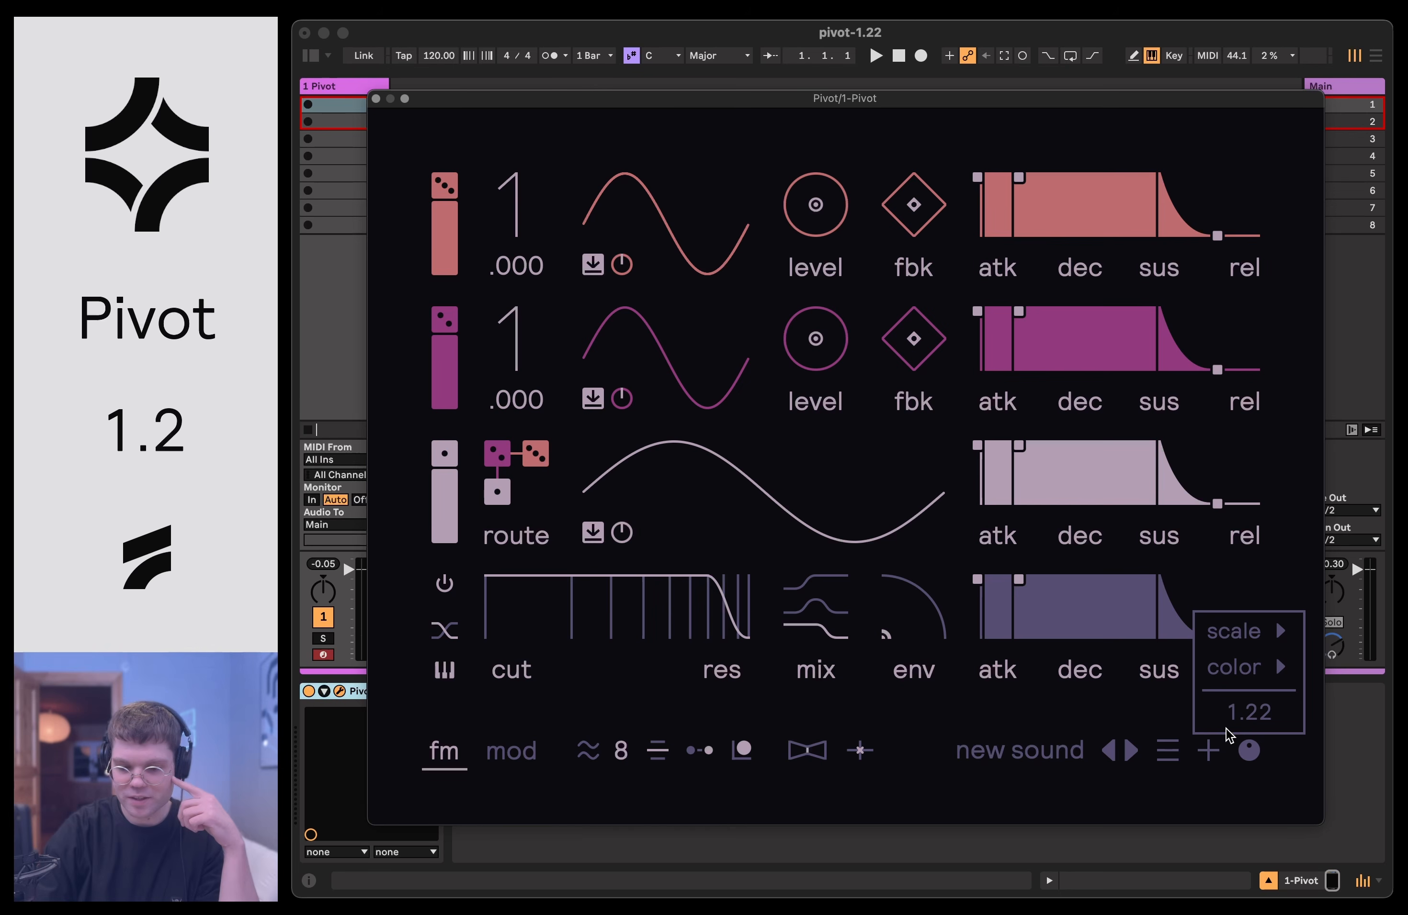
click(1209, 753)
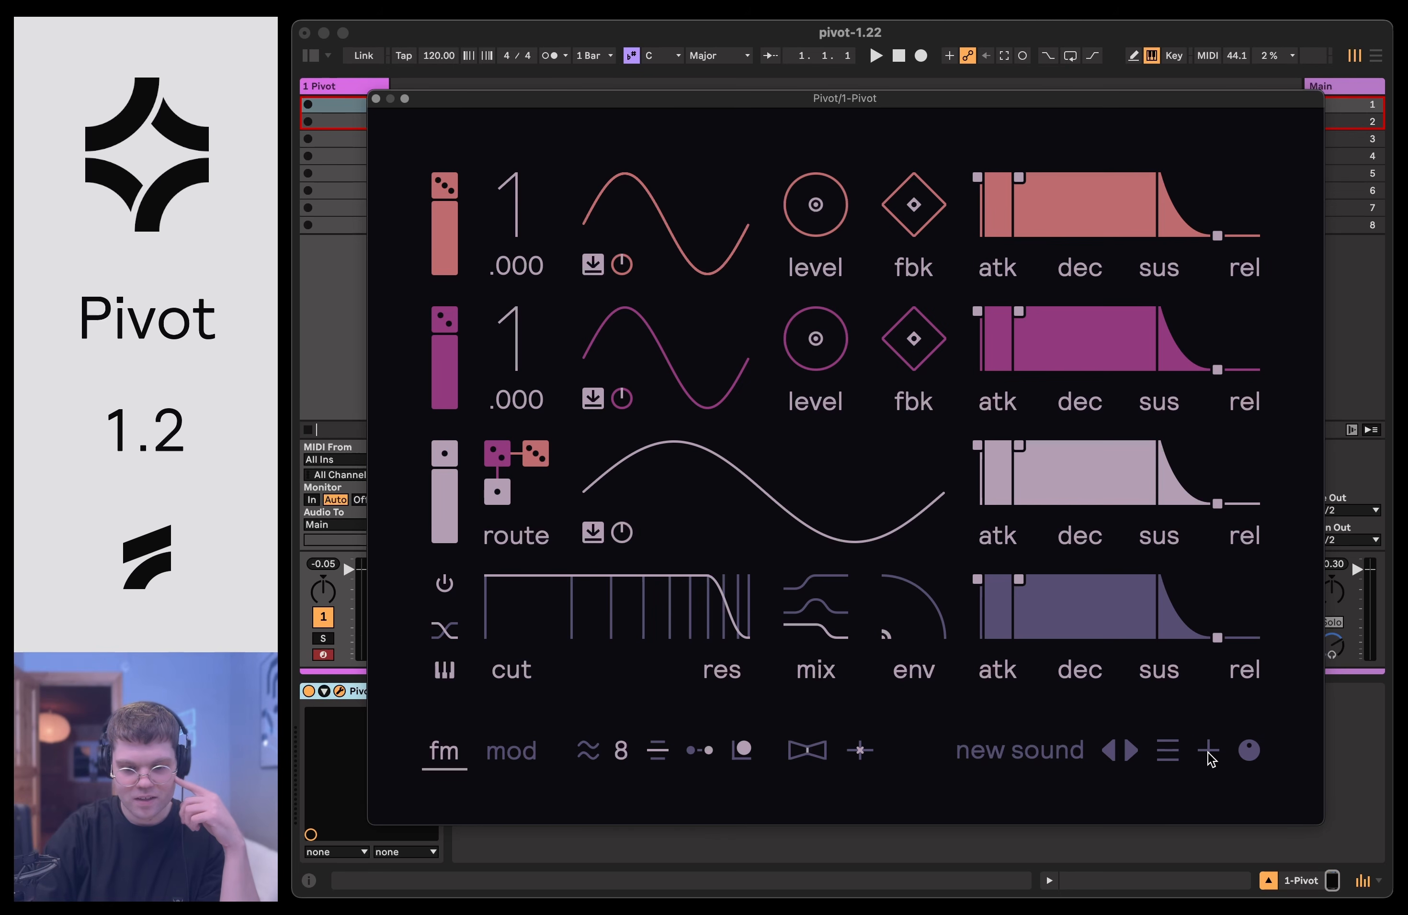
click(1208, 753)
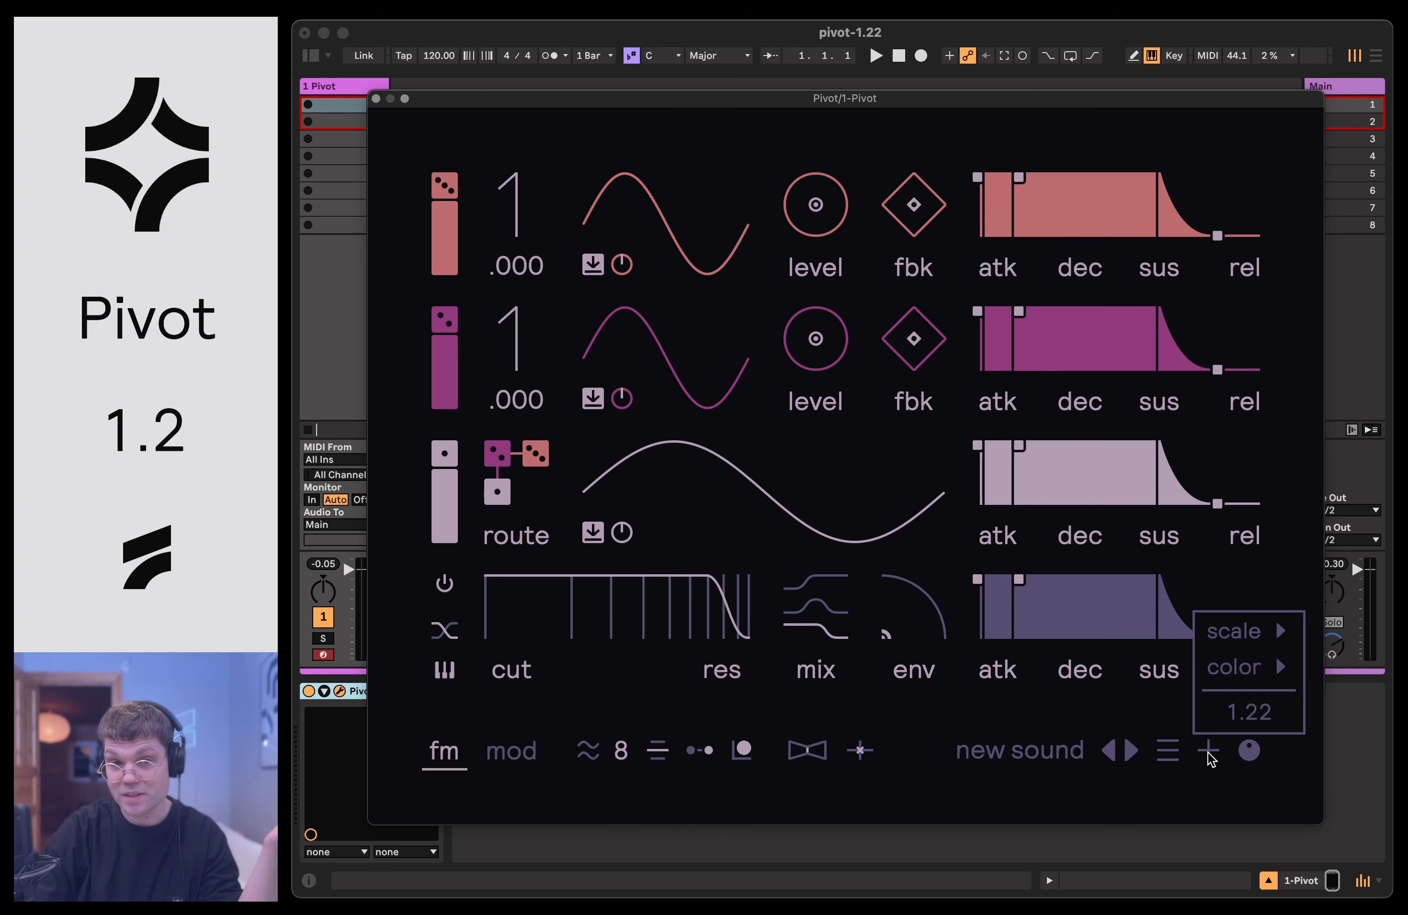
mouse_move(1277, 633)
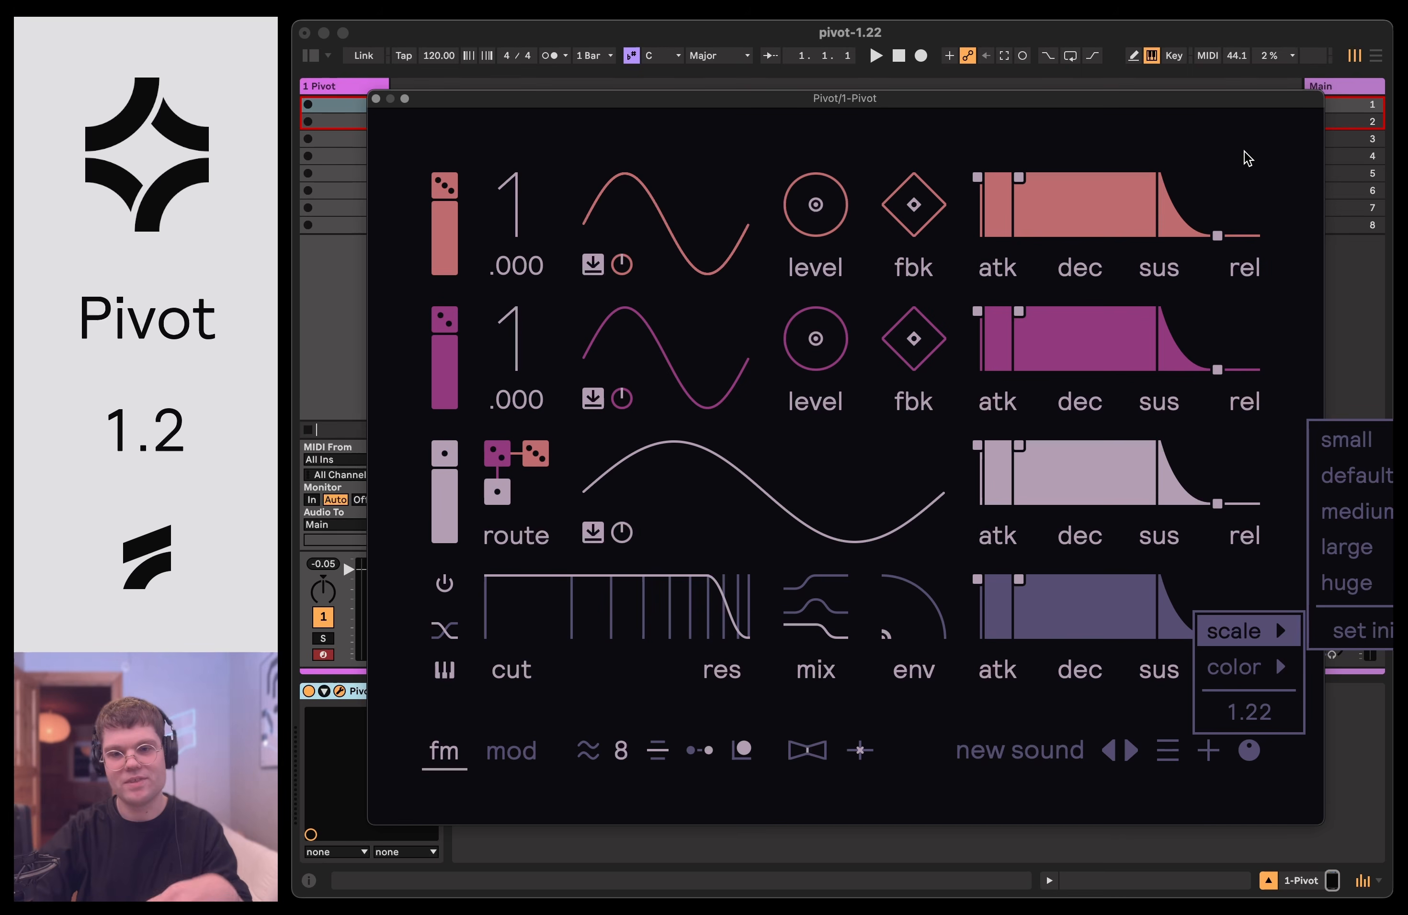
click(1362, 485)
click(1073, 621)
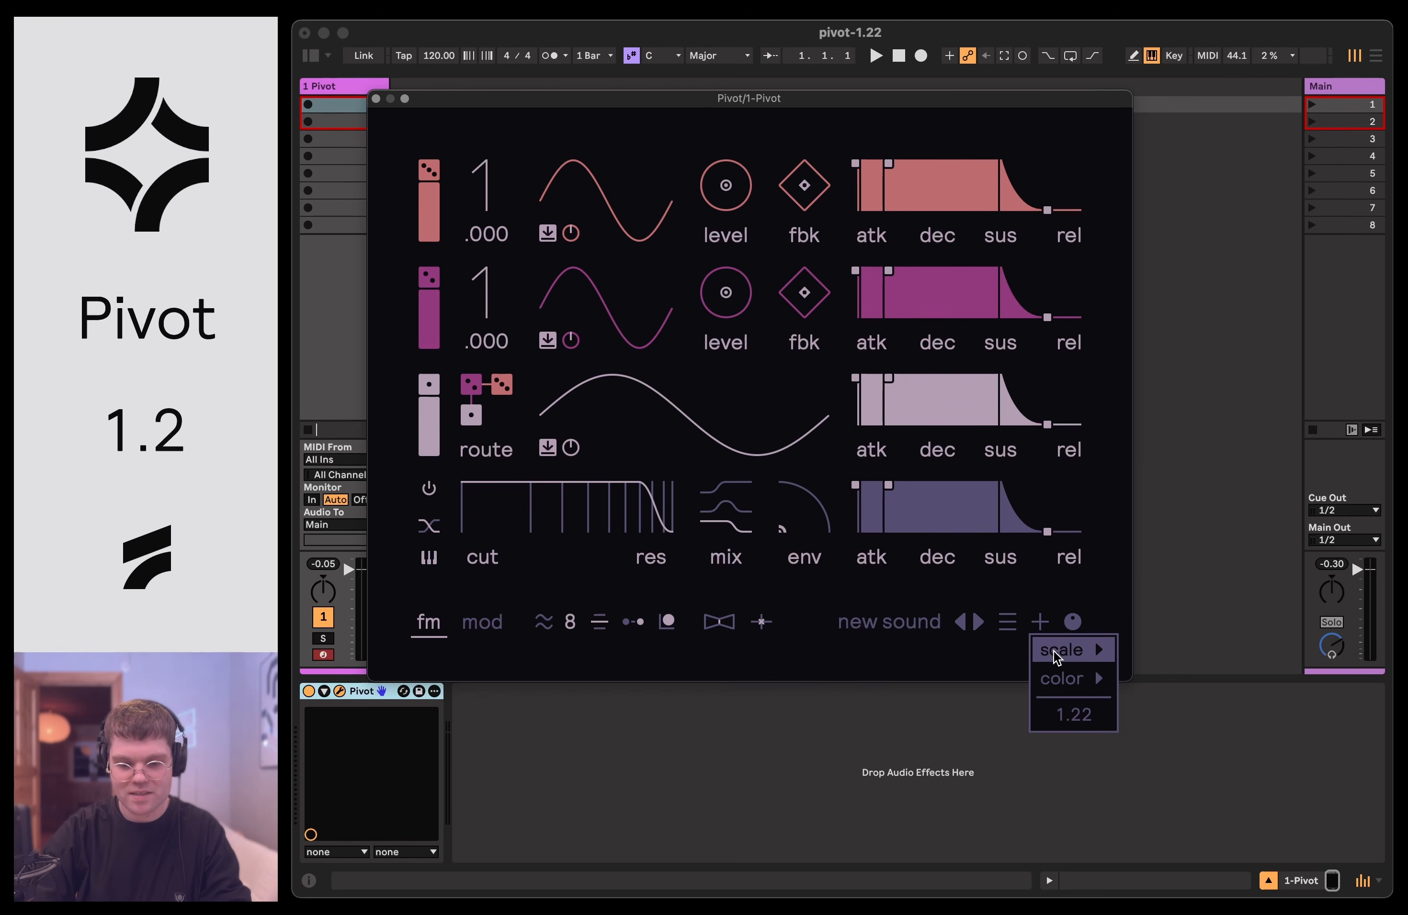
mouse_move(1070, 649)
click(1169, 654)
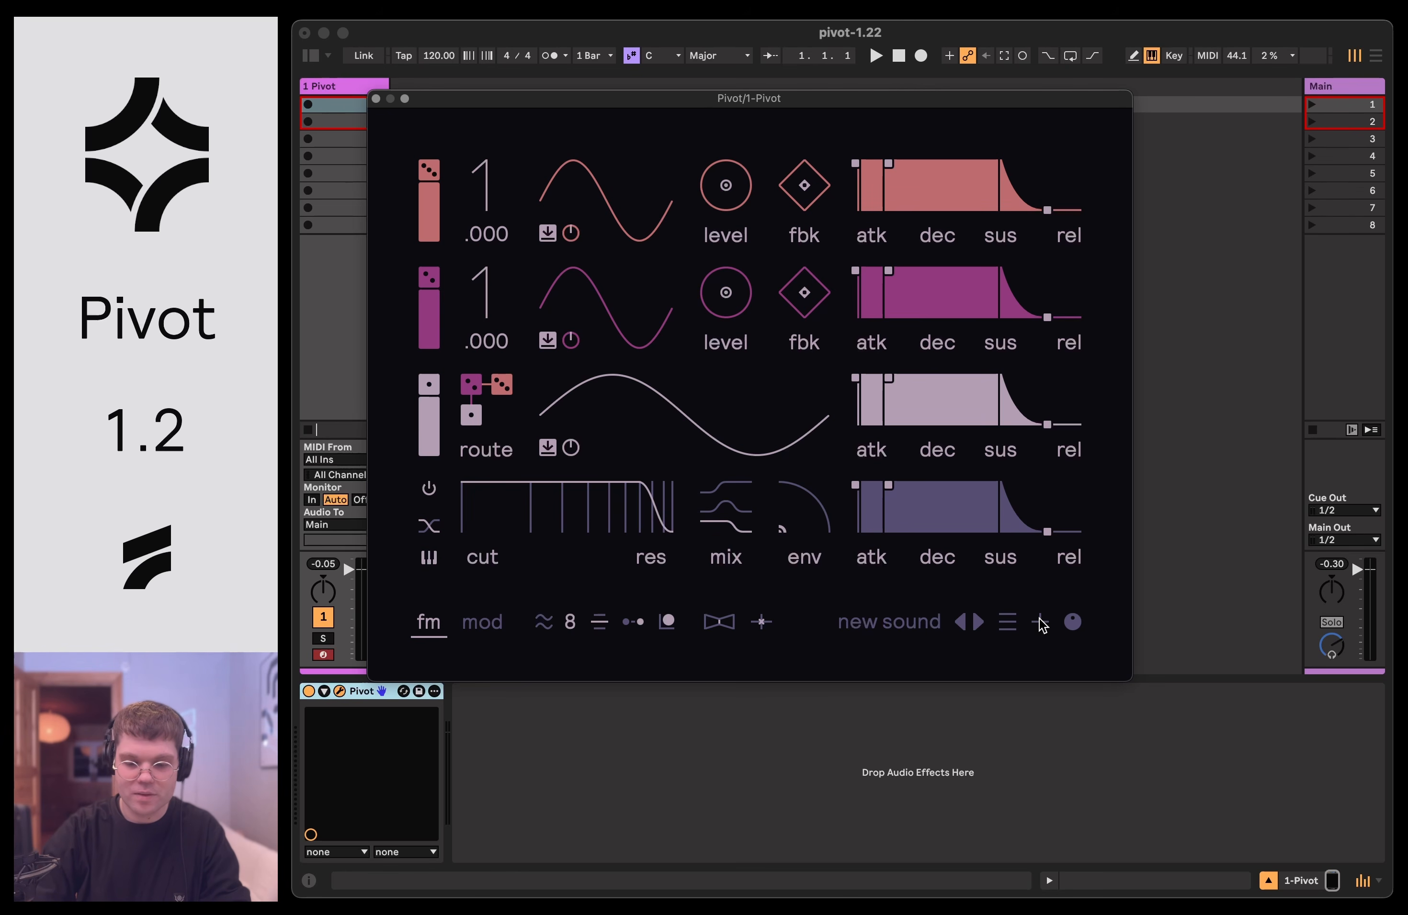
Shrink the Pivot window by its corner to roughly the small size, and set the interface scale to large.
drag(1131, 679, 936, 641)
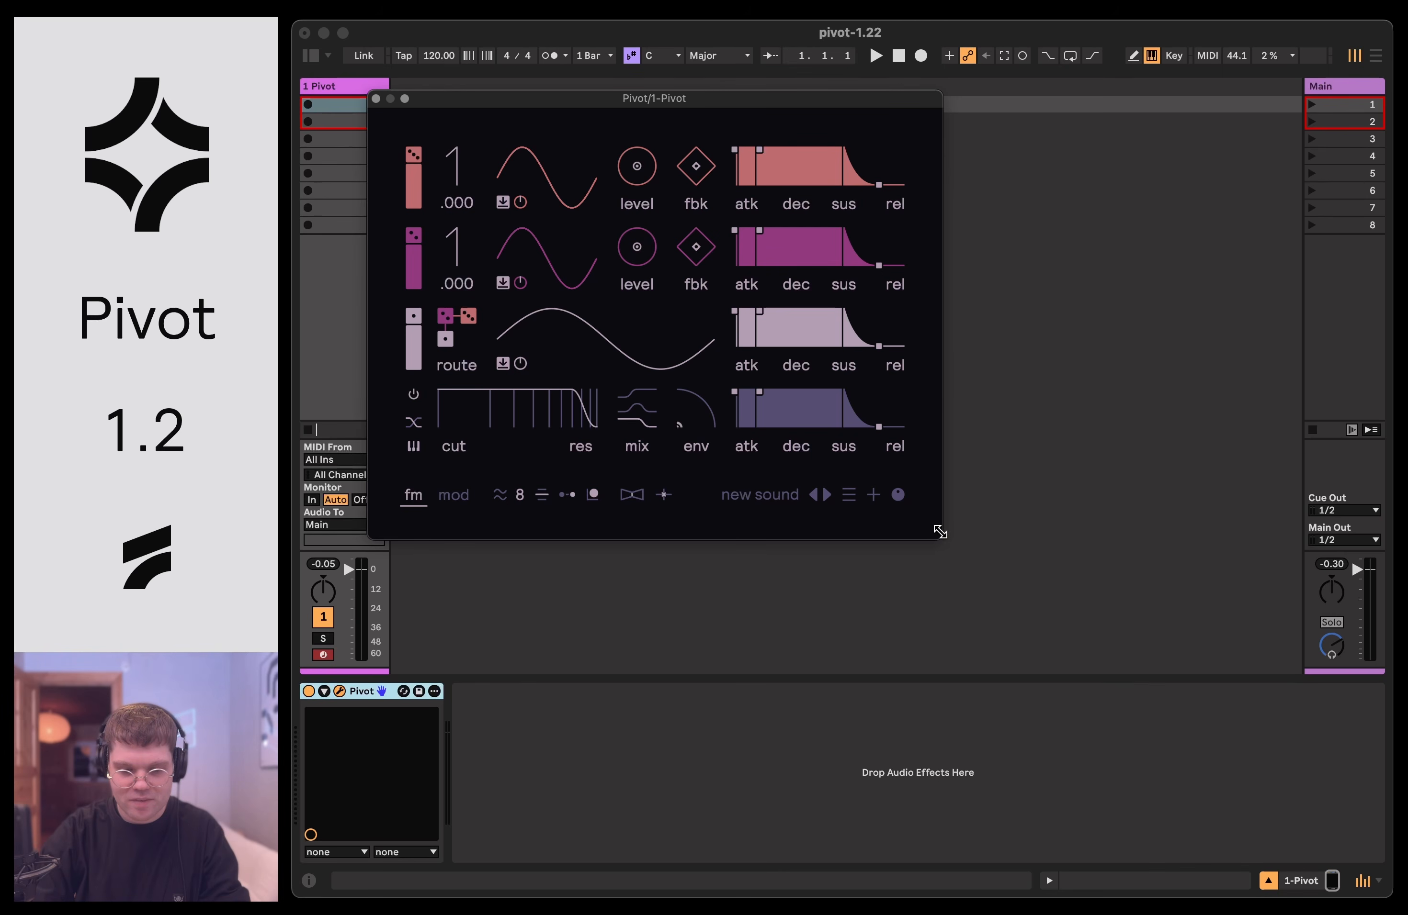
click(869, 498)
mouse_move(883, 515)
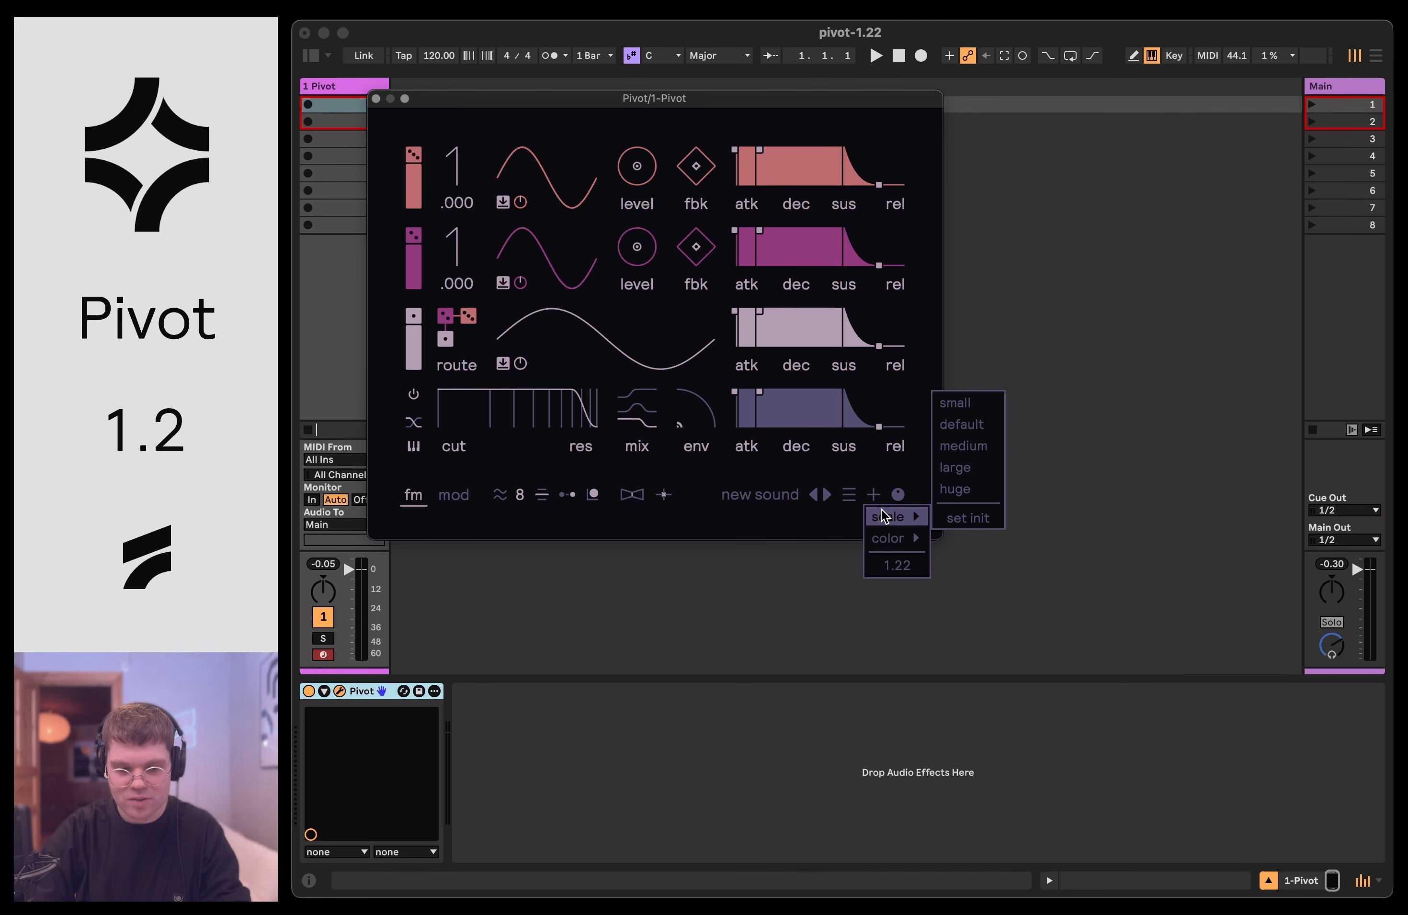
click(980, 458)
Set the interface scale to medium and store it as the initial scale.
click(1372, 800)
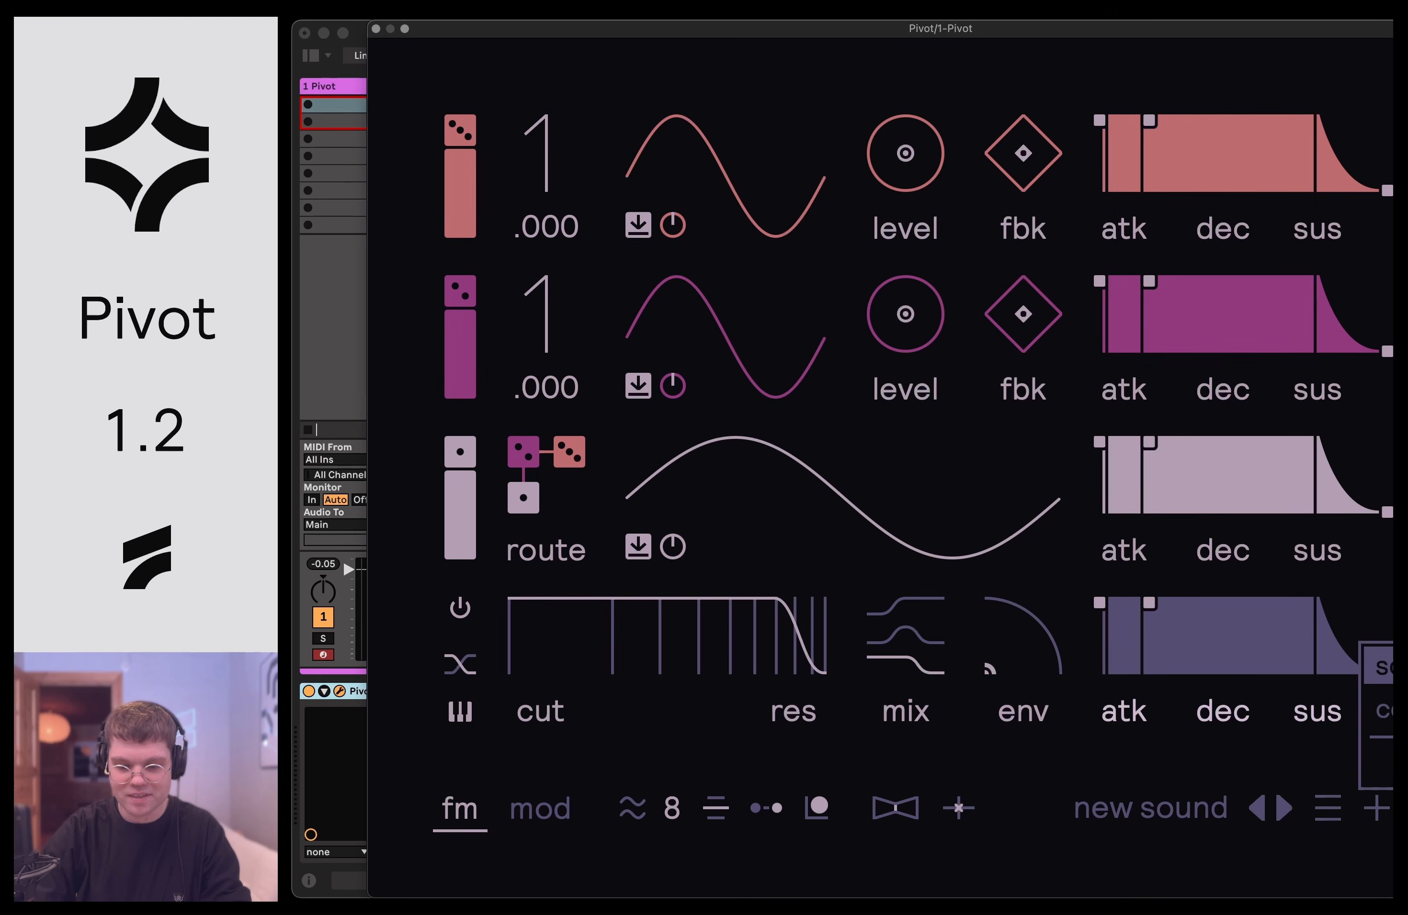
click(1391, 524)
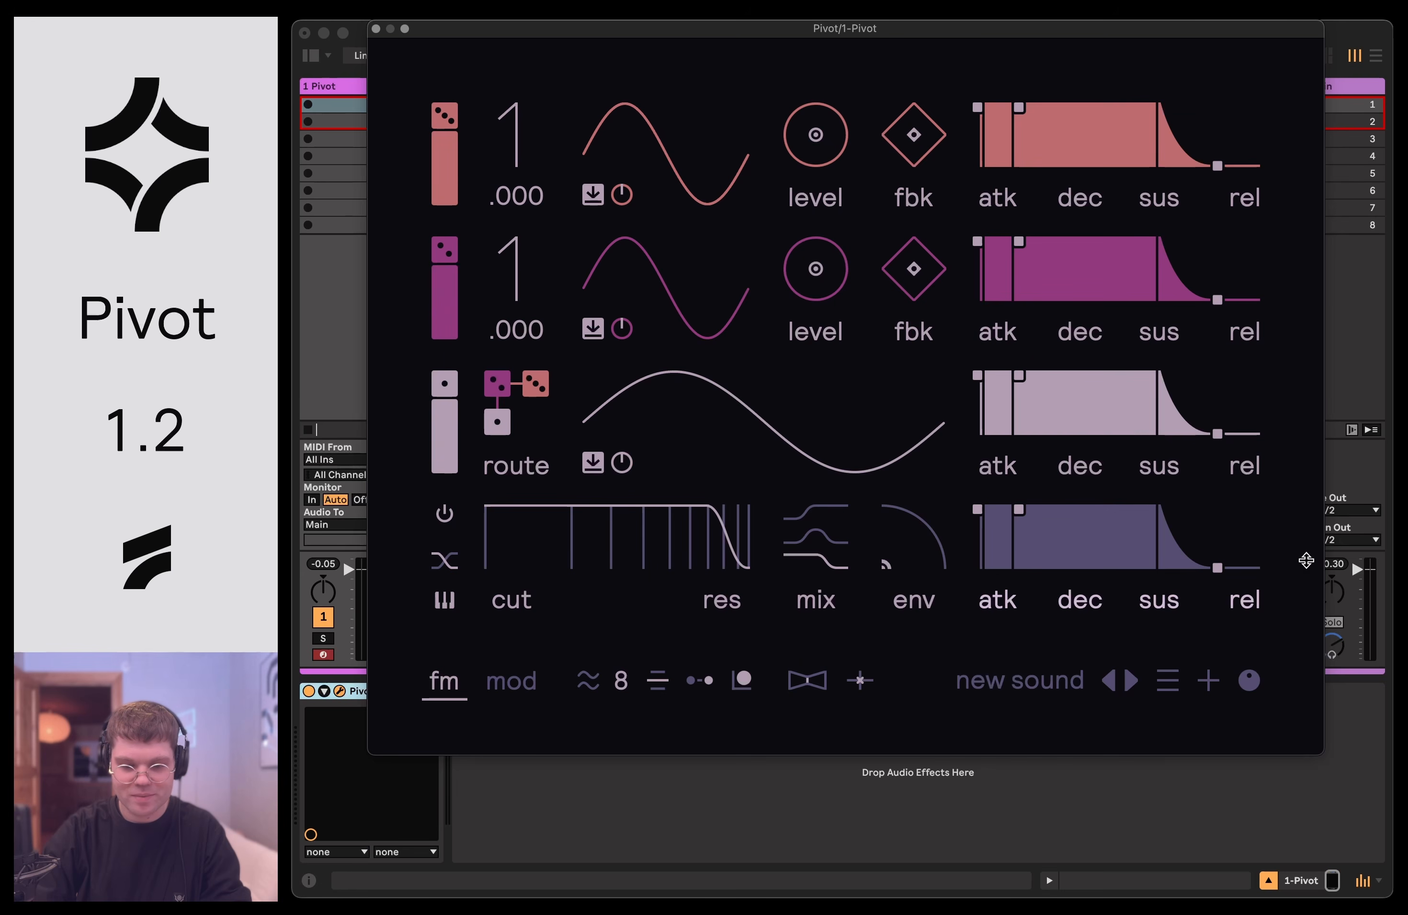
click(1248, 681)
mouse_move(1253, 726)
click(1376, 727)
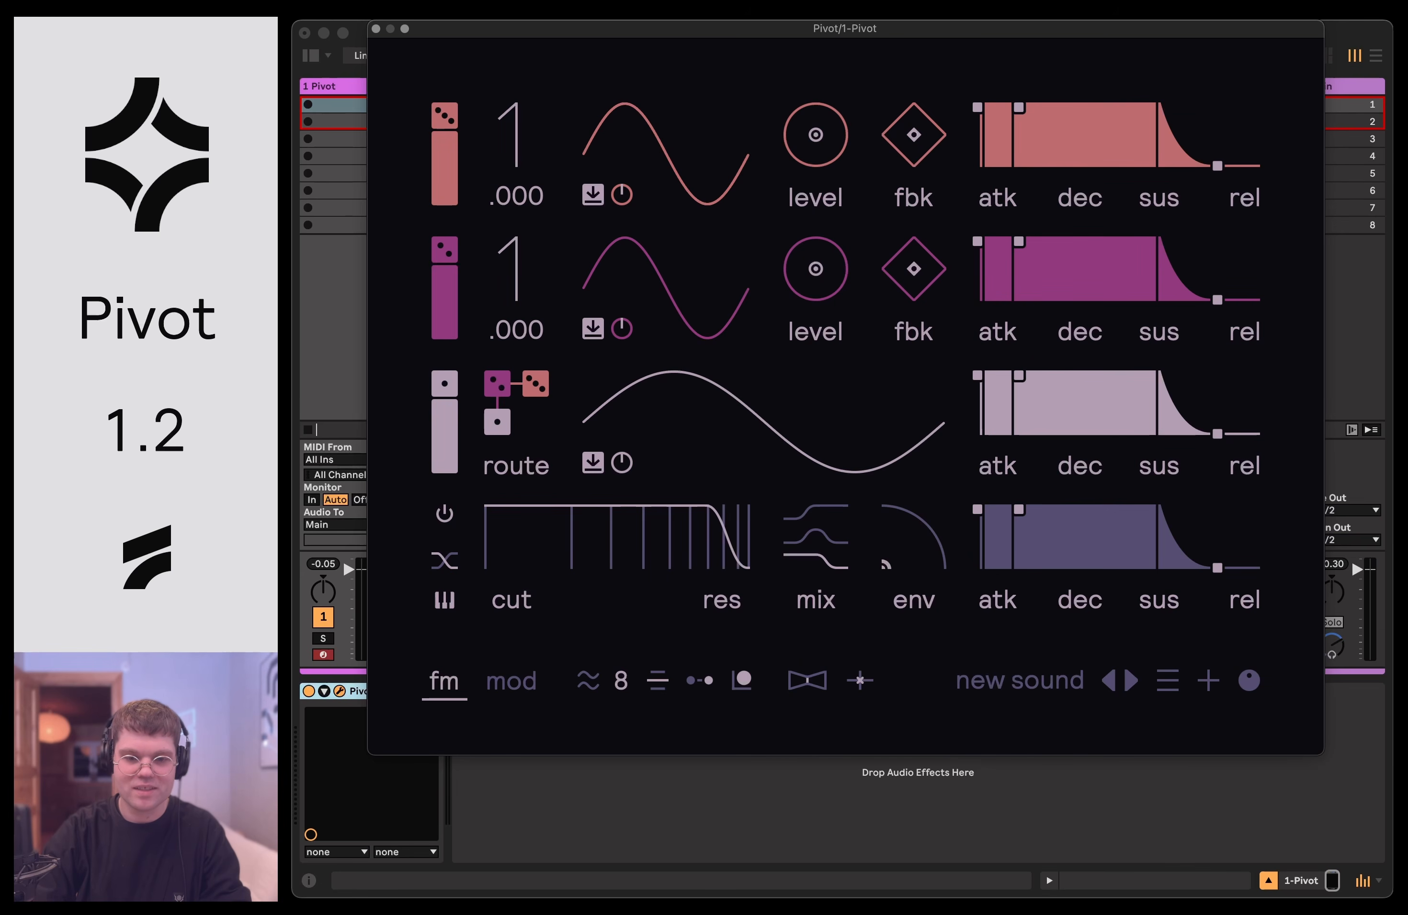
drag(944, 27, 933, 85)
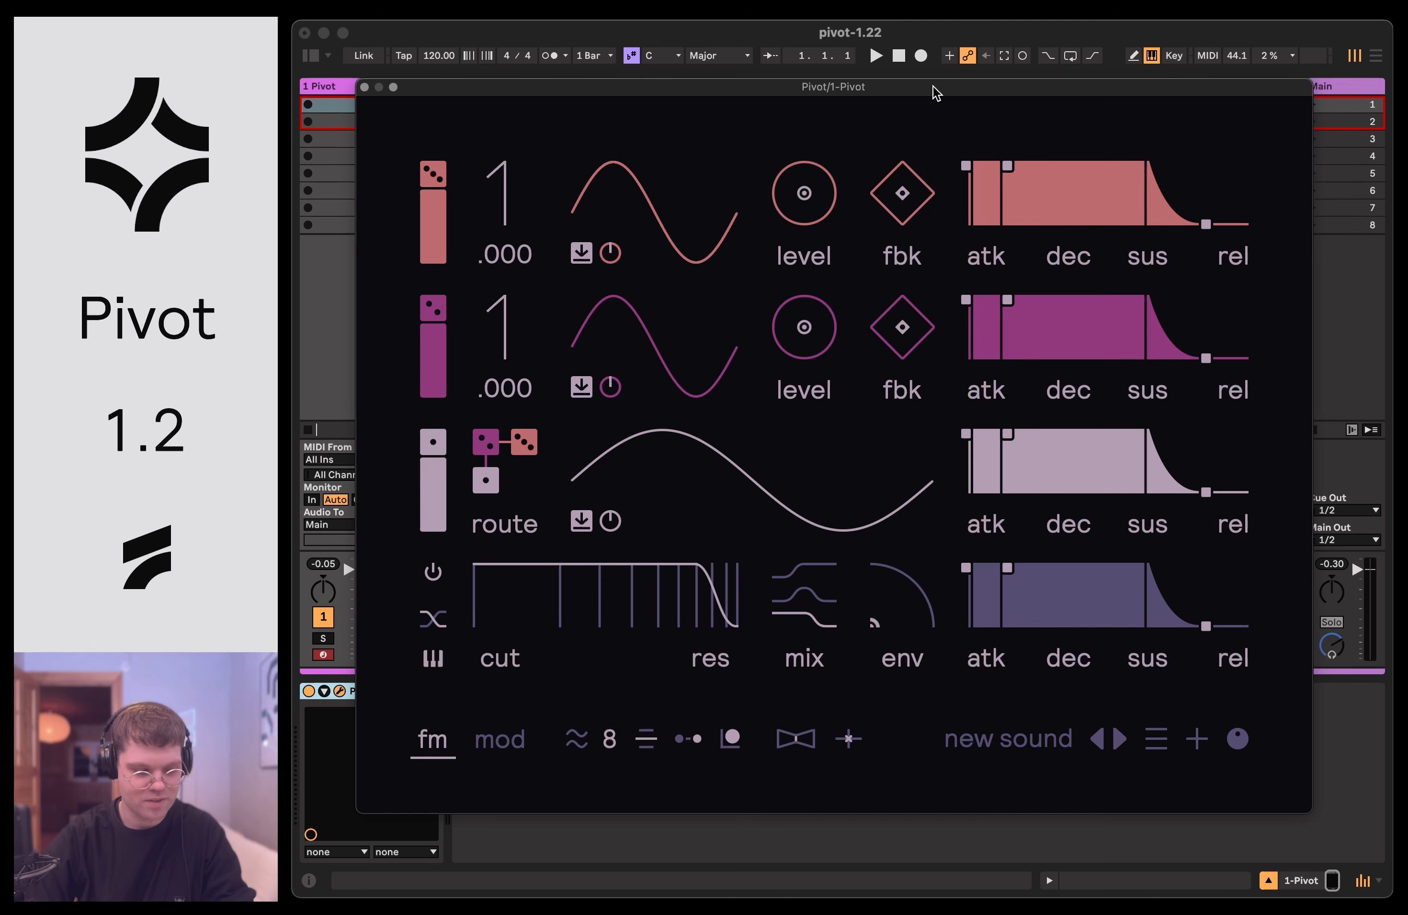
Shorten the one-dot operator's release, and give the two-dot operator a moderate level with feedback at 50.
drag(1206, 492, 1163, 493)
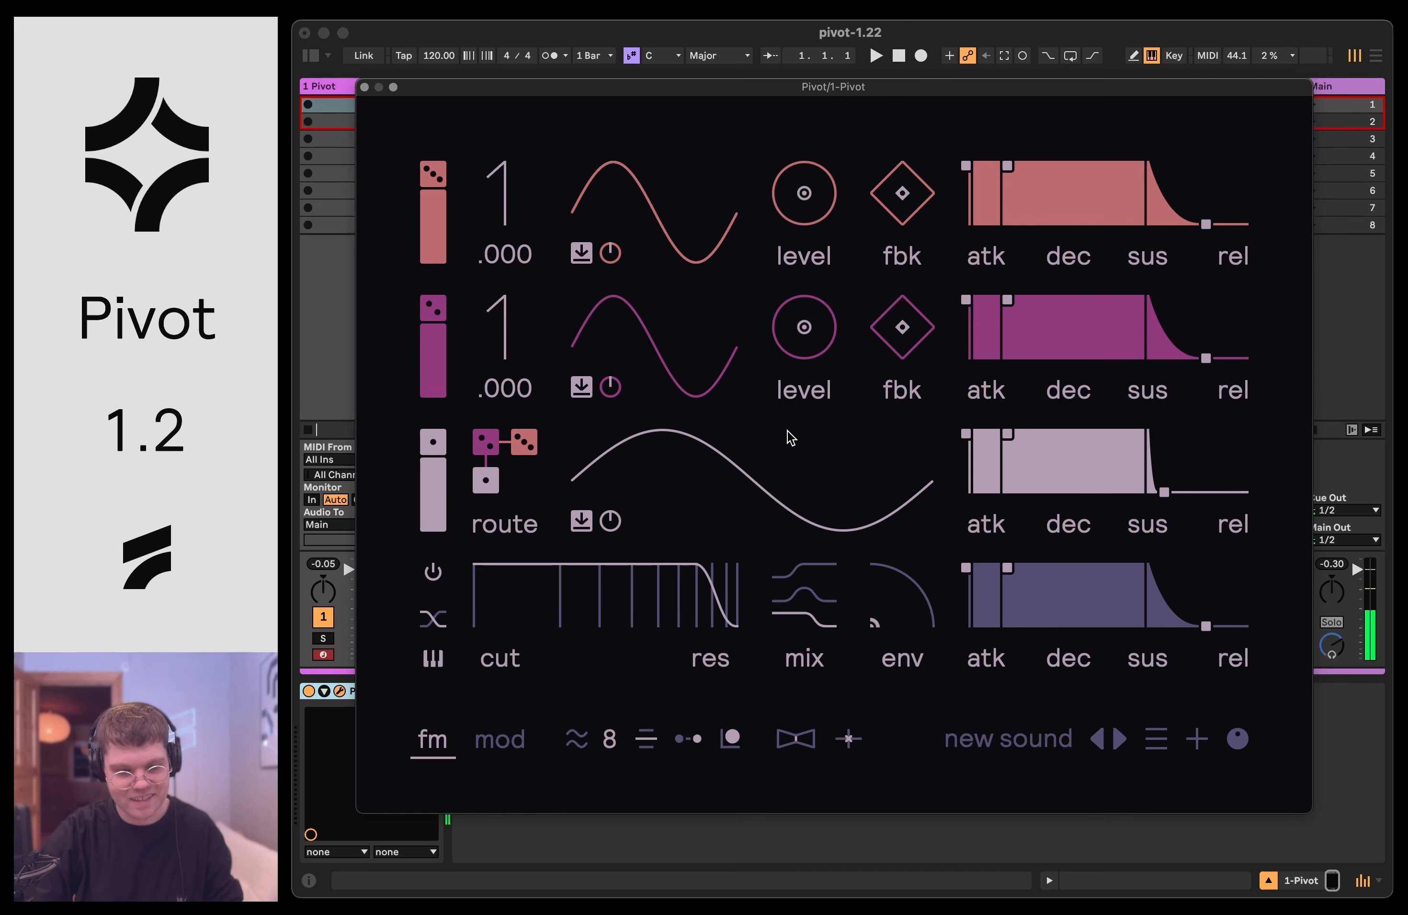
drag(810, 374, 810, 333)
drag(901, 327, 902, 295)
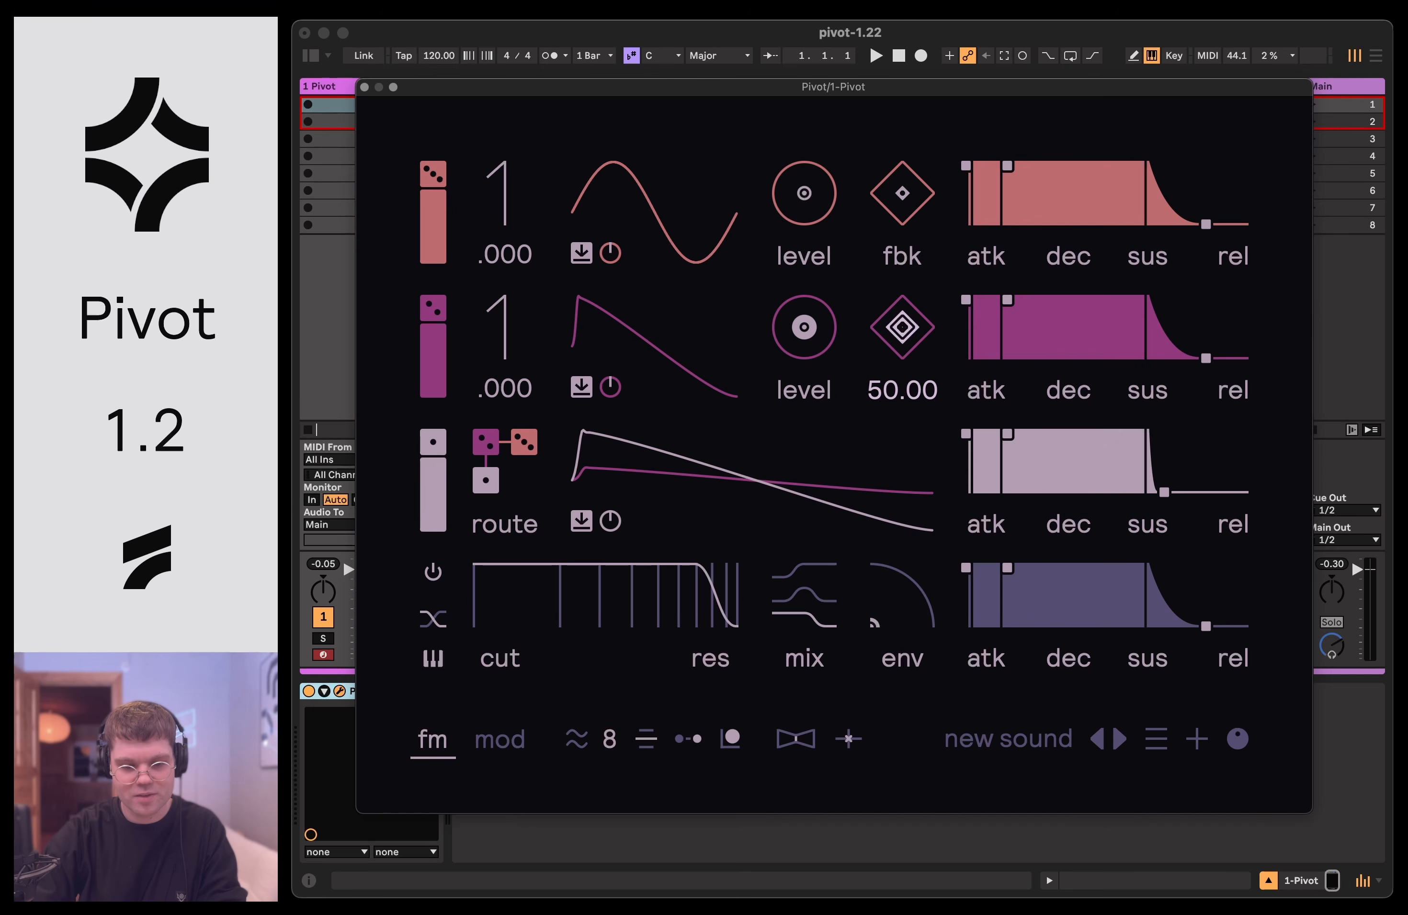
drag(808, 342, 808, 335)
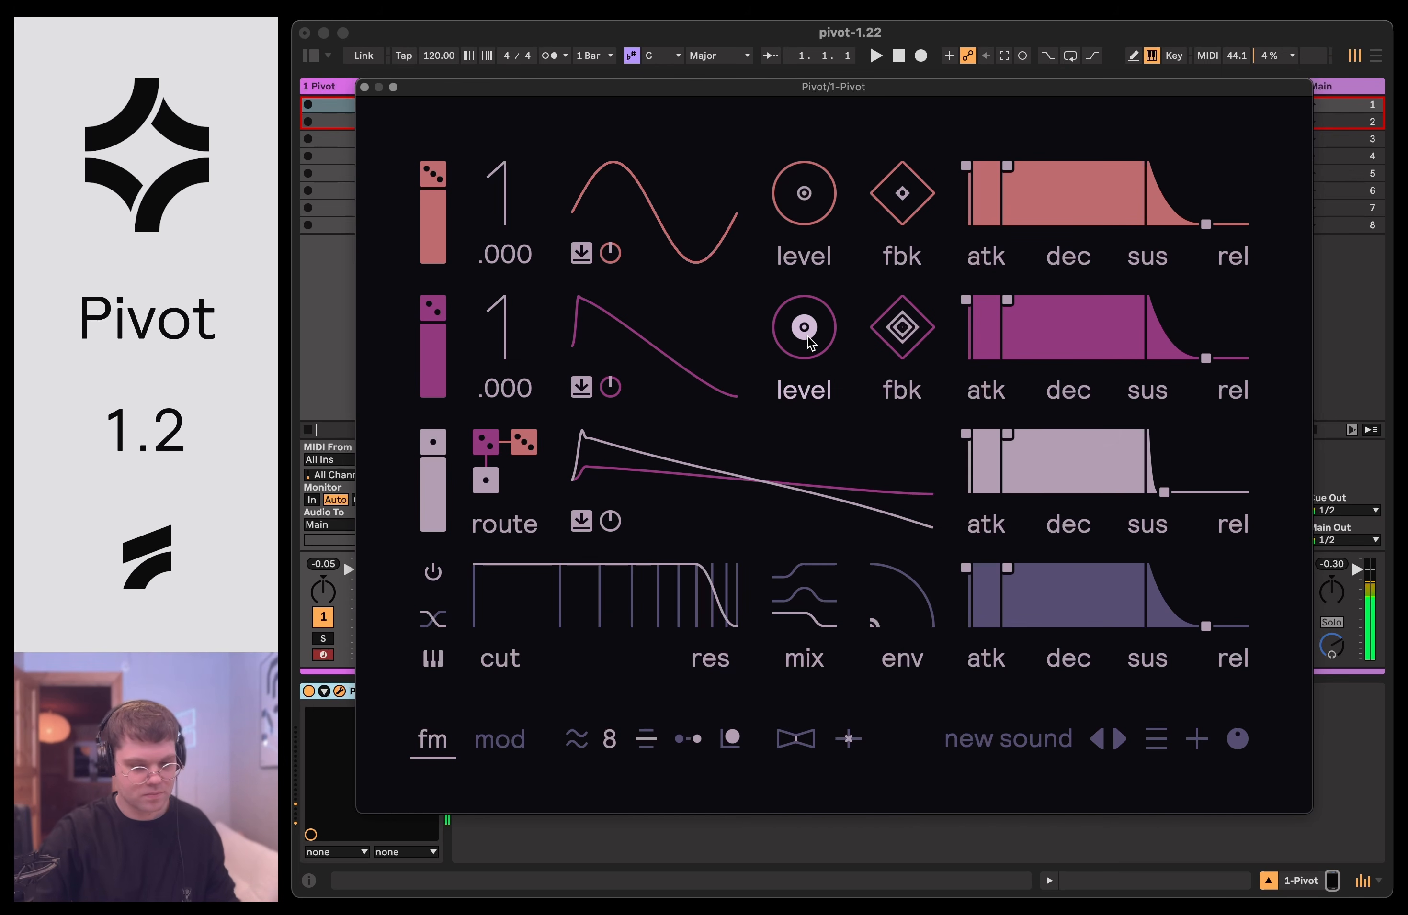
click(807, 335)
Try the SVF filter with a low cutoff, moderate resonance and 0.00 mix, and reset its cutoff and resonance.
drag(690, 594, 553, 595)
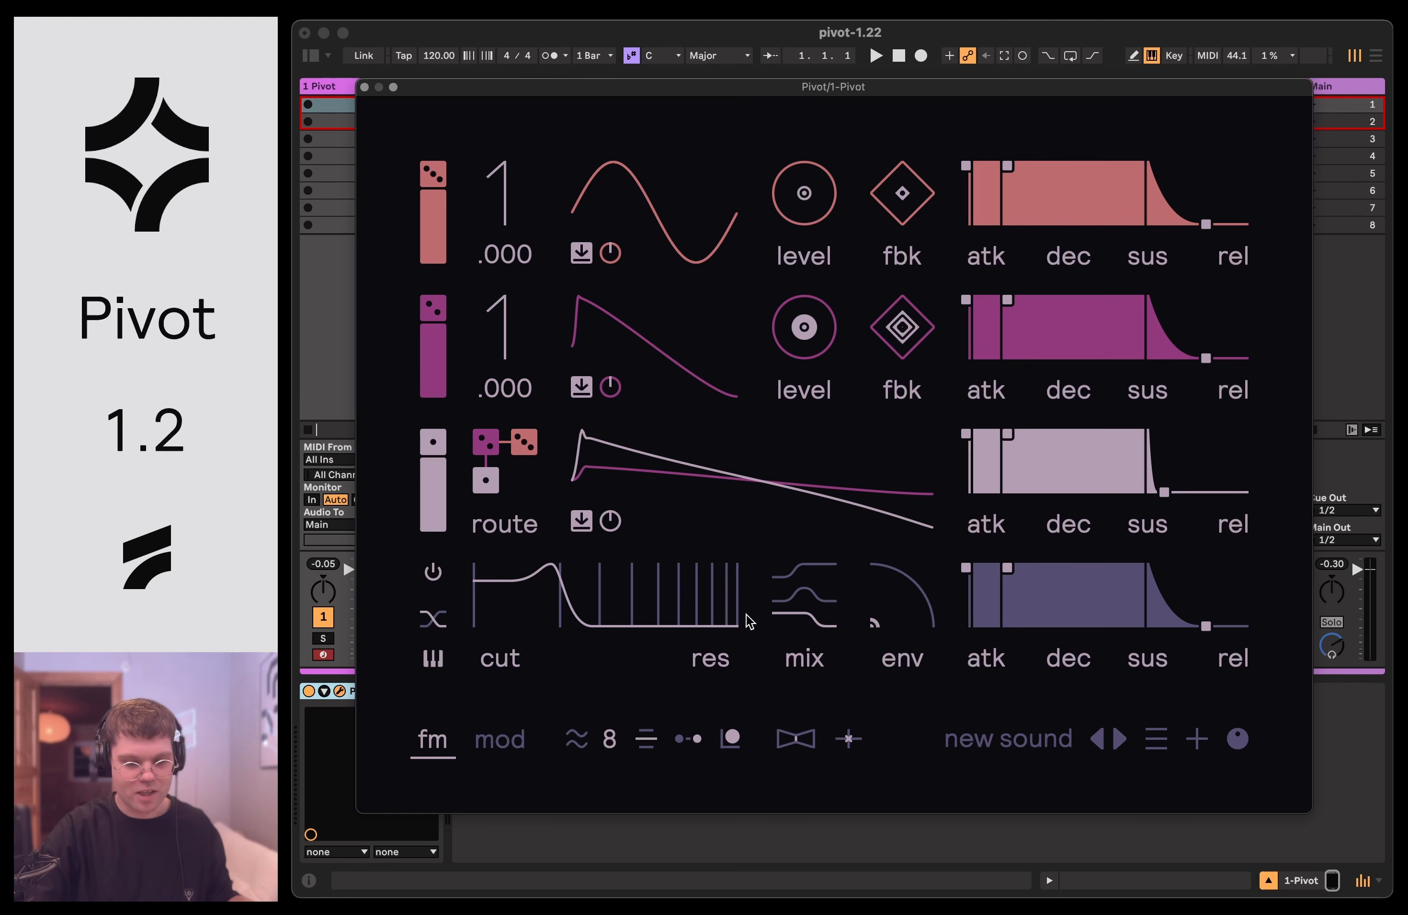
mouse_move(788, 604)
mouse_down()
mouse_move(788, 534)
mouse_move(788, 618)
mouse_move(788, 604)
mouse_up()
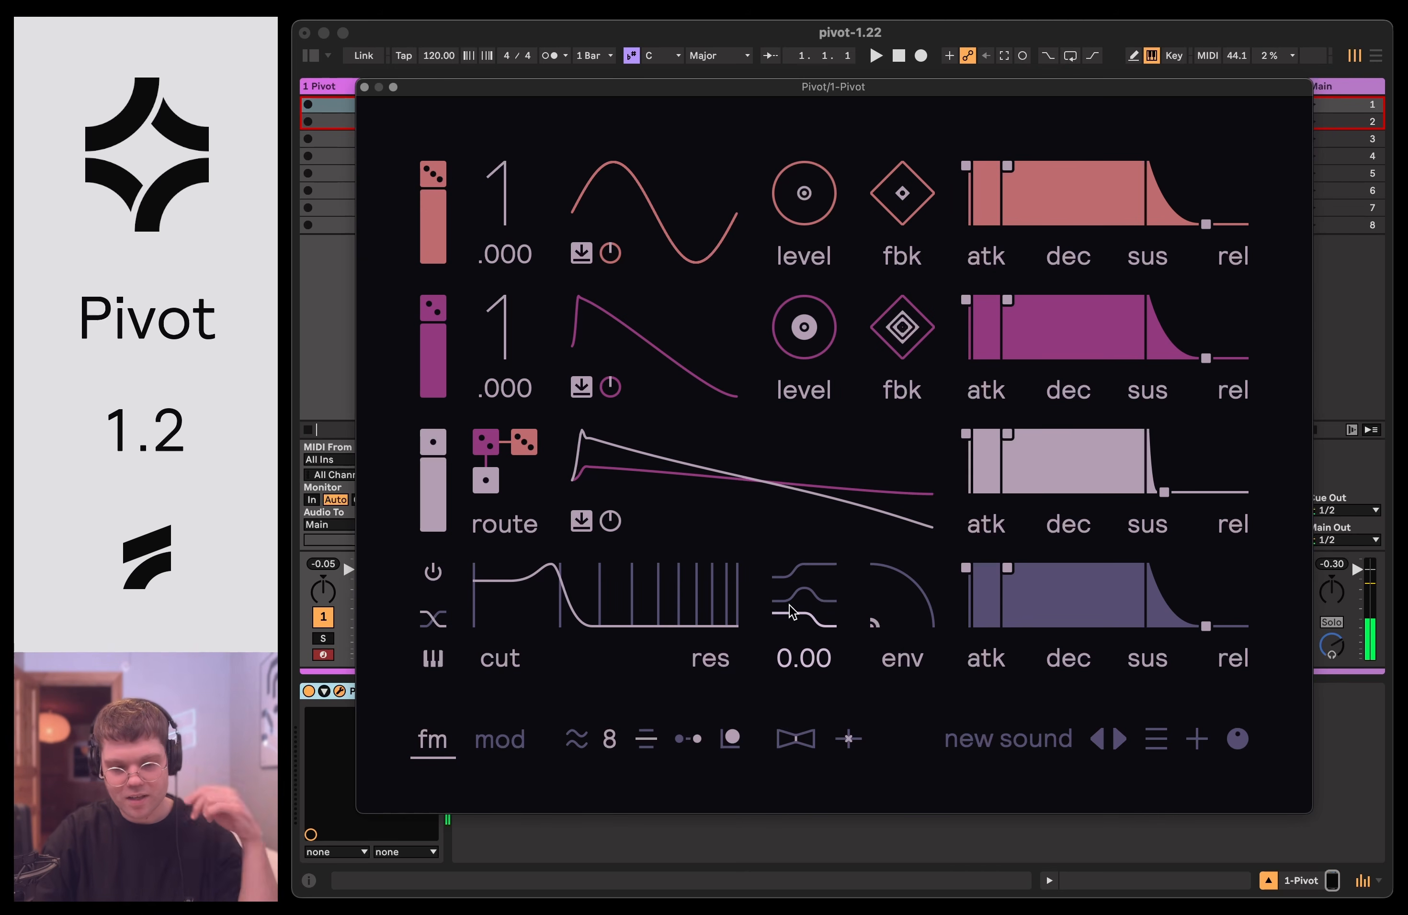
click(437, 620)
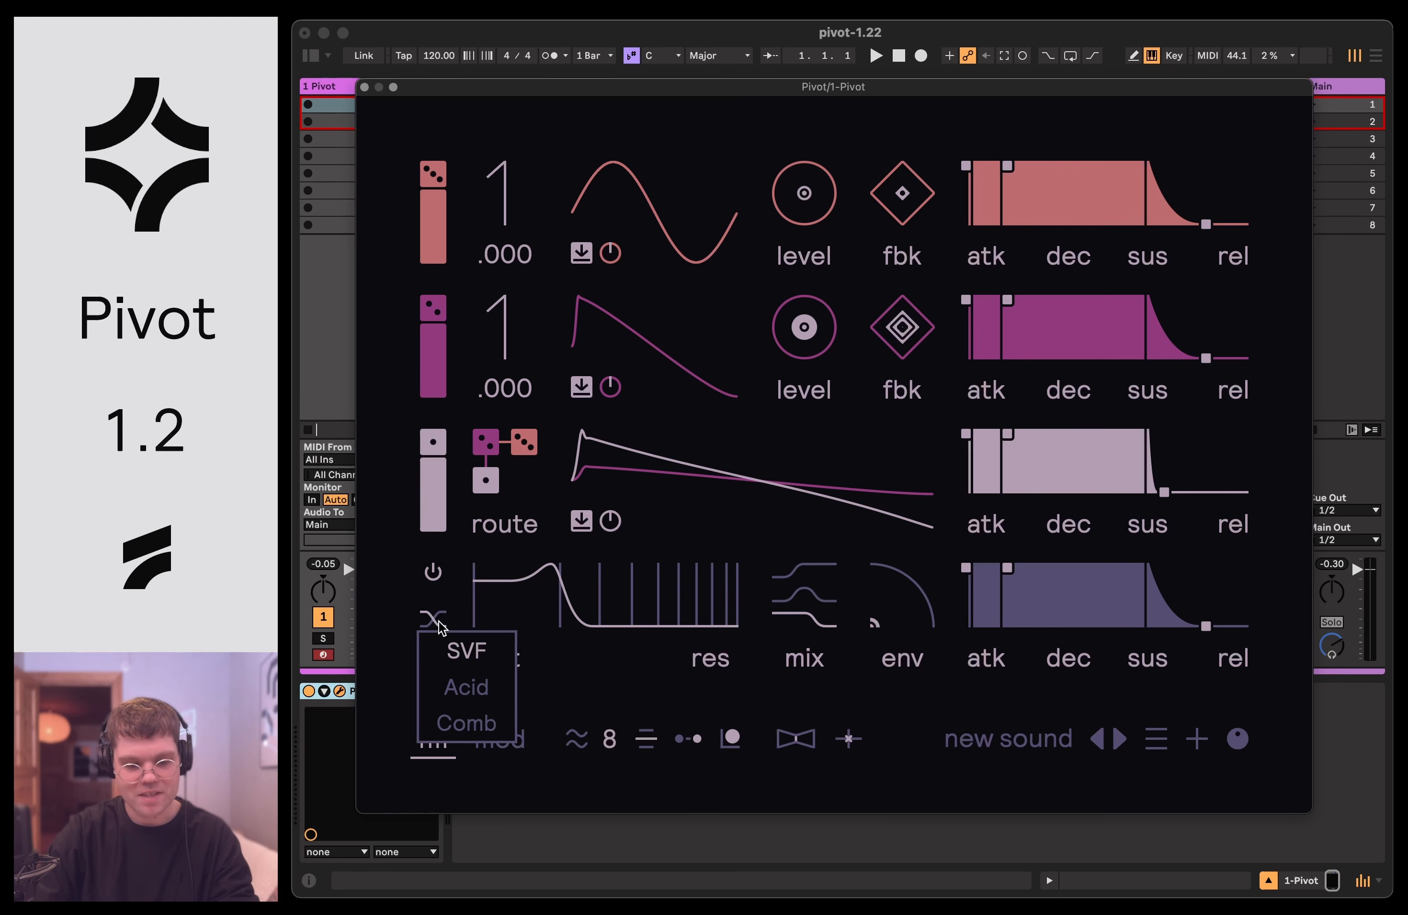
click(438, 620)
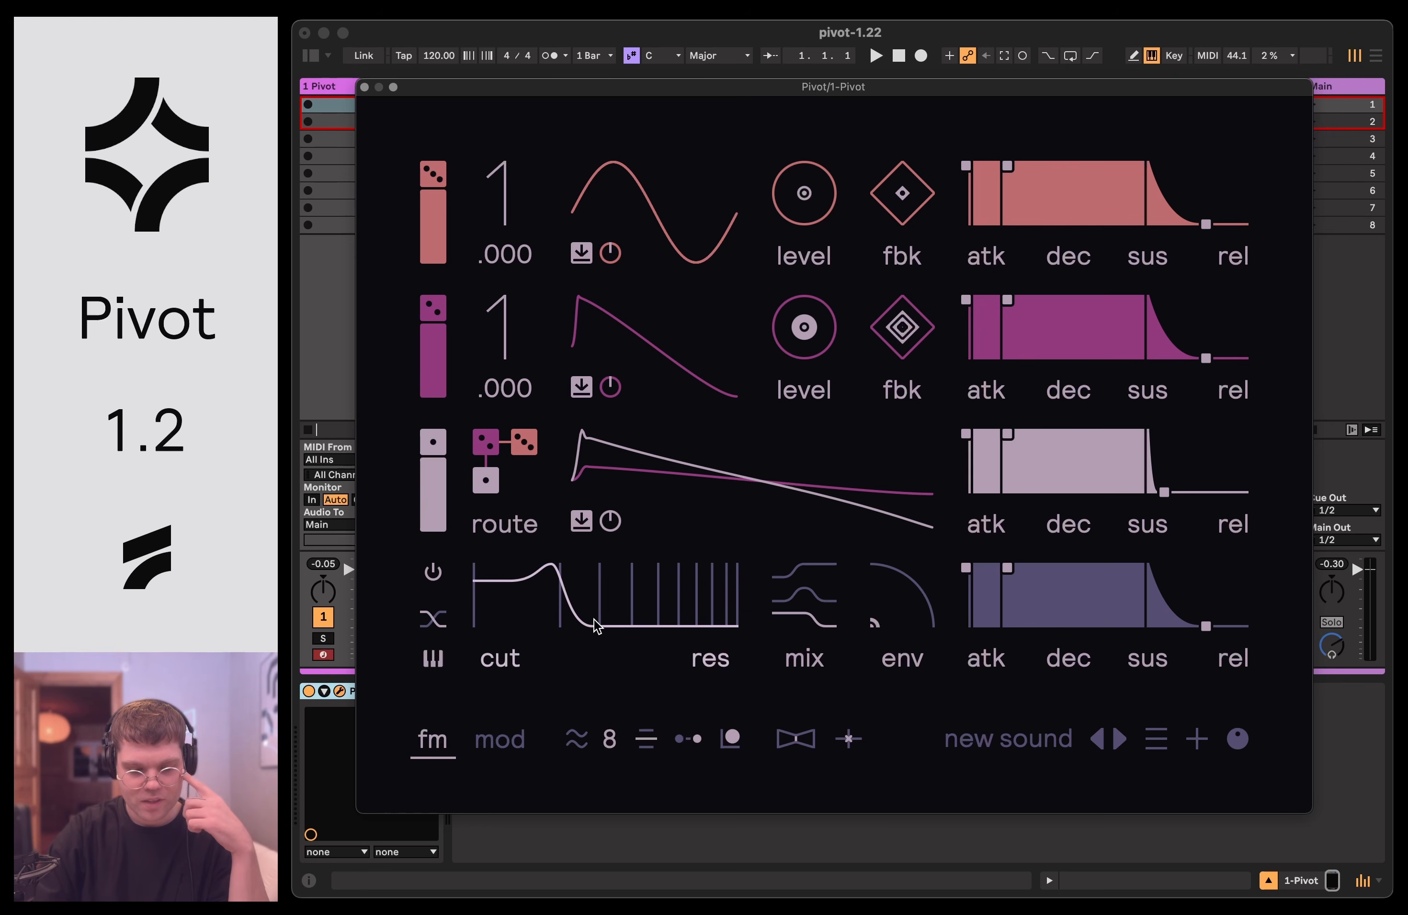
double_click(552, 625)
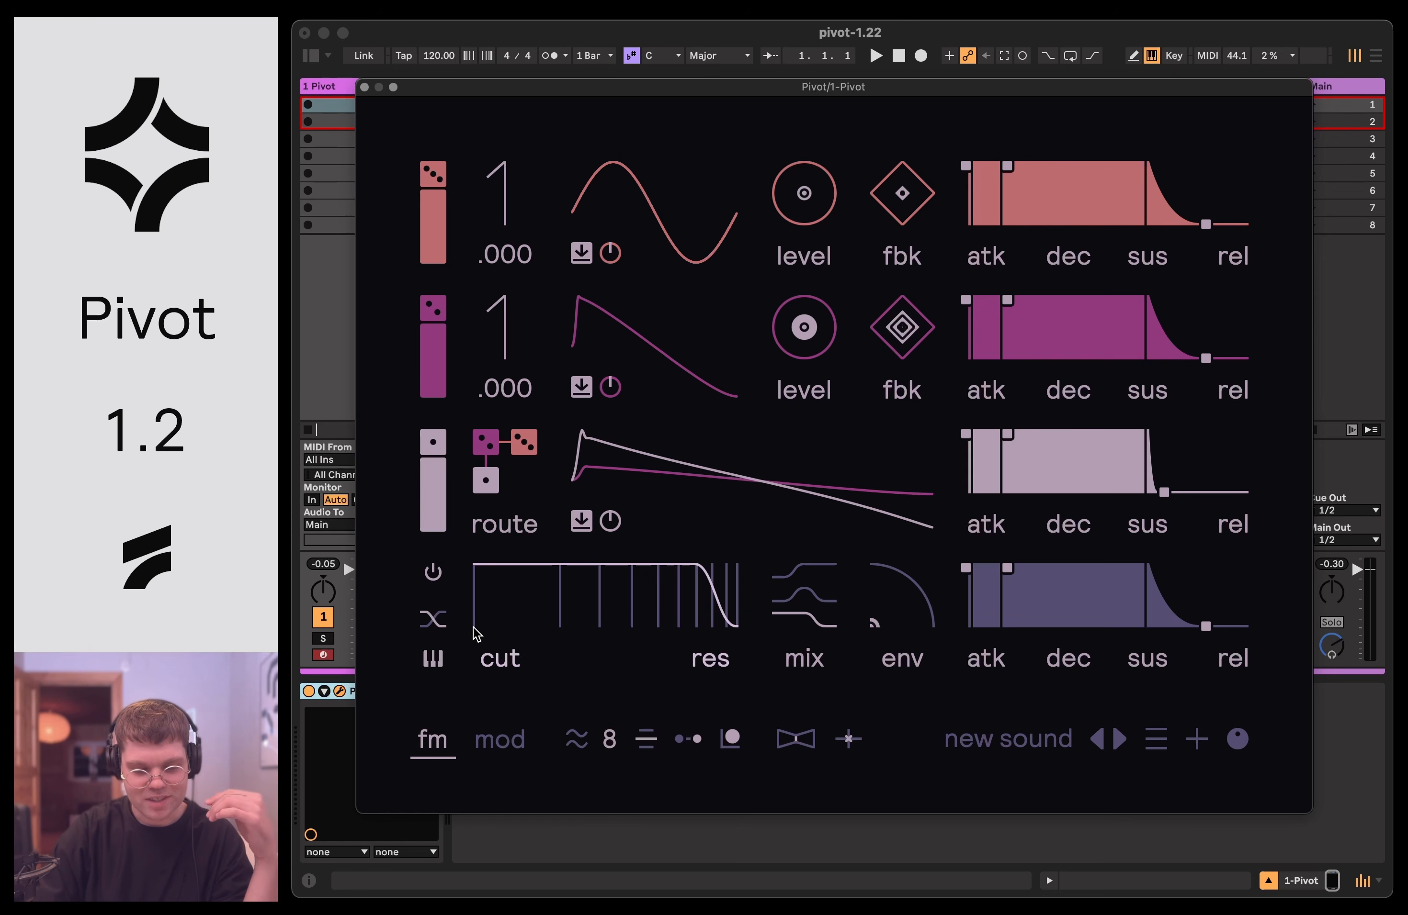
Switch the filter type to Acid and set its cutoff to 21.00 and resonance to 100.
click(444, 621)
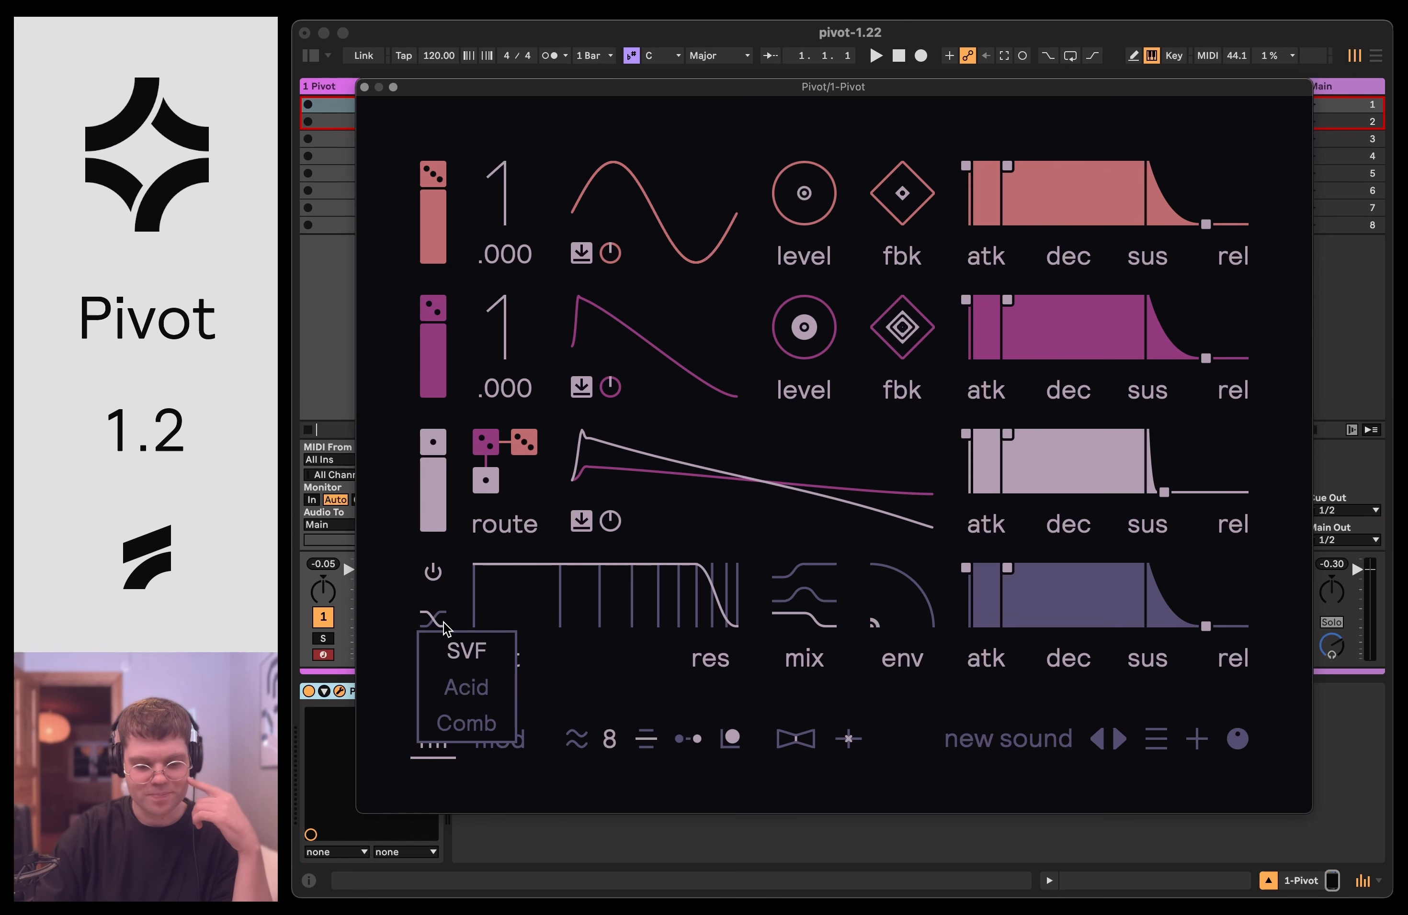
click(467, 692)
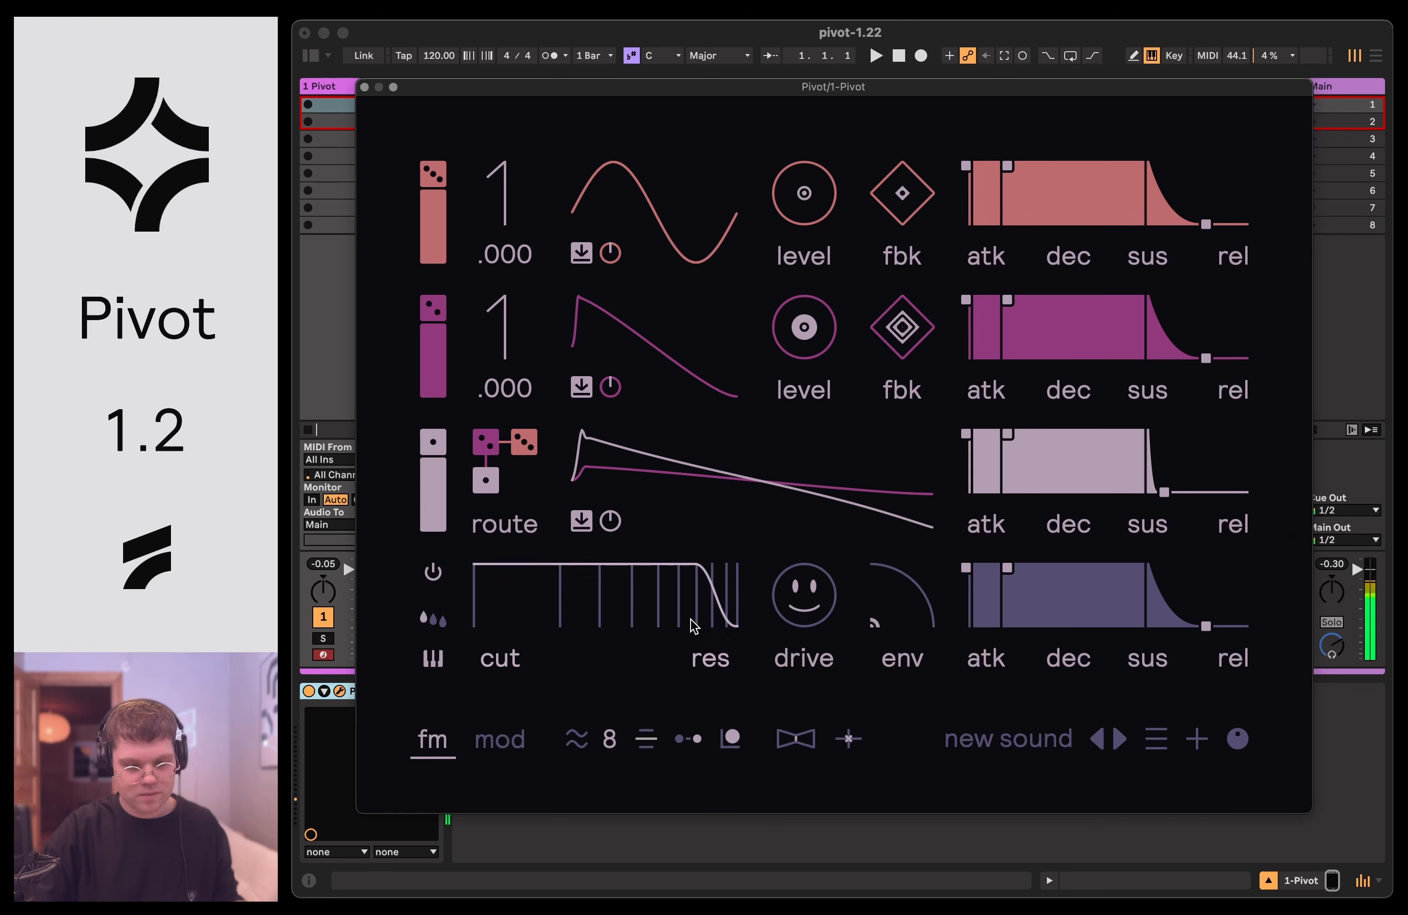
drag(708, 623, 613, 581)
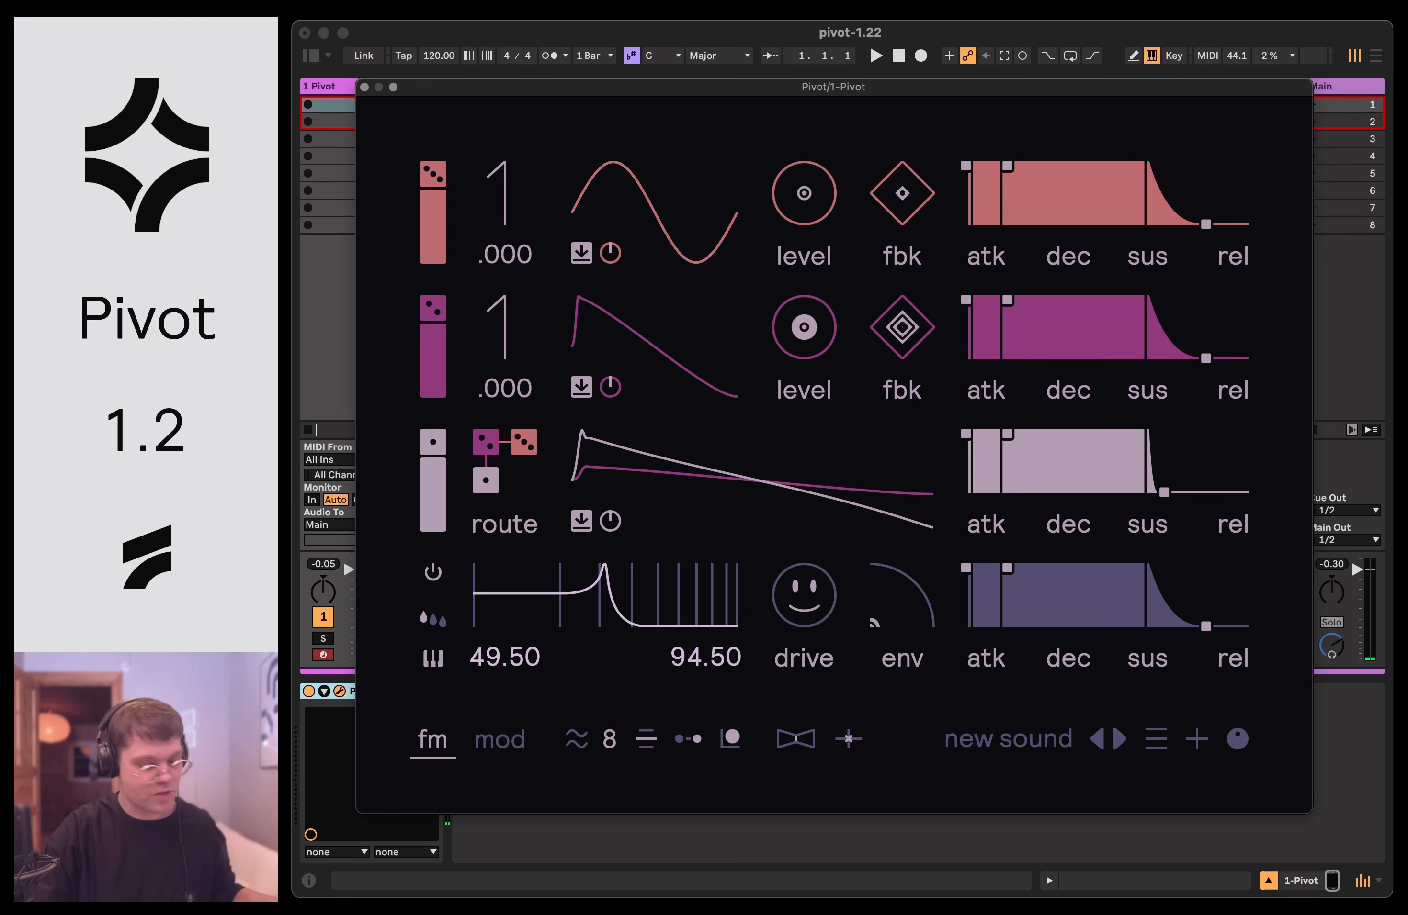
drag(612, 581, 561, 610)
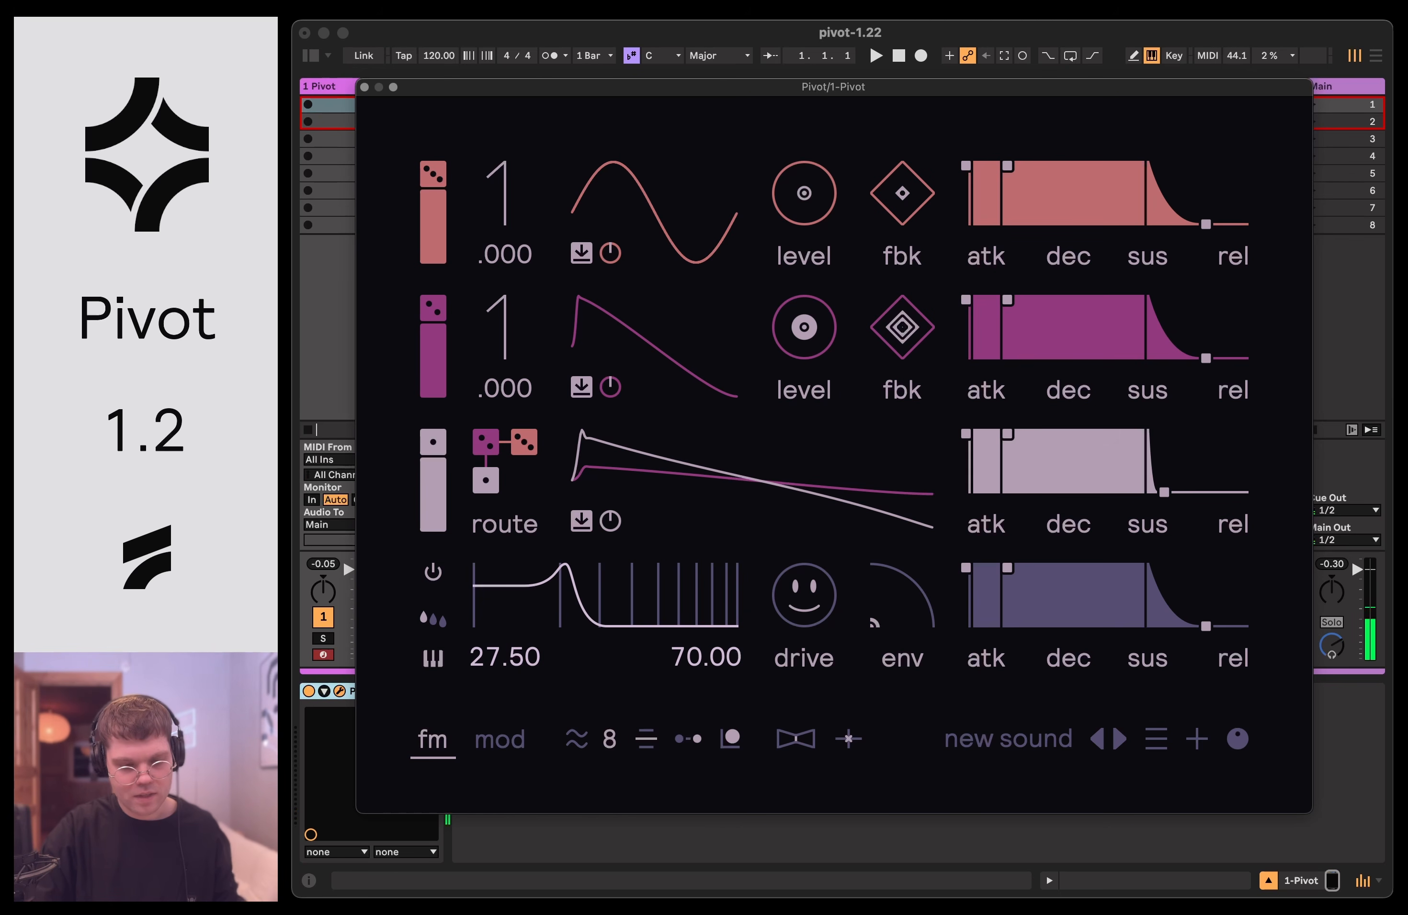
mouse_move(561, 609)
mouse_down()
mouse_move(560, 591)
mouse_move(541, 591)
mouse_move(610, 592)
mouse_move(554, 592)
mouse_up()
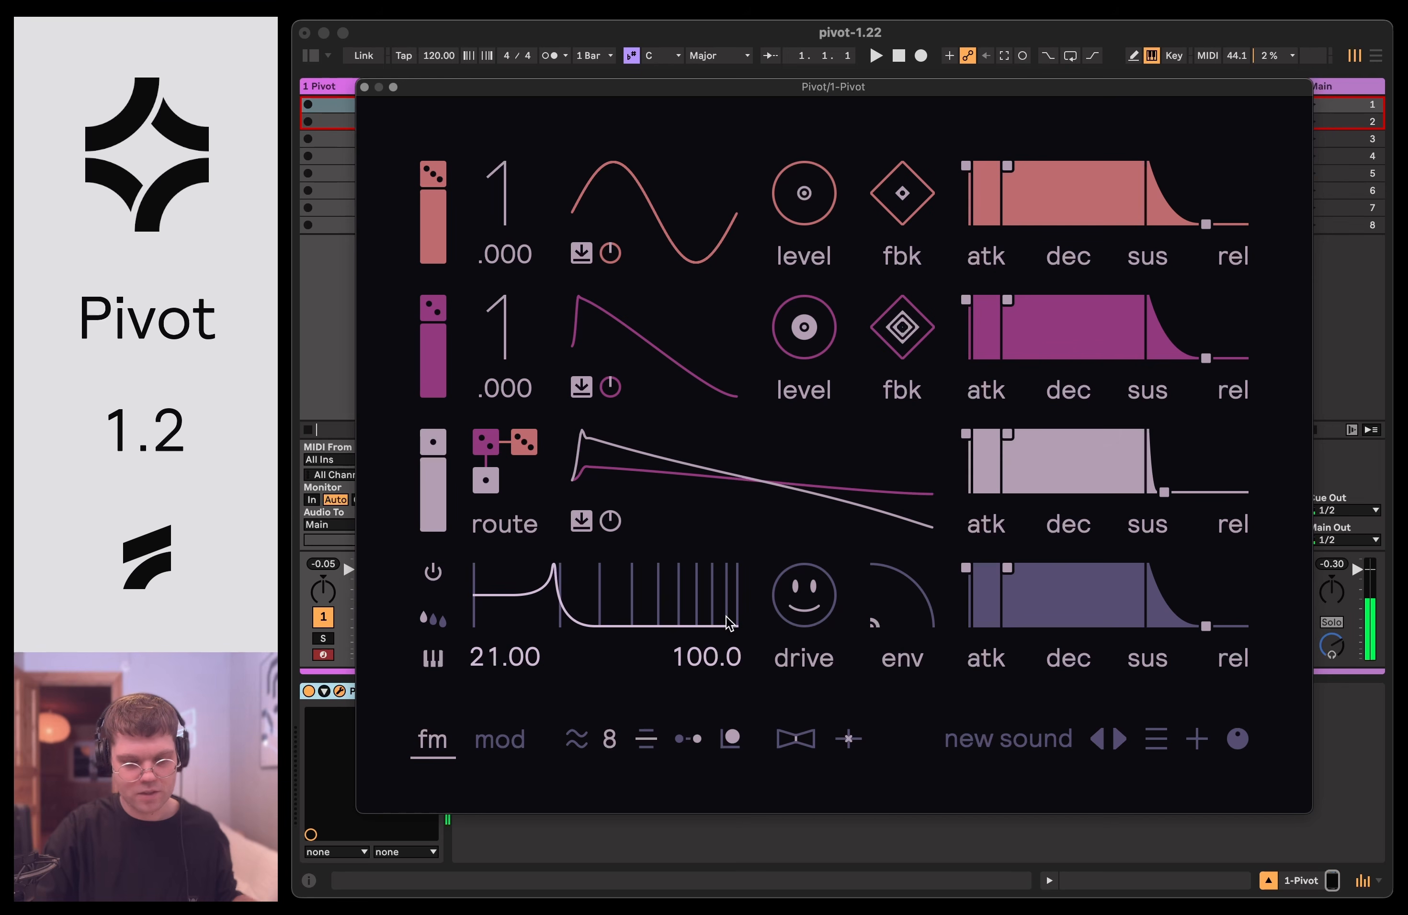
Set the filter envelope amount to 65.50 and lower the filter envelope's sustain to about half.
drag(885, 609, 886, 580)
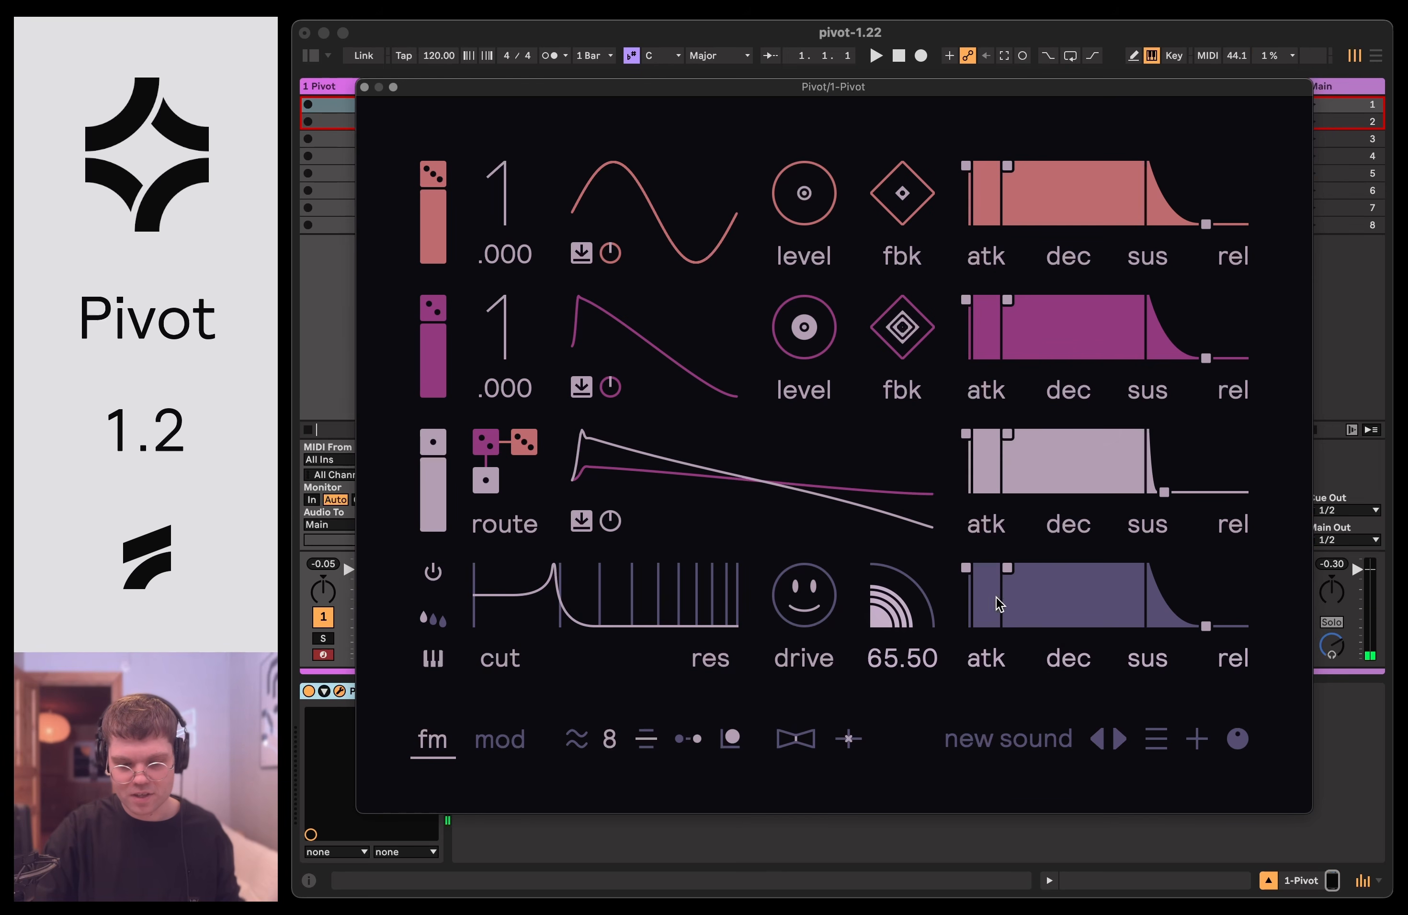
drag(1006, 568, 1011, 600)
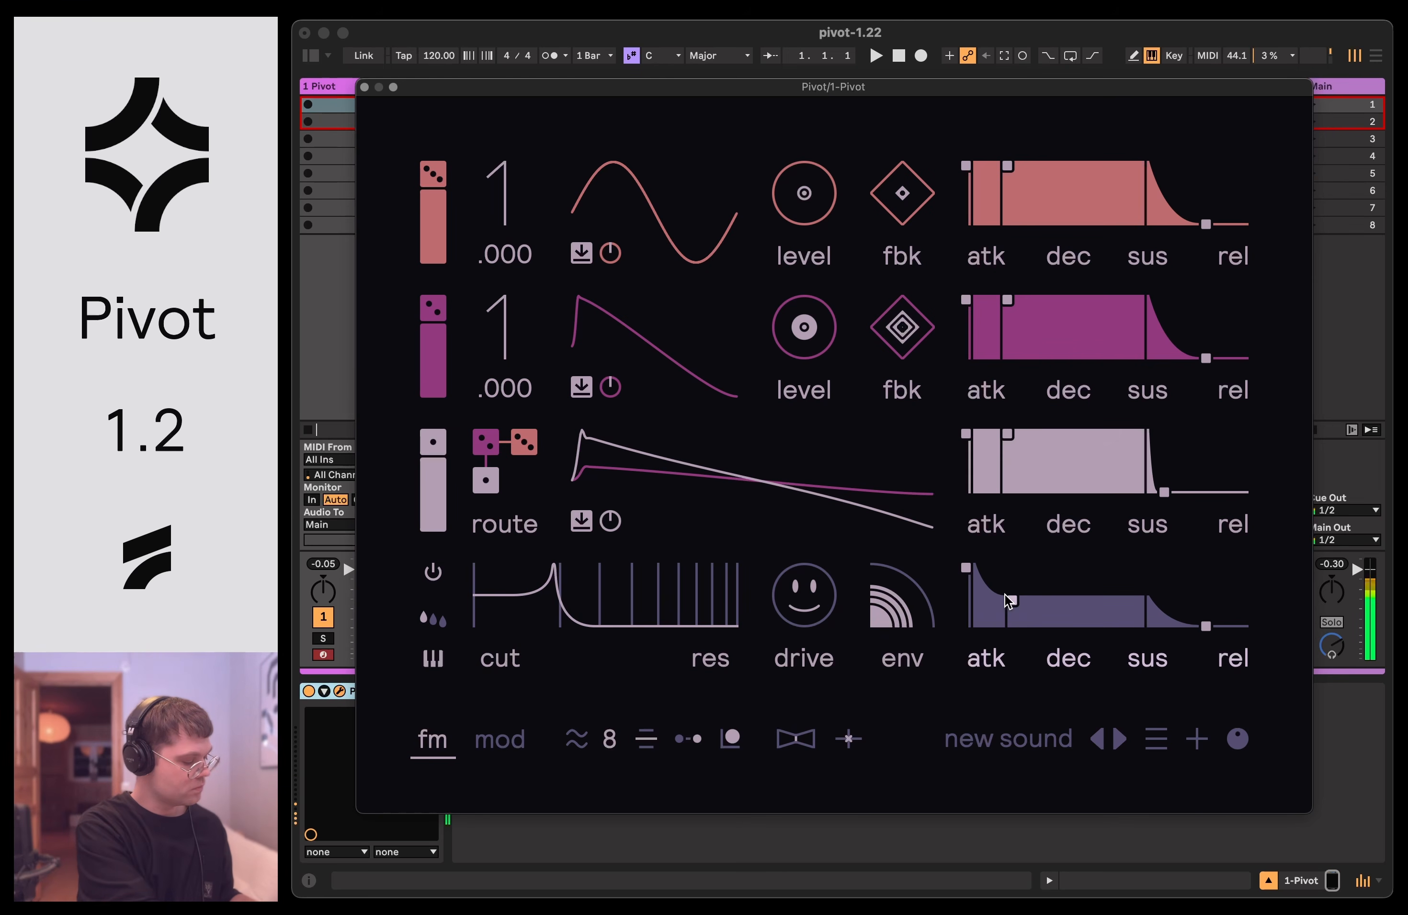
Reduce the voice count to 1, and lower the Acid filter's cutoff and resonance.
drag(611, 731, 610, 756)
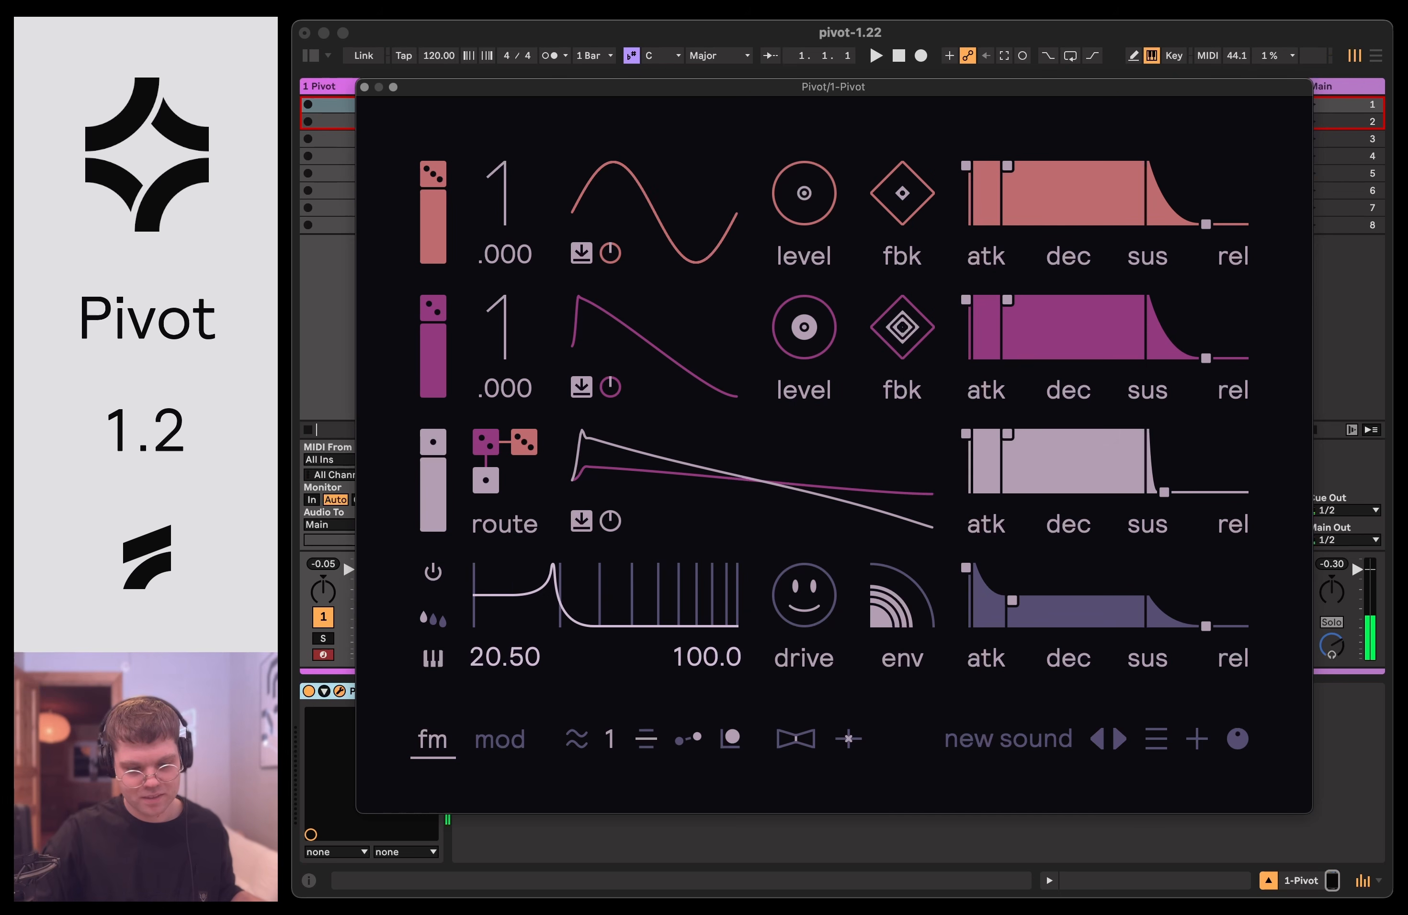
drag(556, 594, 517, 621)
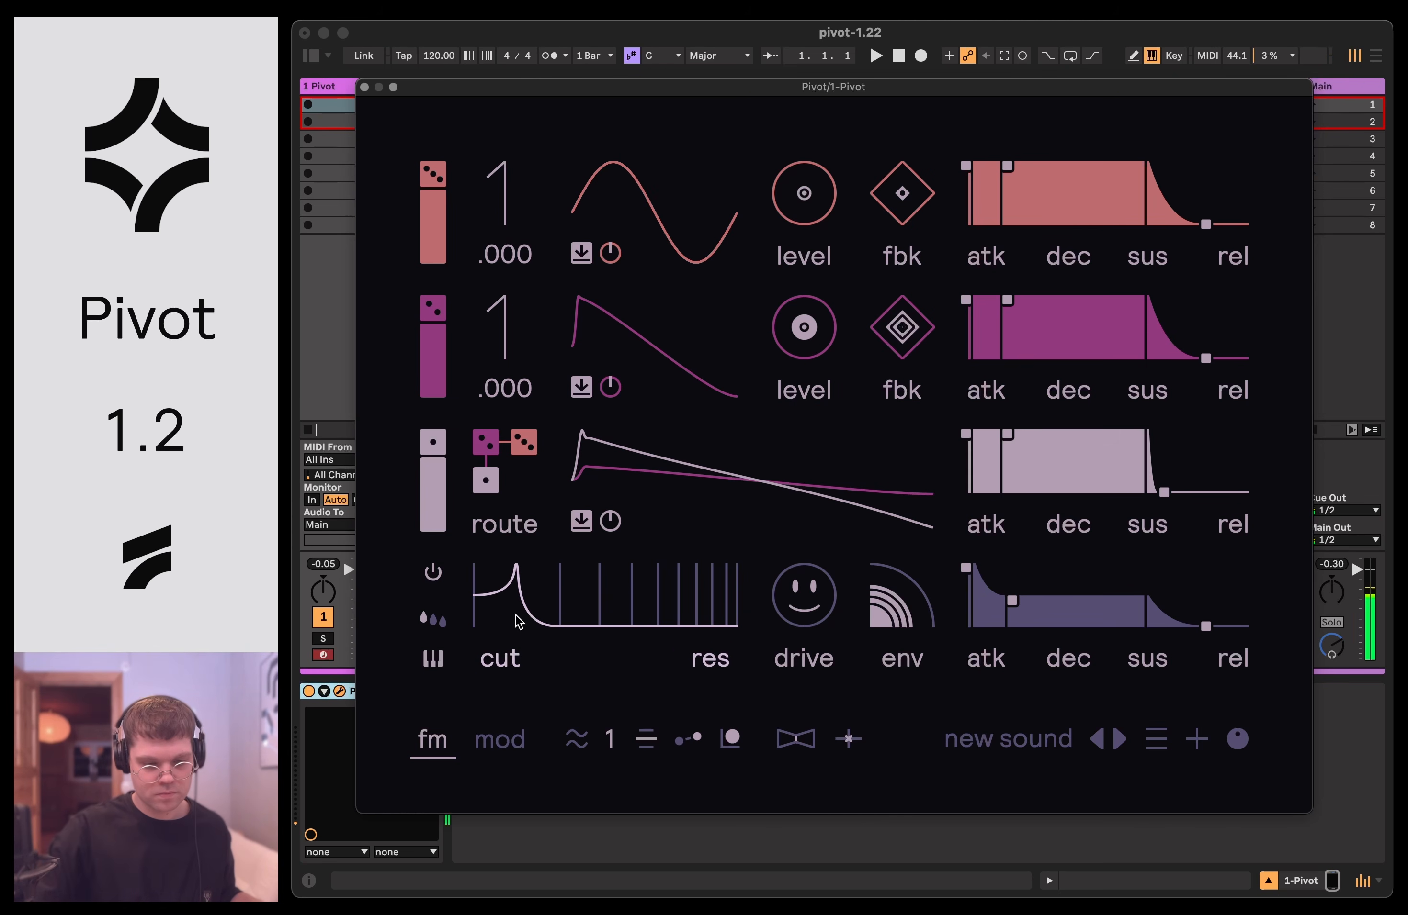
drag(517, 620, 527, 588)
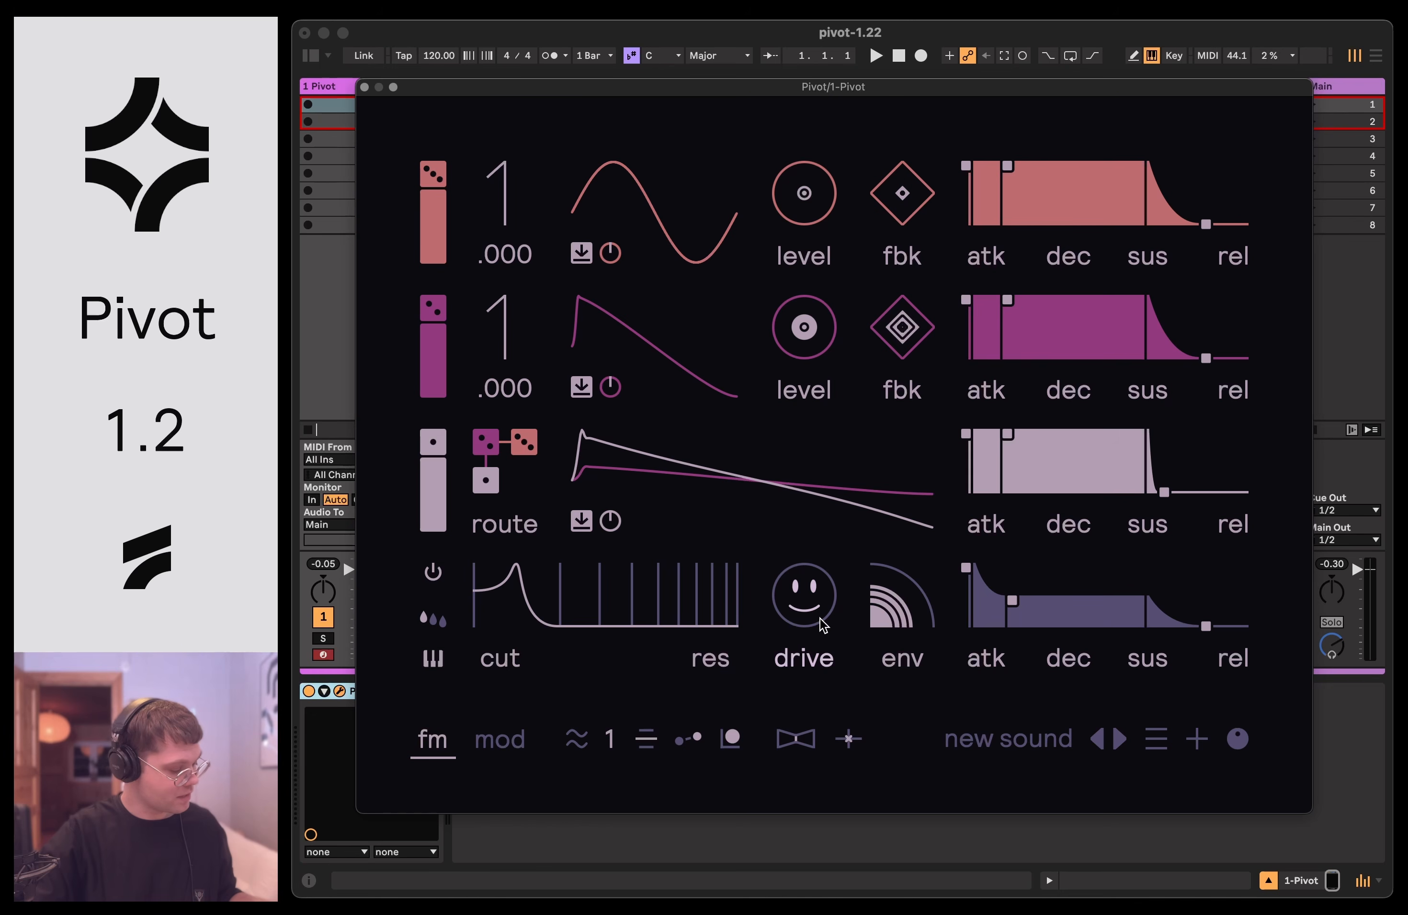
Raise the Acid filter's drive and resonance strongly, with a slightly longer filter envelope decay.
drag(819, 618, 819, 499)
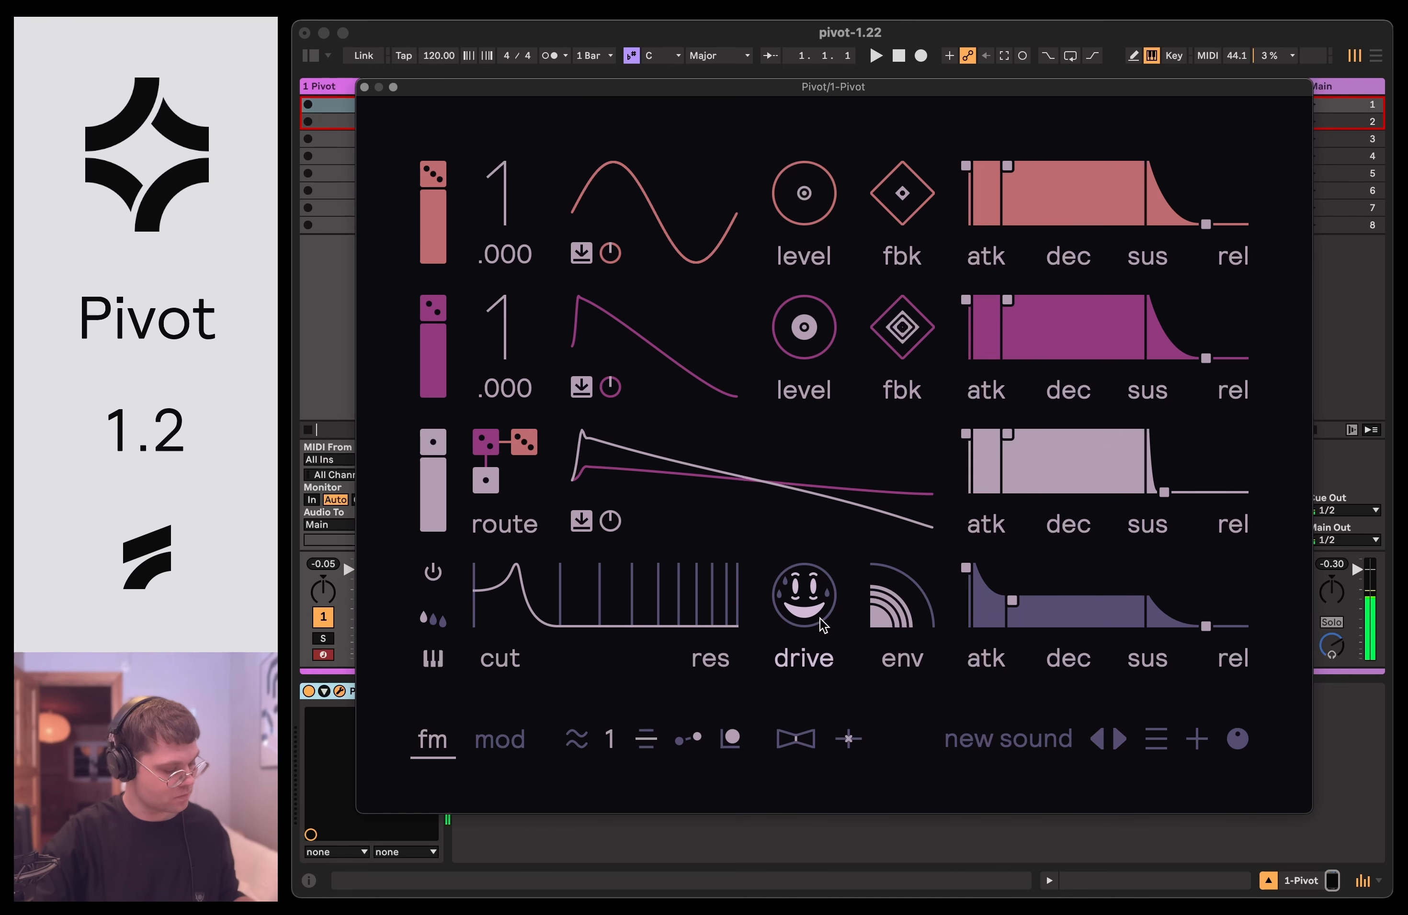
drag(1012, 600, 1025, 601)
drag(571, 597, 571, 562)
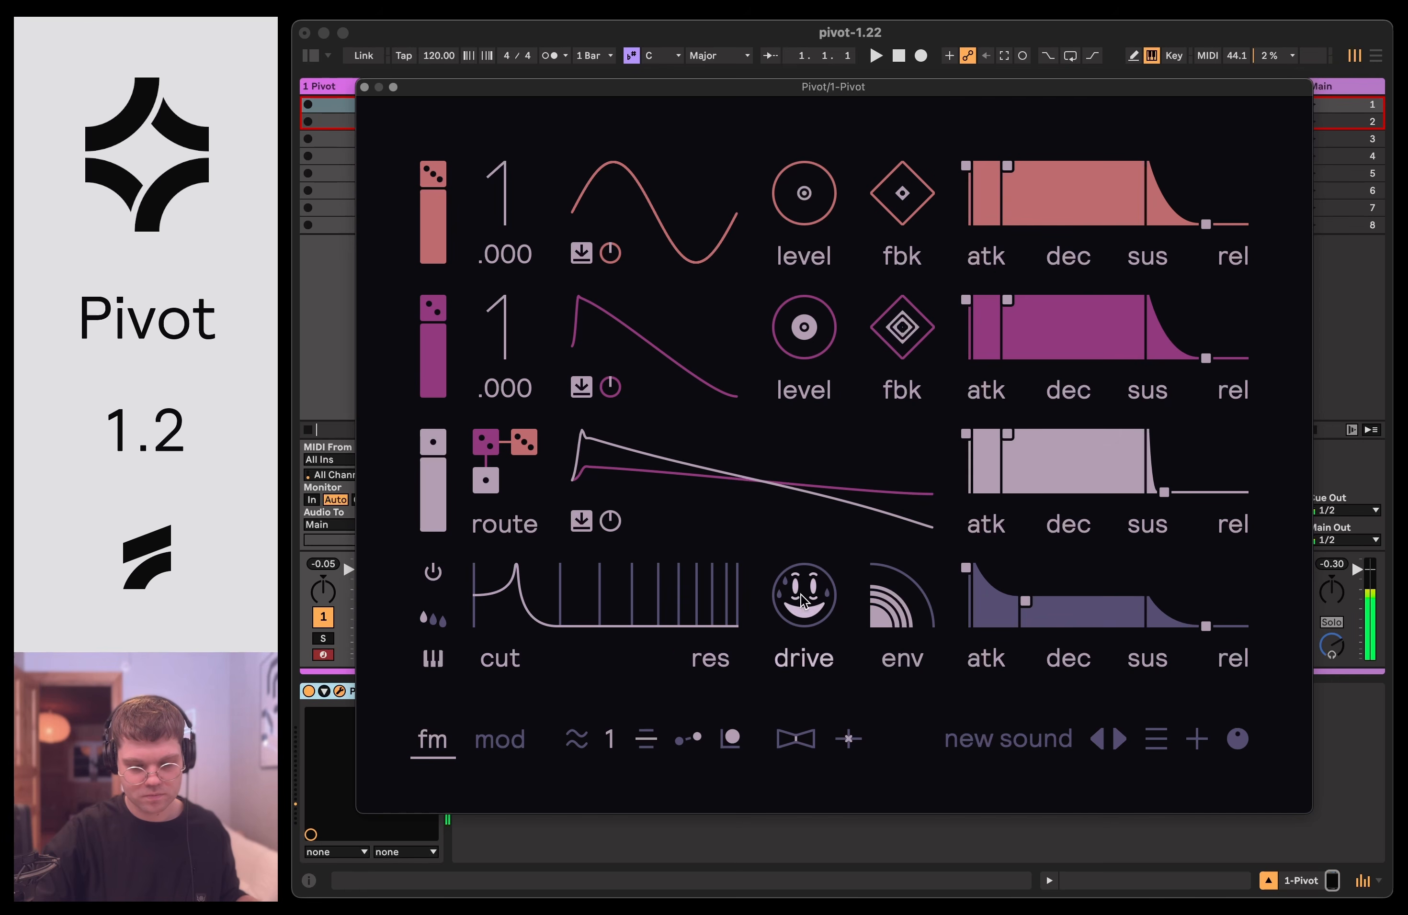
mouse_move(805, 593)
mouse_down()
mouse_move(805, 677)
mouse_move(806, 591)
mouse_up()
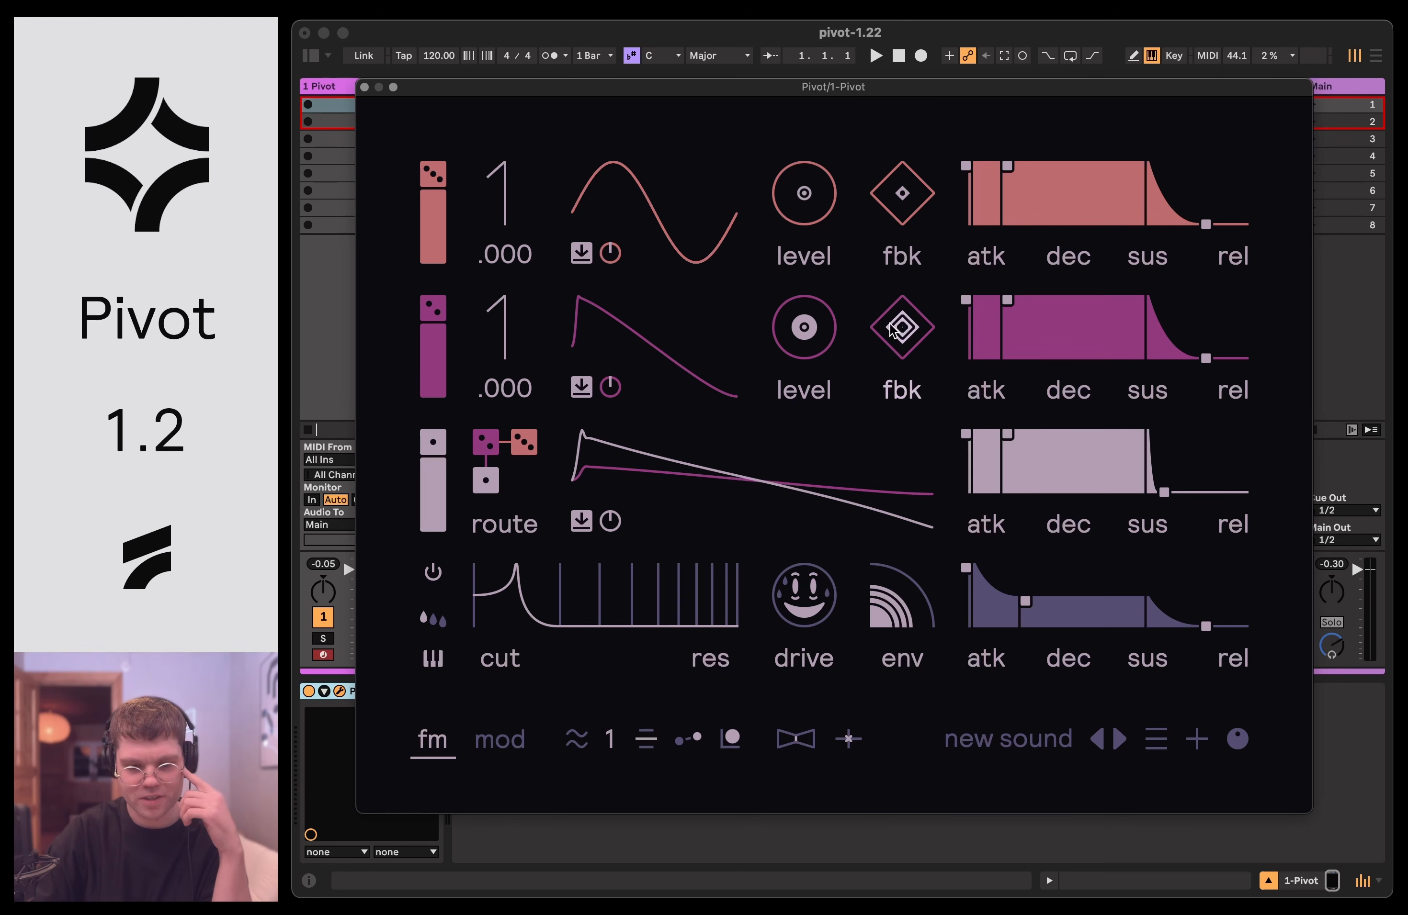
Remove the two-dot operator's feedback, raise its level, and shape its envelope to decay to a sustain of roughly 60 percent.
mouse_move(893, 330)
mouse_down()
mouse_move(894, 297)
mouse_move(894, 345)
mouse_up()
drag(803, 315, 804, 284)
drag(1007, 300, 1016, 324)
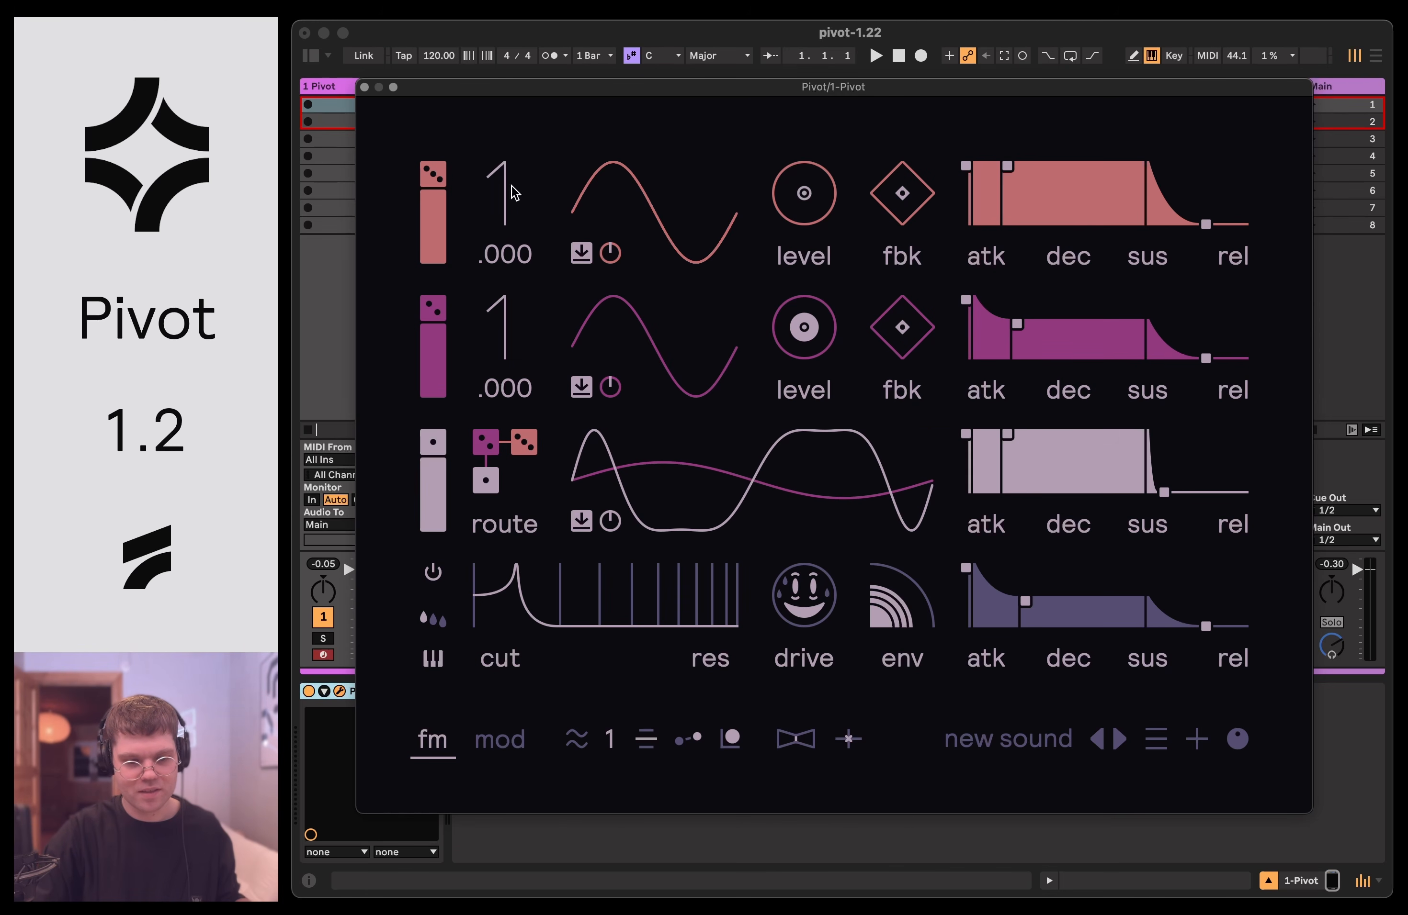
Set the three-dot operator's ratio to 5, raise its level slightly, give it a decaying envelope, and route it directly into the one-dot operator.
drag(512, 195, 513, 169)
drag(804, 193, 804, 171)
drag(1007, 166, 1009, 194)
drag(481, 492, 480, 512)
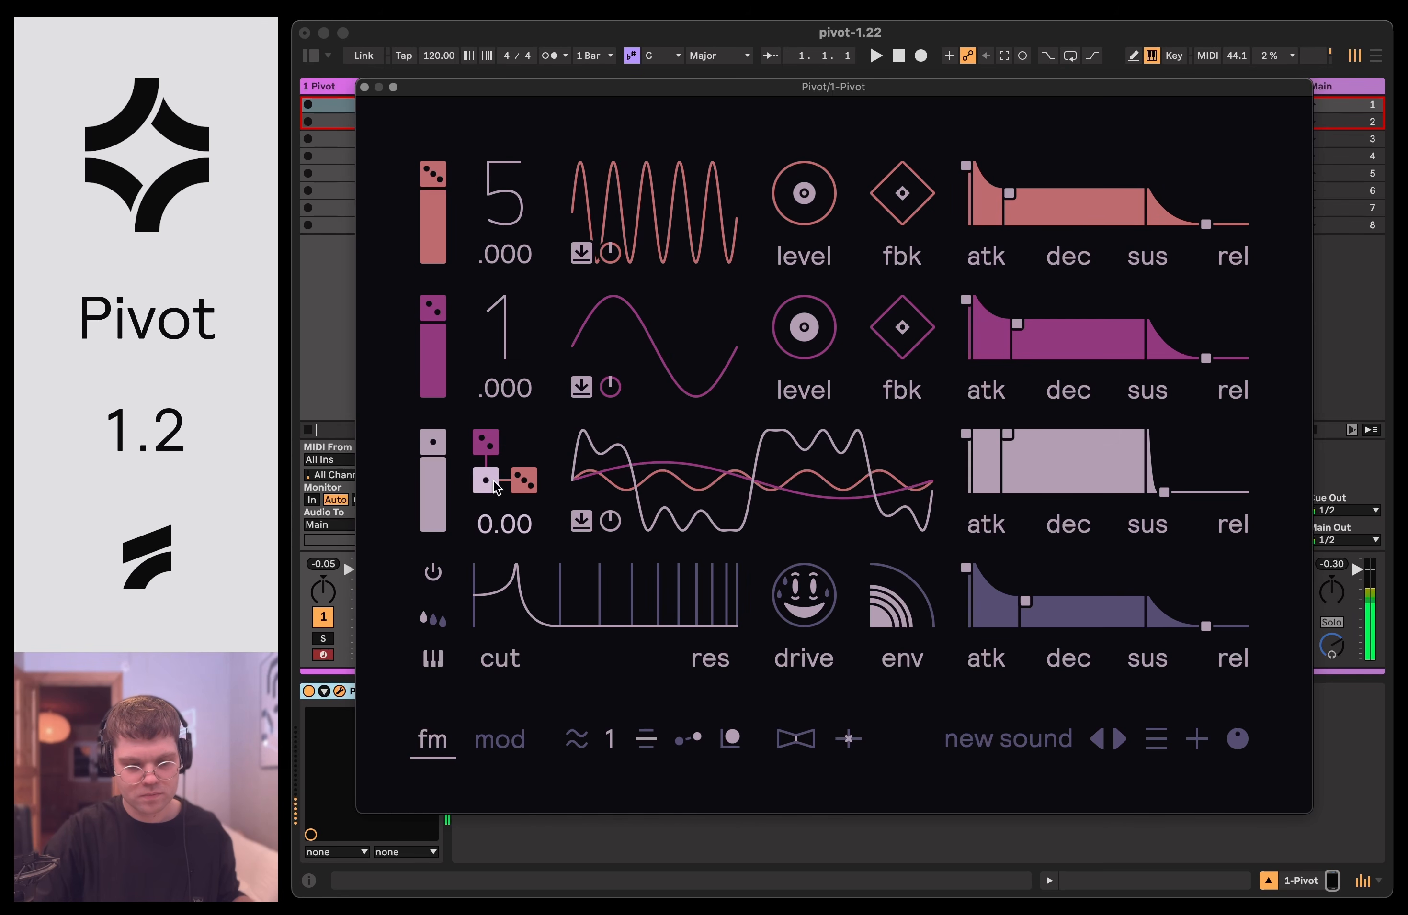
Lower the Acid filter's resonance to 55.50 and remove its drive.
drag(642, 613, 641, 637)
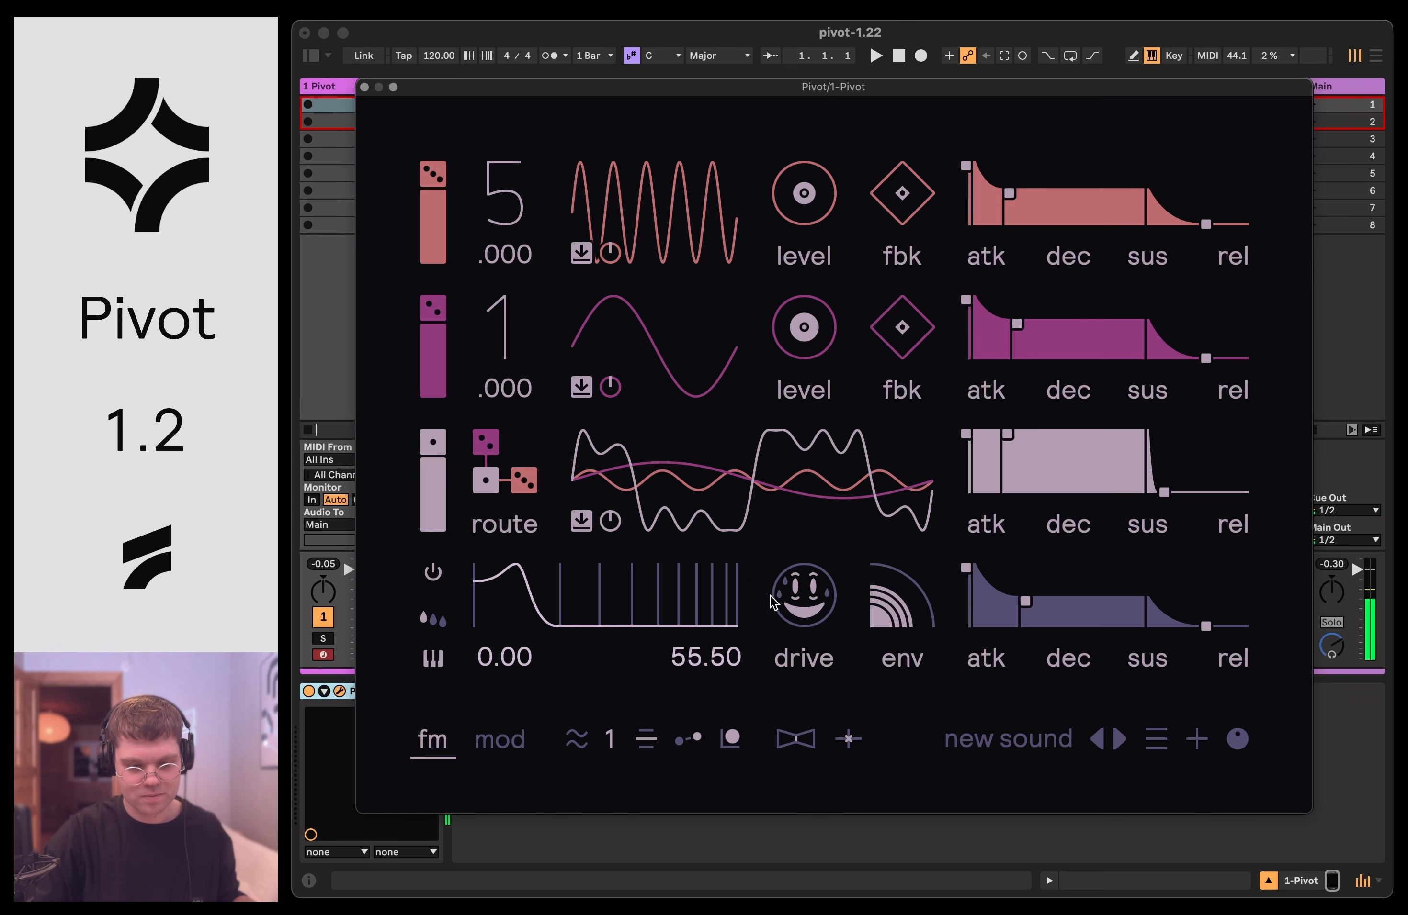
drag(788, 596, 787, 630)
drag(1025, 602, 1018, 592)
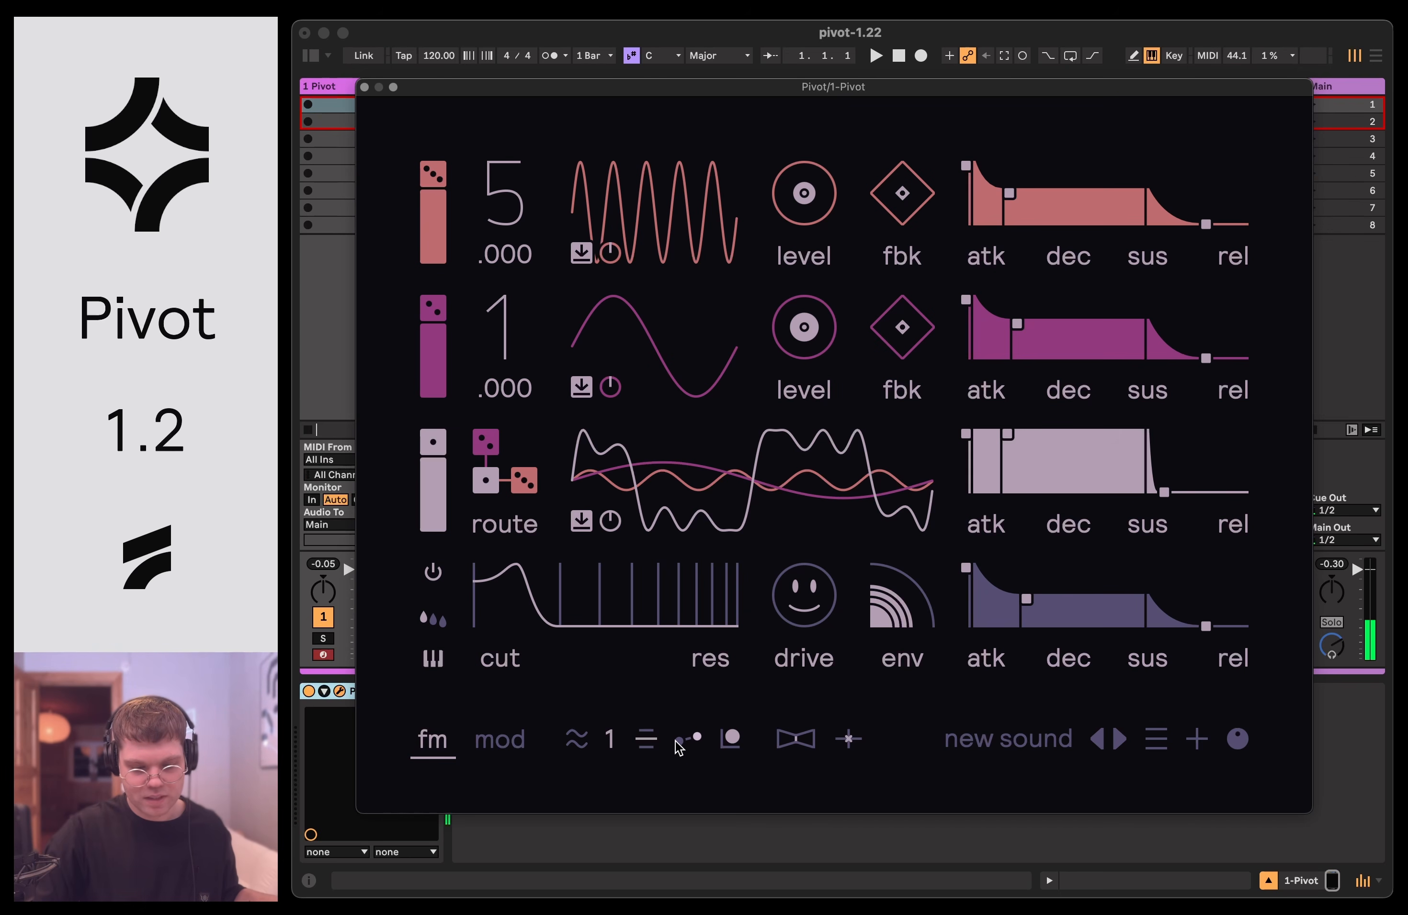
Set the voice count to 8 and lengthen the one-dot operator's attack slightly.
drag(609, 740, 609, 731)
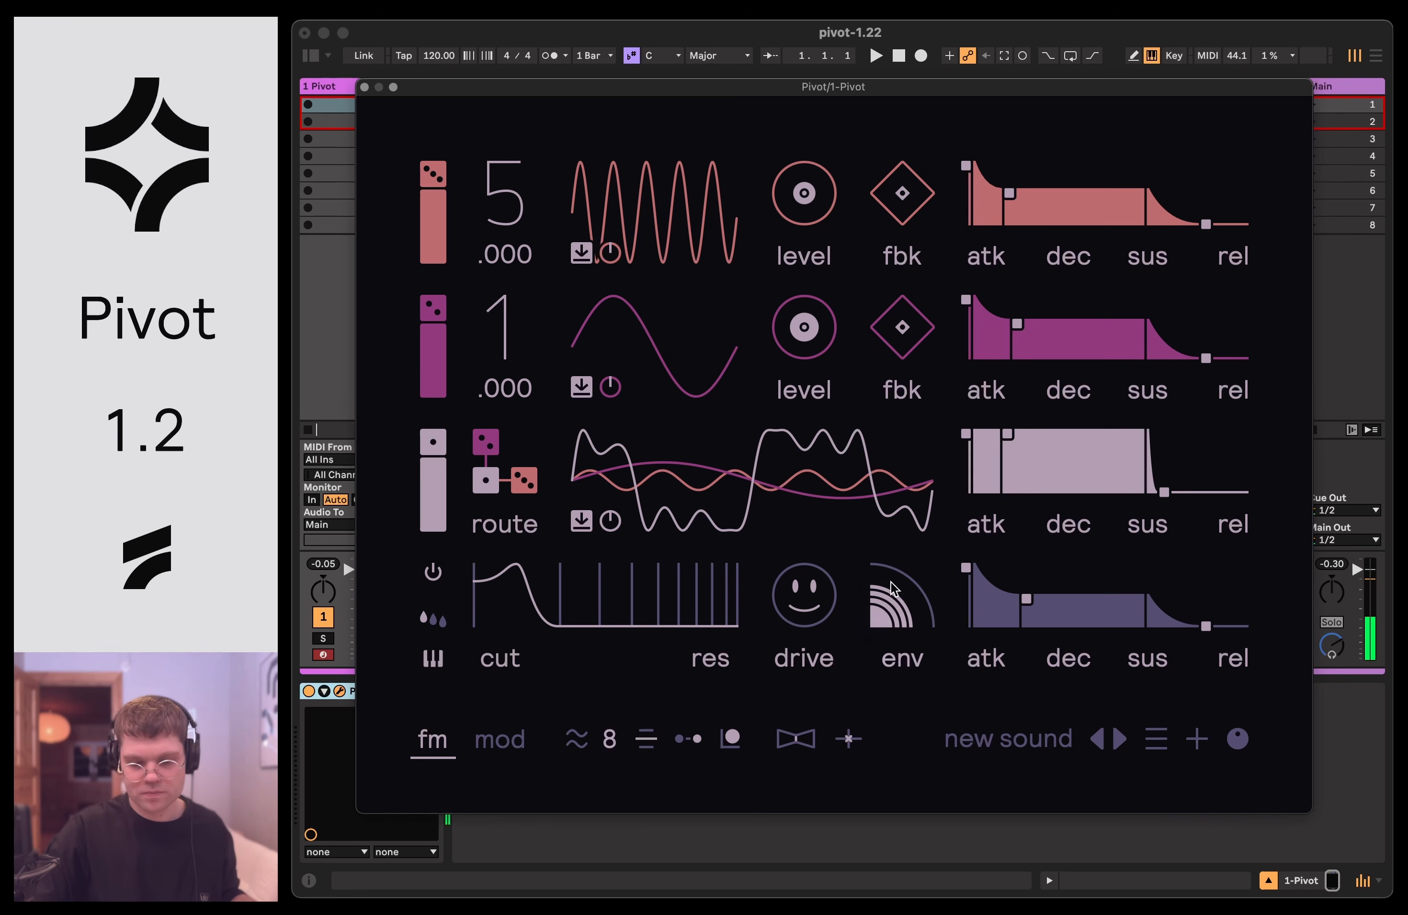
drag(964, 434, 969, 433)
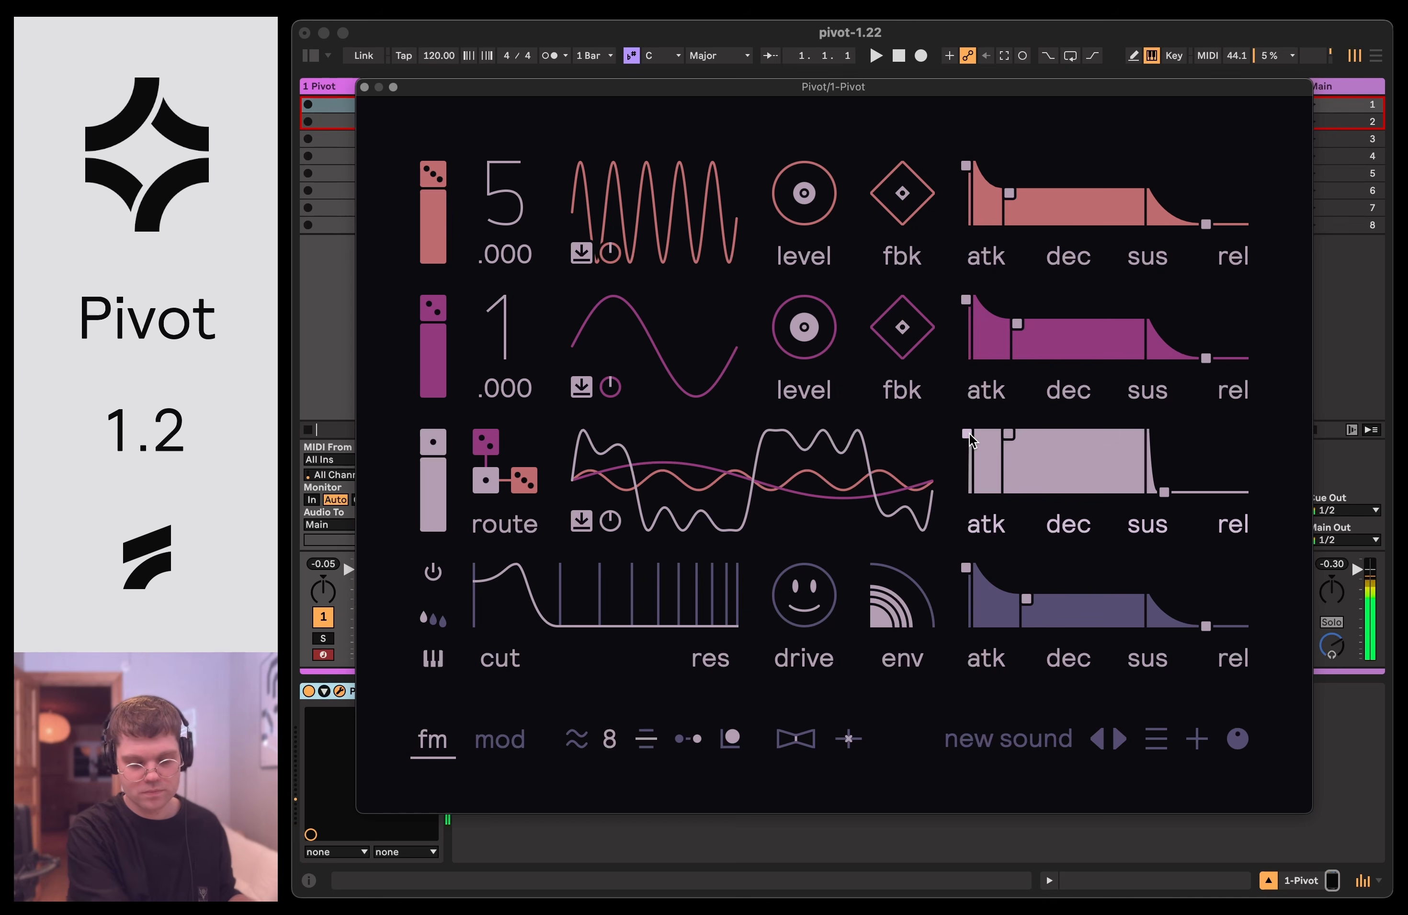
Raise the Acid filter's resonance, set its envelope amount to 28.00, and lower the filter envelope's sustain slightly with a longer decay.
drag(567, 599, 517, 576)
drag(913, 613, 912, 659)
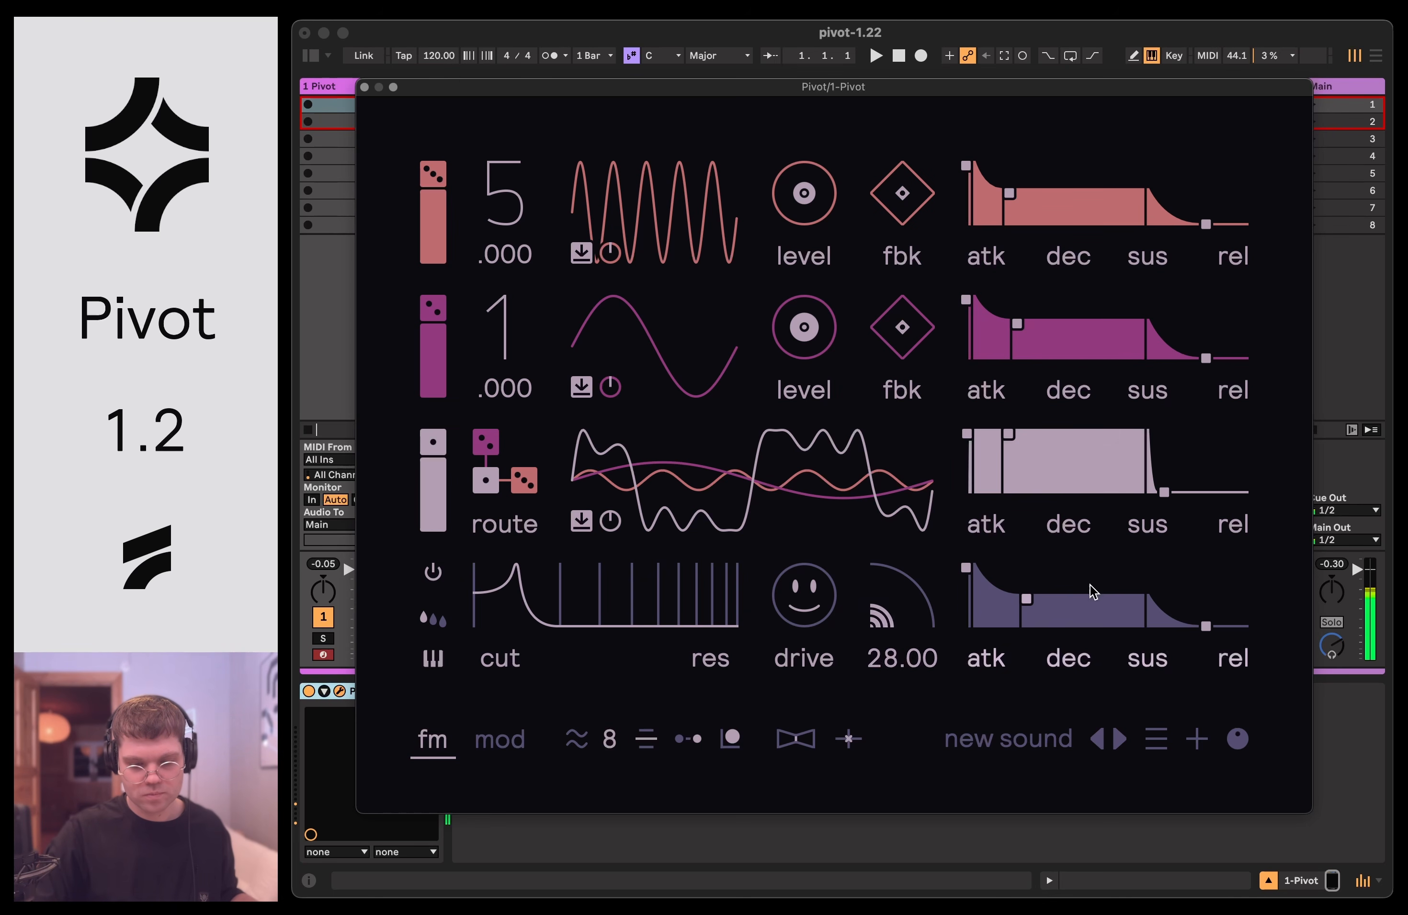
mouse_move(1090, 591)
mouse_down()
mouse_move(1068, 611)
mouse_move(1098, 598)
mouse_up()
Set the two-dot operator's level to 71.50 and feedback to 42.50 with a longer decay, and lower the three-dot operator's level.
drag(819, 348, 819, 326)
drag(814, 205, 814, 248)
drag(822, 340, 822, 330)
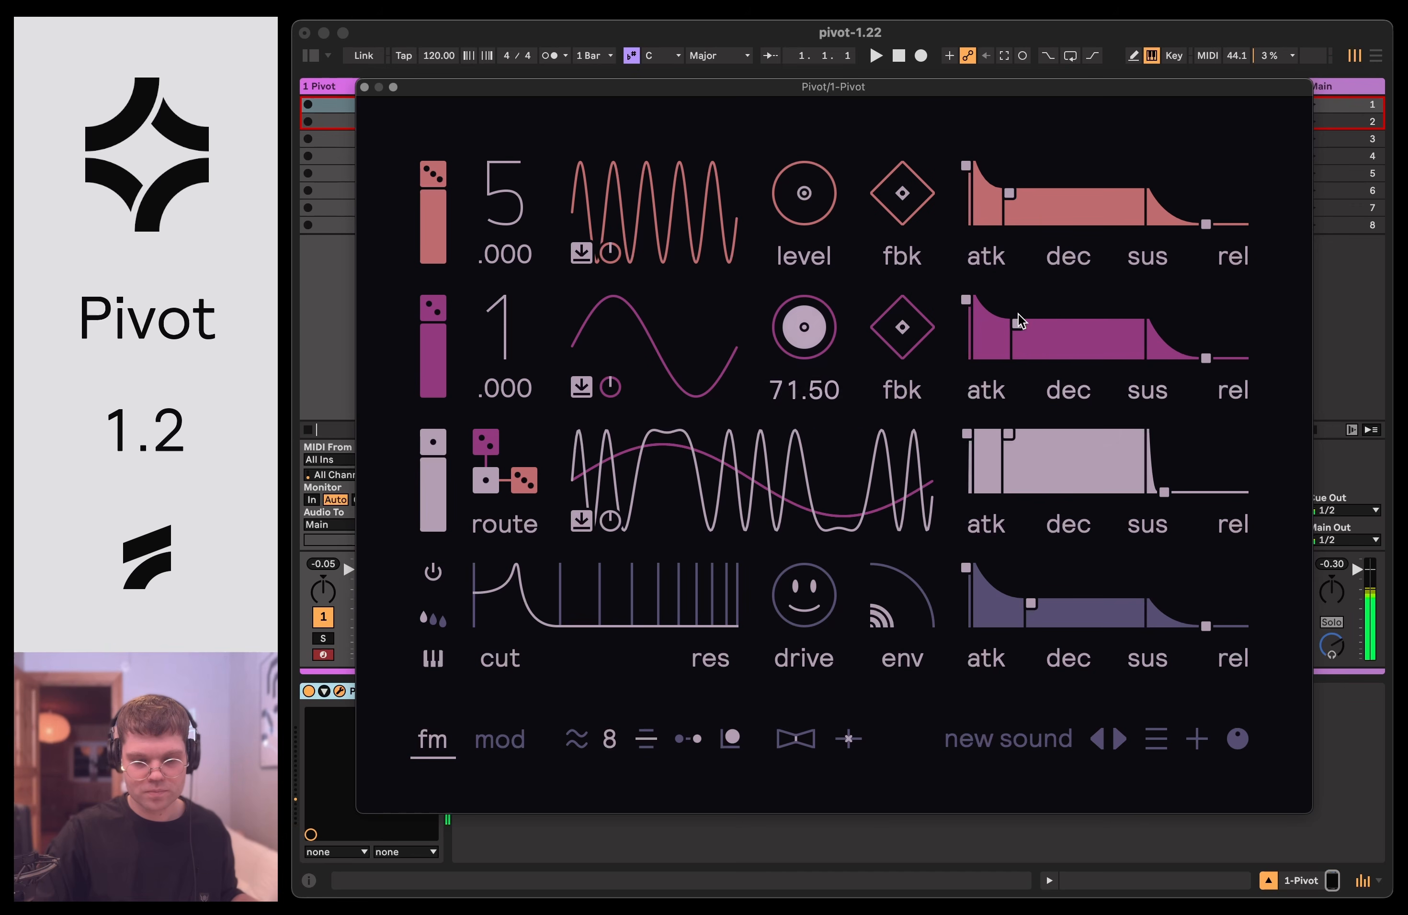
drag(1016, 324, 1037, 324)
drag(916, 335, 916, 283)
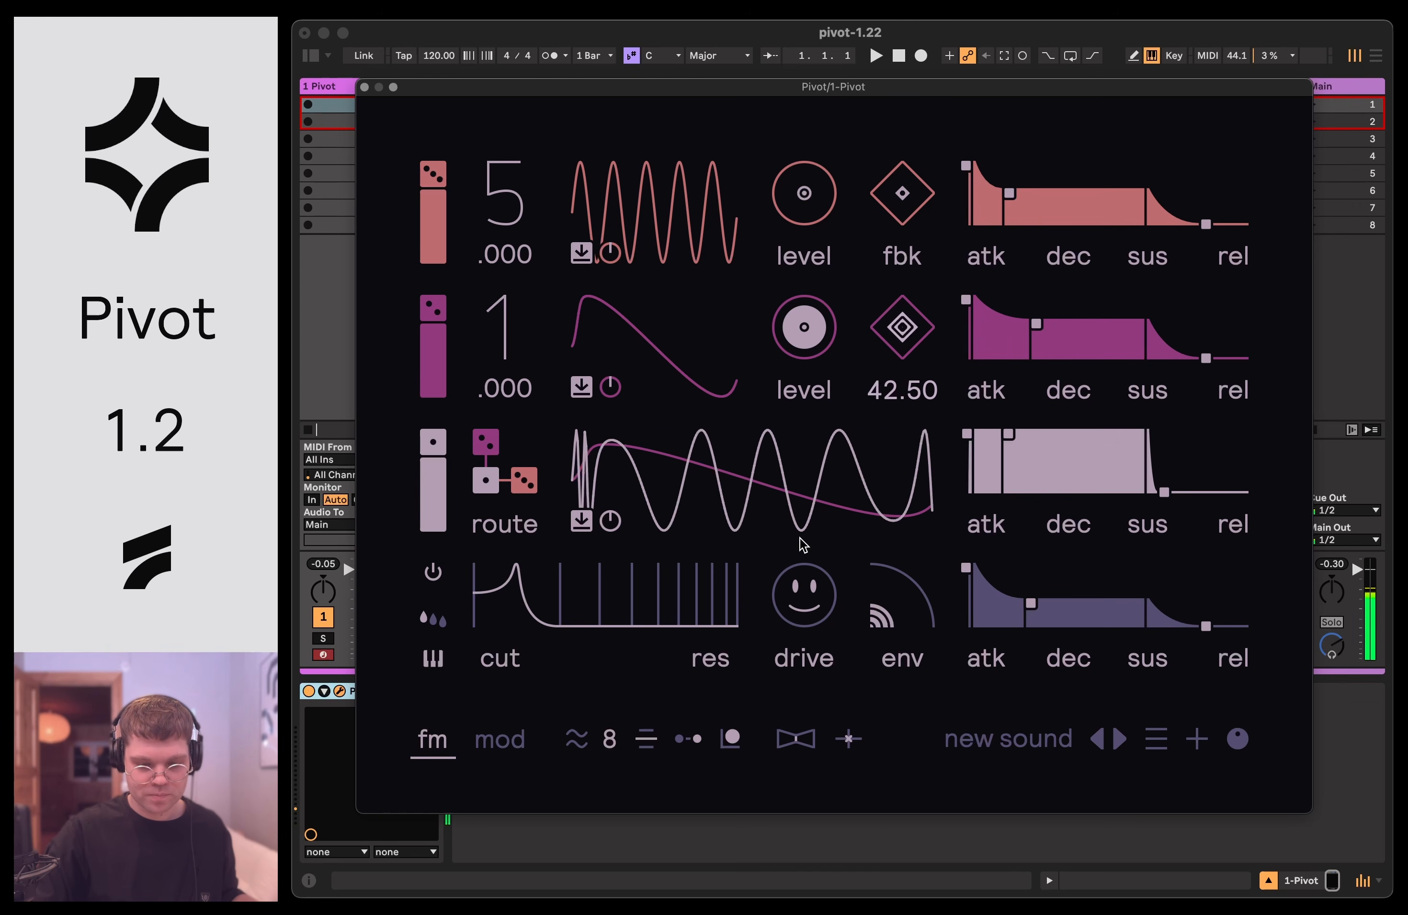
Raise the filter envelope amount with decay 34.0 and sustain 60.0, lower the resonance, and switch the filter off.
drag(907, 612, 907, 569)
drag(1031, 603, 1016, 593)
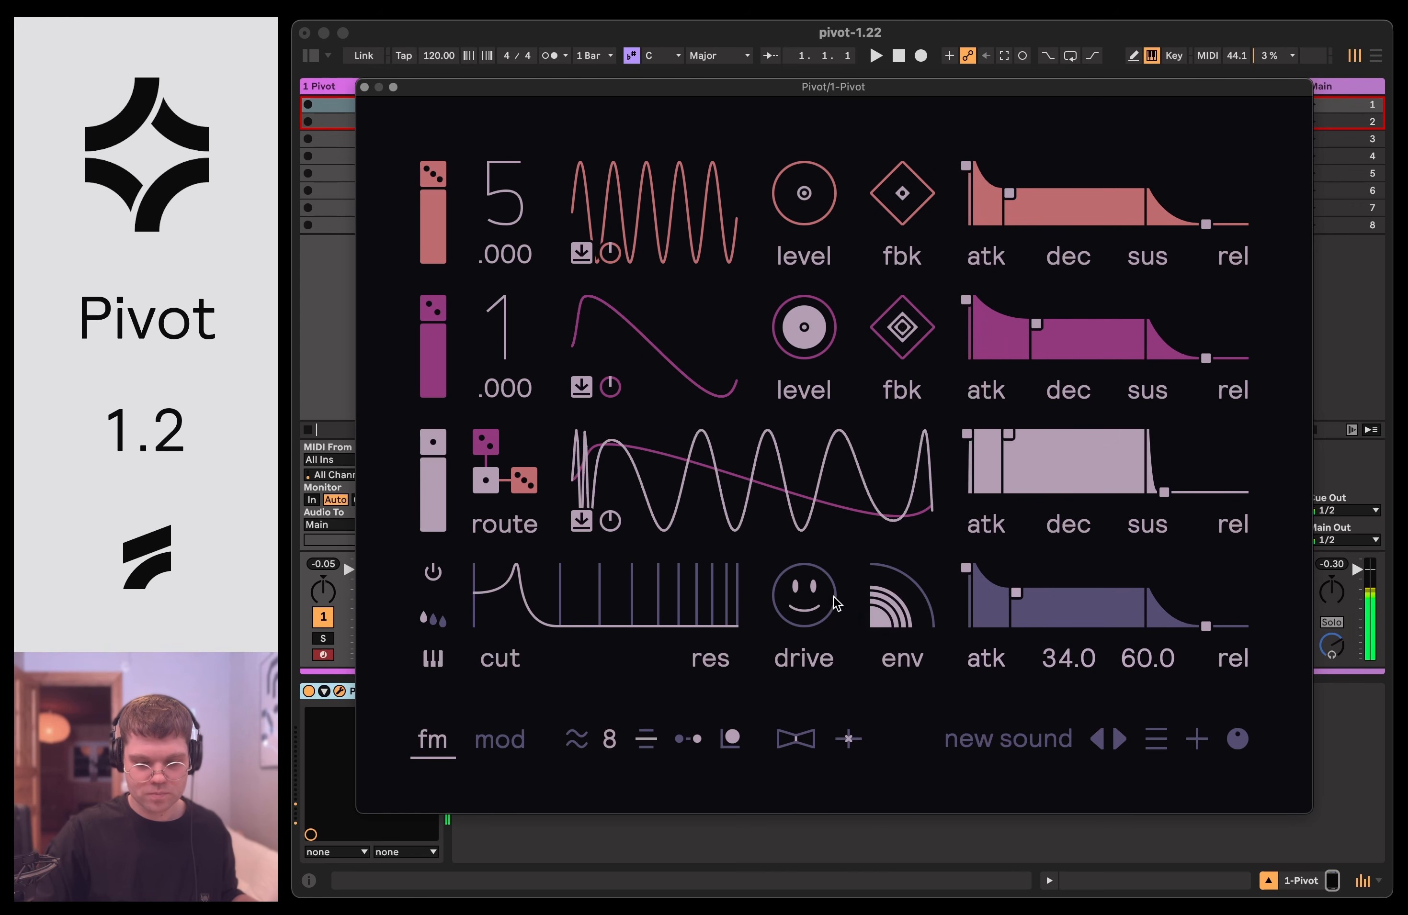
drag(631, 588, 630, 624)
click(434, 574)
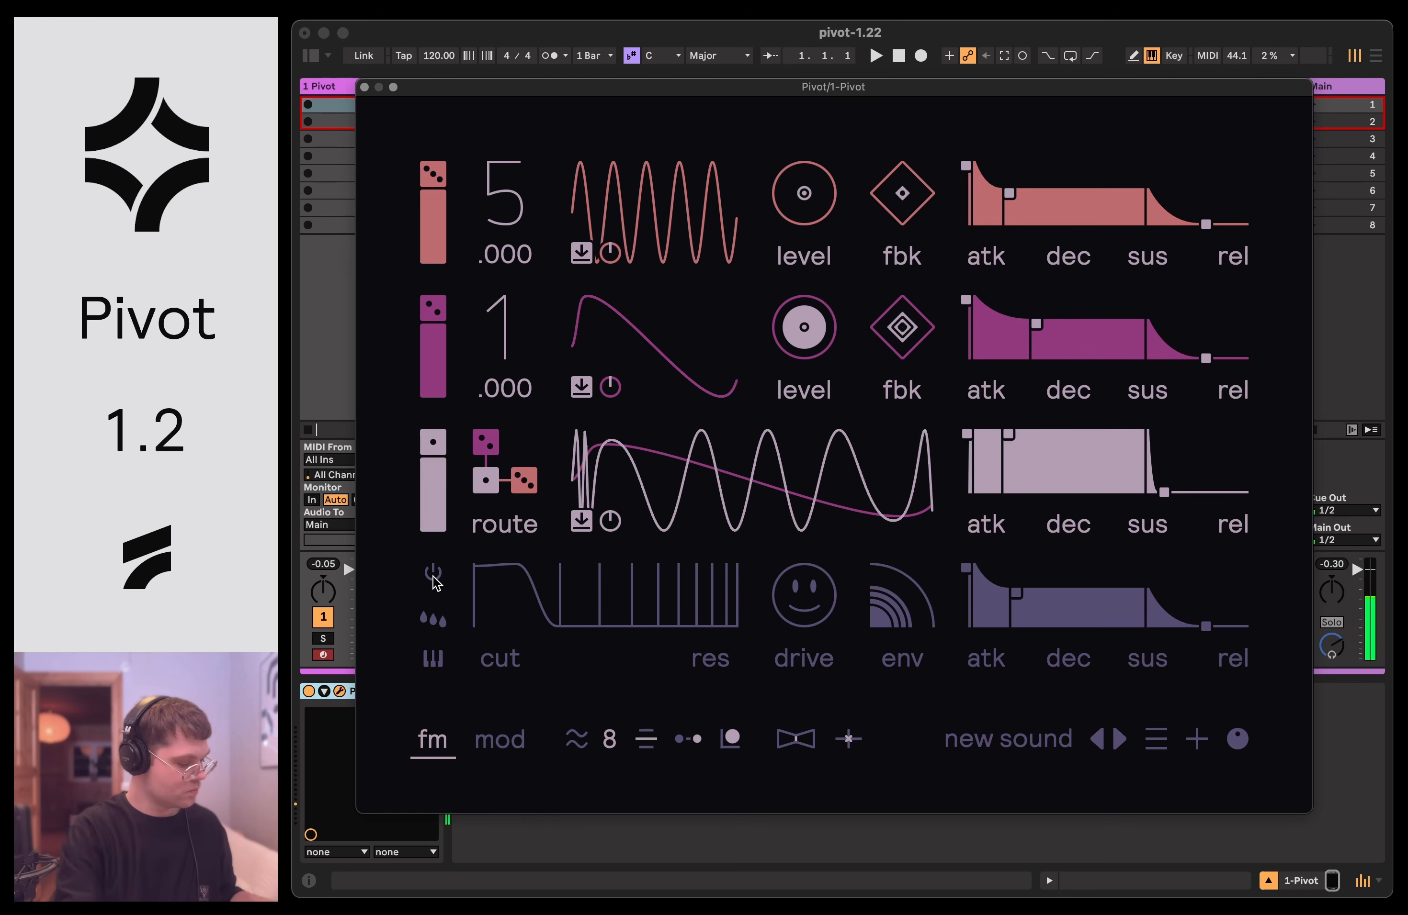
Set the three-dot operator's ratio to 8 and raise its level, and lower the two-dot operator's level with decay 59.5 and sustain 63.5.
drag(804, 208, 804, 182)
drag(505, 199, 505, 183)
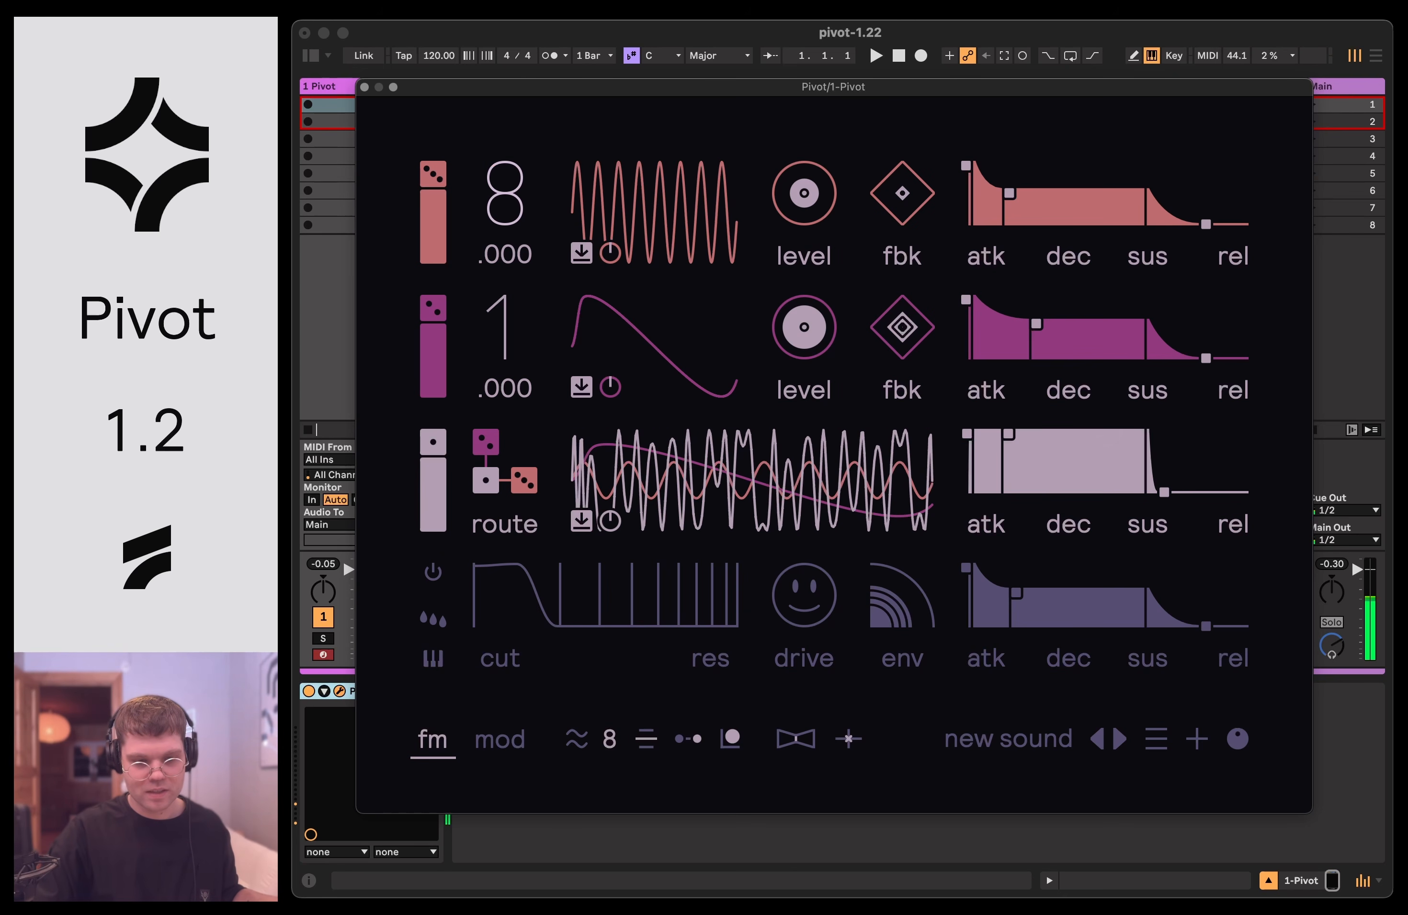
drag(805, 202, 805, 183)
drag(805, 331, 817, 325)
drag(1036, 324, 1041, 322)
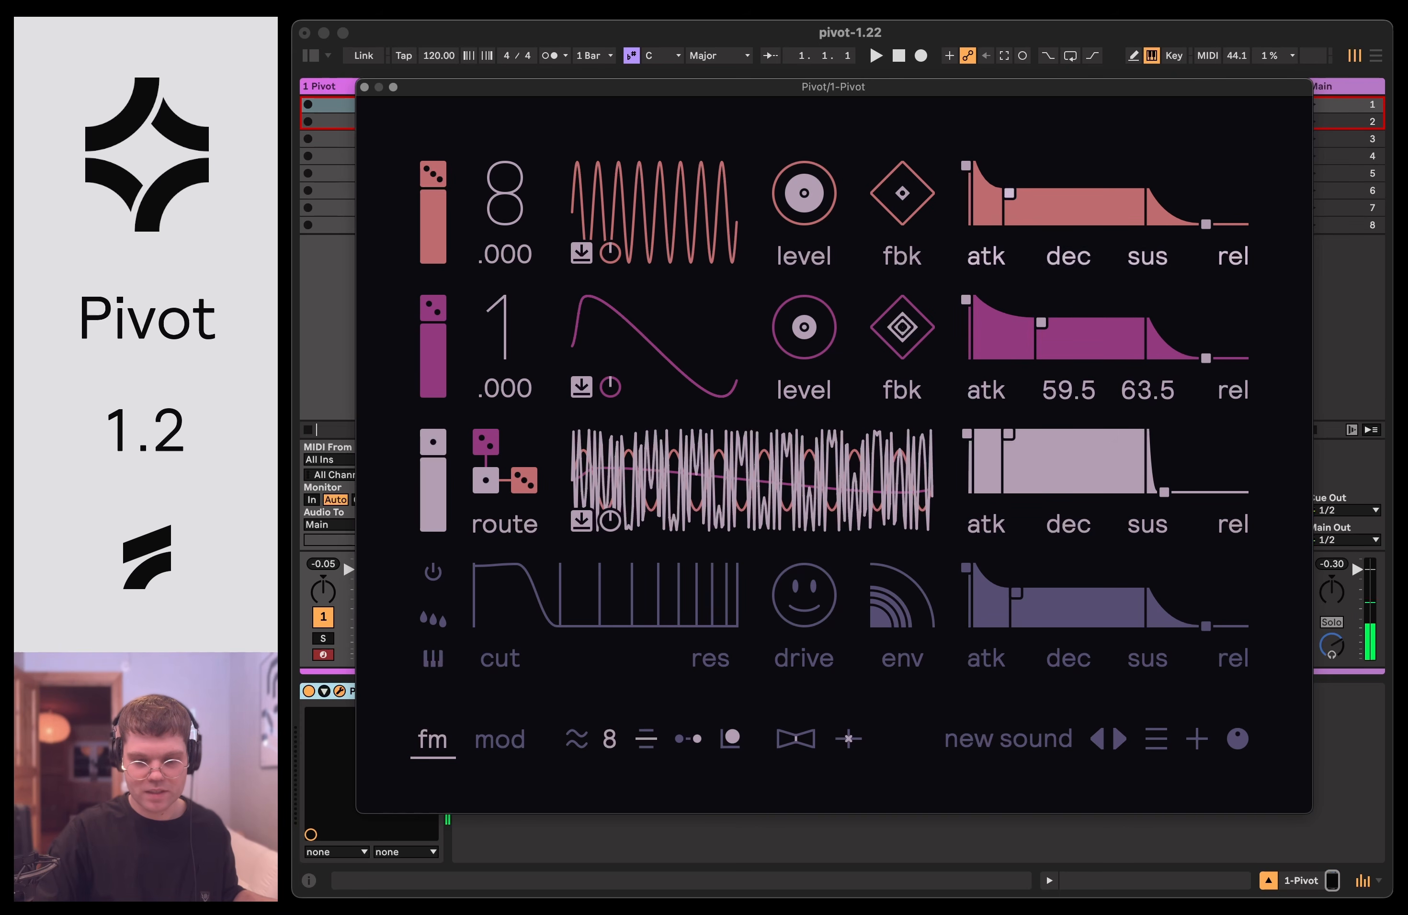
Lengthen the three-dot operator's decay, lower its level slightly, and set its ratio to 9.
mouse_move(1009, 194)
mouse_down()
mouse_move(1026, 183)
mouse_move(995, 190)
mouse_move(1019, 190)
mouse_up()
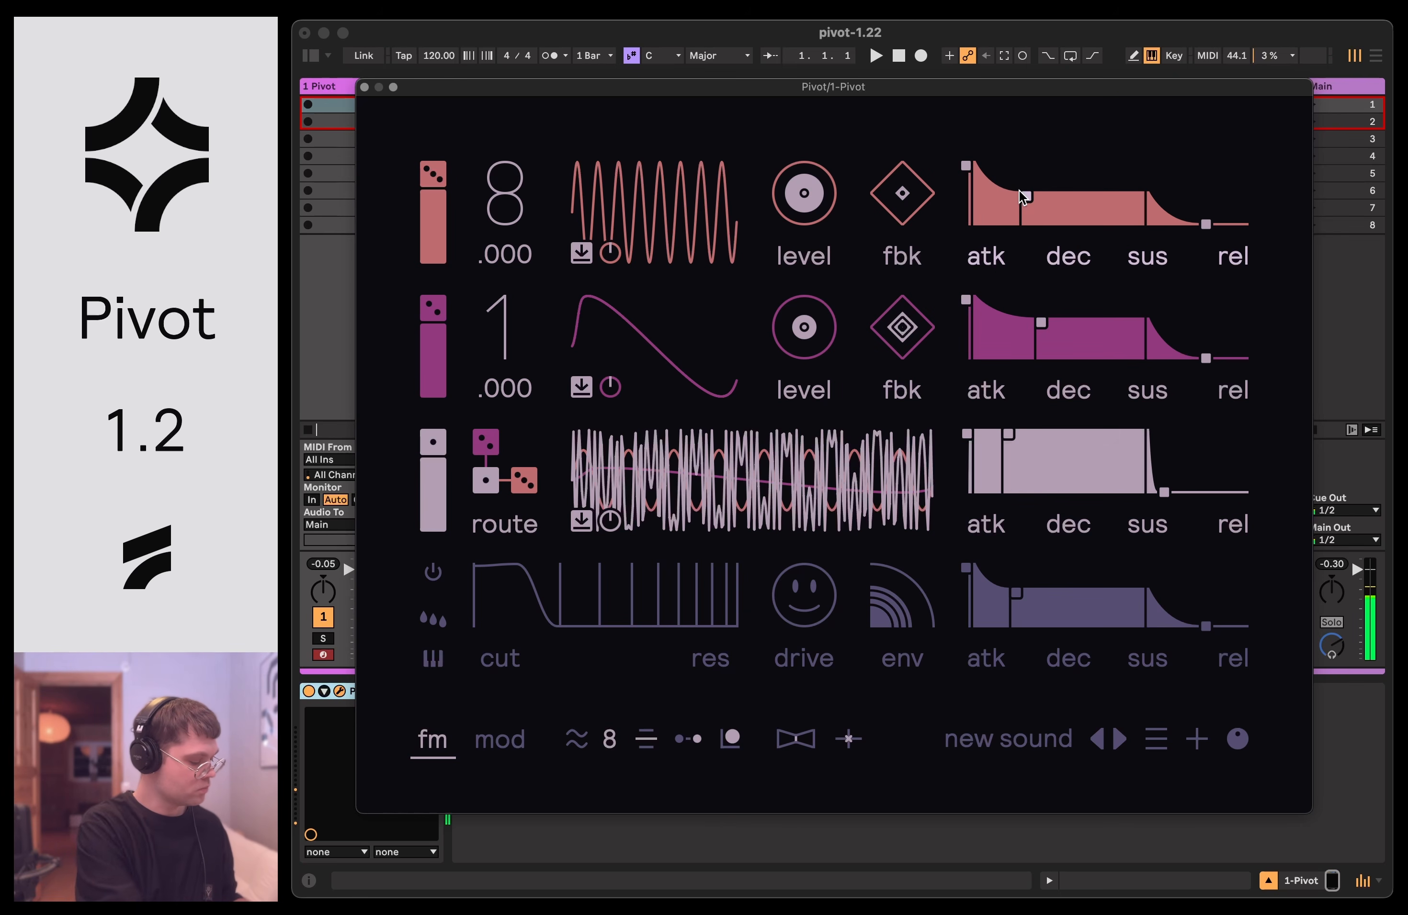
drag(804, 193, 804, 198)
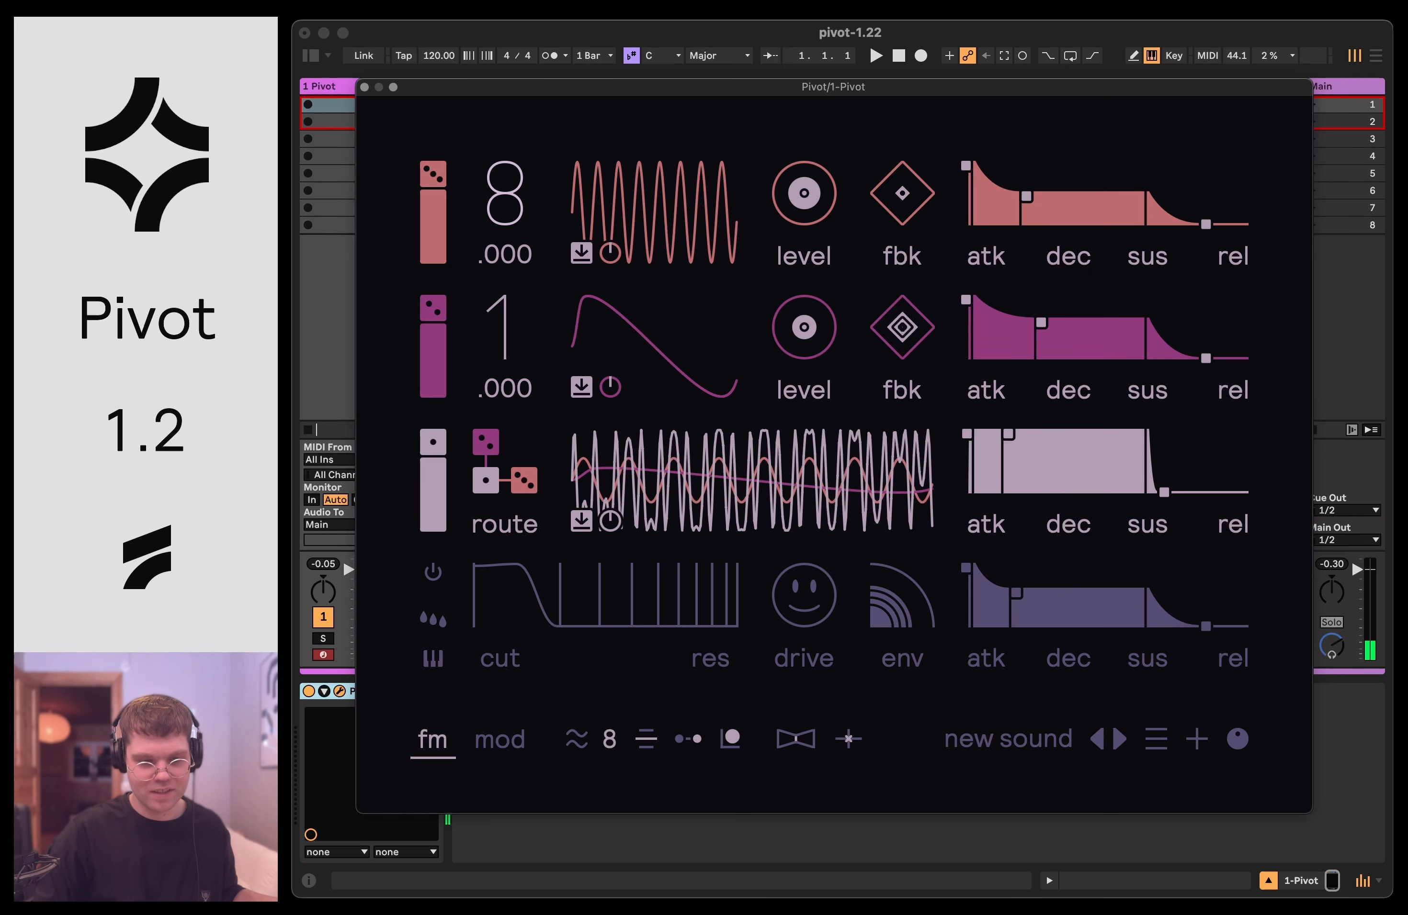
drag(517, 200, 518, 194)
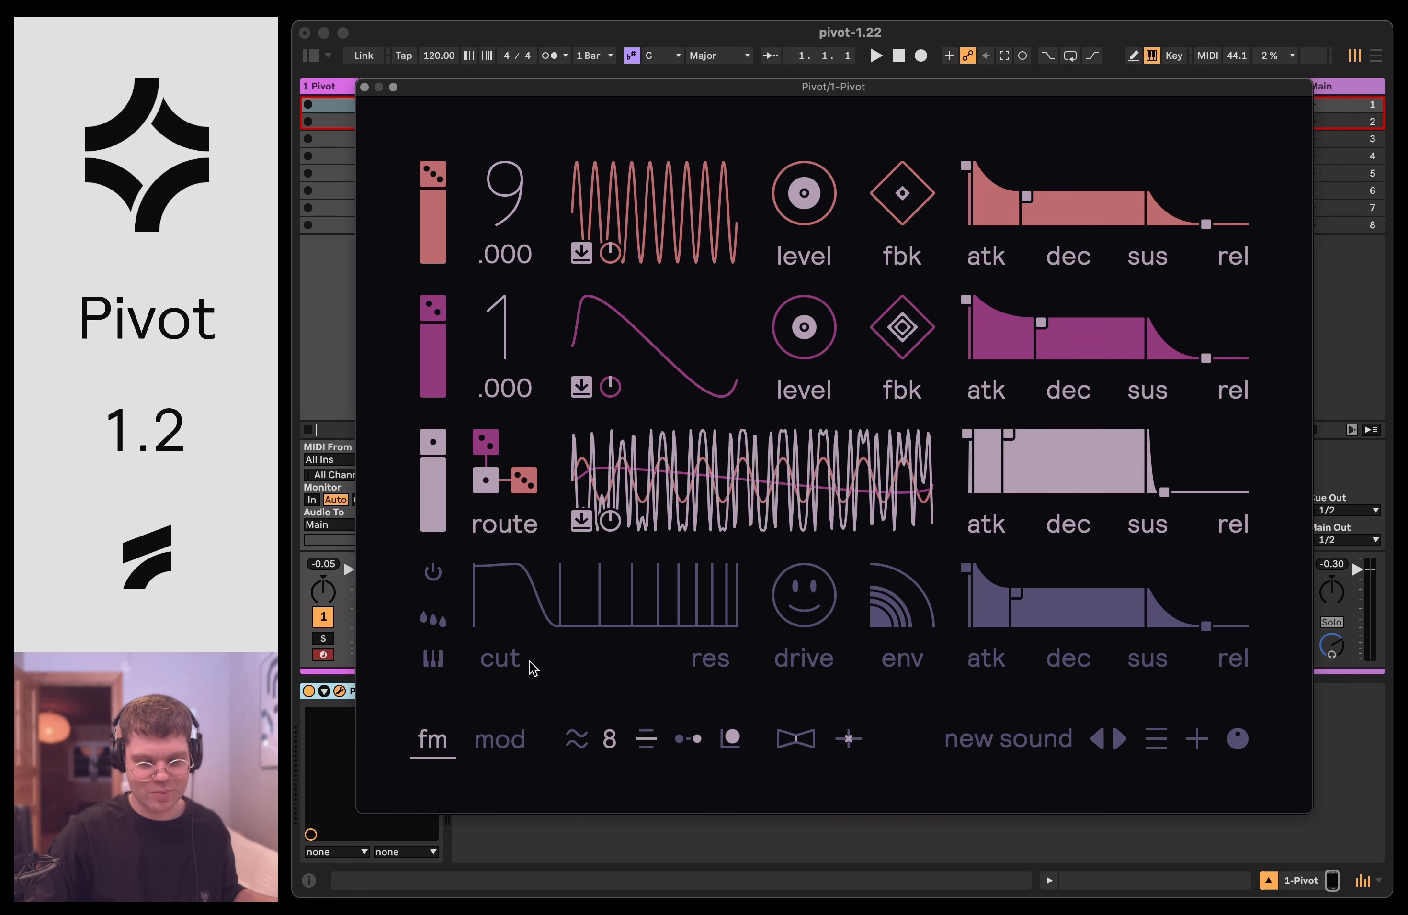
Switch the Acid filter back on, raise its resonance slightly, and raise its drive strongly.
click(434, 572)
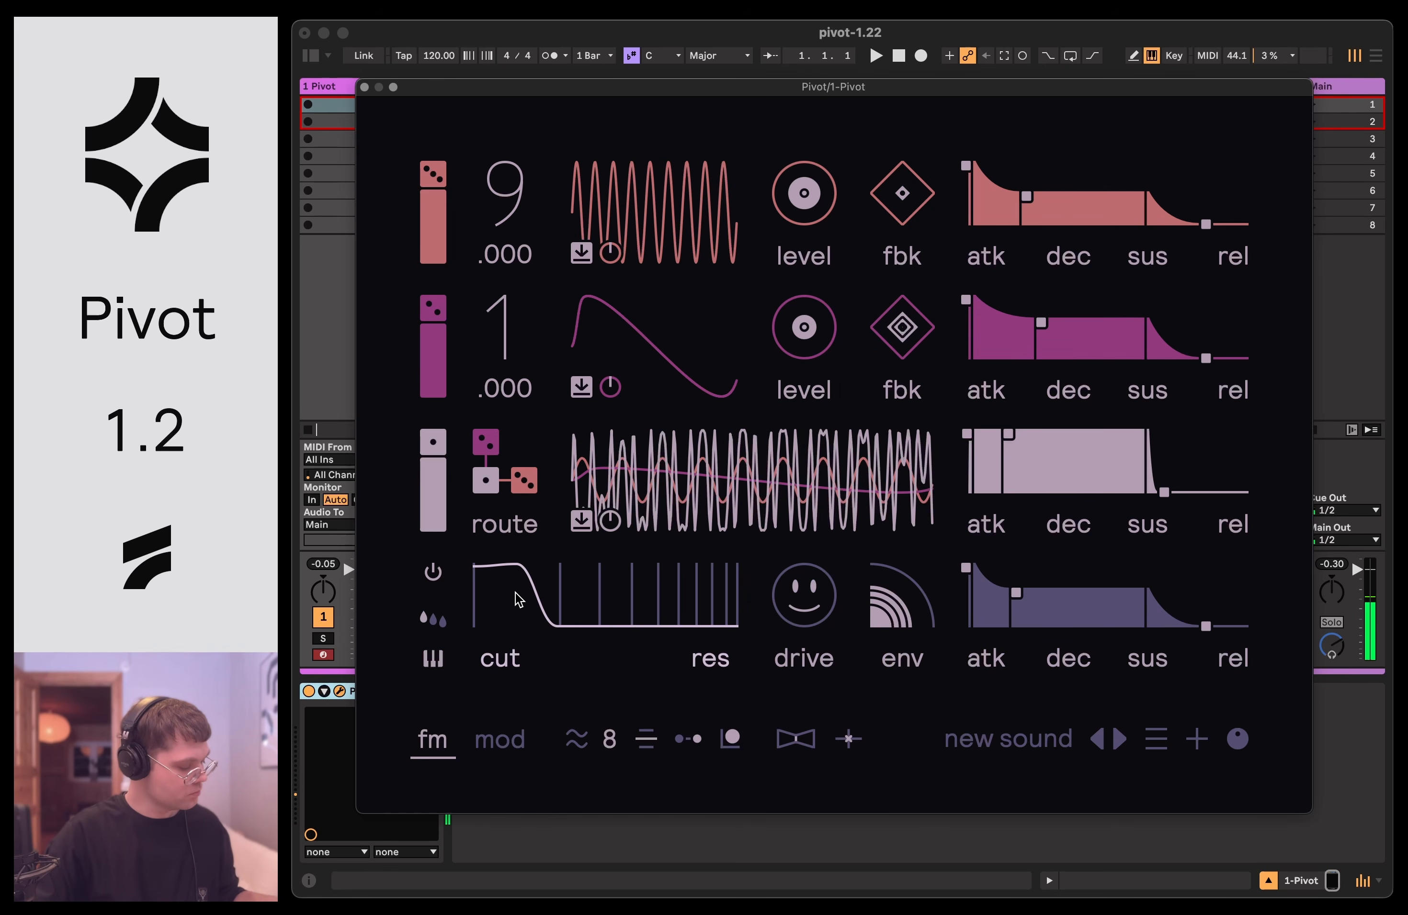
mouse_move(514, 592)
mouse_down()
mouse_move(517, 550)
mouse_move(515, 576)
mouse_up()
drag(804, 595, 804, 563)
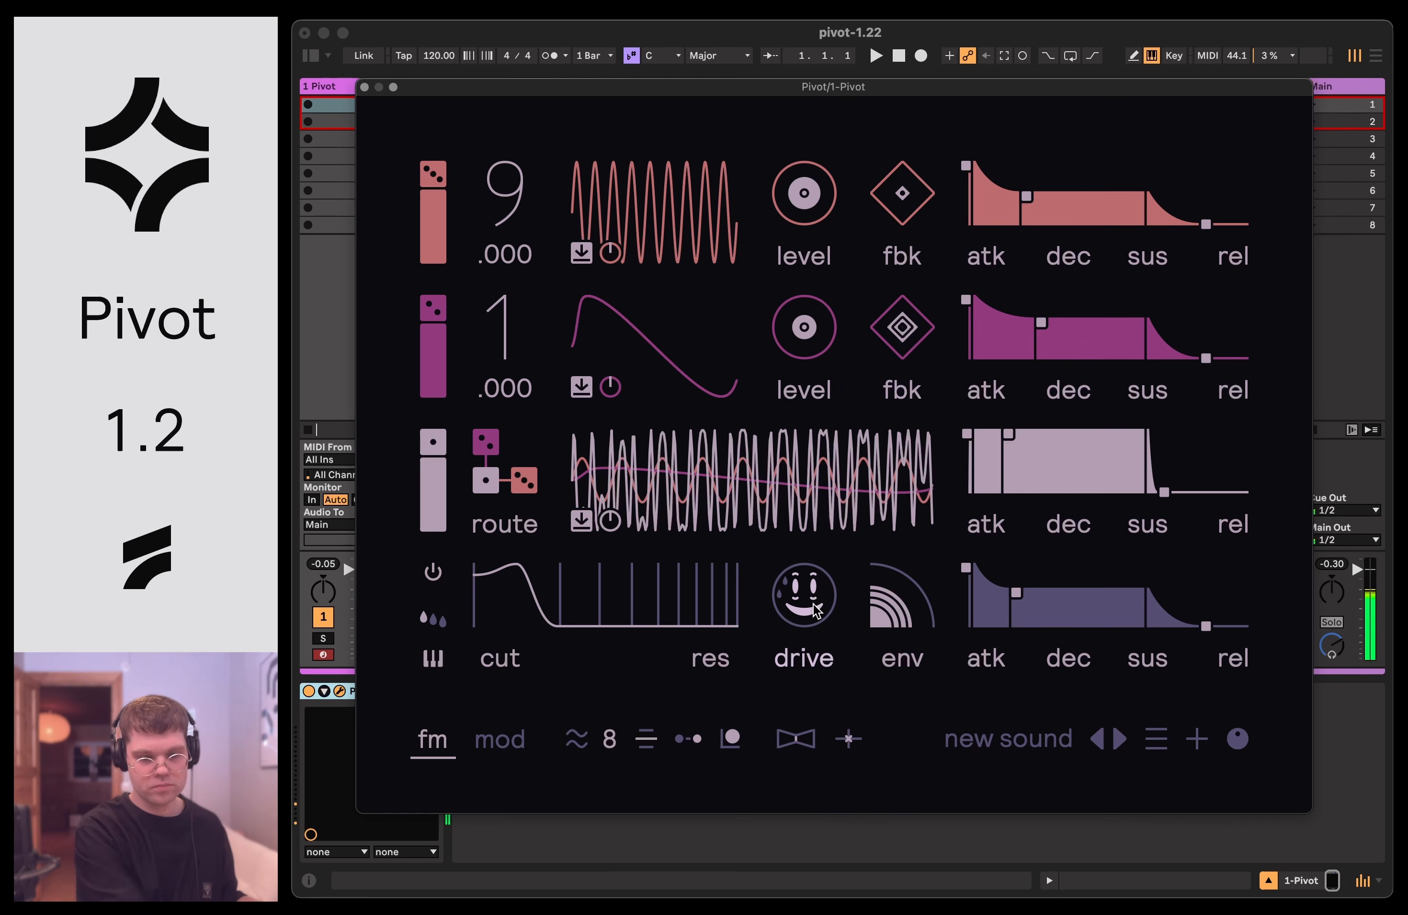
Lower the levels of the three-dot and two-dot operators, and compare the Acid filter with its drive removed and restored.
drag(838, 209, 835, 205)
drag(814, 324, 812, 327)
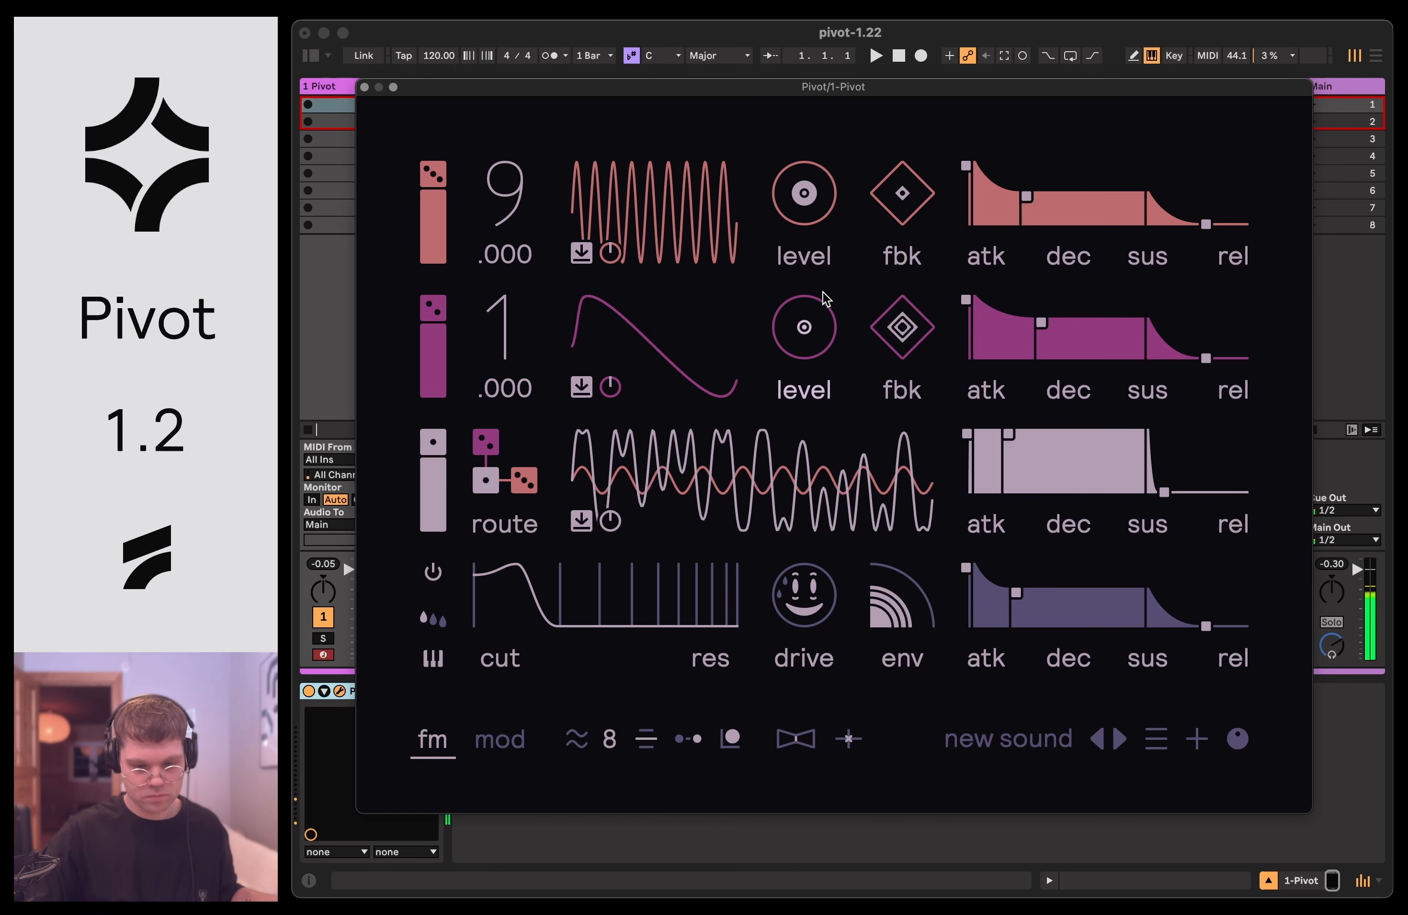
drag(802, 560, 803, 714)
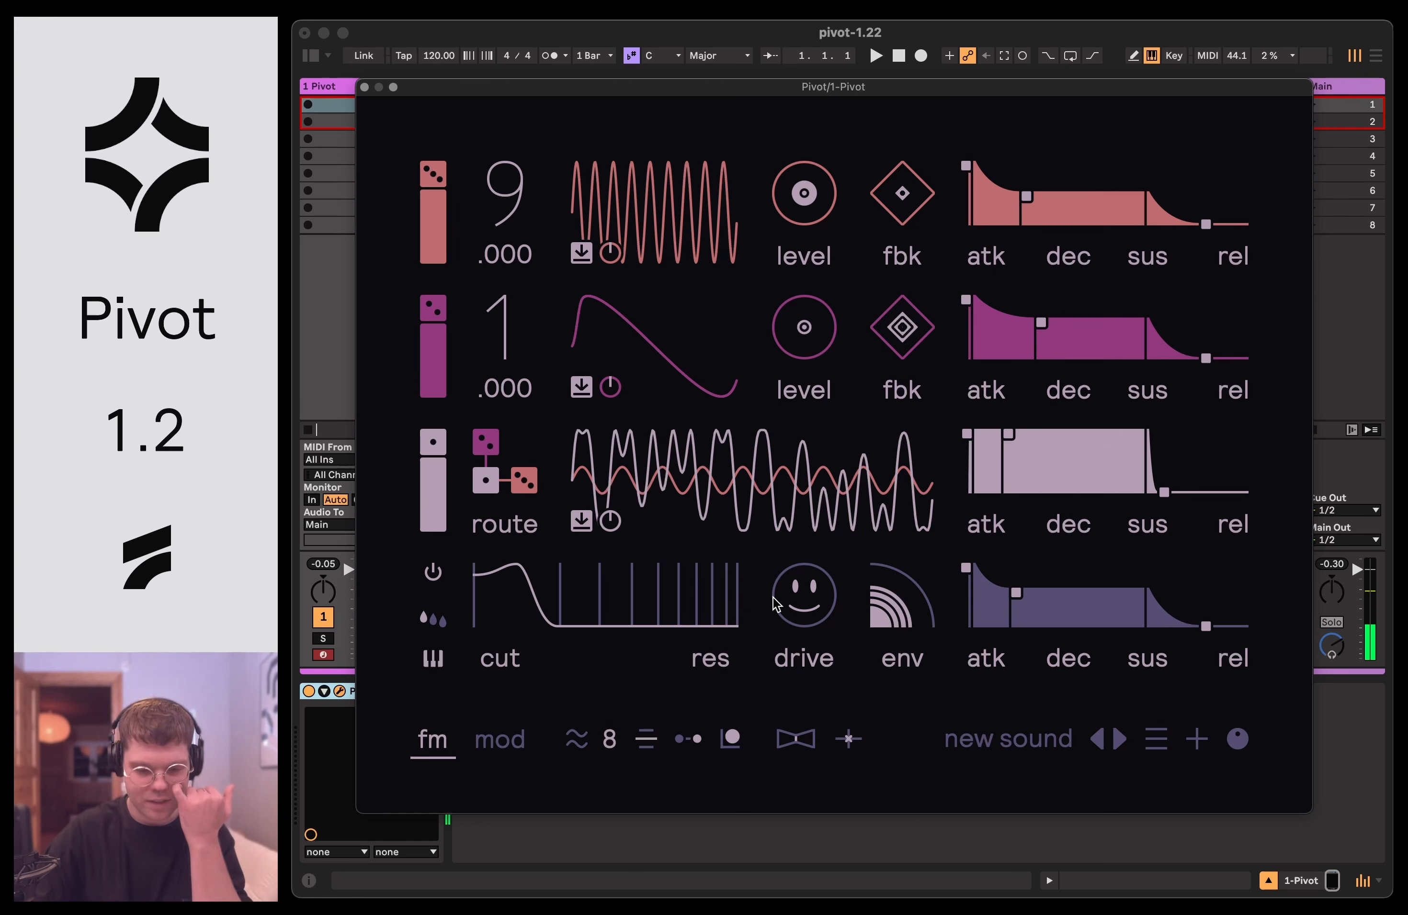
mouse_move(776, 603)
mouse_down()
mouse_move(776, 488)
mouse_move(773, 596)
mouse_up()
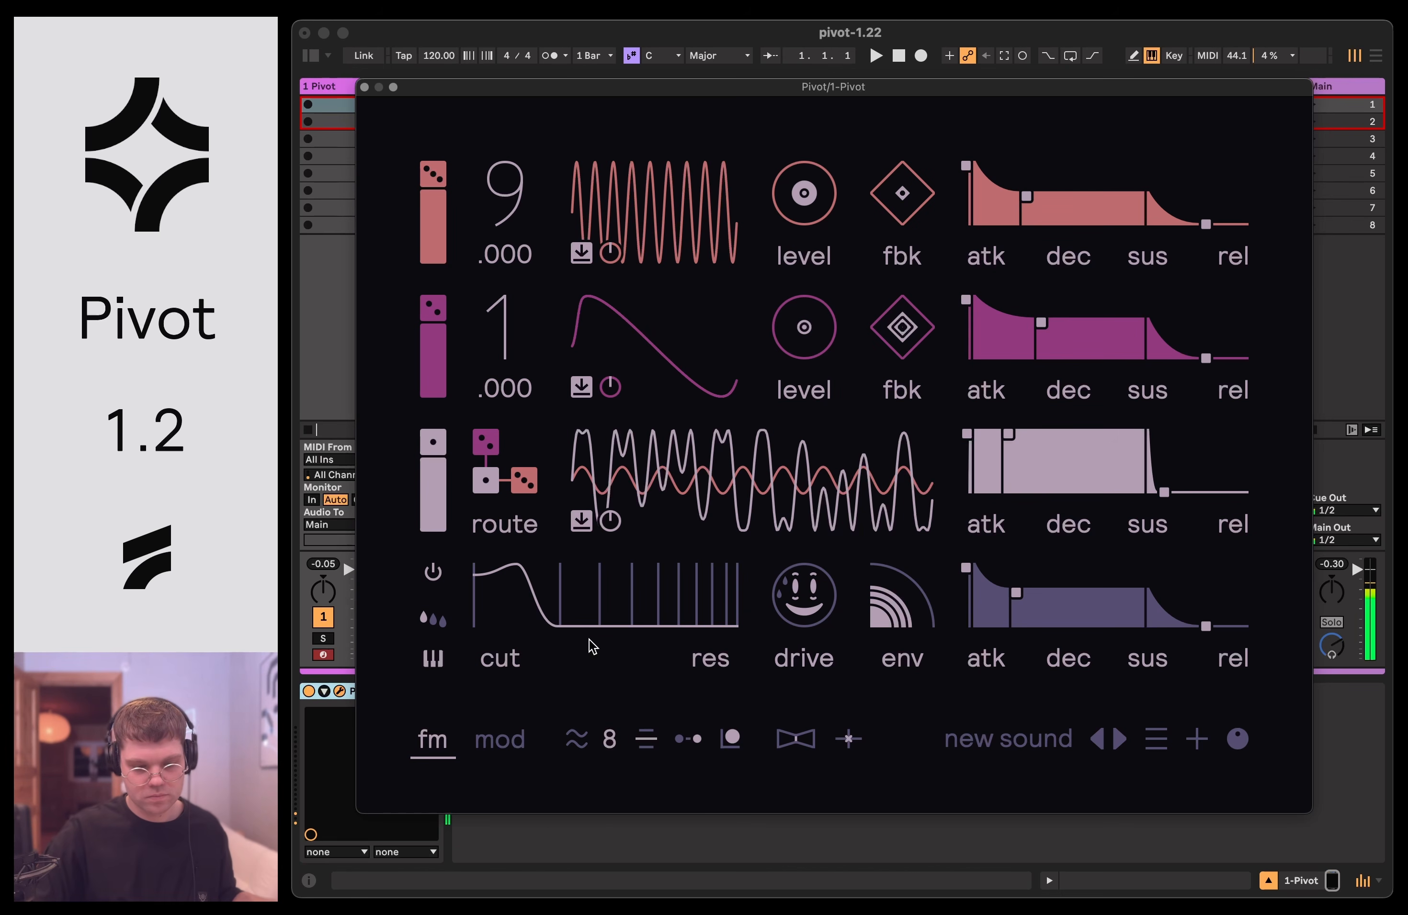
Raise the Acid filter's resonance, turn its envelope amount up fully, and lengthen the filter envelope's decay.
drag(589, 639, 553, 597)
drag(900, 603, 900, 568)
mouse_move(1016, 592)
mouse_down()
mouse_move(1053, 592)
mouse_move(1027, 585)
mouse_up()
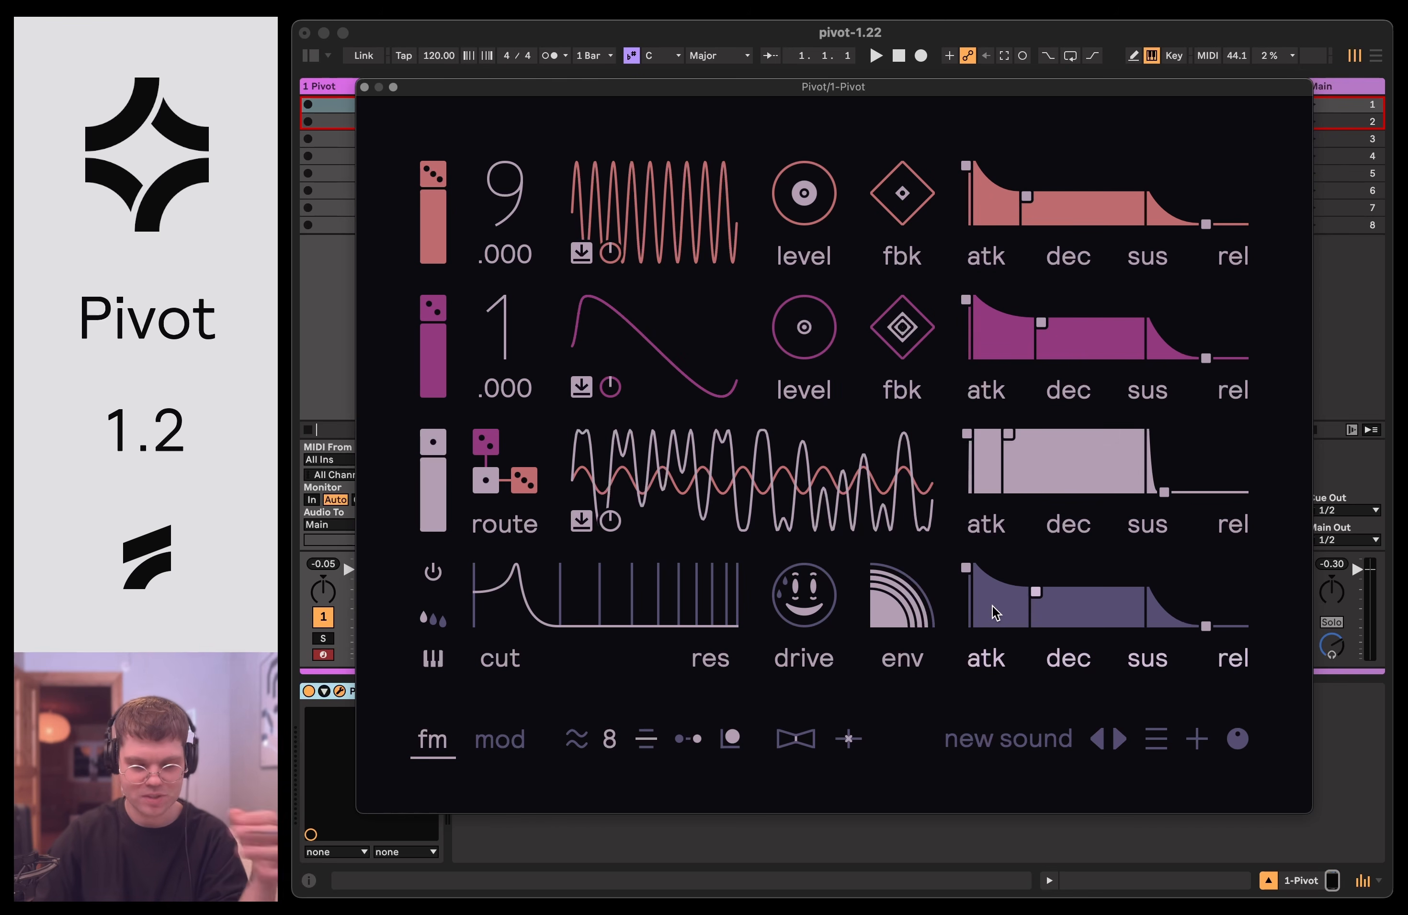
Reset the synth to its initial sound and change the filter type to Comb.
click(1156, 743)
click(1207, 594)
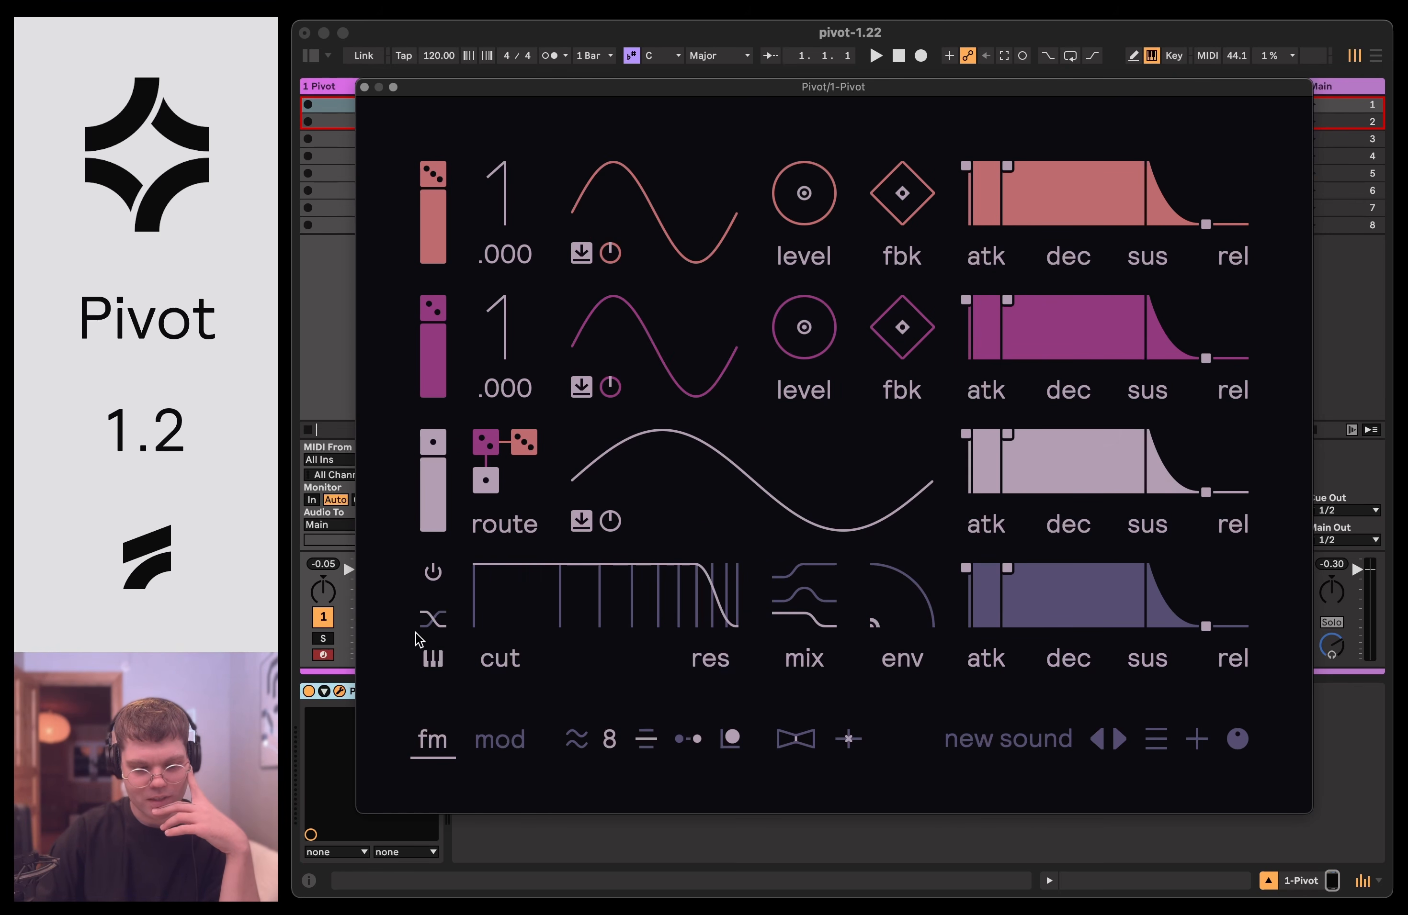
click(433, 619)
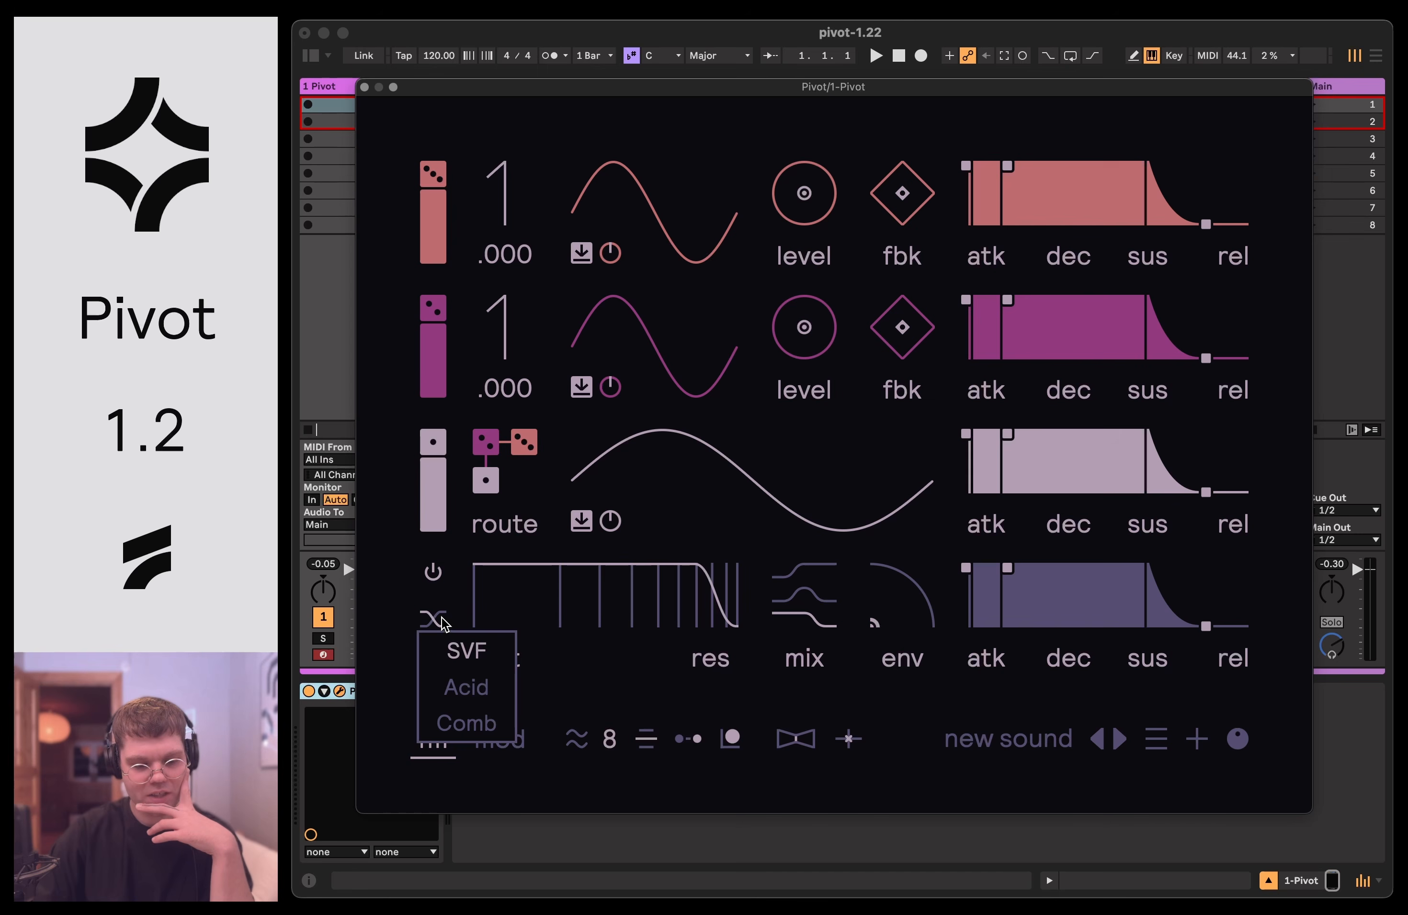
click(457, 723)
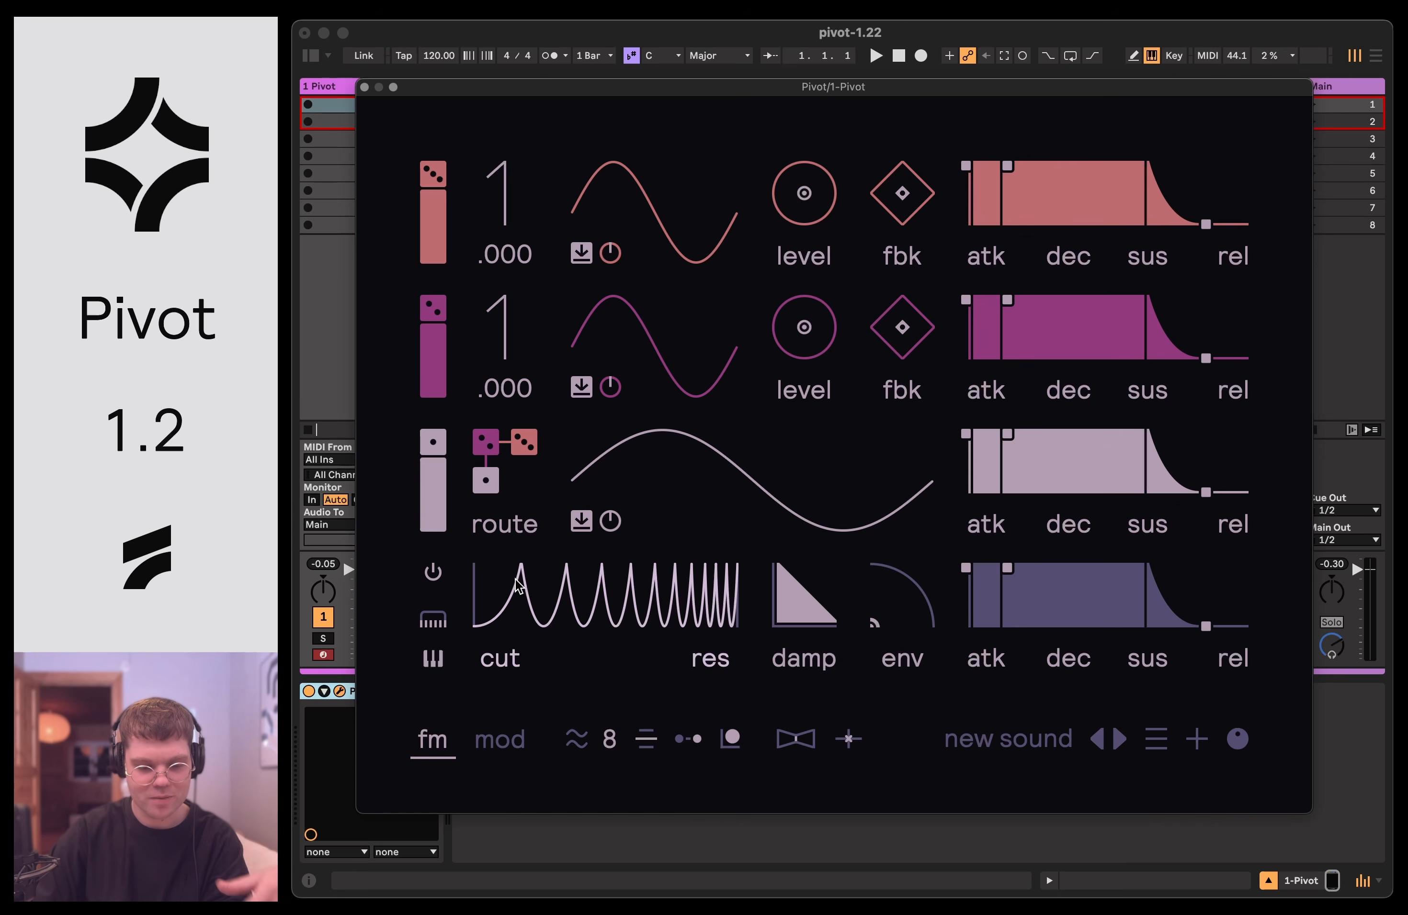
mouse_move(518, 585)
mouse_down()
mouse_move(519, 523)
mouse_move(519, 595)
mouse_move(519, 524)
mouse_move(518, 595)
mouse_move(519, 524)
mouse_move(518, 595)
mouse_move(518, 523)
mouse_move(518, 591)
mouse_move(647, 594)
mouse_move(518, 523)
mouse_move(517, 585)
mouse_up()
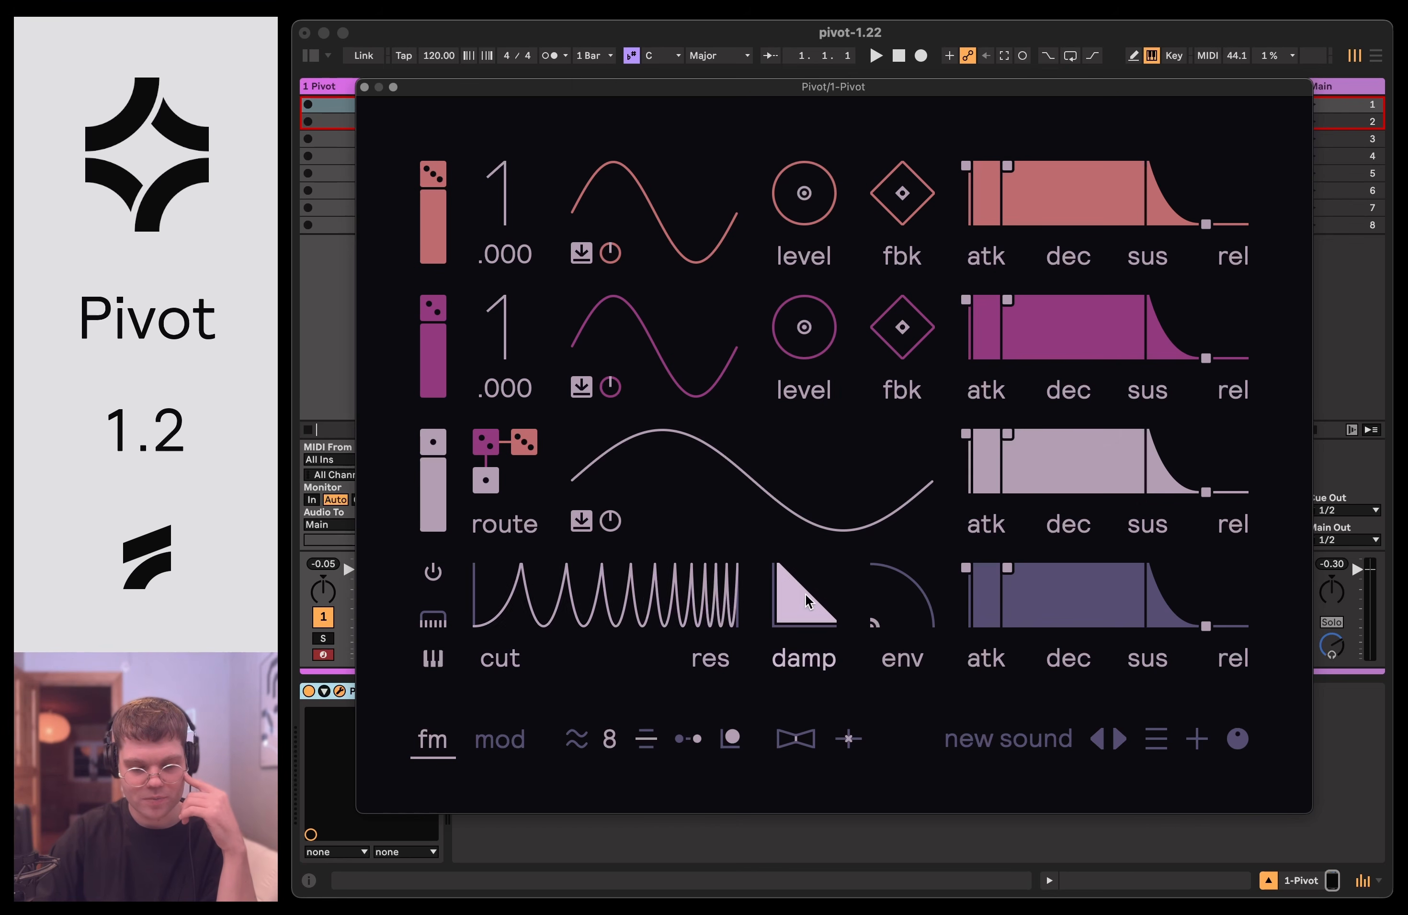
Raise the Comb filter's resonance, and increase the two-dot operator's level and feedback.
drag(590, 574, 590, 538)
drag(813, 335, 812, 311)
drag(902, 328, 839, 318)
Set the Comb filter's cutoff to 0.00 and its resonance to 100.0.
drag(641, 643, 515, 620)
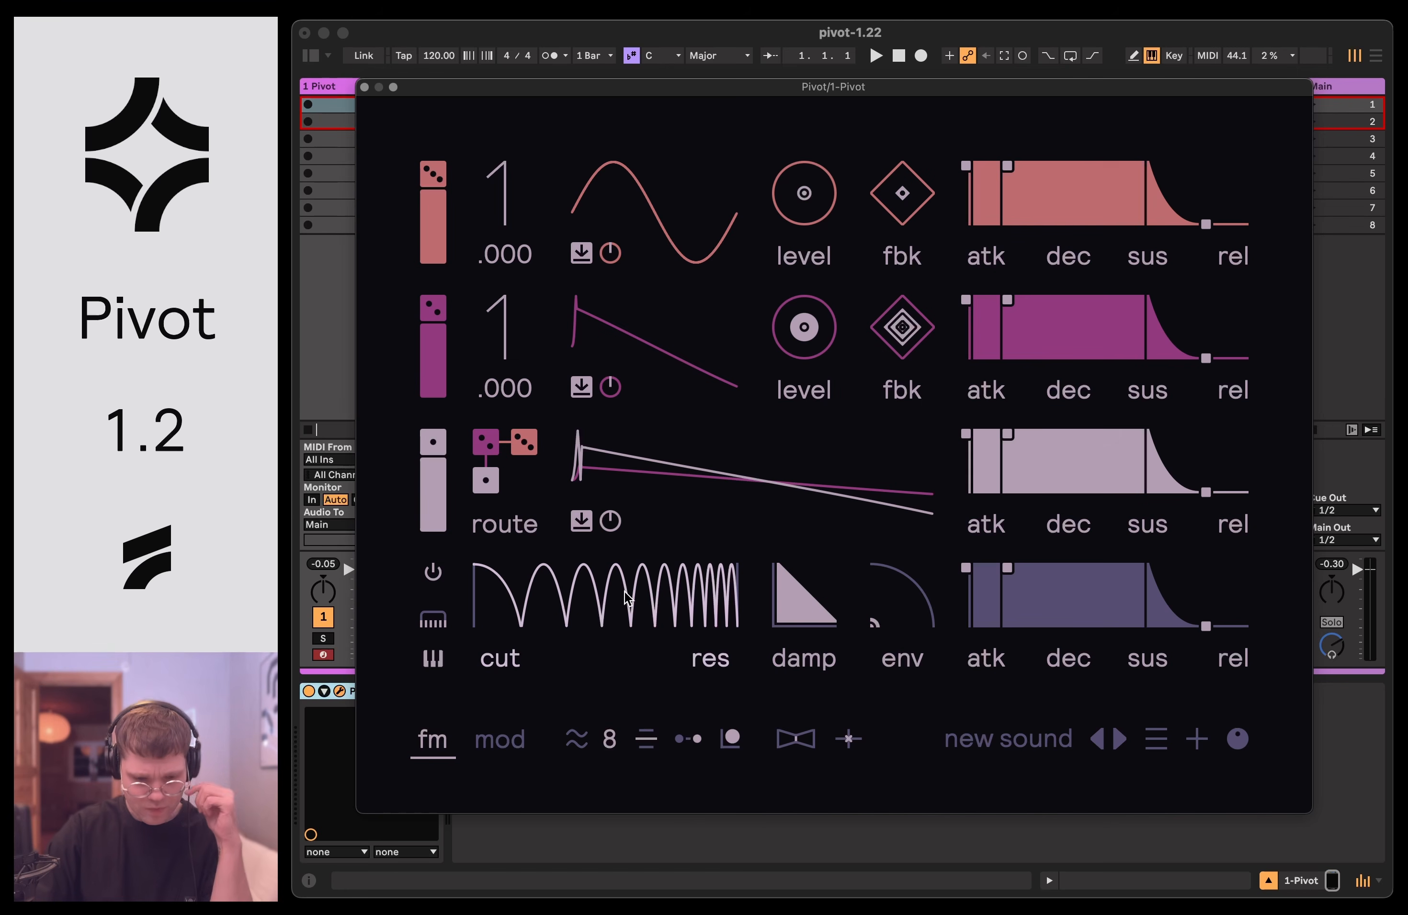
drag(624, 590, 515, 590)
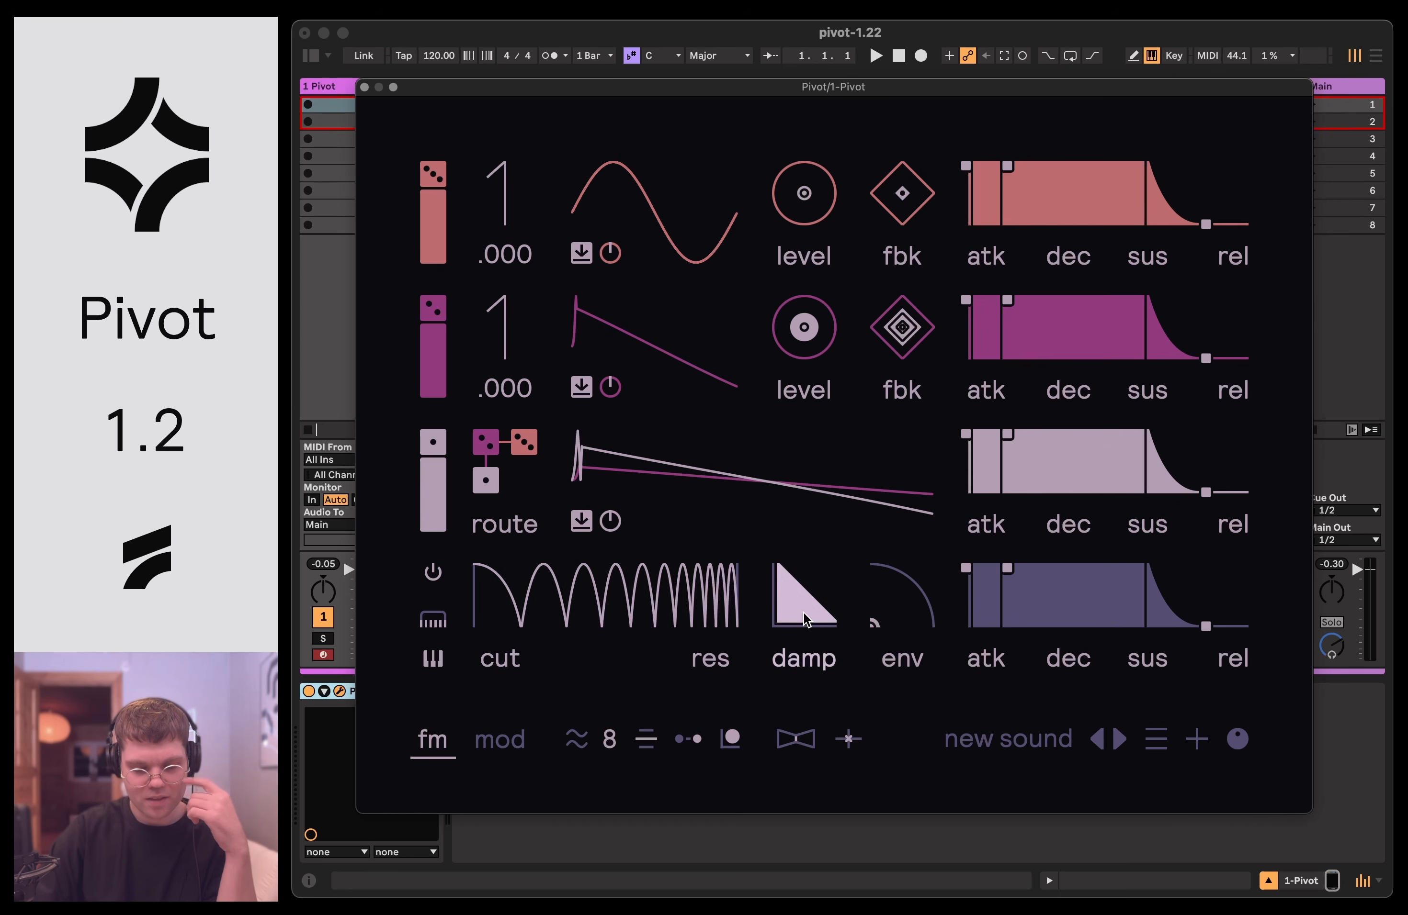
drag(697, 598, 697, 598)
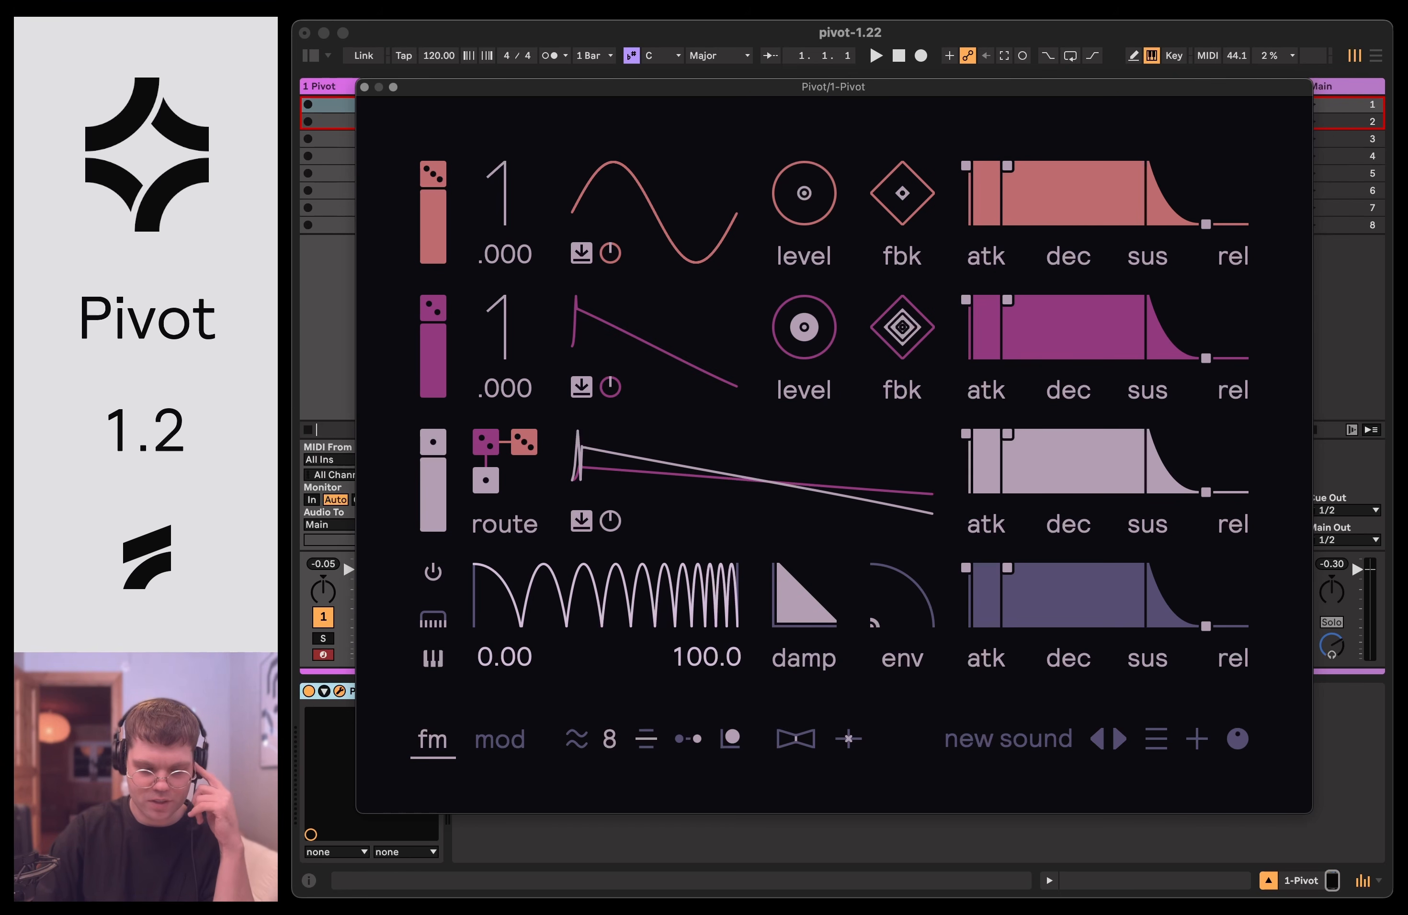
Raise the Comb filter's cutoff slightly and set the Pivot track's volume to 2.75.
drag(697, 598, 697, 594)
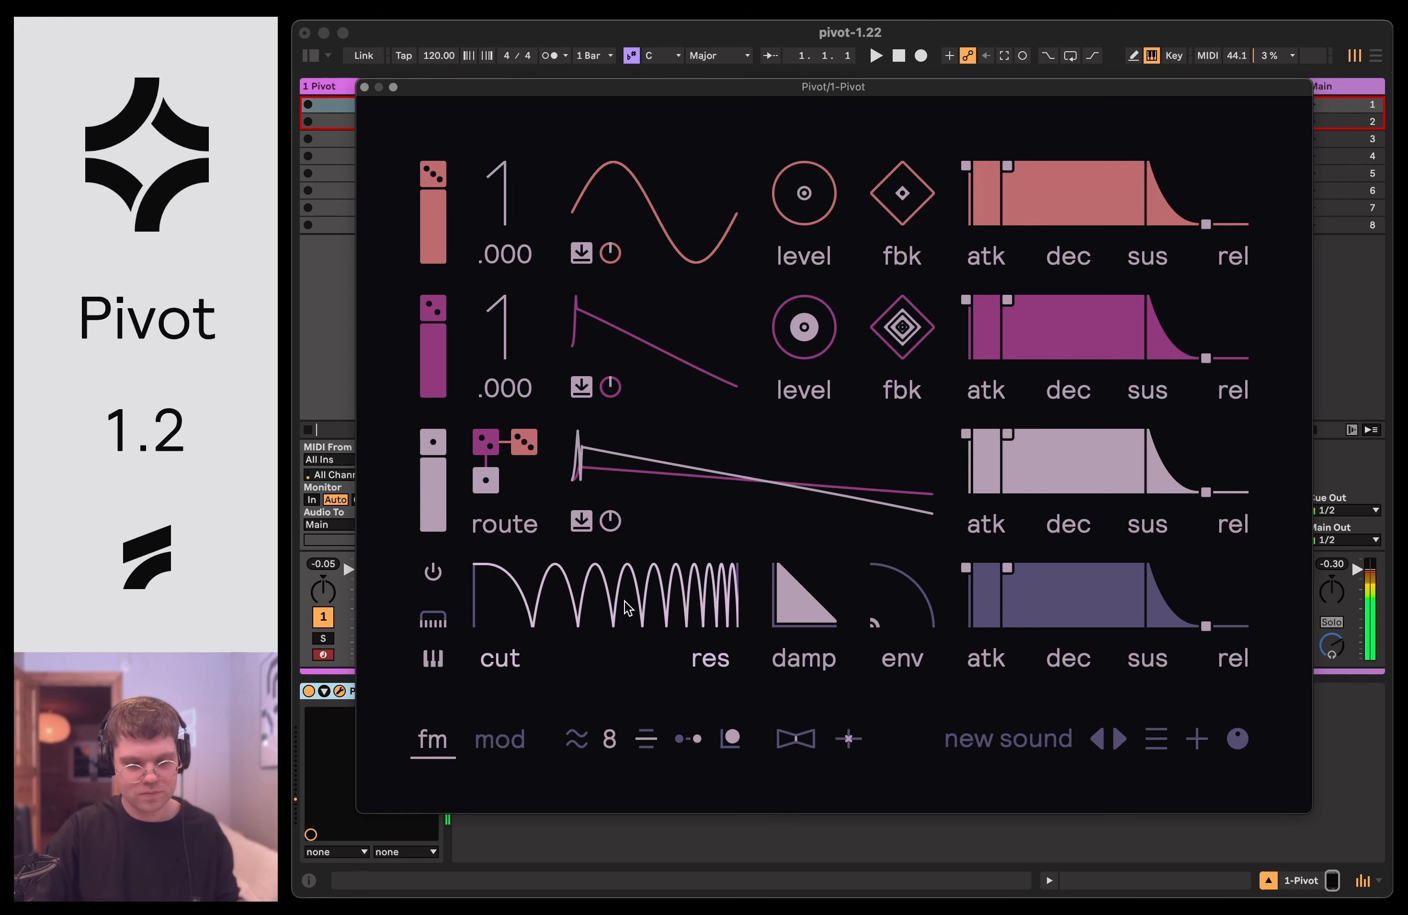
drag(627, 608, 630, 565)
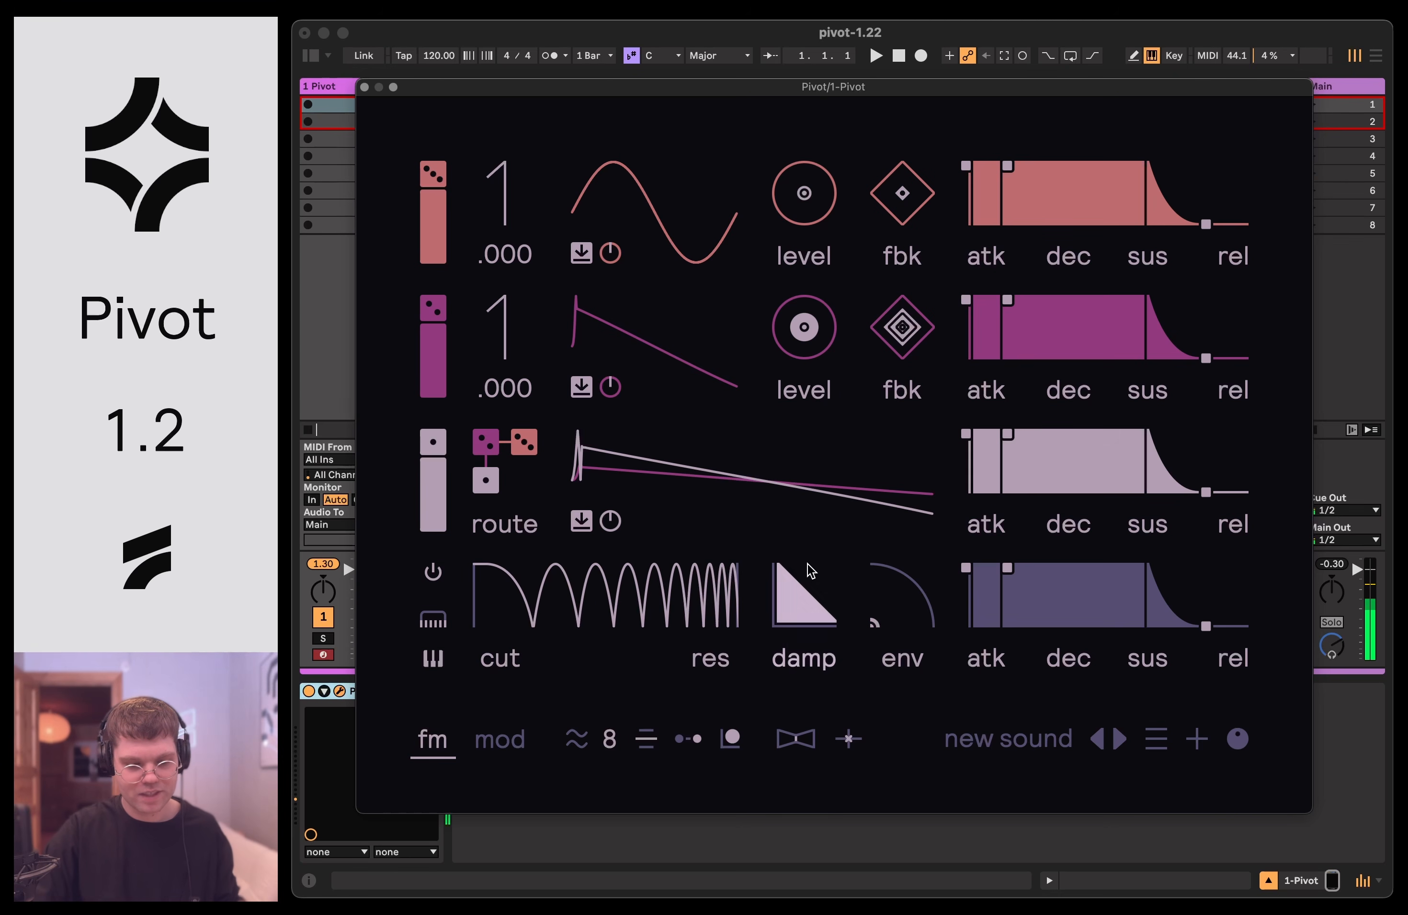
drag(606, 626, 933, 512)
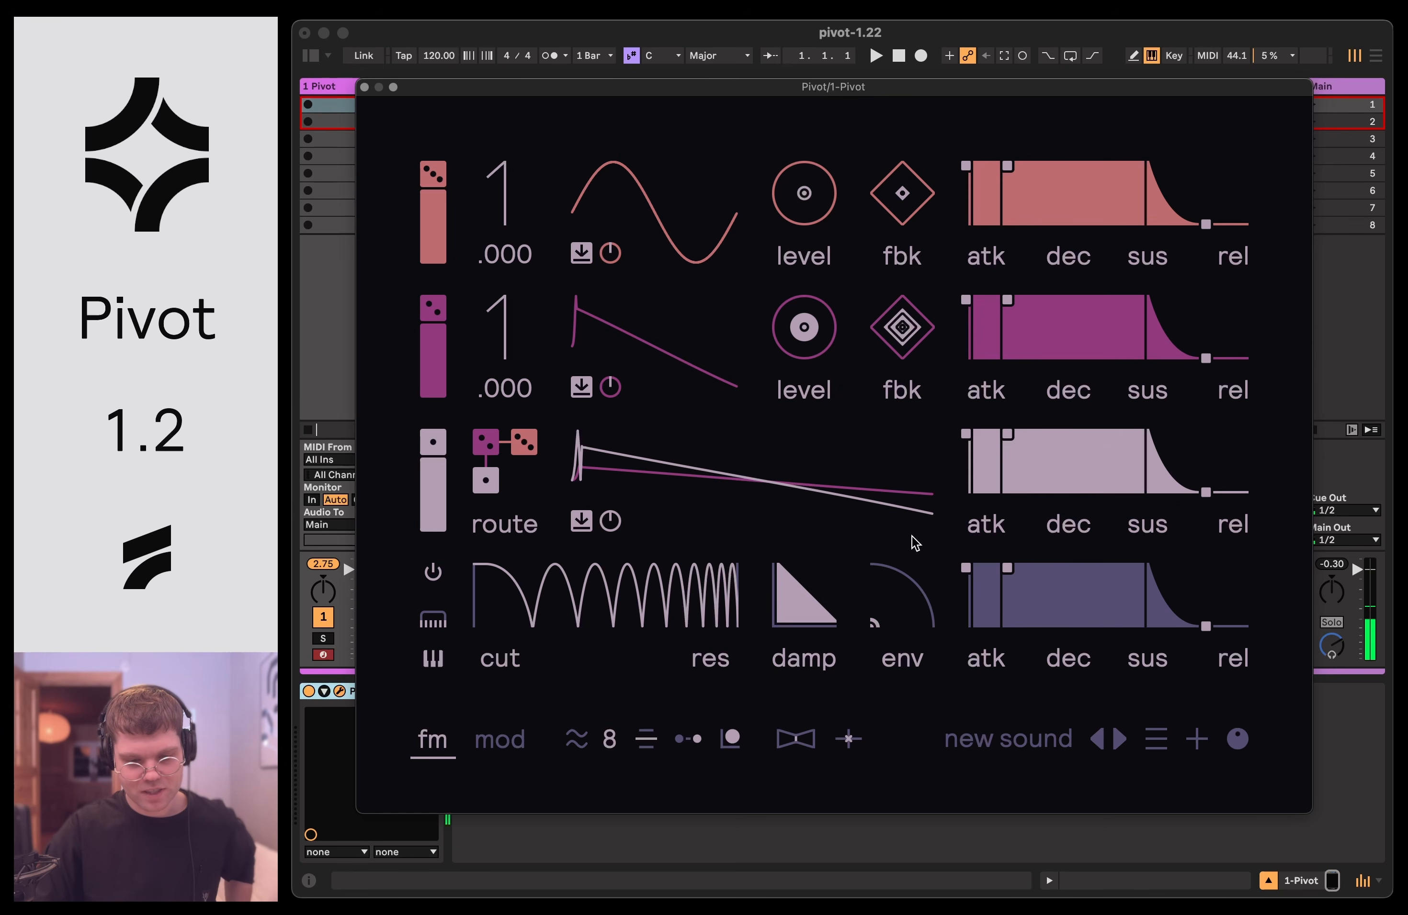
Turn the two-dot operator's level and feedback up fully, and shape its envelope as a very short decay with zero sustain.
mouse_move(1013, 464)
mouse_down()
mouse_move(1012, 511)
mouse_move(1009, 434)
mouse_up()
drag(1007, 300, 992, 359)
drag(803, 327, 803, 270)
drag(902, 327, 901, 270)
drag(993, 358, 992, 358)
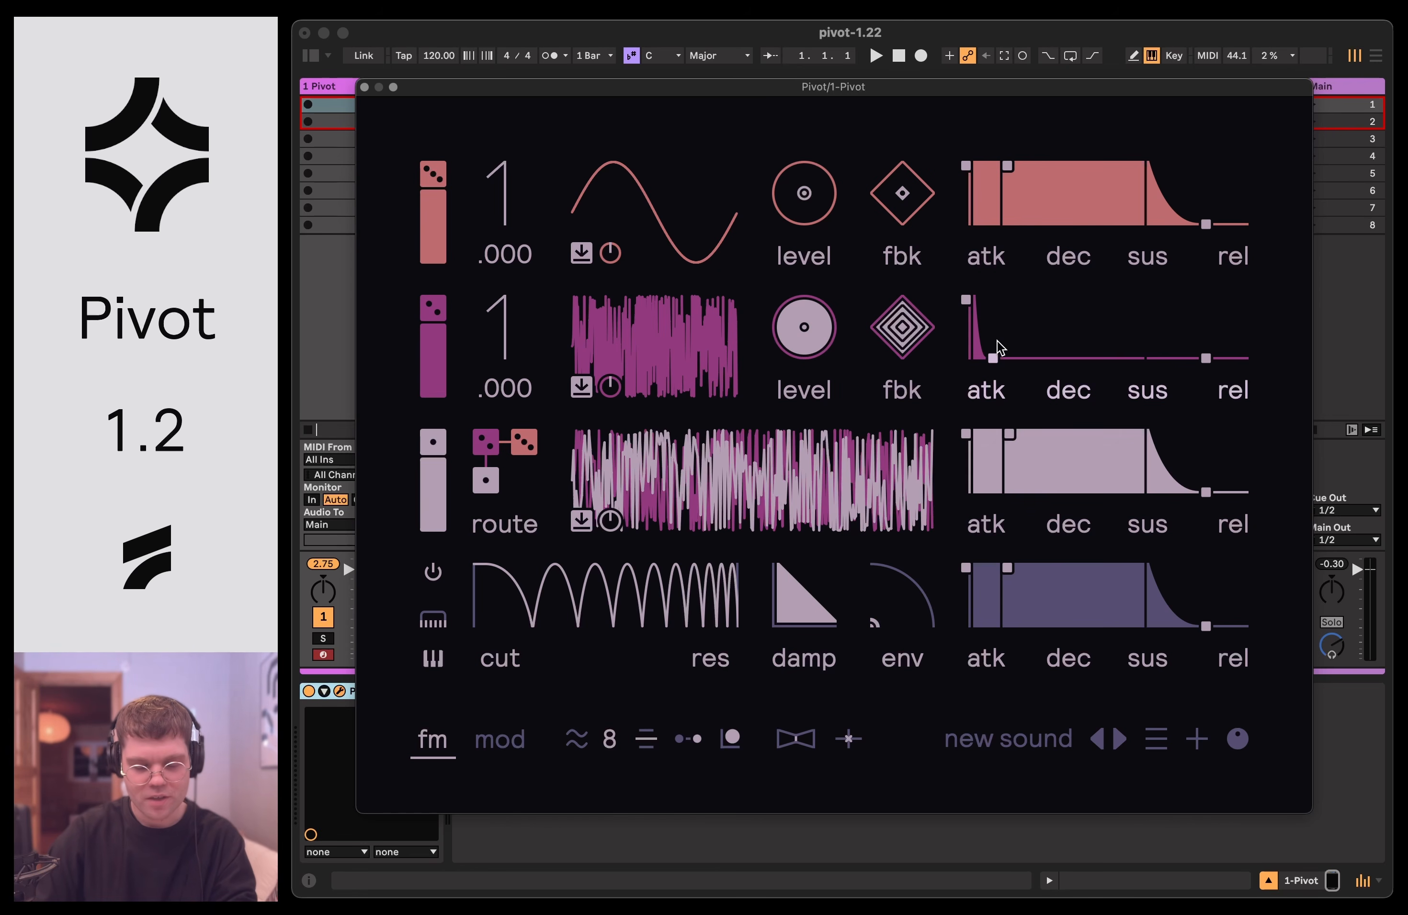
drag(997, 341, 987, 178)
Route the three-dot operator into the one-dot operator, with ratio 1.010, level 67.50, a slower attack and decay, and sustain about half.
drag(833, 178, 821, 110)
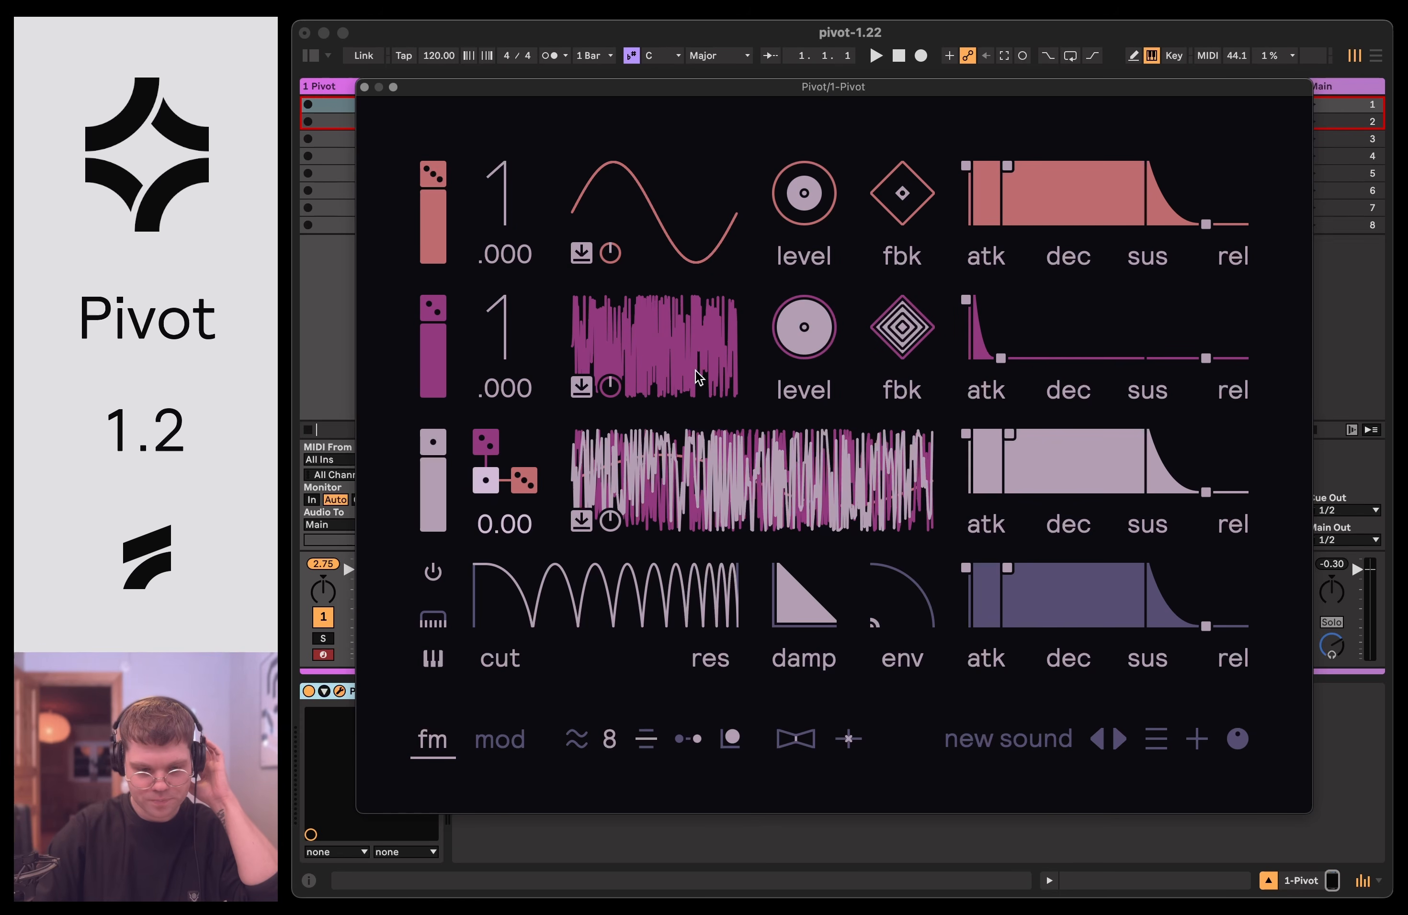
mouse_move(1006, 165)
mouse_down()
mouse_move(1041, 200)
mouse_move(985, 169)
mouse_move(999, 166)
mouse_up()
drag(818, 194, 818, 189)
drag(531, 253, 532, 247)
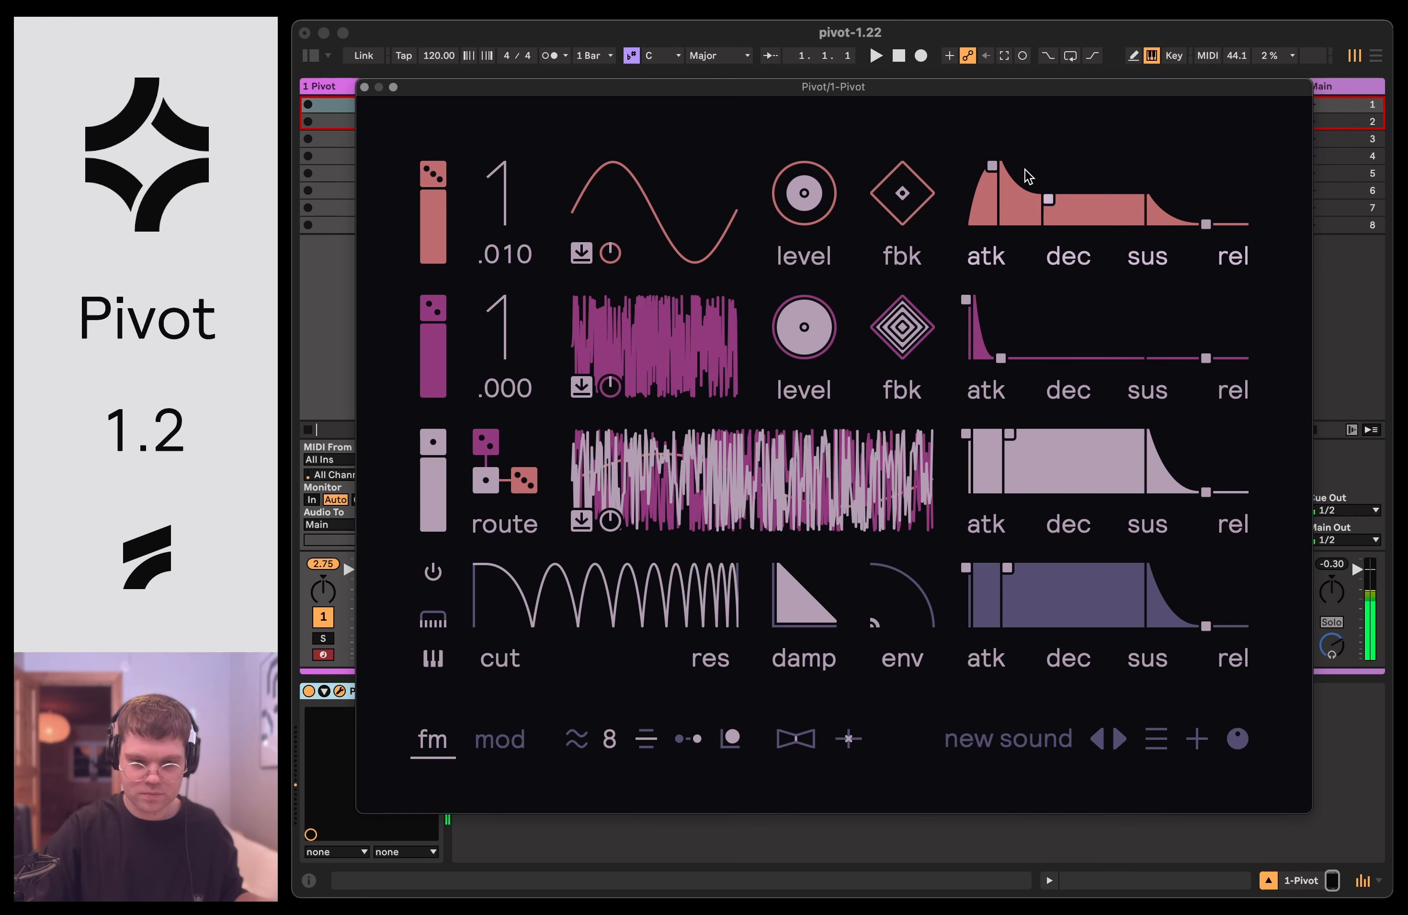
drag(822, 194, 822, 180)
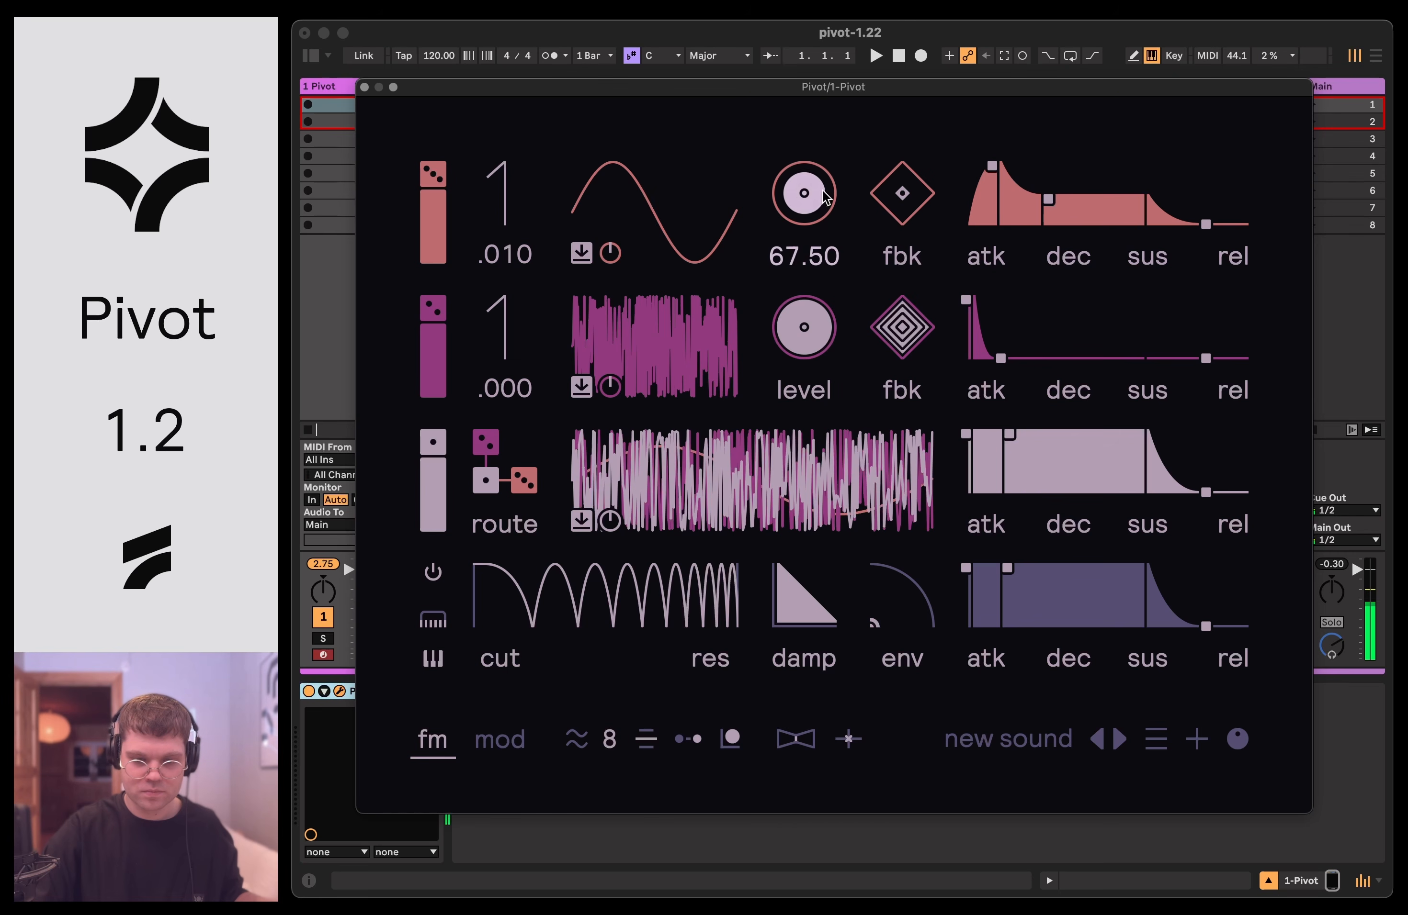
Lengthen the three-dot operator's decay and release, and set its level to 100.0.
drag(1065, 179, 1091, 174)
drag(1197, 199, 1211, 200)
drag(843, 208, 842, 198)
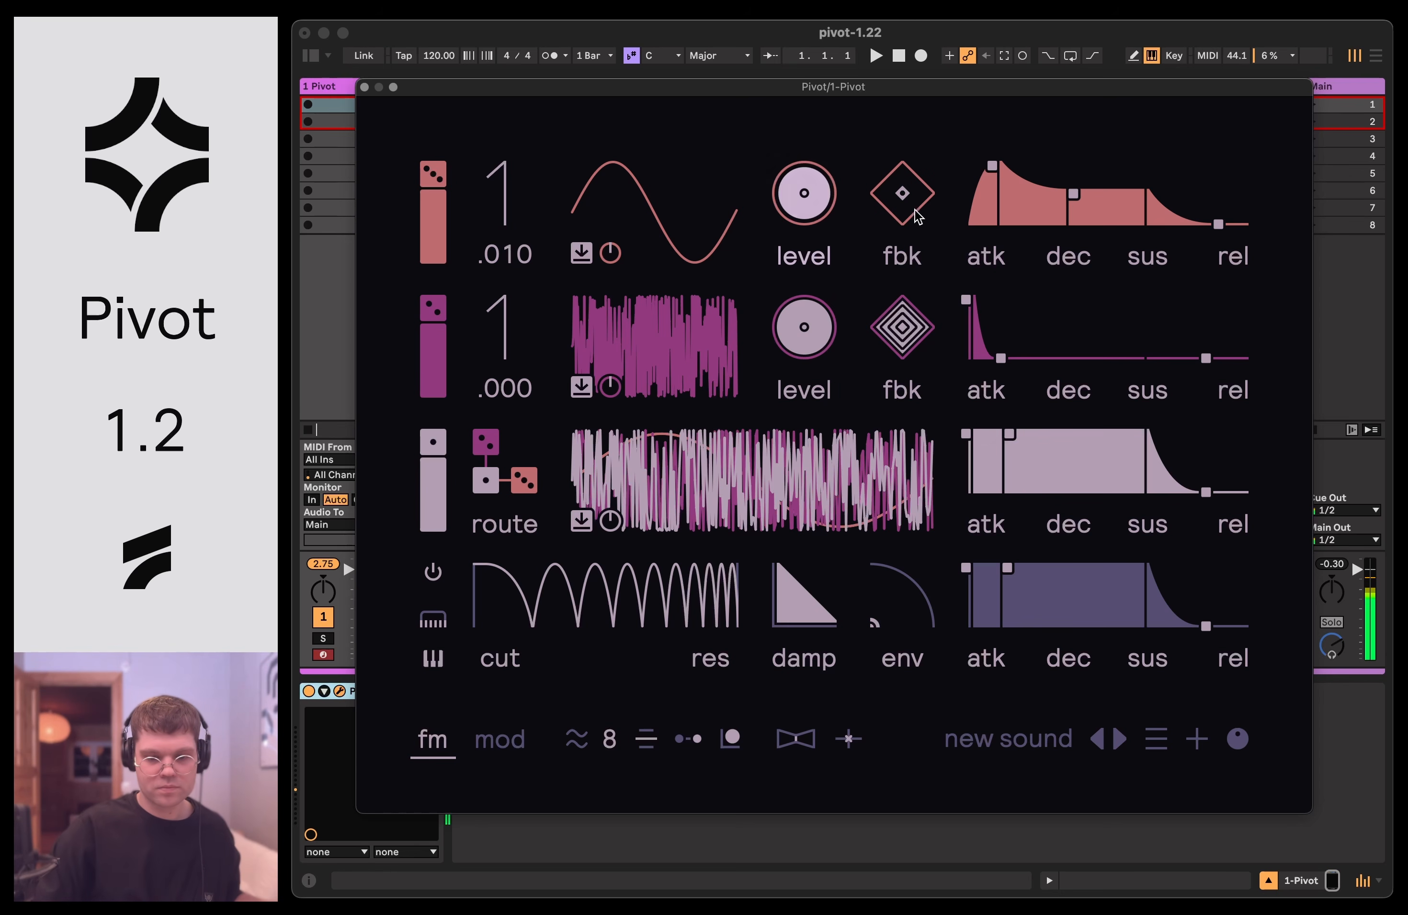
click(843, 196)
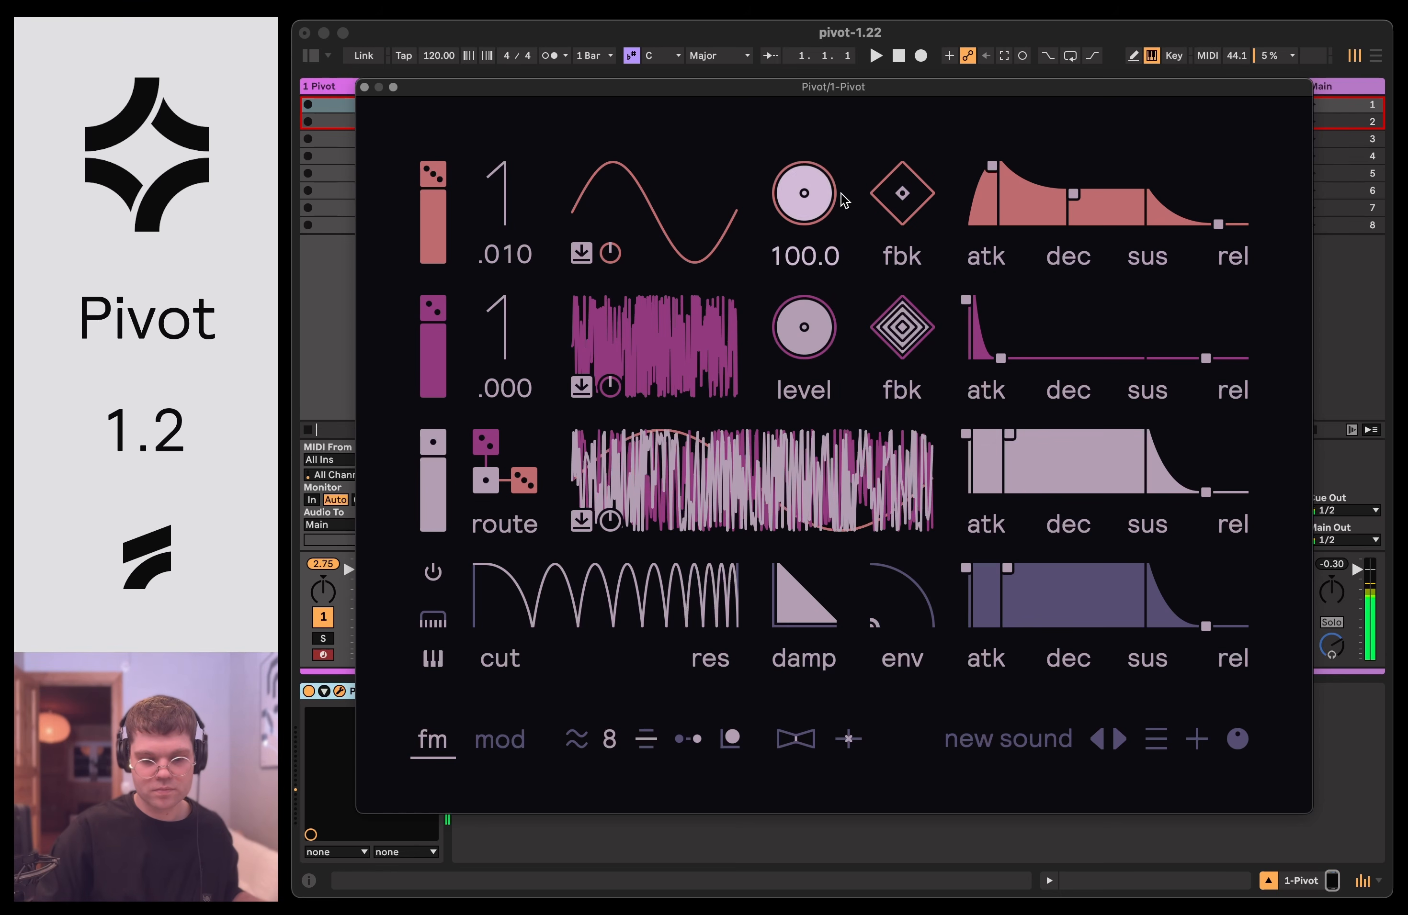
Shorten the three-dot operator's attack and decay, and raise its sustain to about three quarters.
click(994, 165)
drag(992, 165, 981, 161)
drag(1060, 193, 1047, 182)
Try different ratios on the three-dot operator, including 2.010, 2.450, 1.475, 1/2 and 4.475.
drag(503, 189, 503, 178)
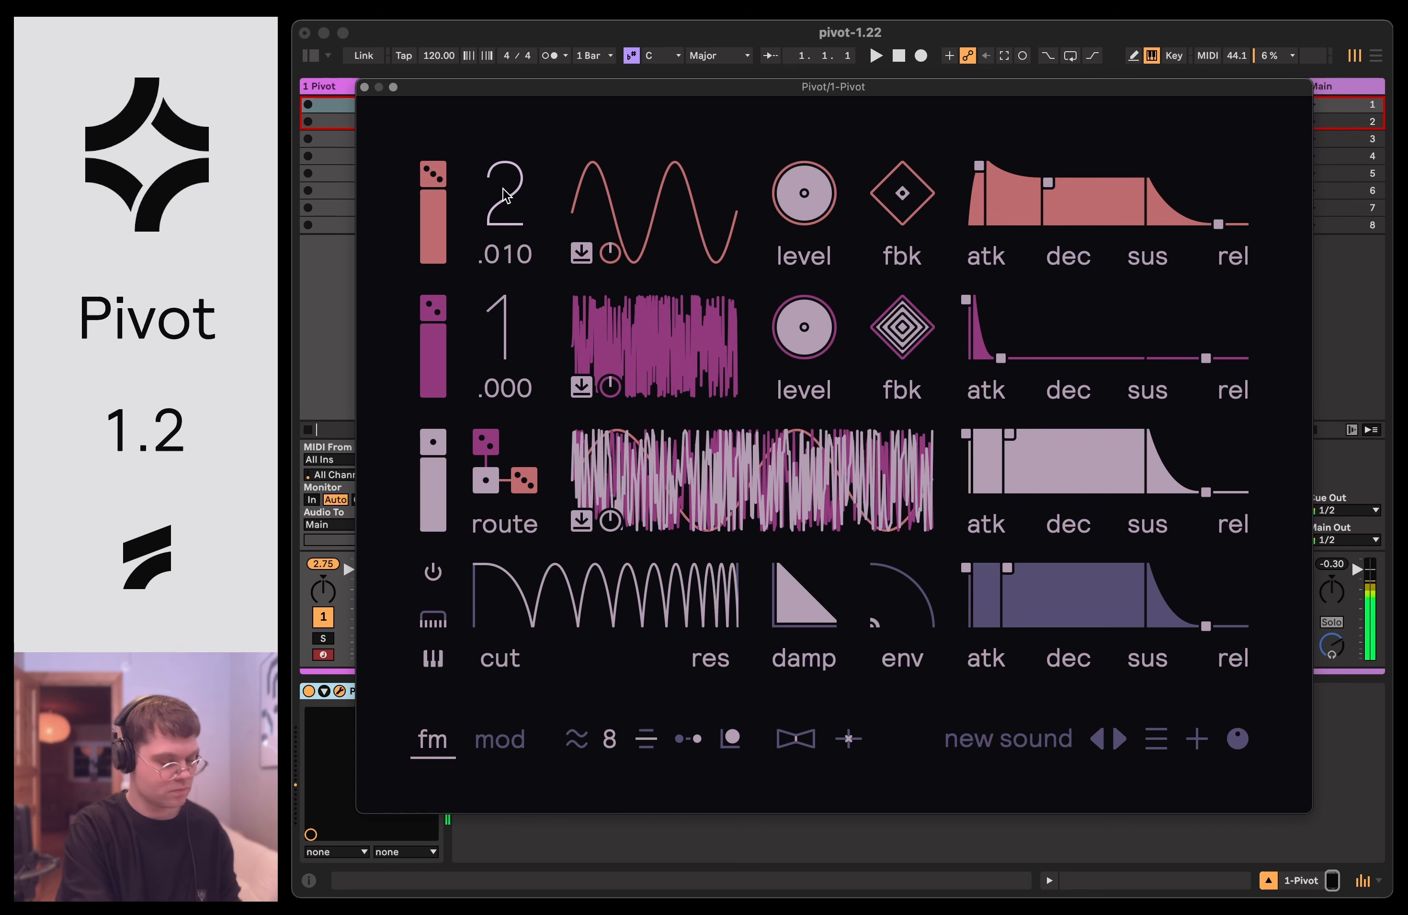
mouse_move(503, 194)
mouse_down()
mouse_move(502, 158)
mouse_move(503, 180)
mouse_up()
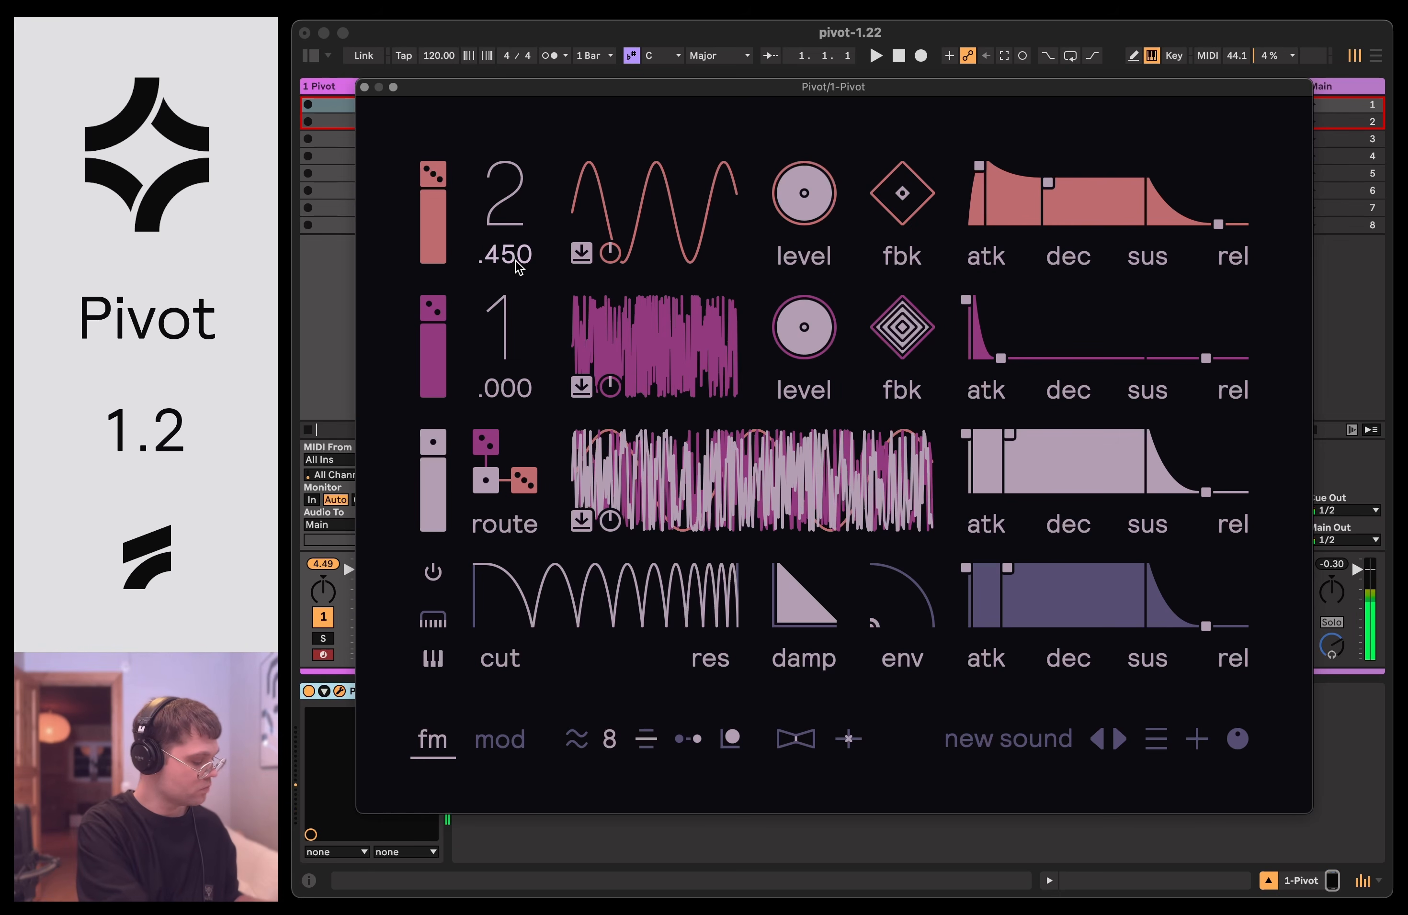
drag(504, 170, 504, 181)
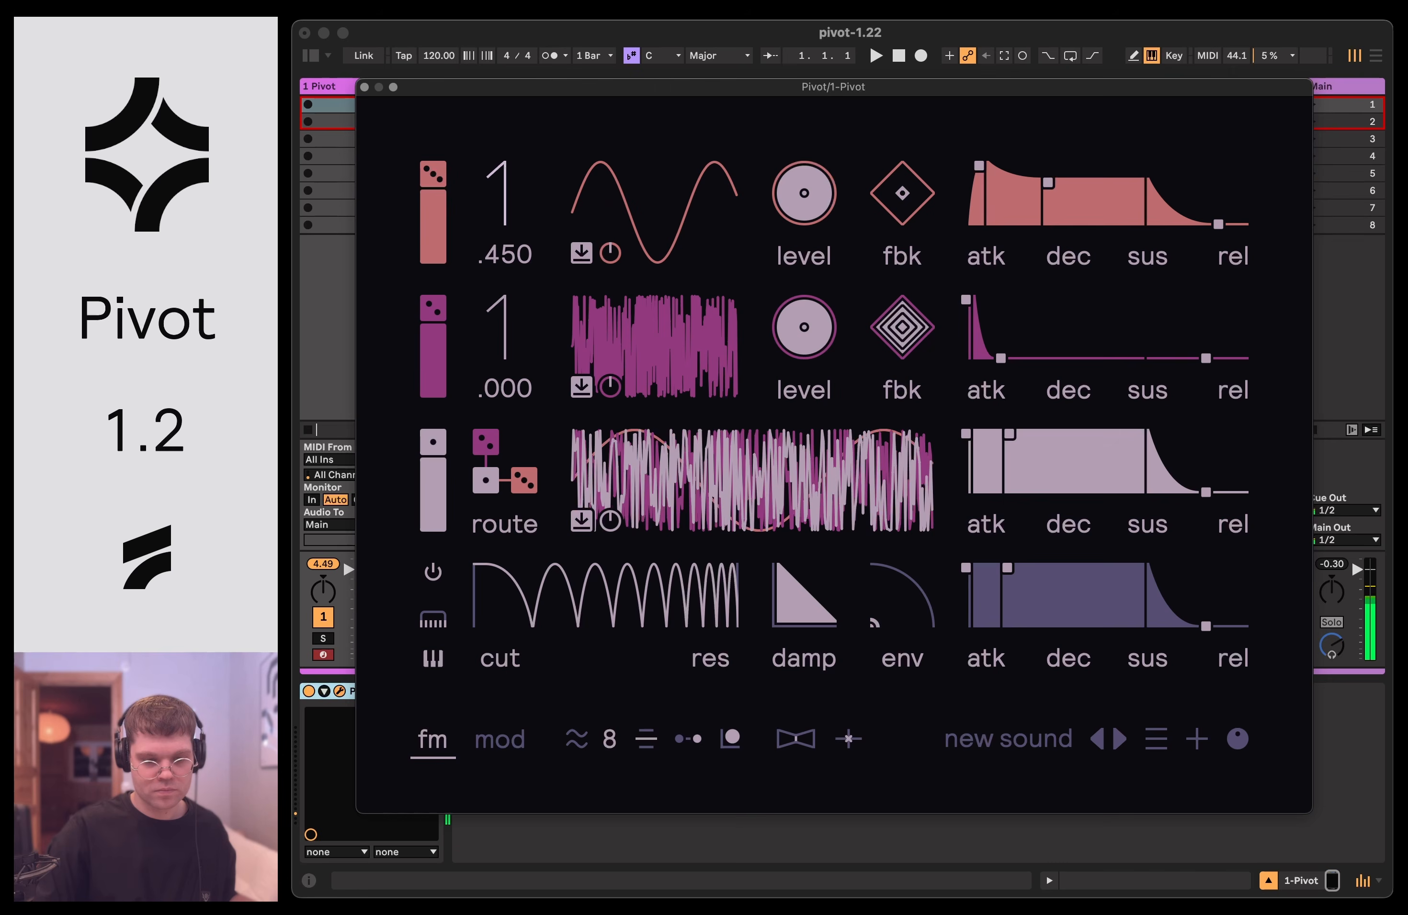
drag(504, 255, 504, 251)
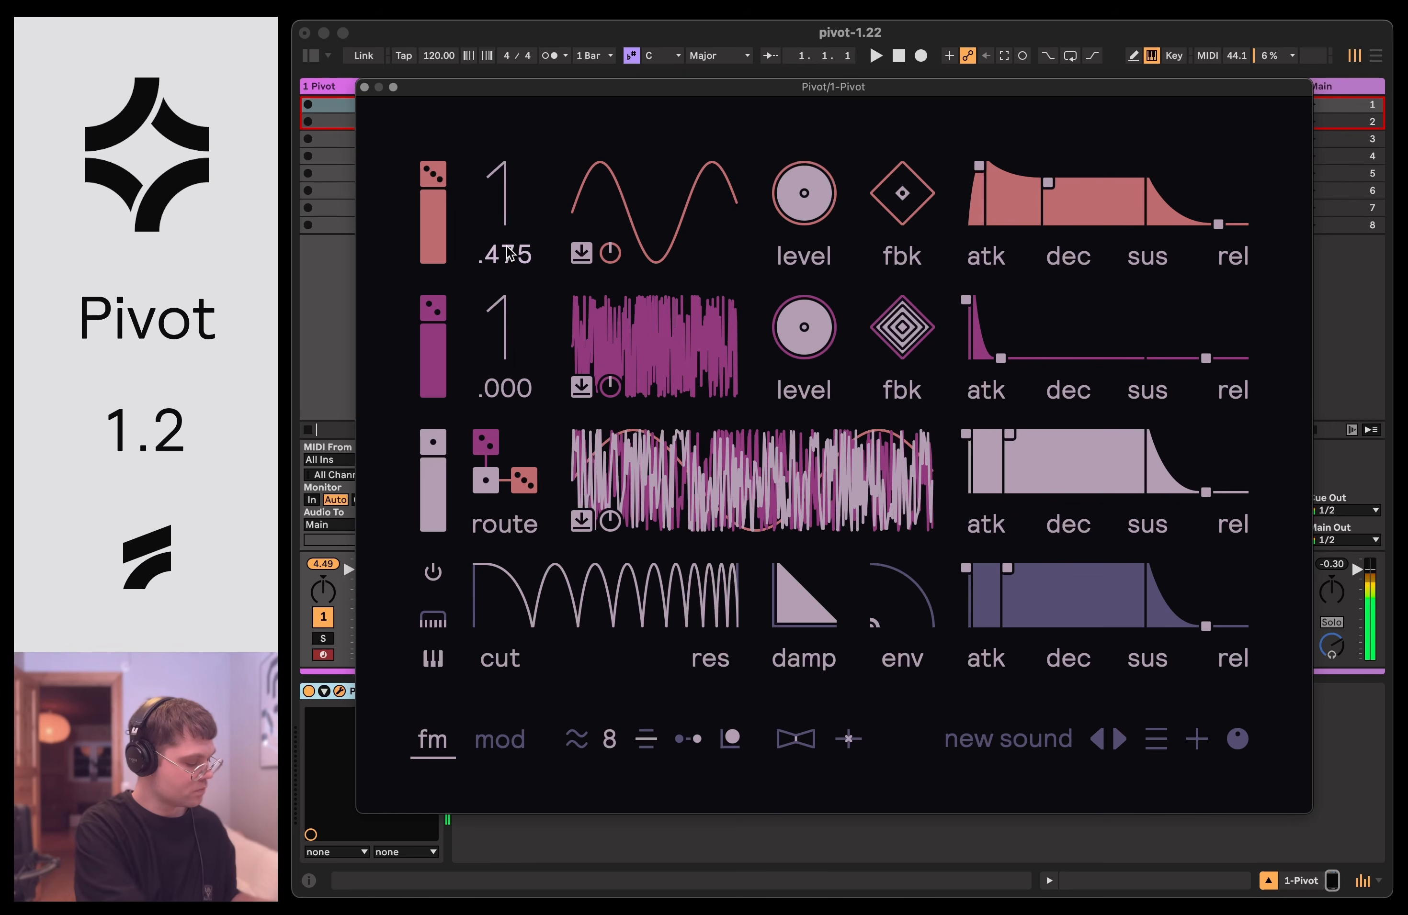
drag(519, 173, 510, 182)
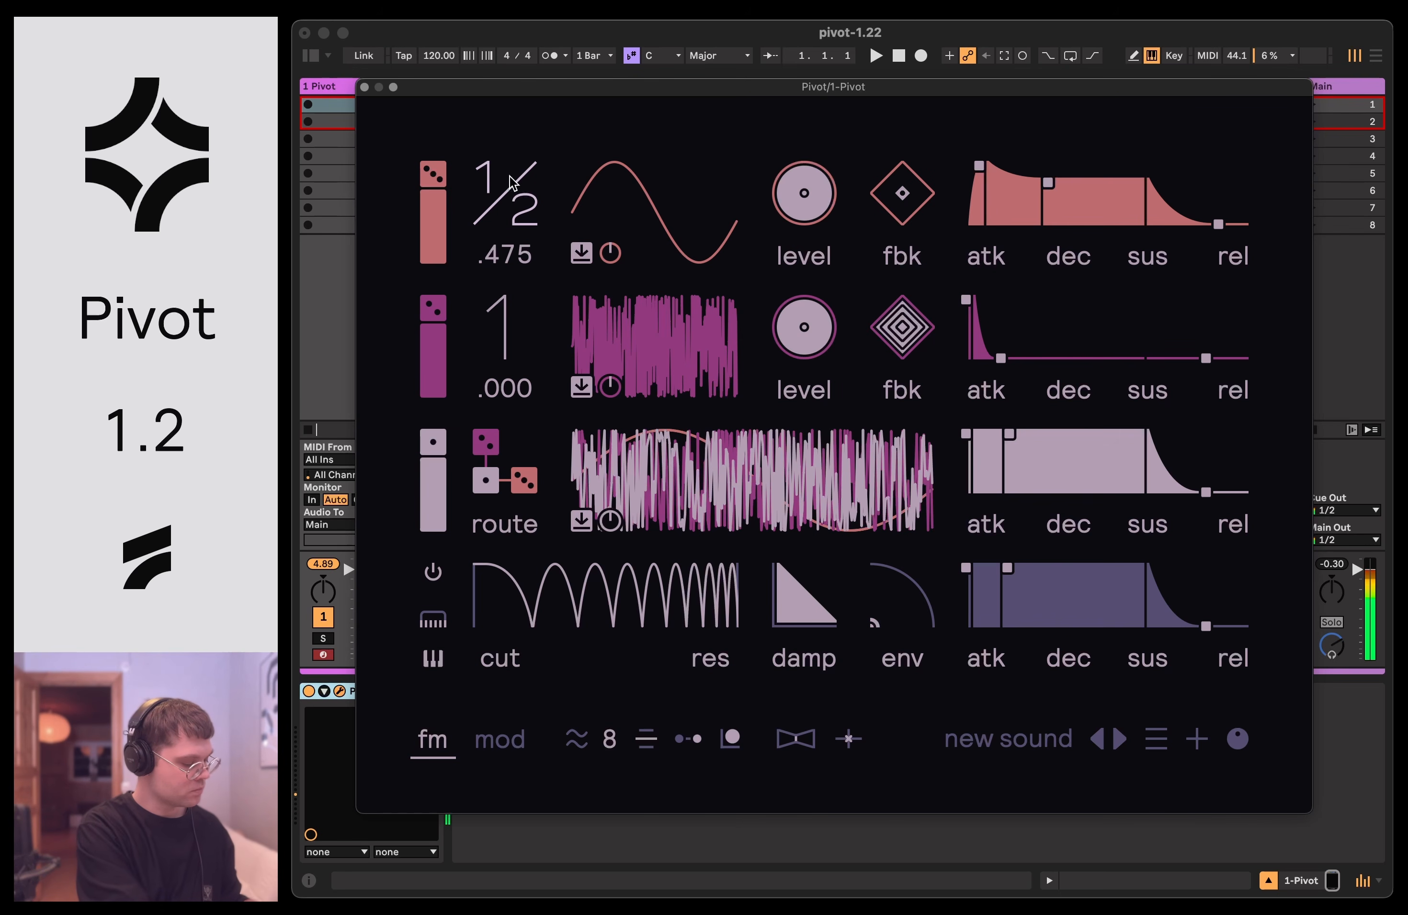
drag(510, 181, 510, 145)
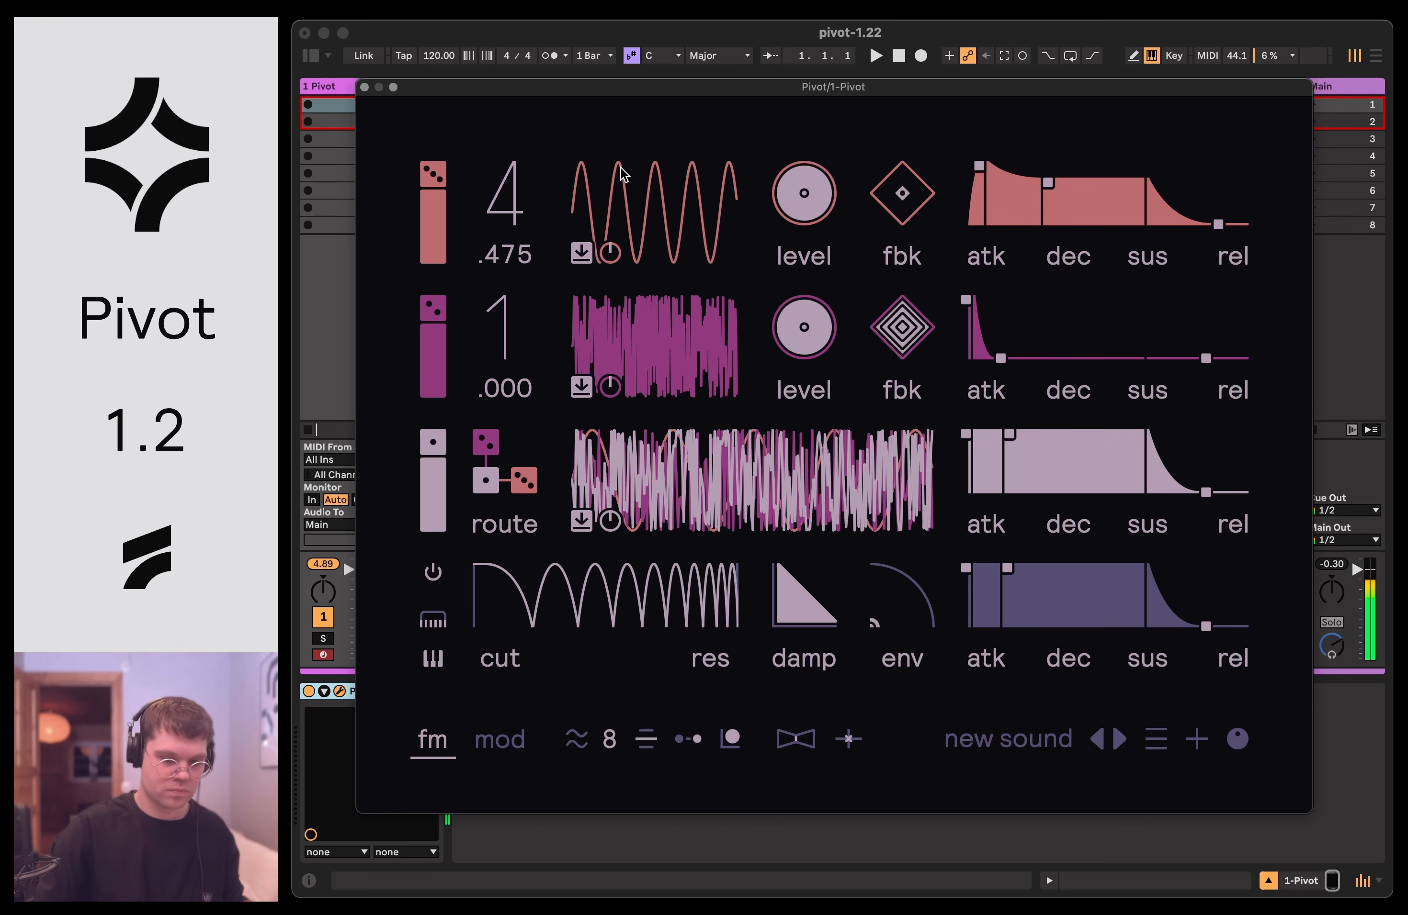
Reset the three-dot operator's fine ratio to .000, lower its sustain slightly and bring its level down to zero.
double_click(490, 266)
drag(802, 194, 802, 212)
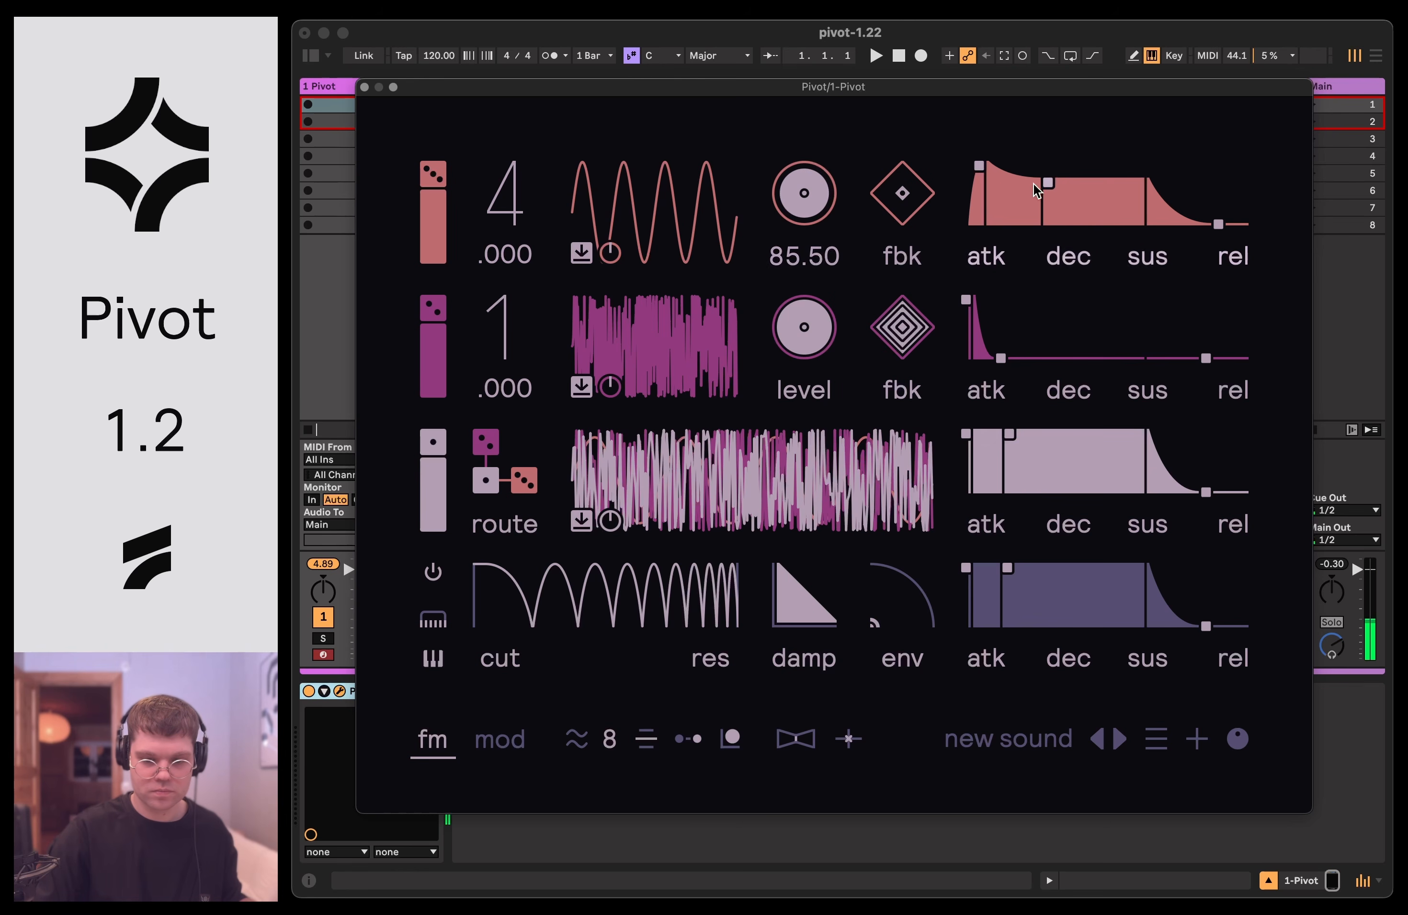
drag(1047, 183, 1046, 193)
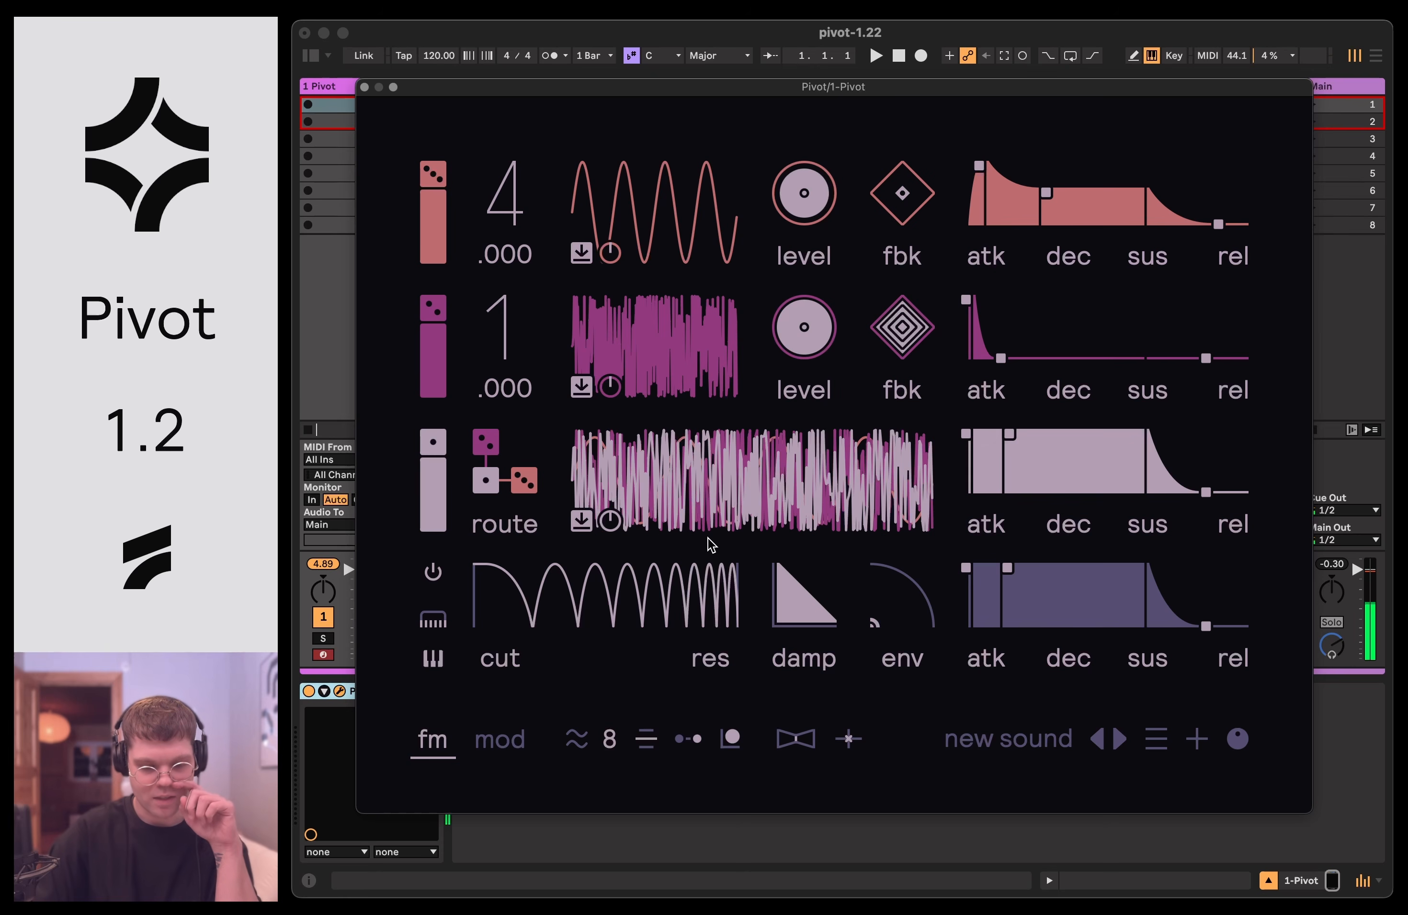
drag(815, 195, 815, 249)
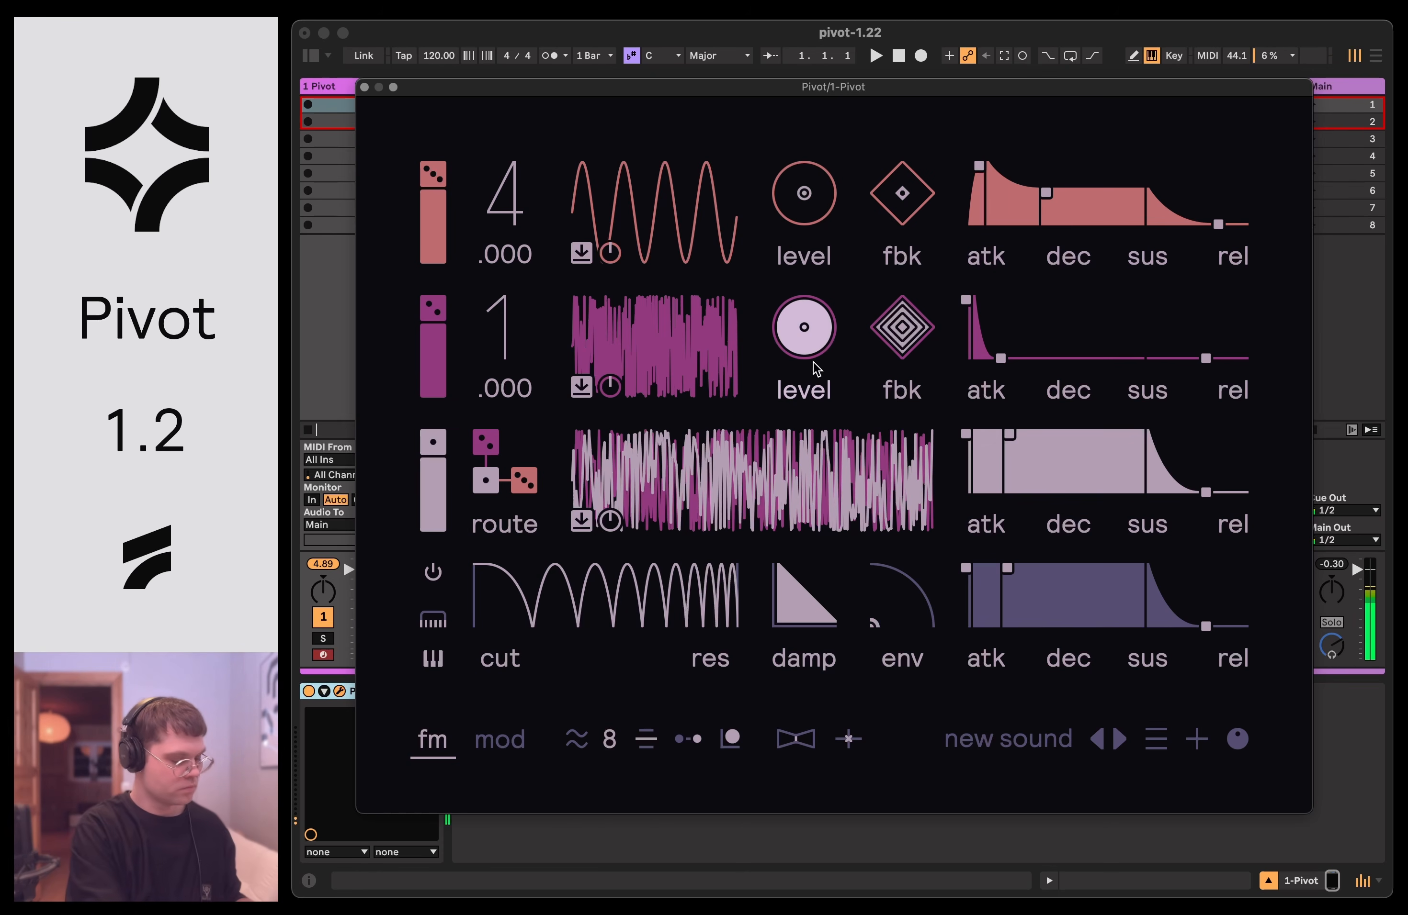
Give the three-dot operator a ratio of 1.025, full level, about half feedback and a slower attack.
drag(773, 228, 506, 214)
drag(979, 165, 996, 165)
mouse_move(903, 179)
mouse_down()
mouse_move(903, 160)
mouse_move(903, 178)
mouse_up()
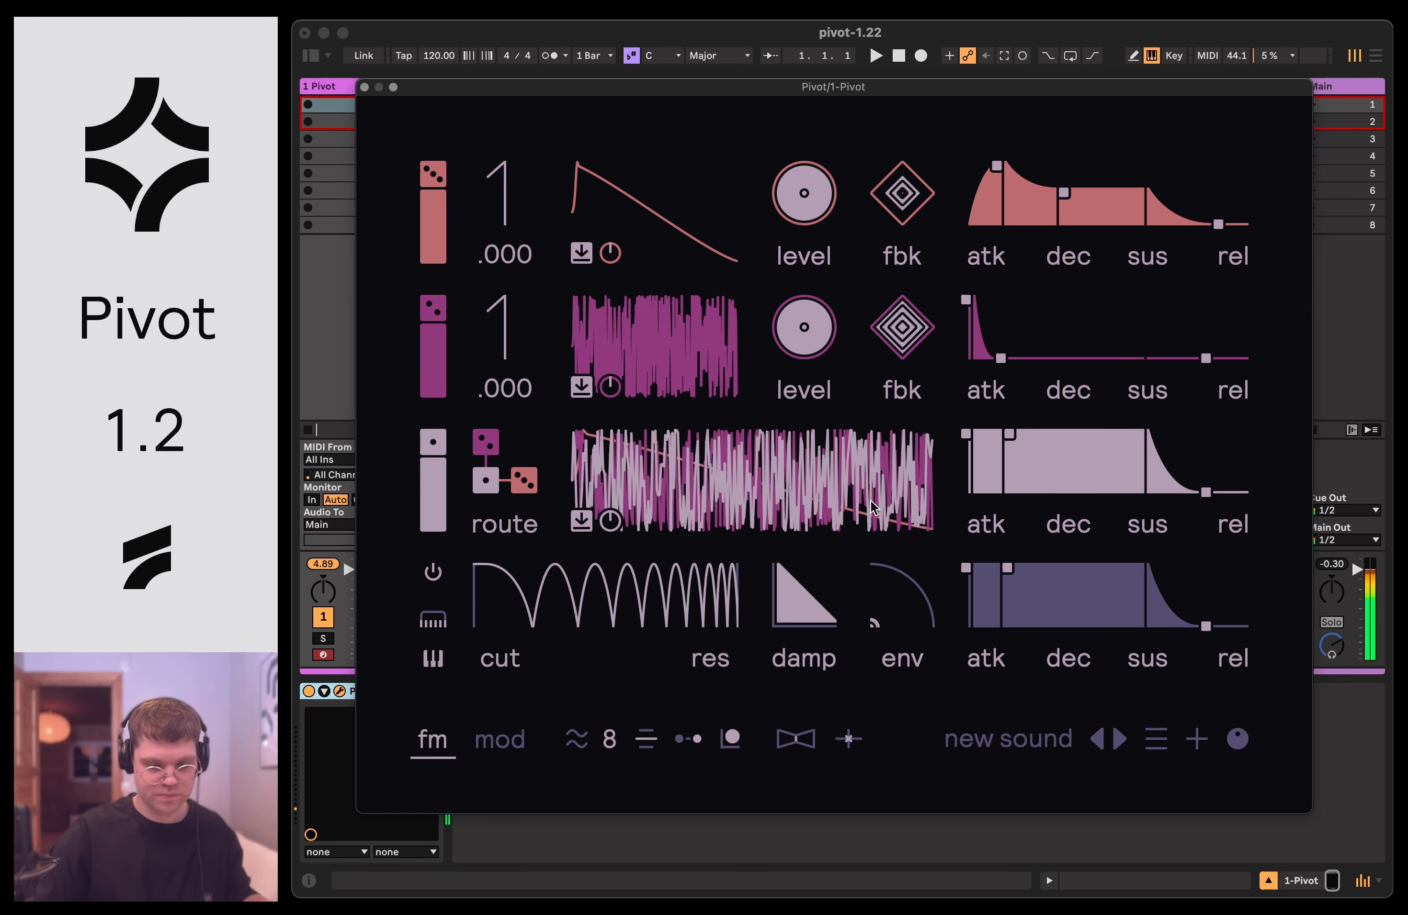
drag(651, 589, 652, 586)
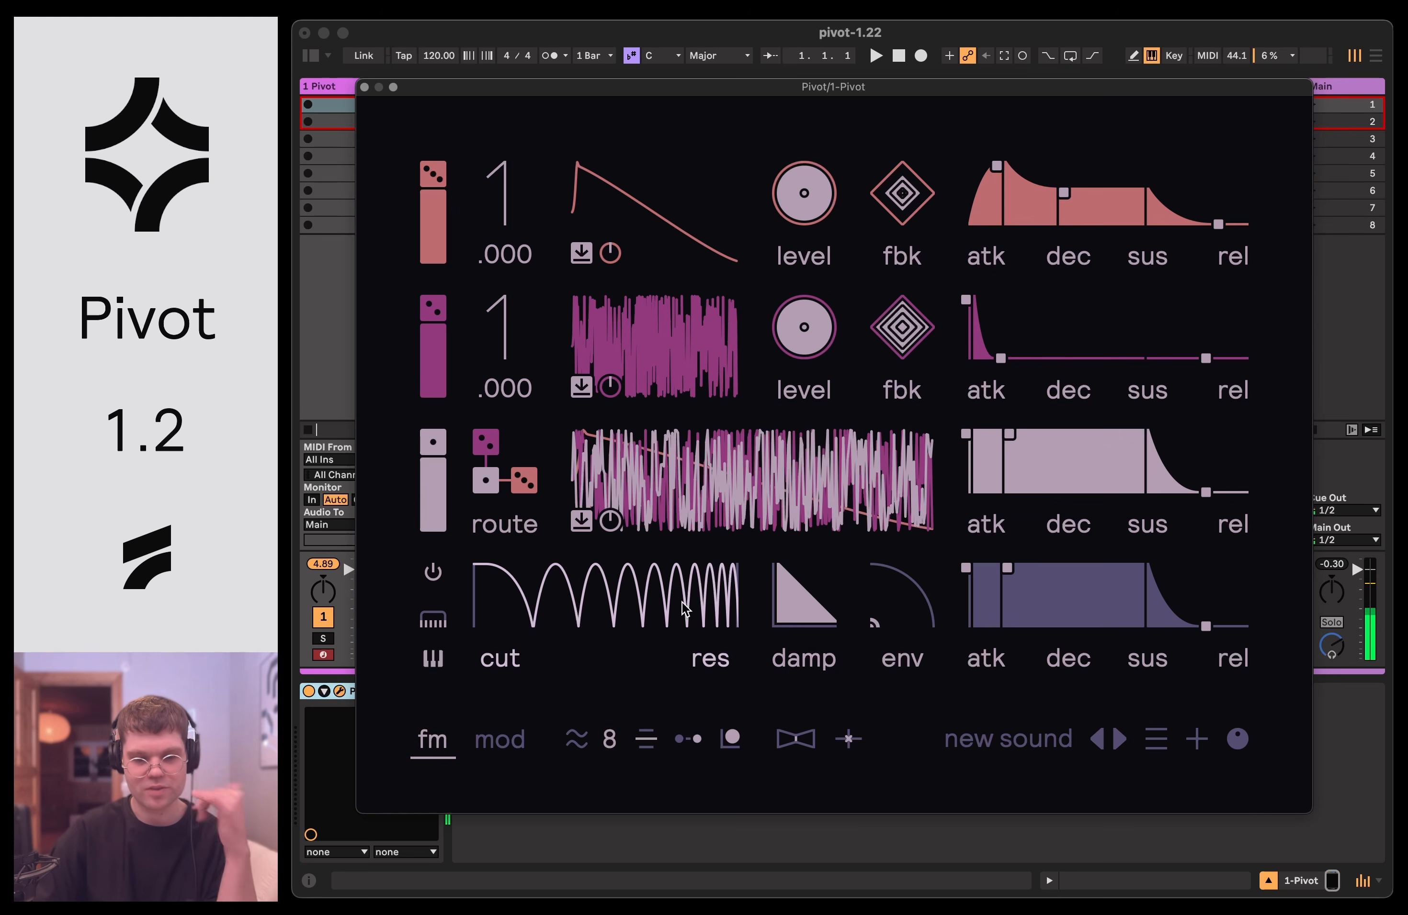
drag(505, 254, 516, 258)
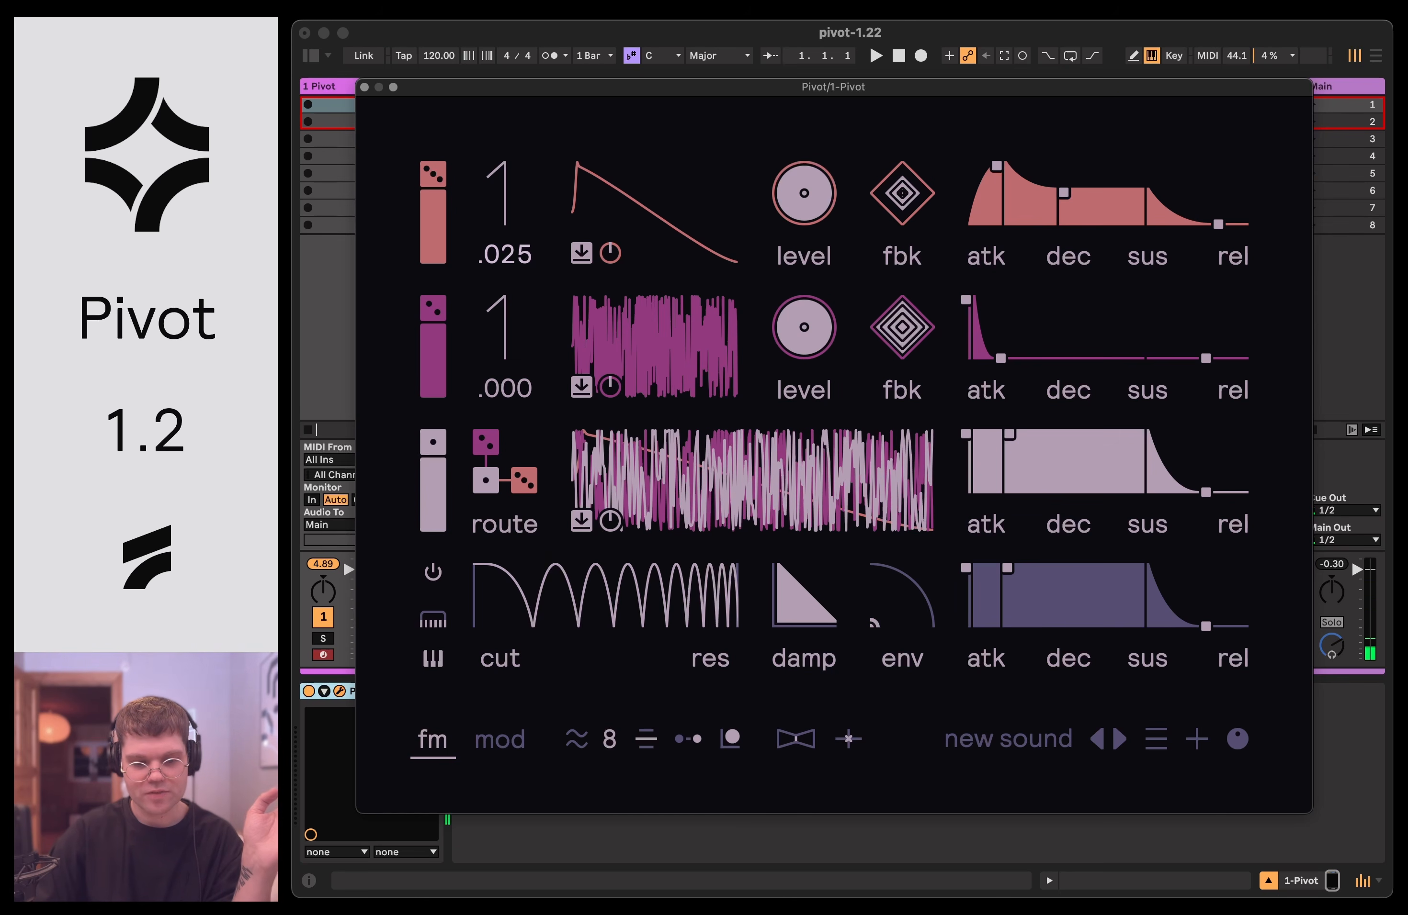
Sweep the Comb filter's cutoff through 12.26 and down to 0.08, with resonance at 99.96.
drag(576, 584, 537, 576)
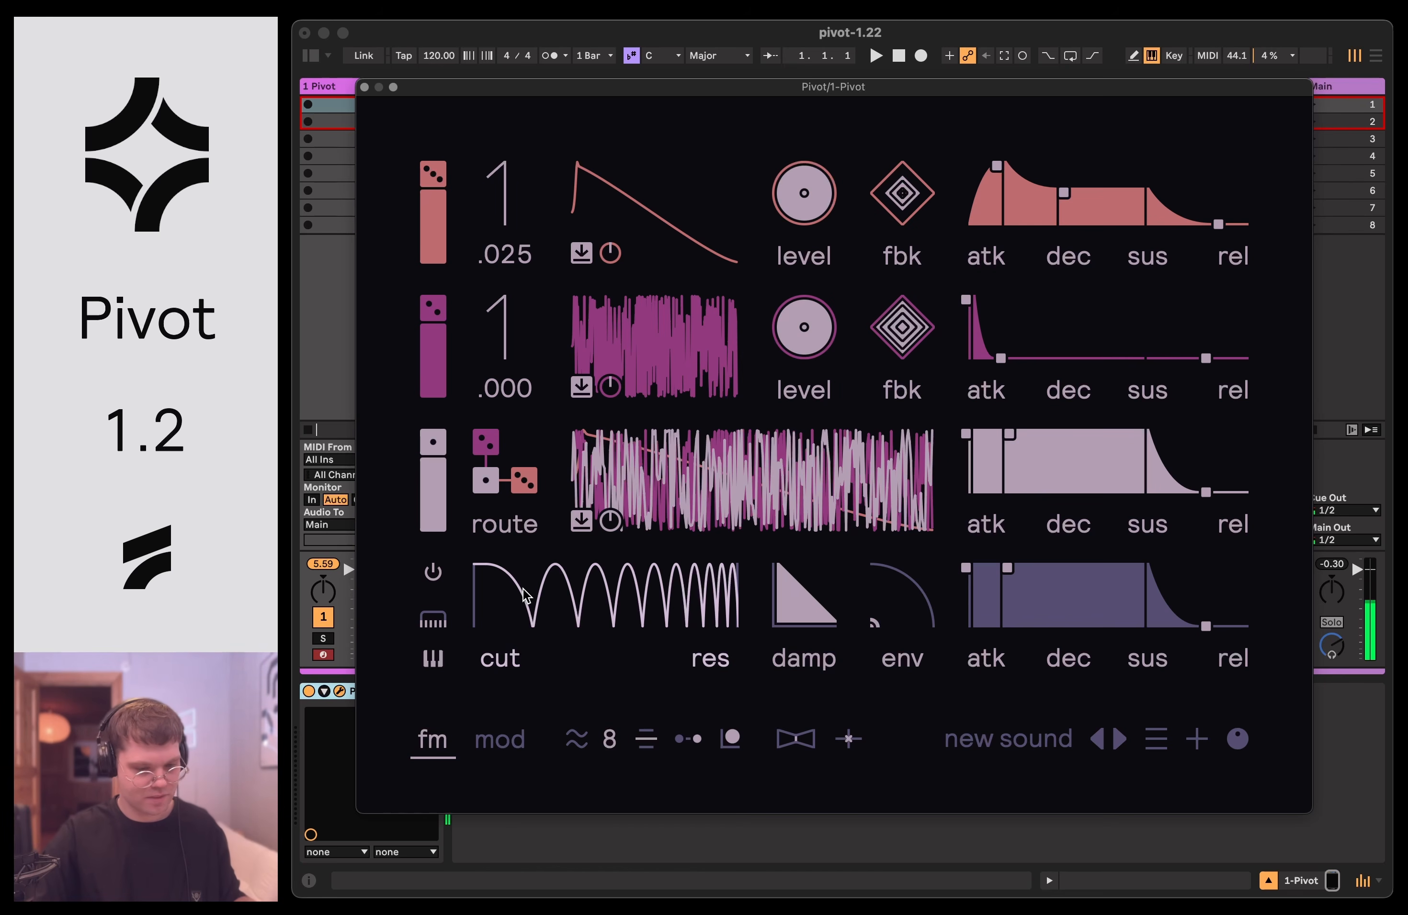
click(559, 573)
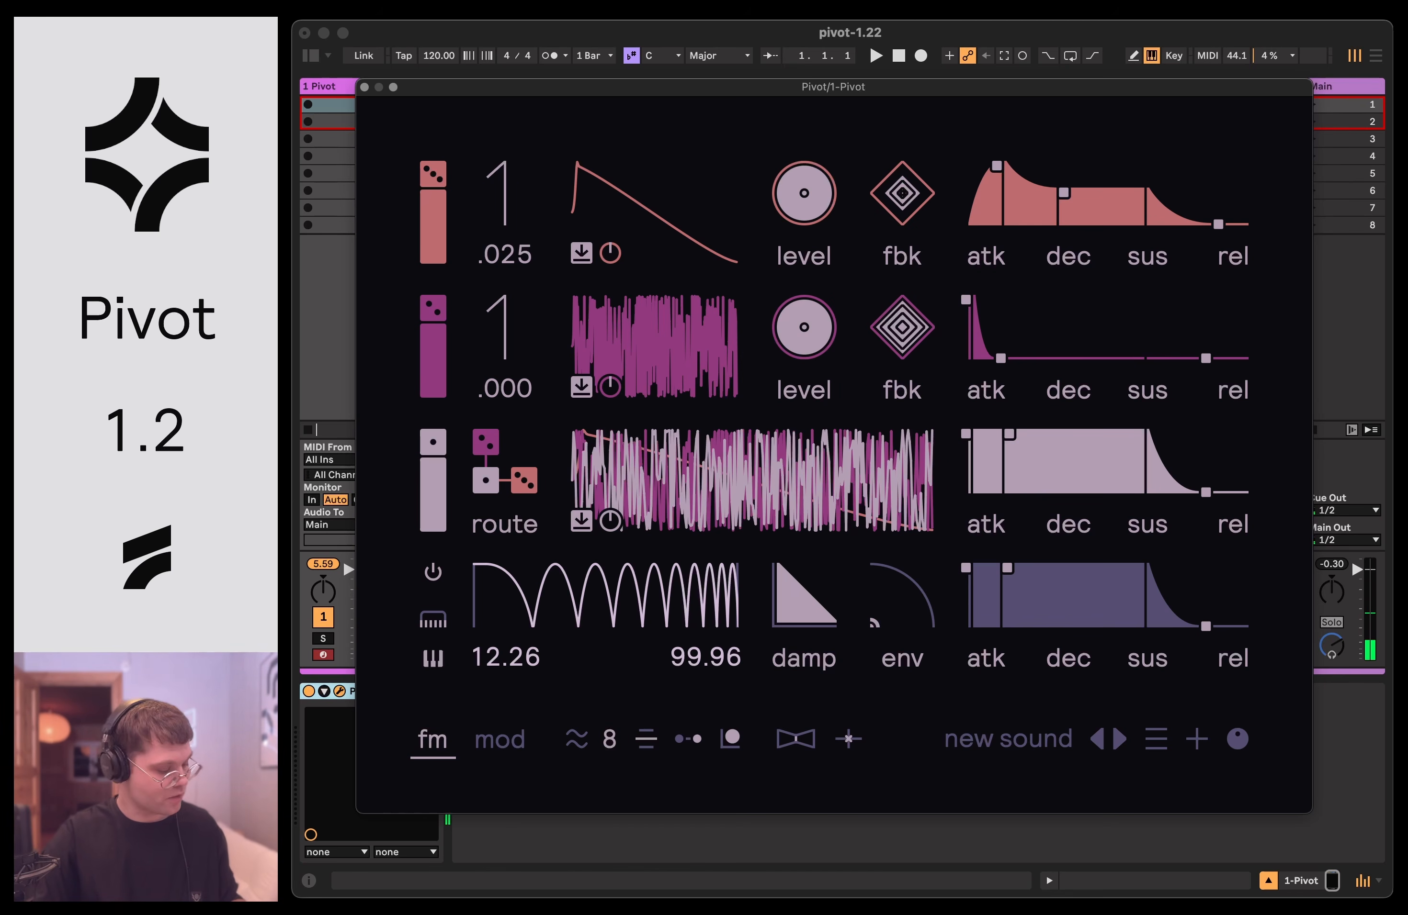
drag(559, 574, 560, 574)
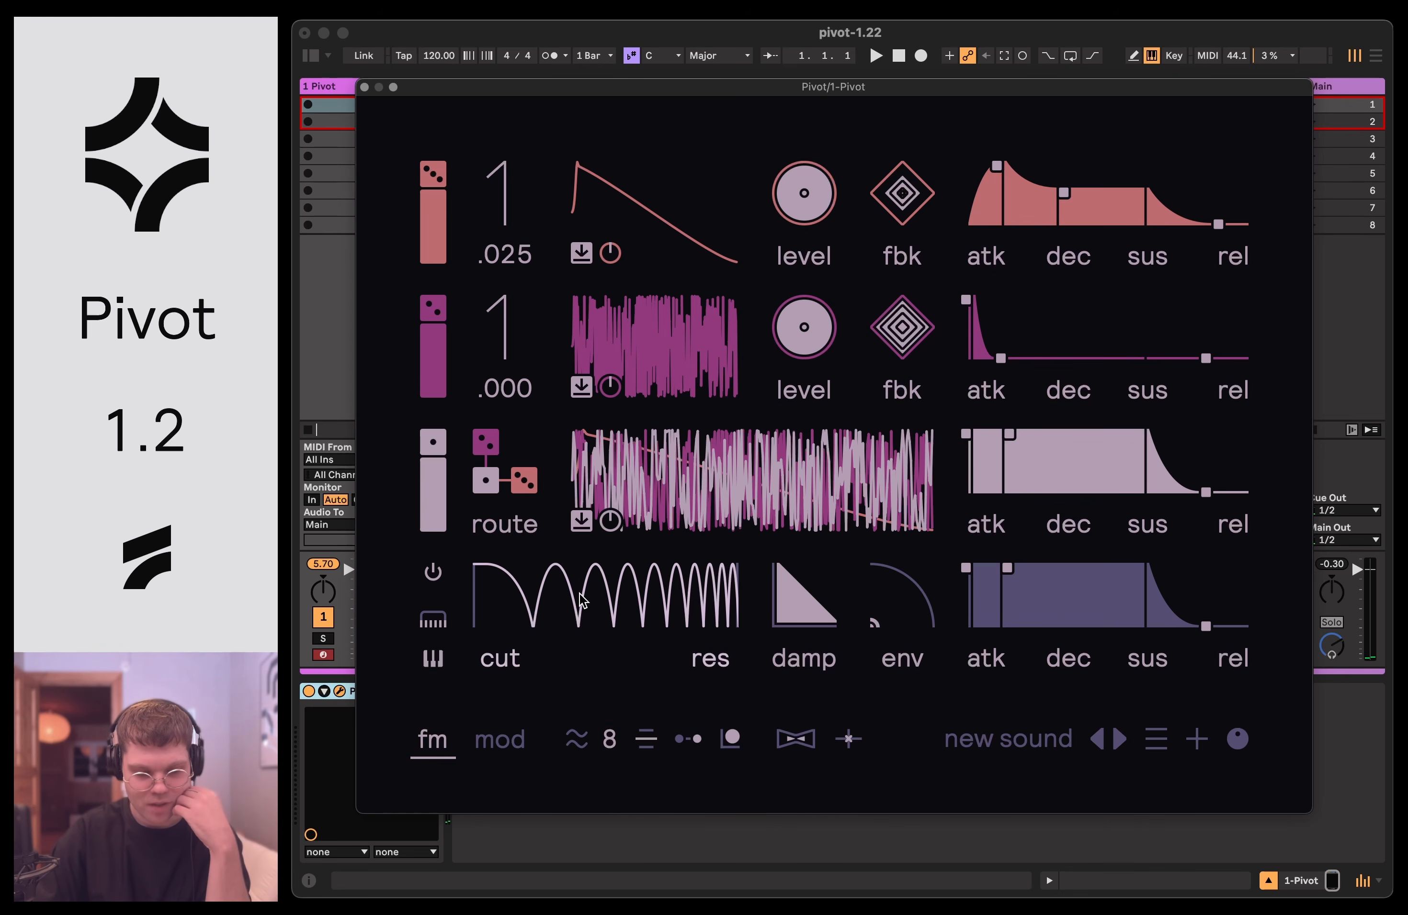
drag(581, 600, 515, 592)
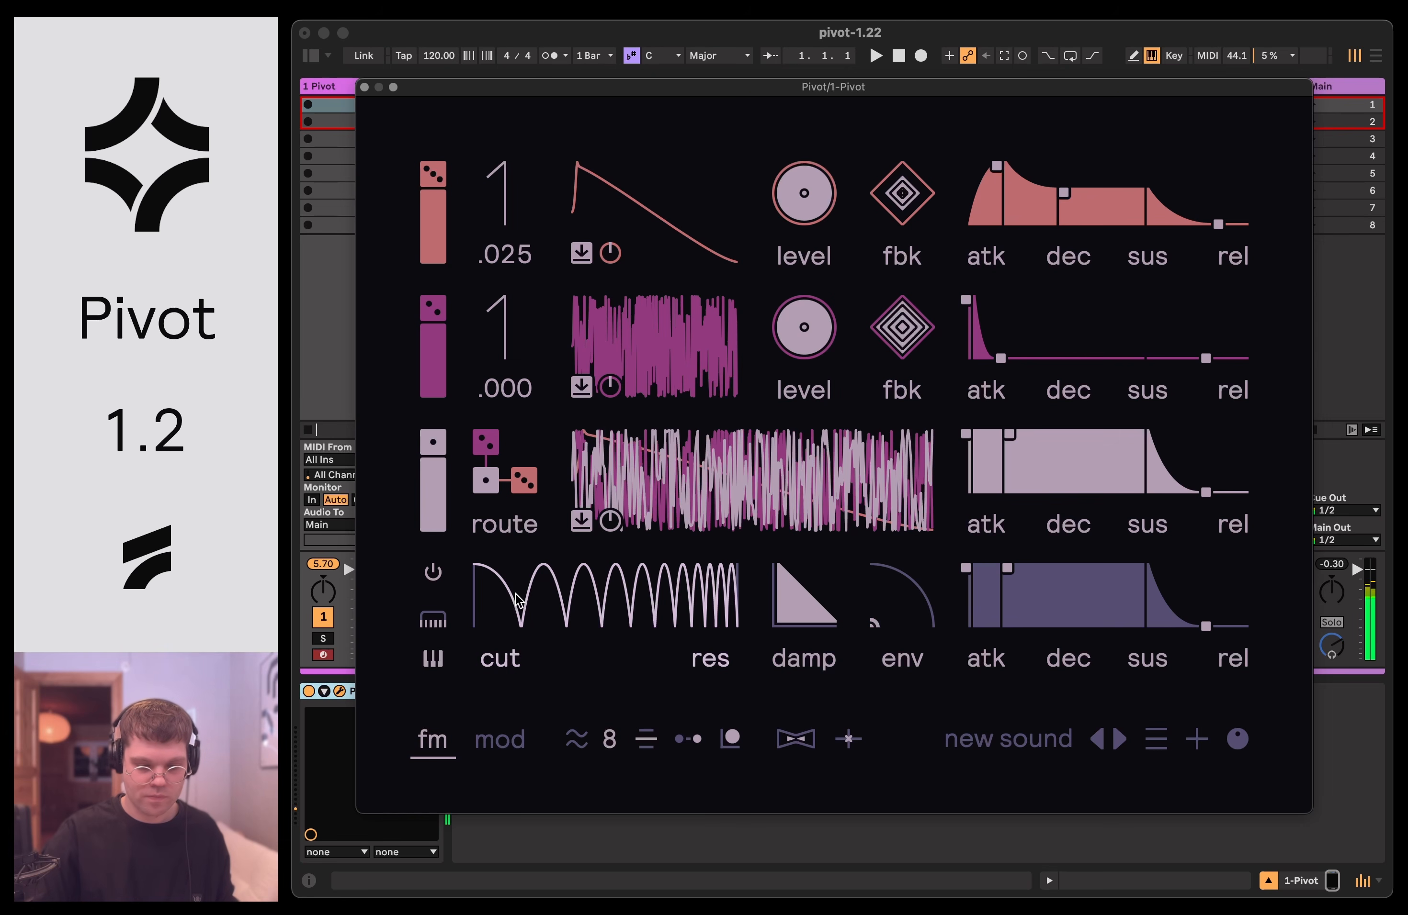
click(516, 599)
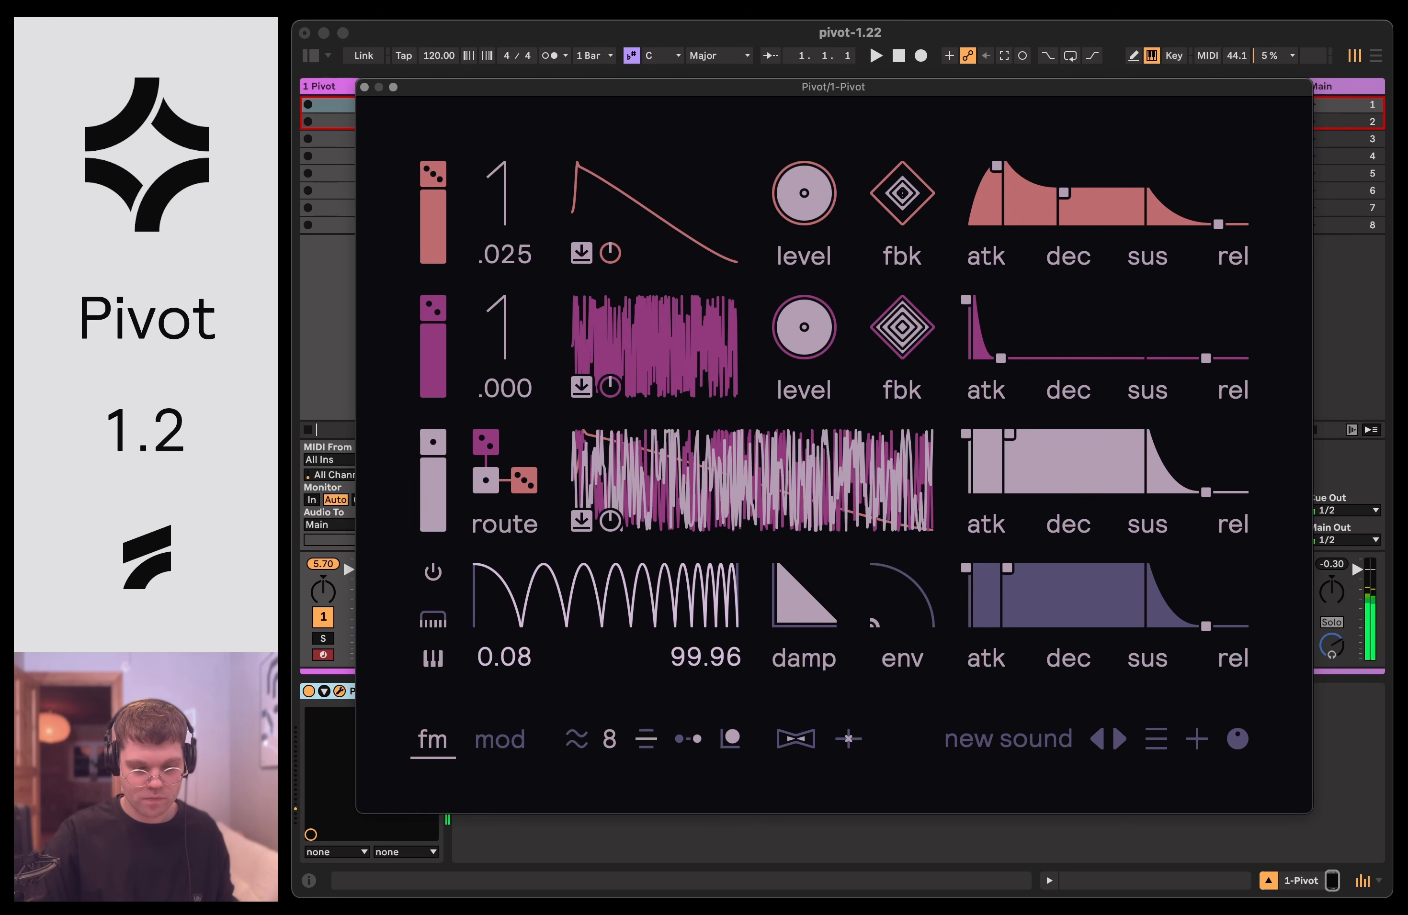
drag(516, 599, 516, 541)
drag(515, 592, 515, 593)
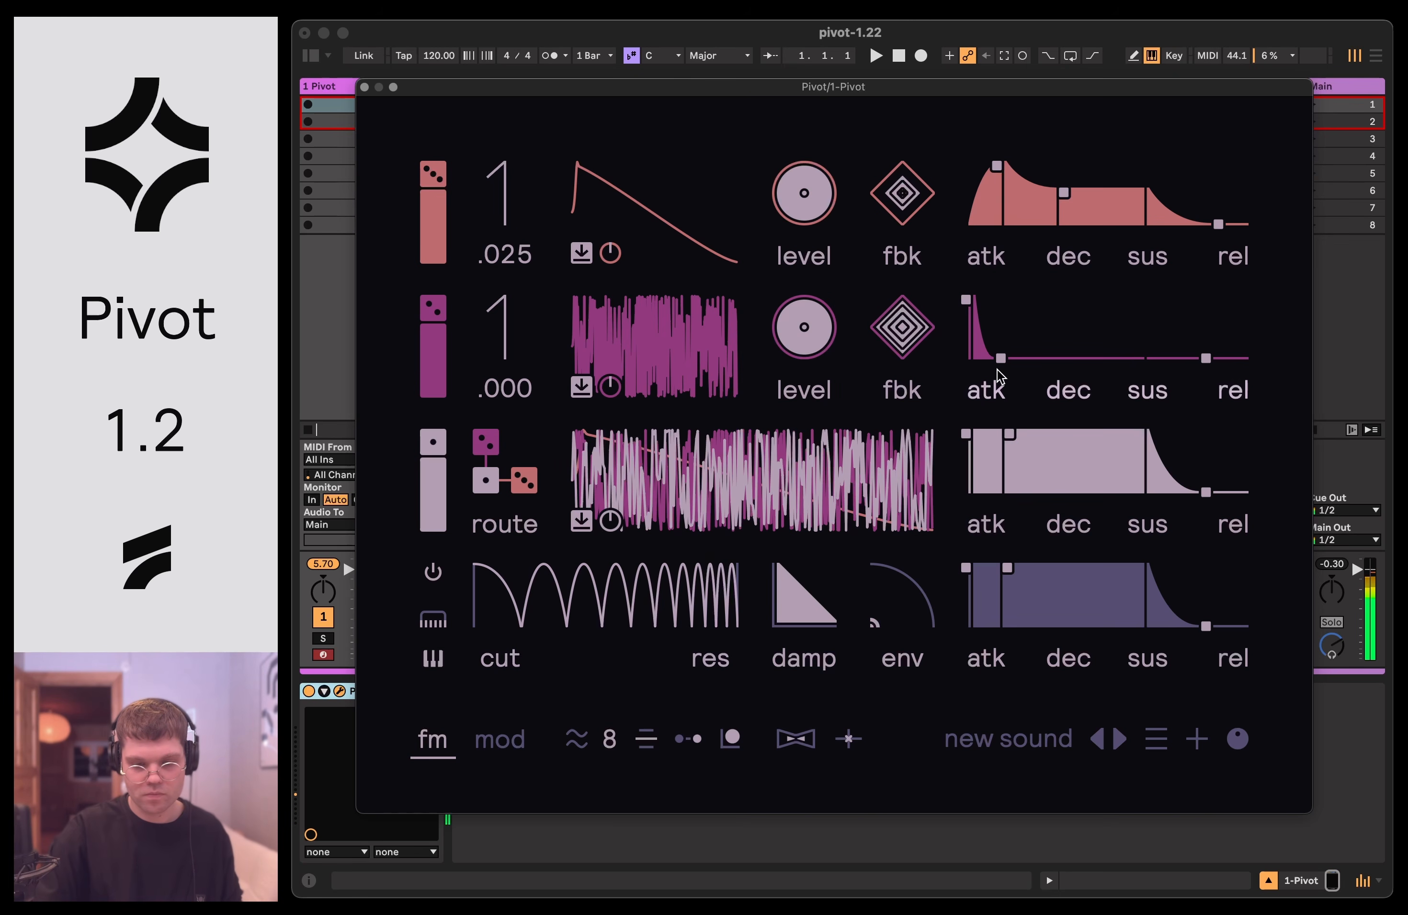
Shorten the two-dot operator's decay further and set the Comb filter to cutoff 0.00 and resonance 100.0.
drag(1000, 359, 985, 356)
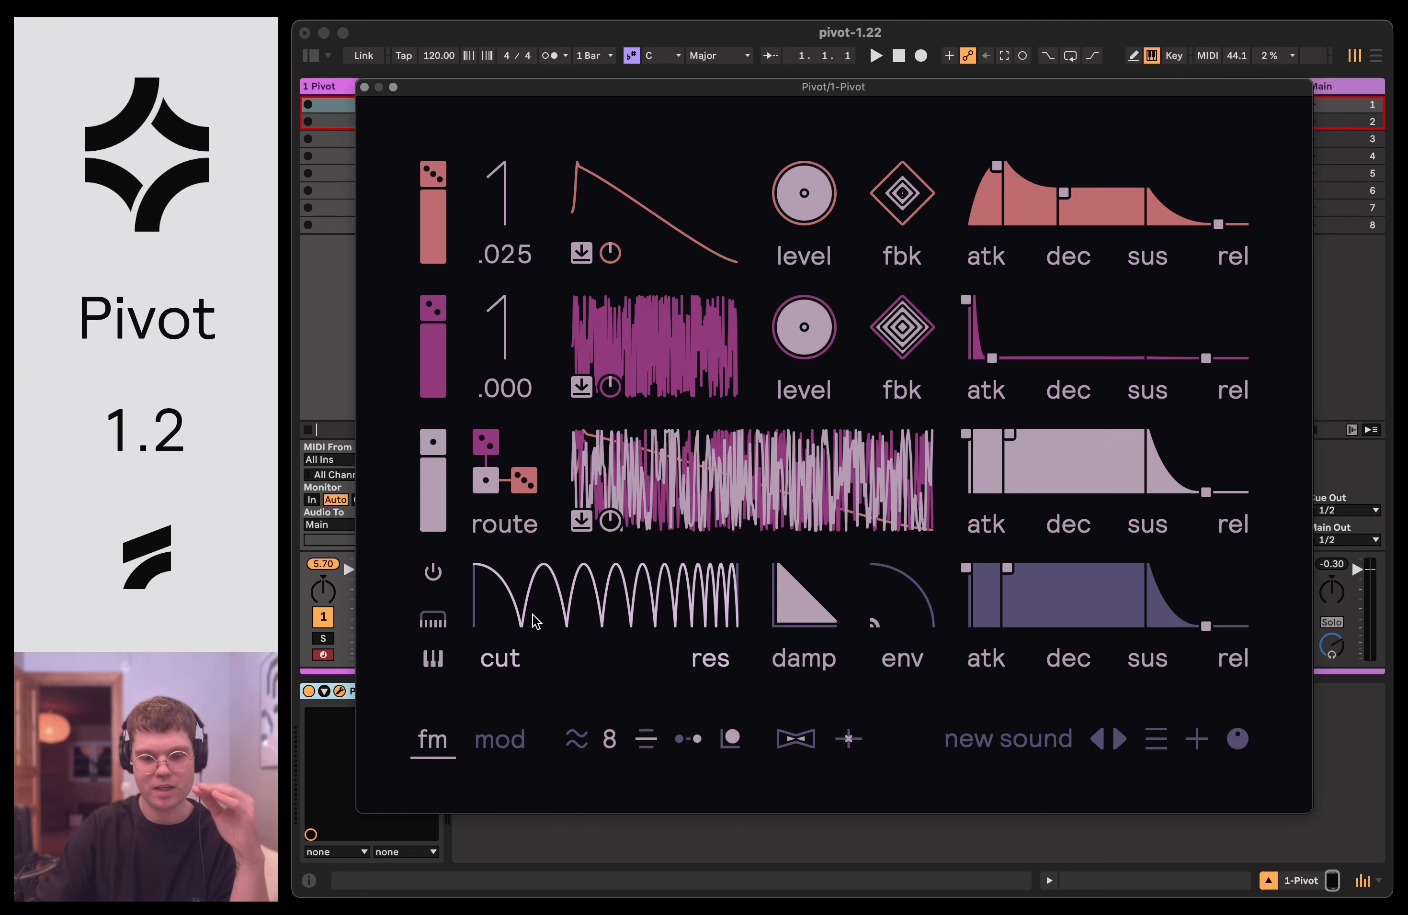
mouse_move(532, 615)
mouse_down()
mouse_move(532, 733)
mouse_move(529, 612)
mouse_up()
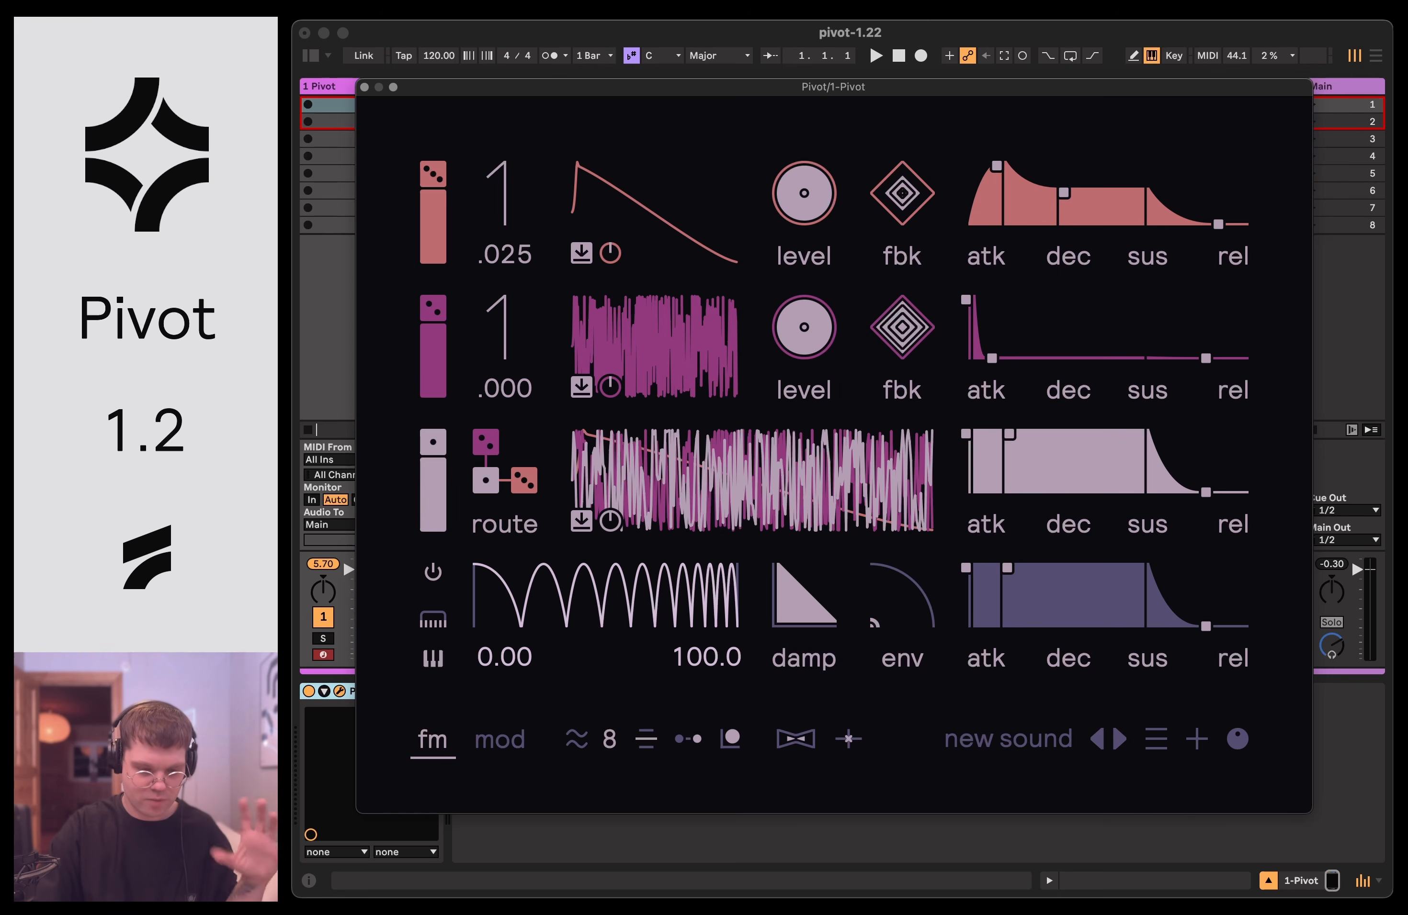
mouse_move(529, 612)
mouse_down()
mouse_move(529, 666)
mouse_move(544, 638)
mouse_move(545, 659)
mouse_move(642, 641)
mouse_move(571, 640)
mouse_move(571, 653)
mouse_move(571, 619)
mouse_move(571, 654)
mouse_move(570, 627)
mouse_move(515, 630)
mouse_move(515, 645)
mouse_move(515, 613)
mouse_up()
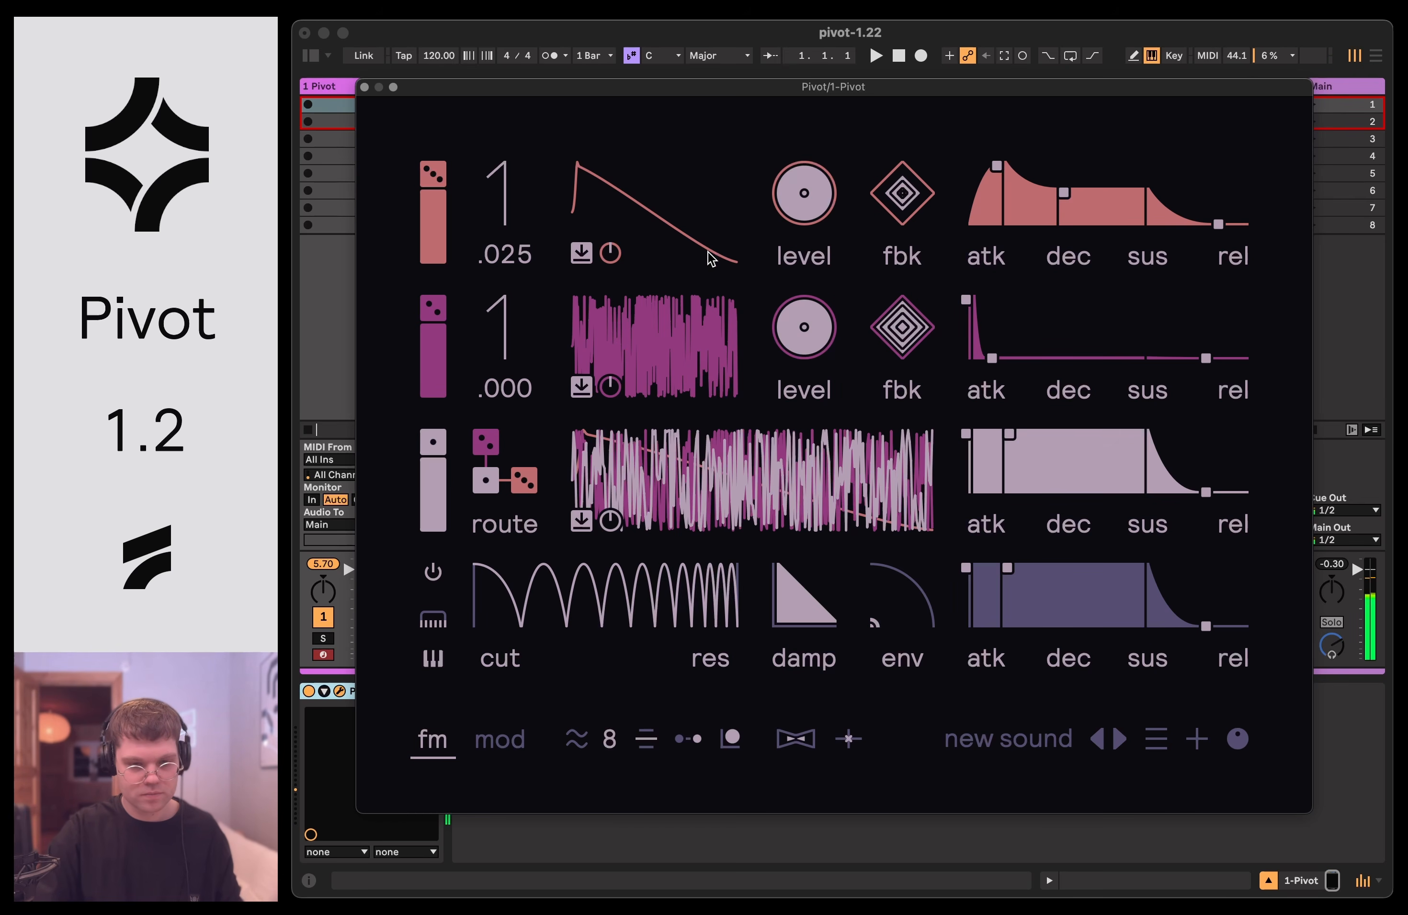
Turn the three-dot operator's level to zero and compare the Comb filter's sound at minimum and maximum resonance.
drag(804, 193, 804, 256)
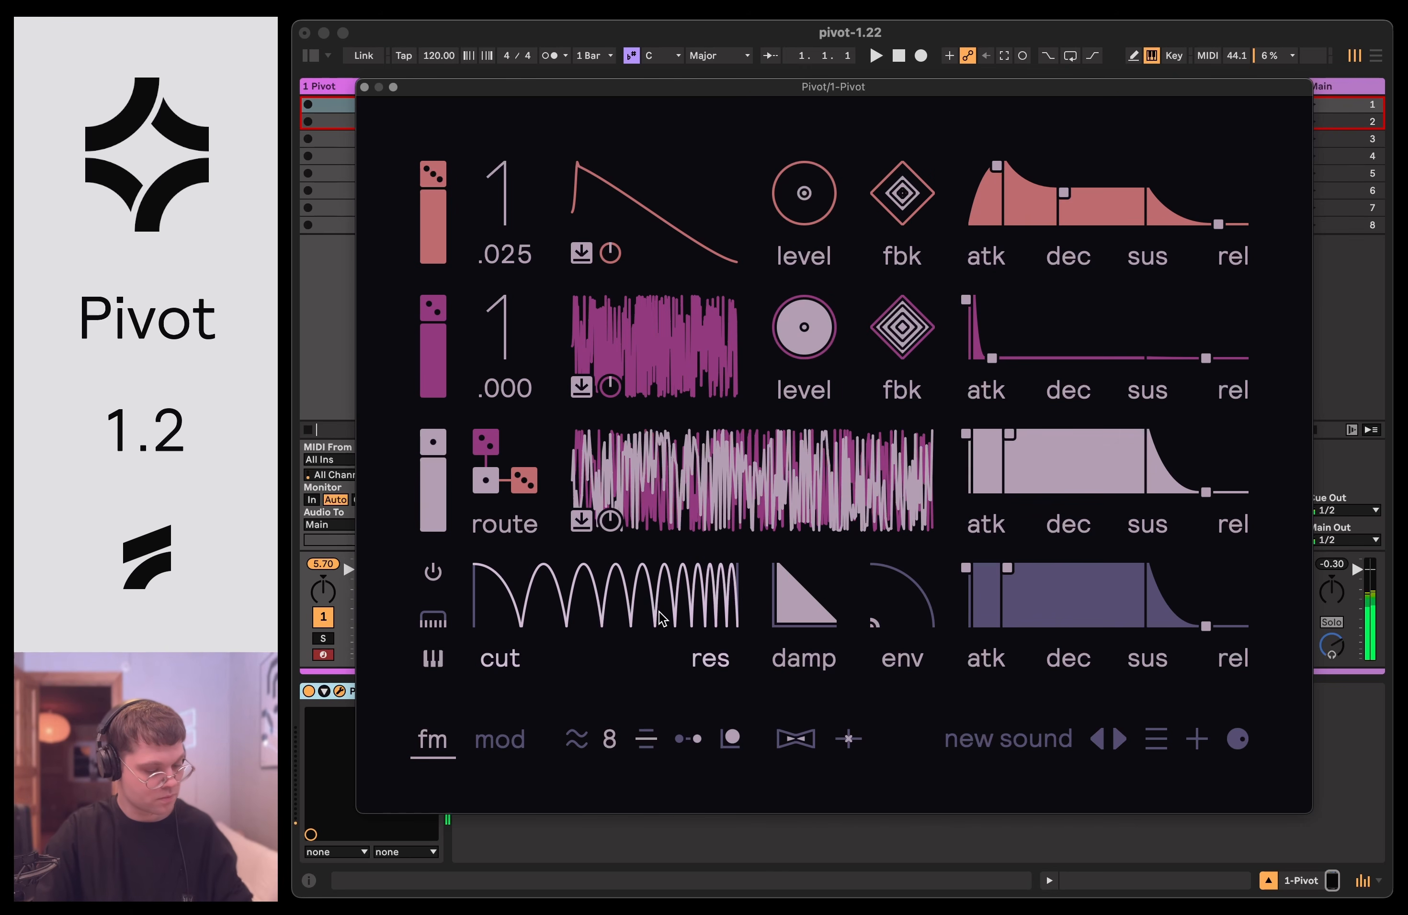
drag(659, 612, 538, 618)
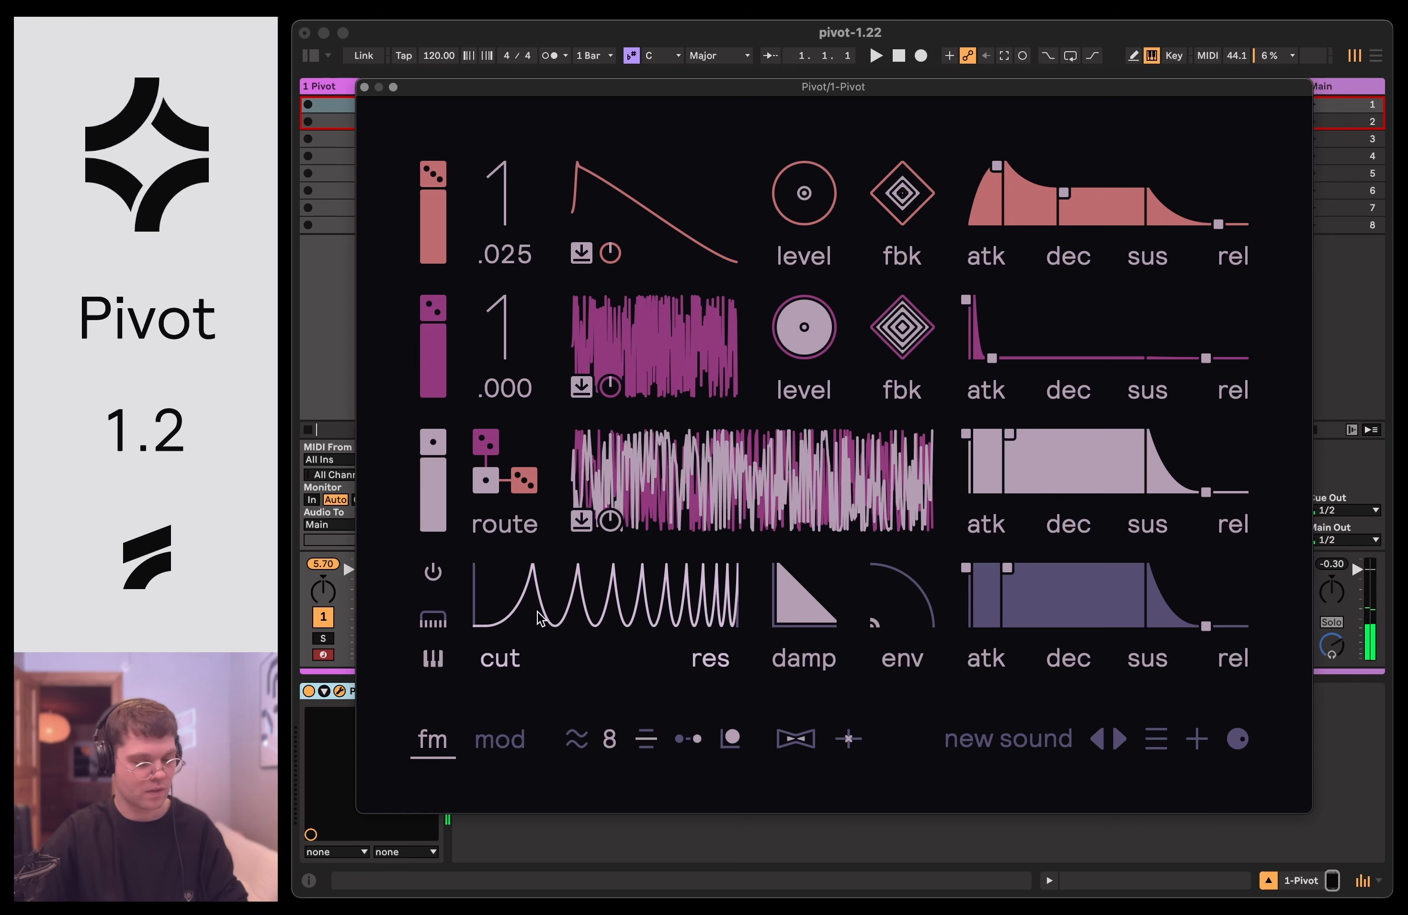
drag(538, 618, 518, 615)
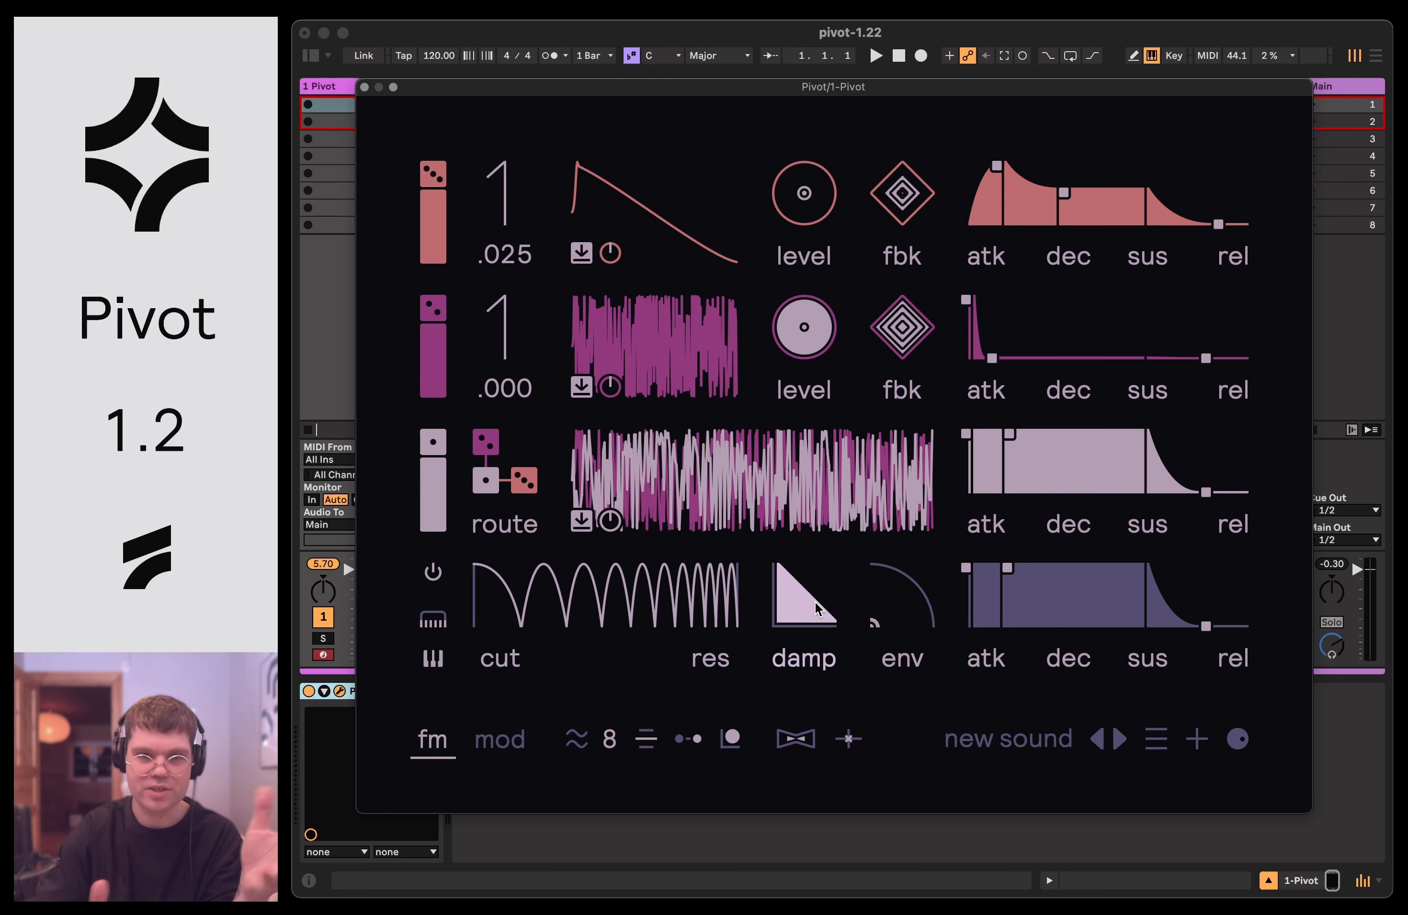
Lower the Comb filter's damp to about three quarters, and bring both its cutoff and resonance to 0.00.
mouse_move(815, 601)
mouse_down()
mouse_move(815, 681)
mouse_move(815, 632)
mouse_up()
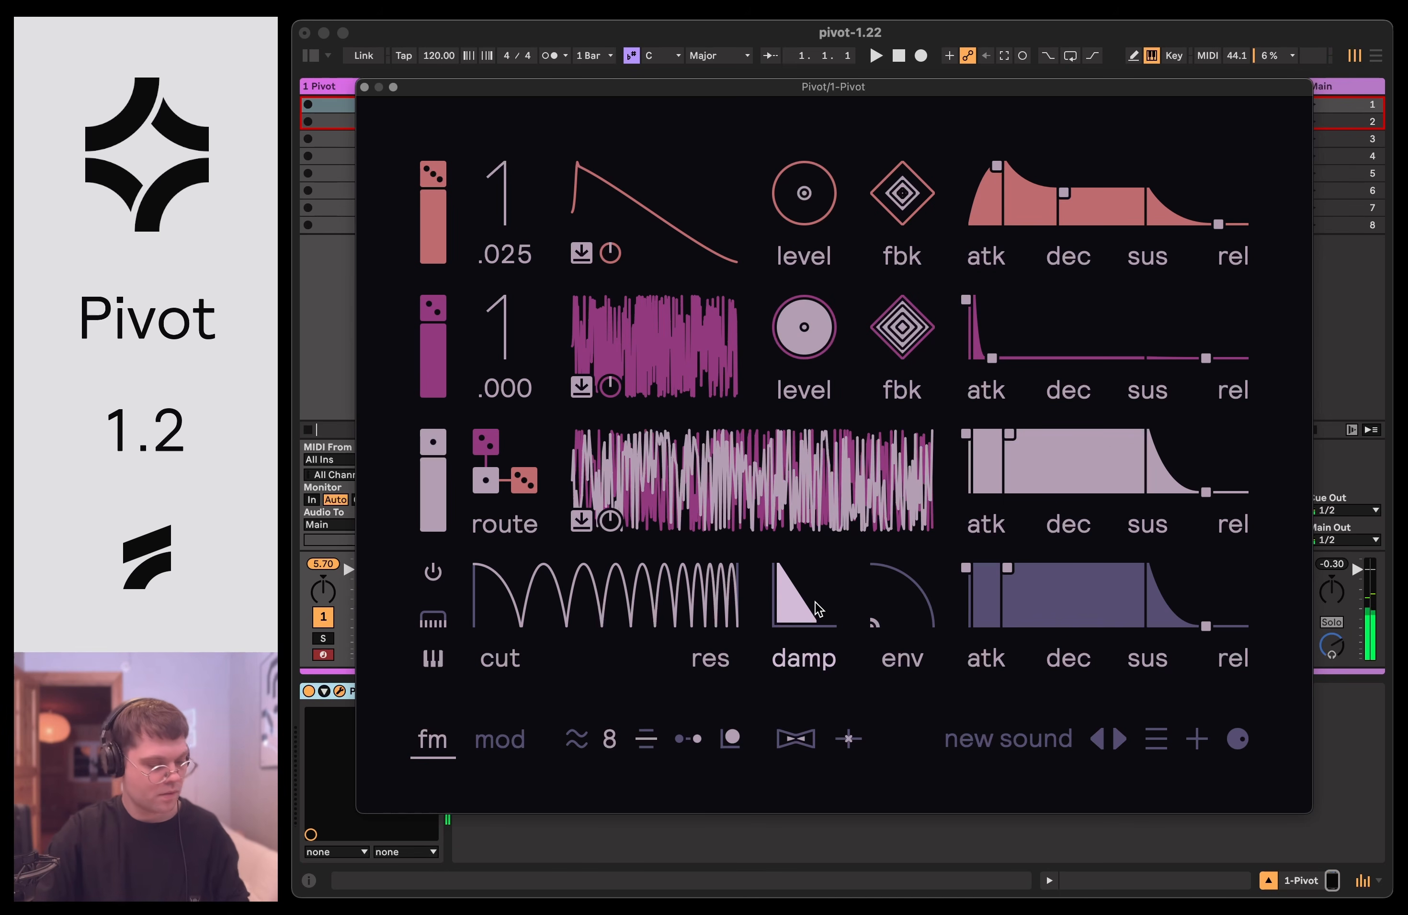
mouse_move(815, 601)
mouse_down()
mouse_move(815, 646)
mouse_move(814, 578)
mouse_move(815, 590)
mouse_up()
mouse_move(618, 592)
mouse_down()
mouse_move(618, 558)
mouse_move(618, 616)
mouse_up()
drag(515, 583, 514, 585)
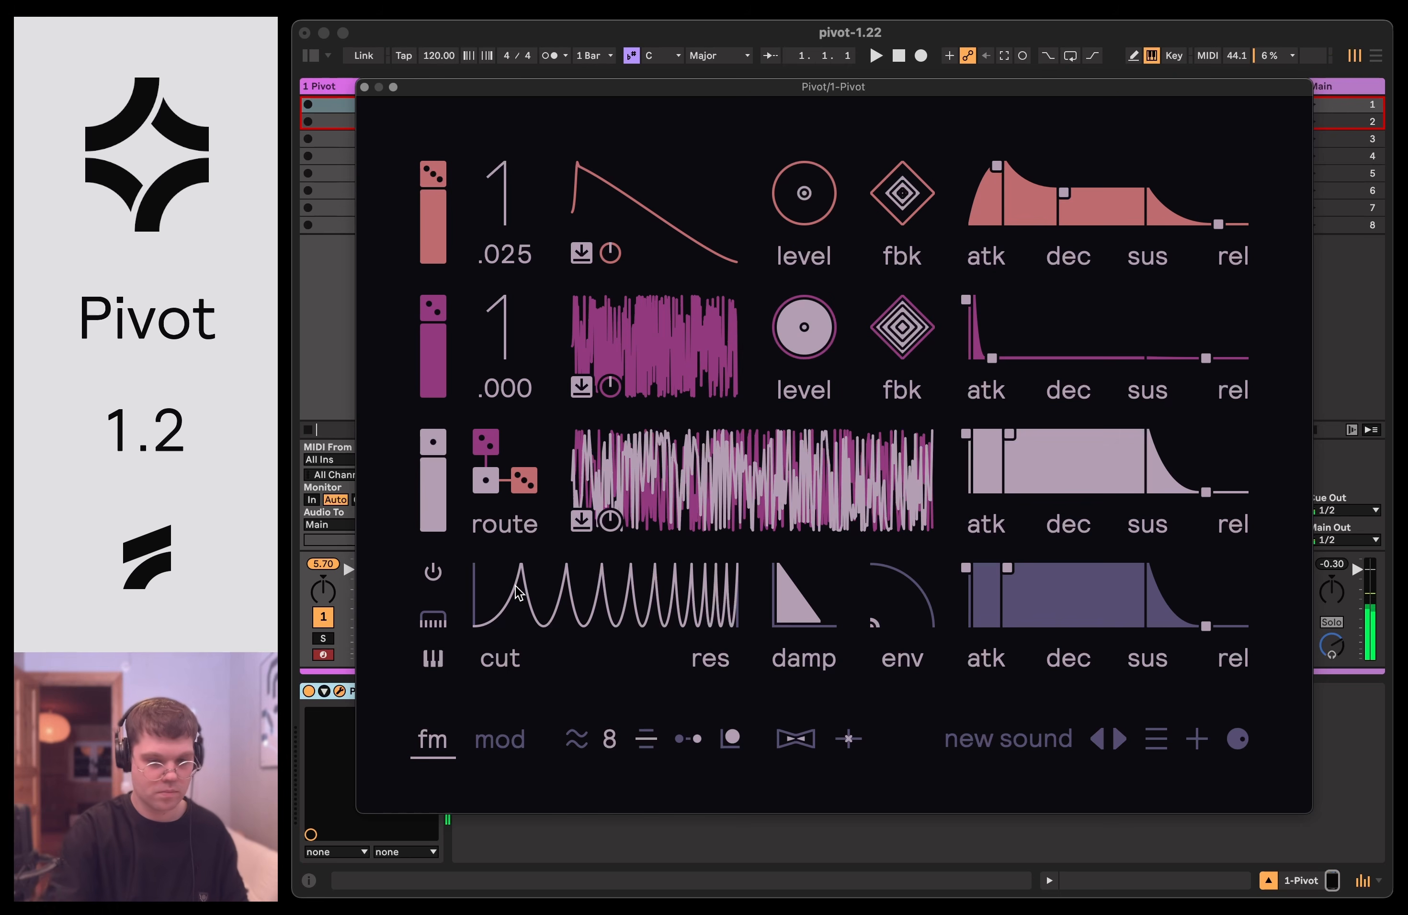
Raise the three-dot operator's level to about half with ratio 3.025, and return the Comb filter's damp to maximum.
drag(804, 194, 804, 128)
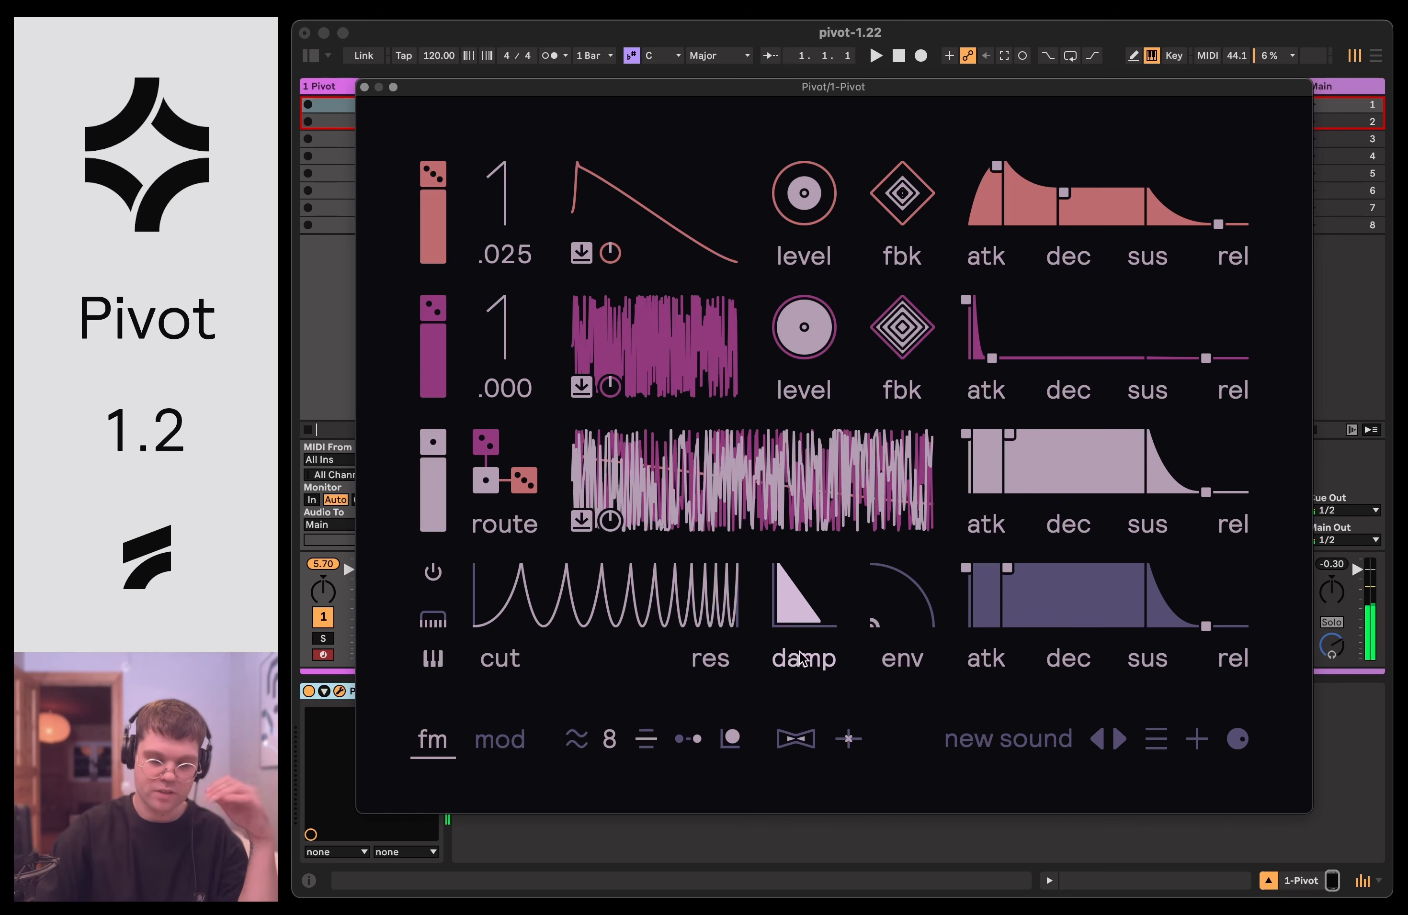
drag(787, 619, 787, 594)
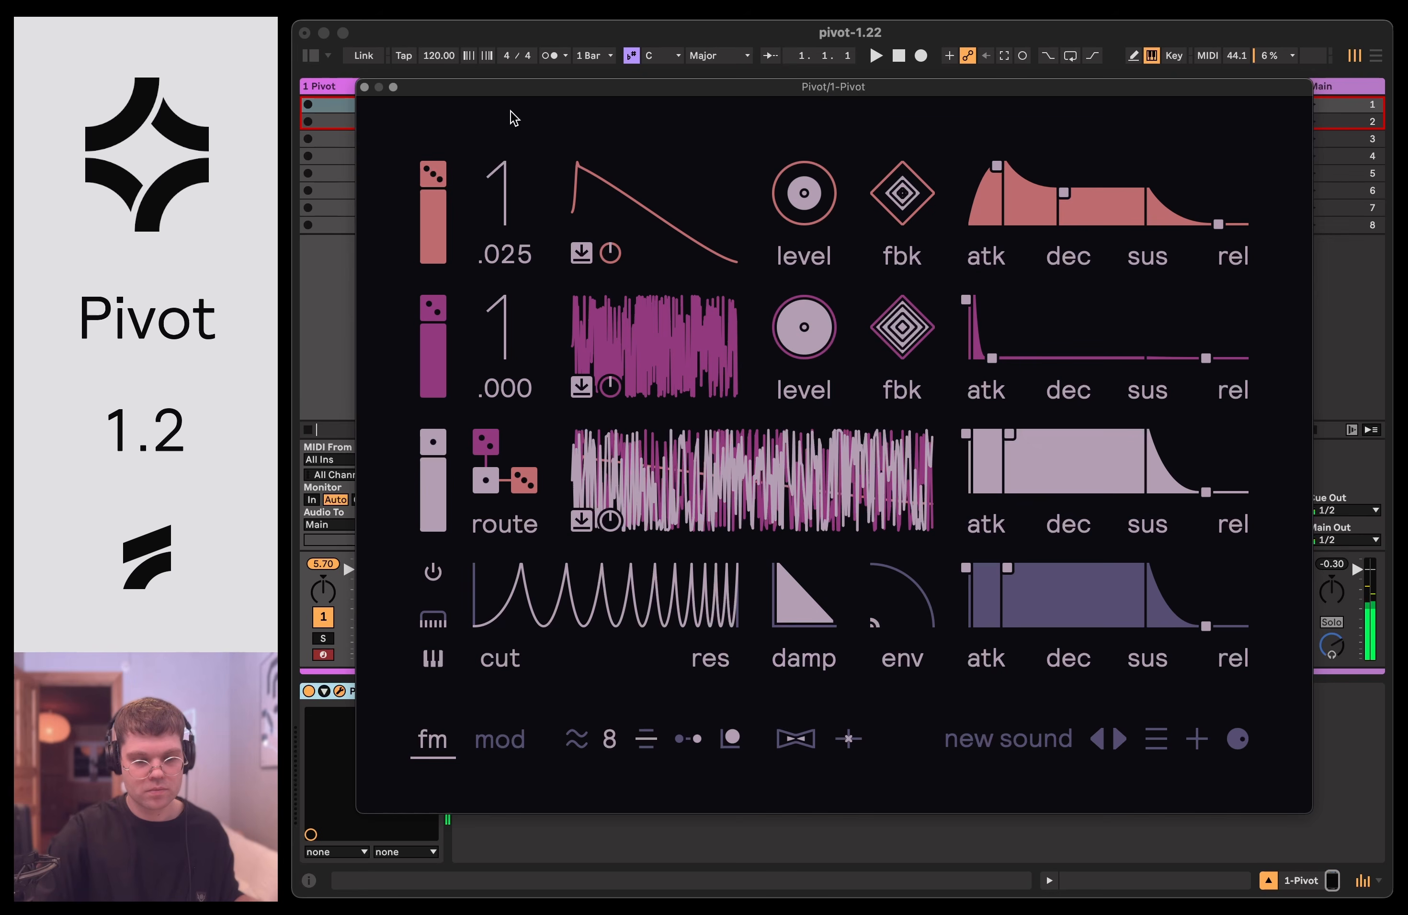
drag(504, 188, 504, 176)
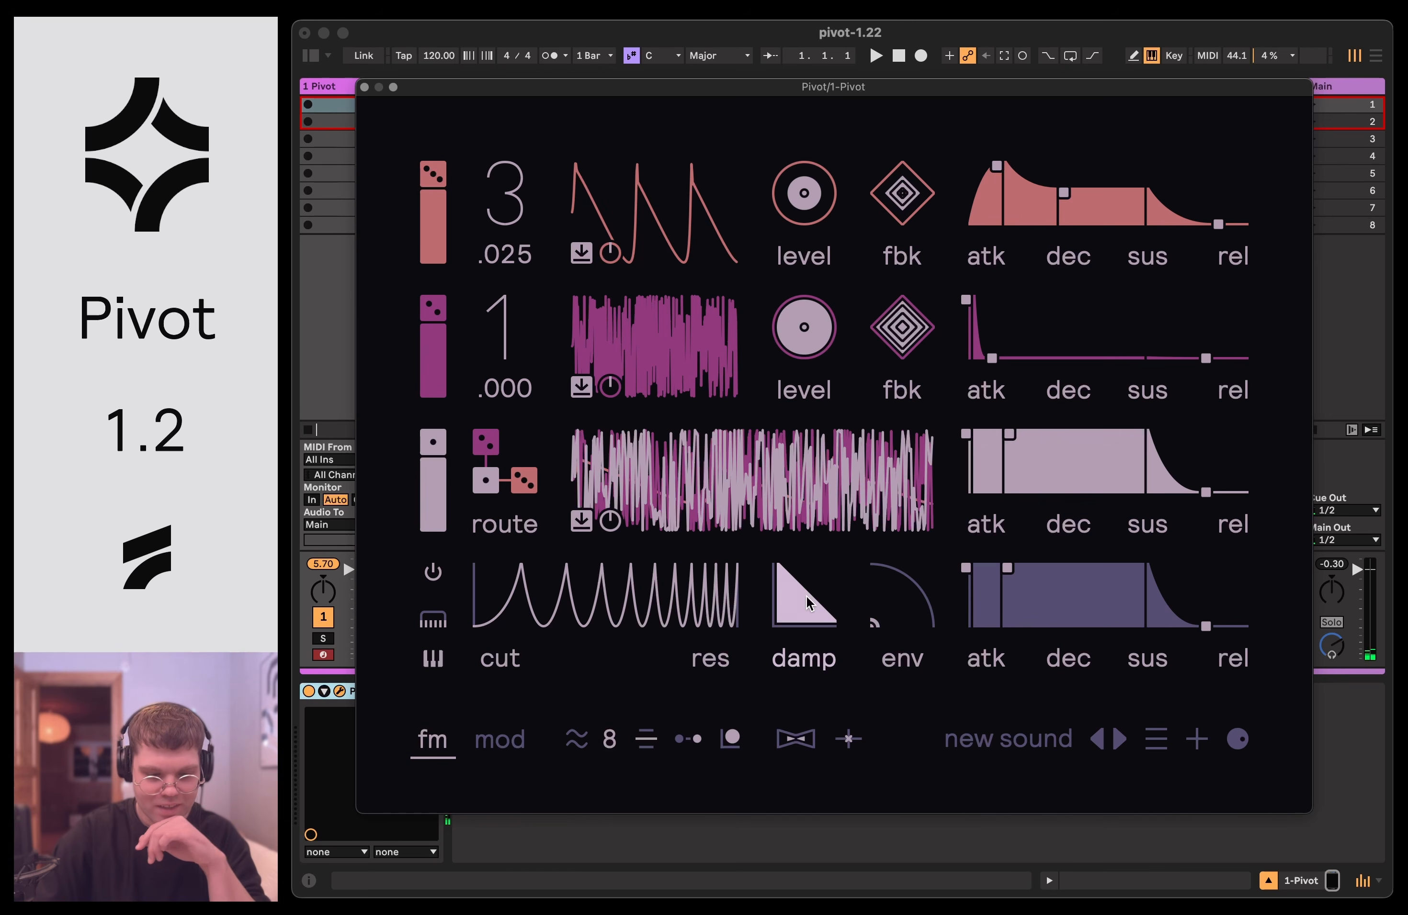
Turn off the Comb filter's keyboard tracking, reset its cutoff to the default and sweep it back down to the minimum.
click(424, 620)
click(423, 619)
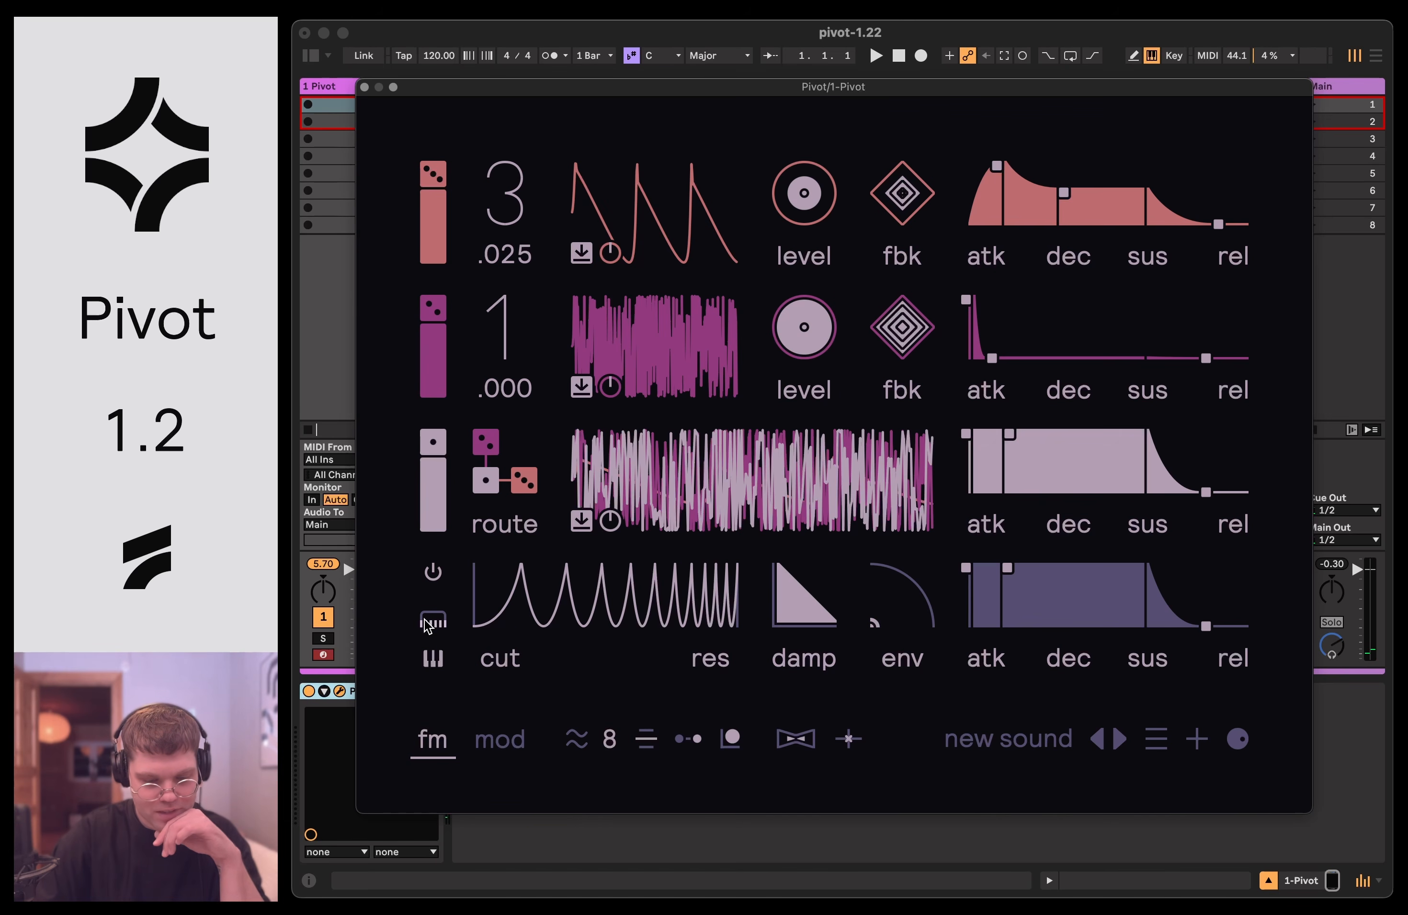
click(432, 662)
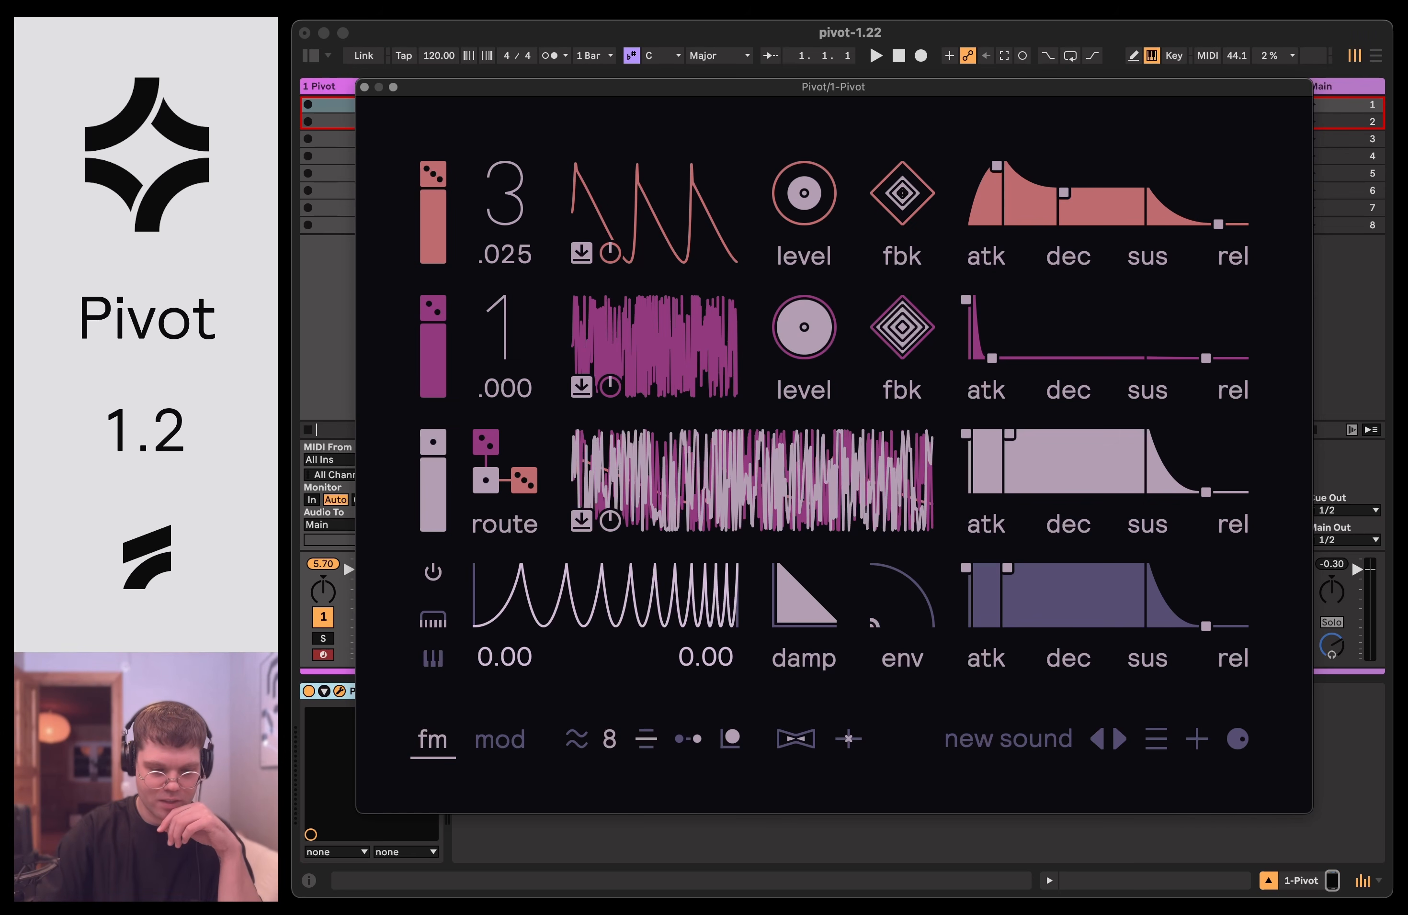
double_click(515, 610)
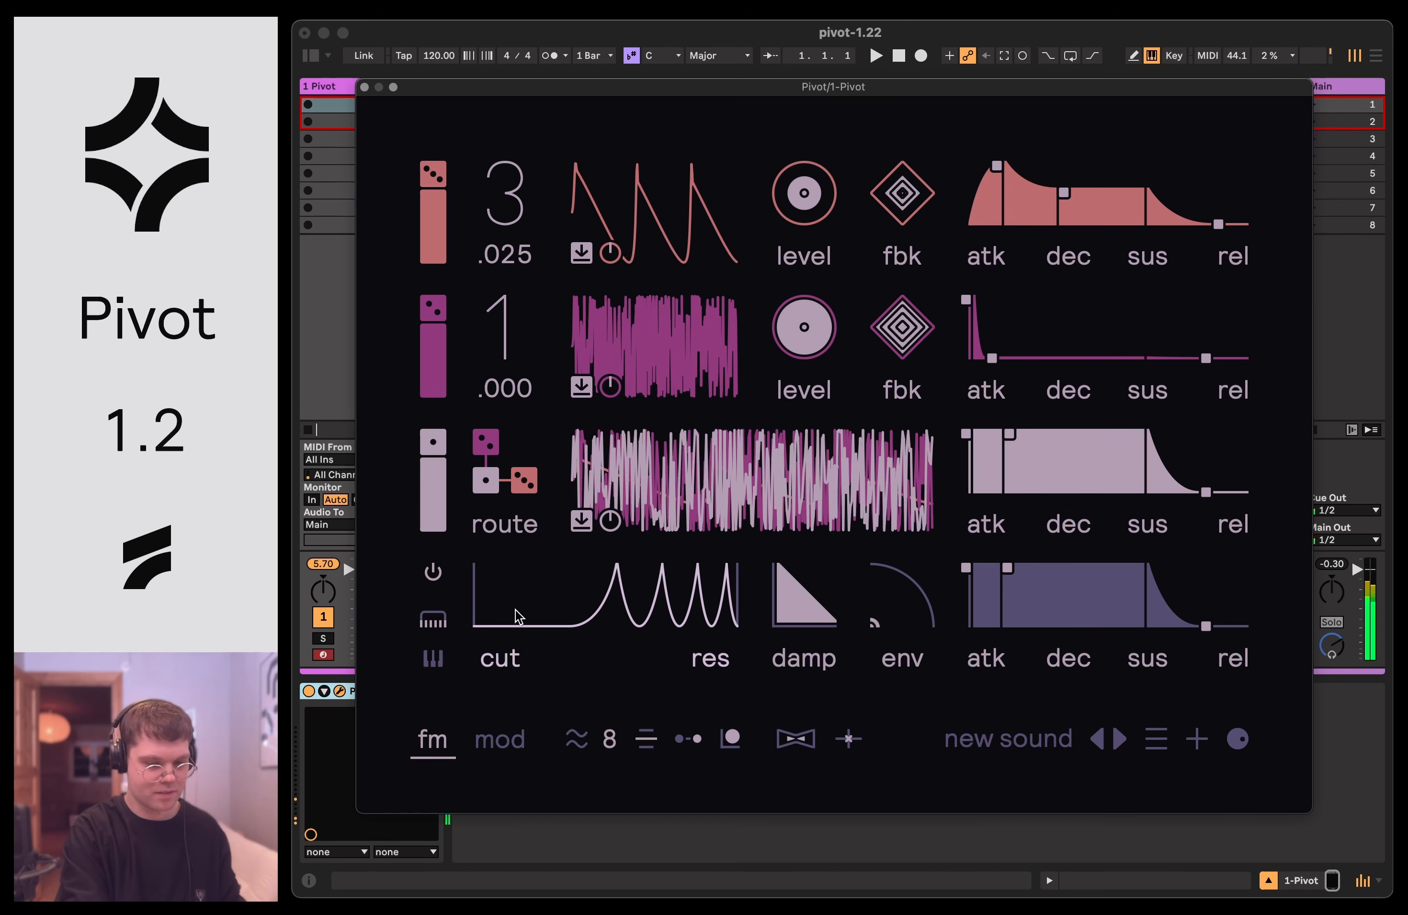
drag(517, 617, 517, 610)
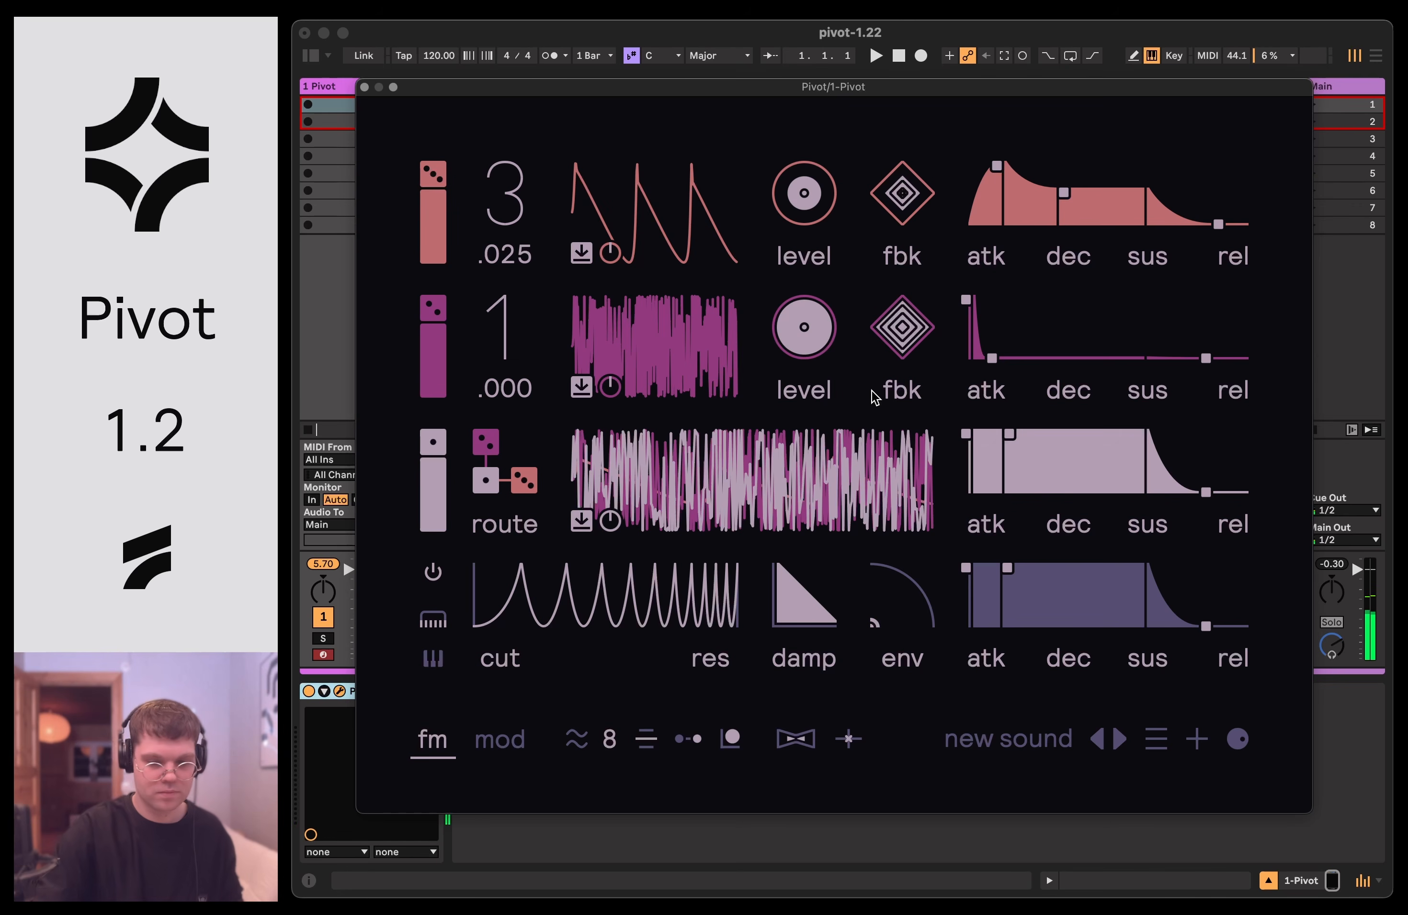
Give the two-dot operator a slightly longer decay, about half feedback and a level of roughly three quarters.
drag(991, 359, 1024, 357)
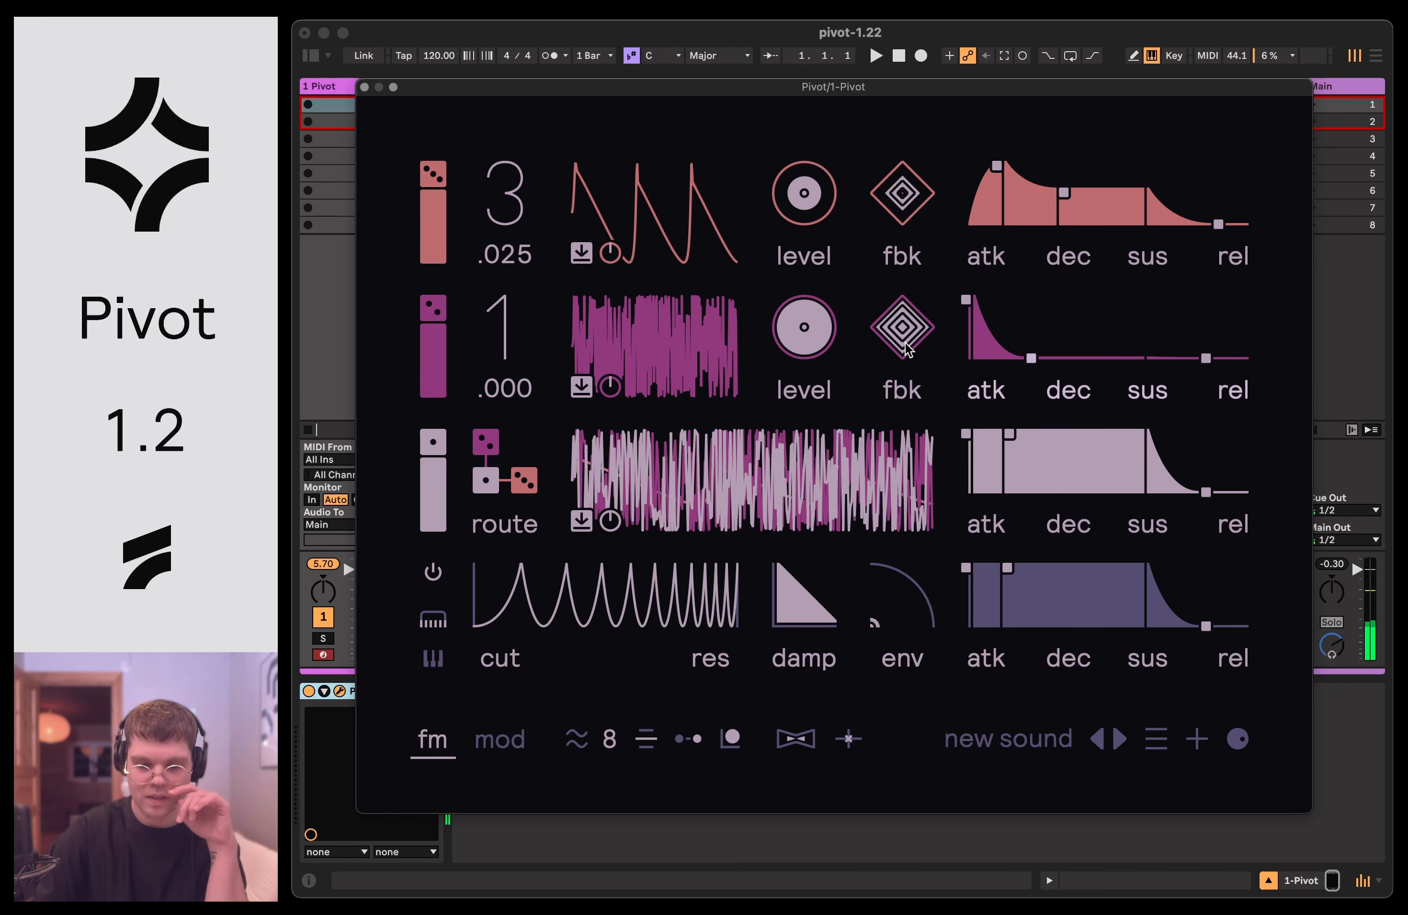
mouse_move(908, 343)
mouse_down()
mouse_move(901, 364)
mouse_move(897, 345)
mouse_up()
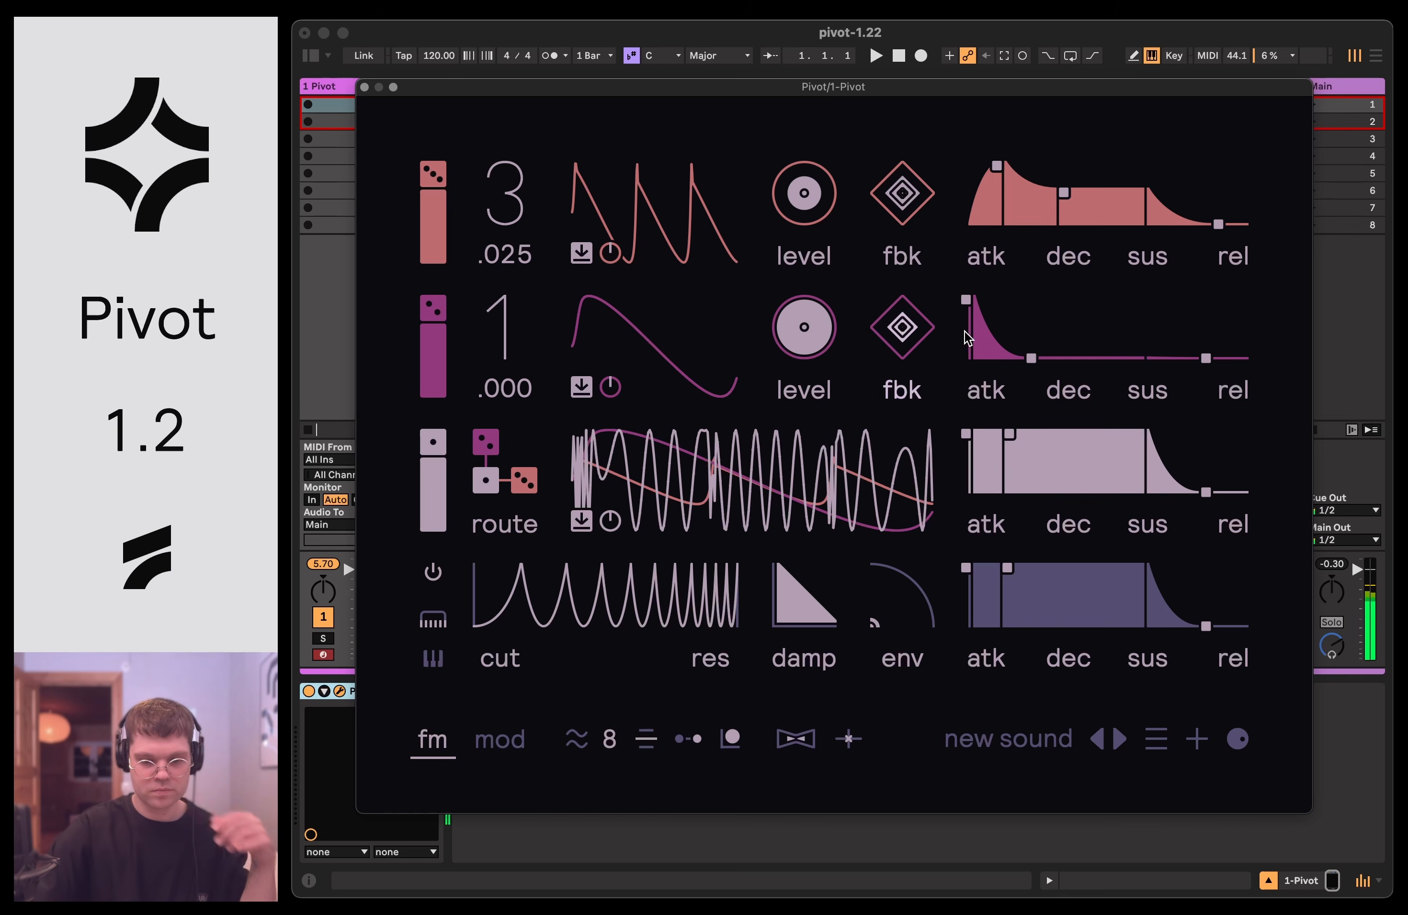
drag(1030, 358, 1005, 357)
drag(796, 333, 794, 335)
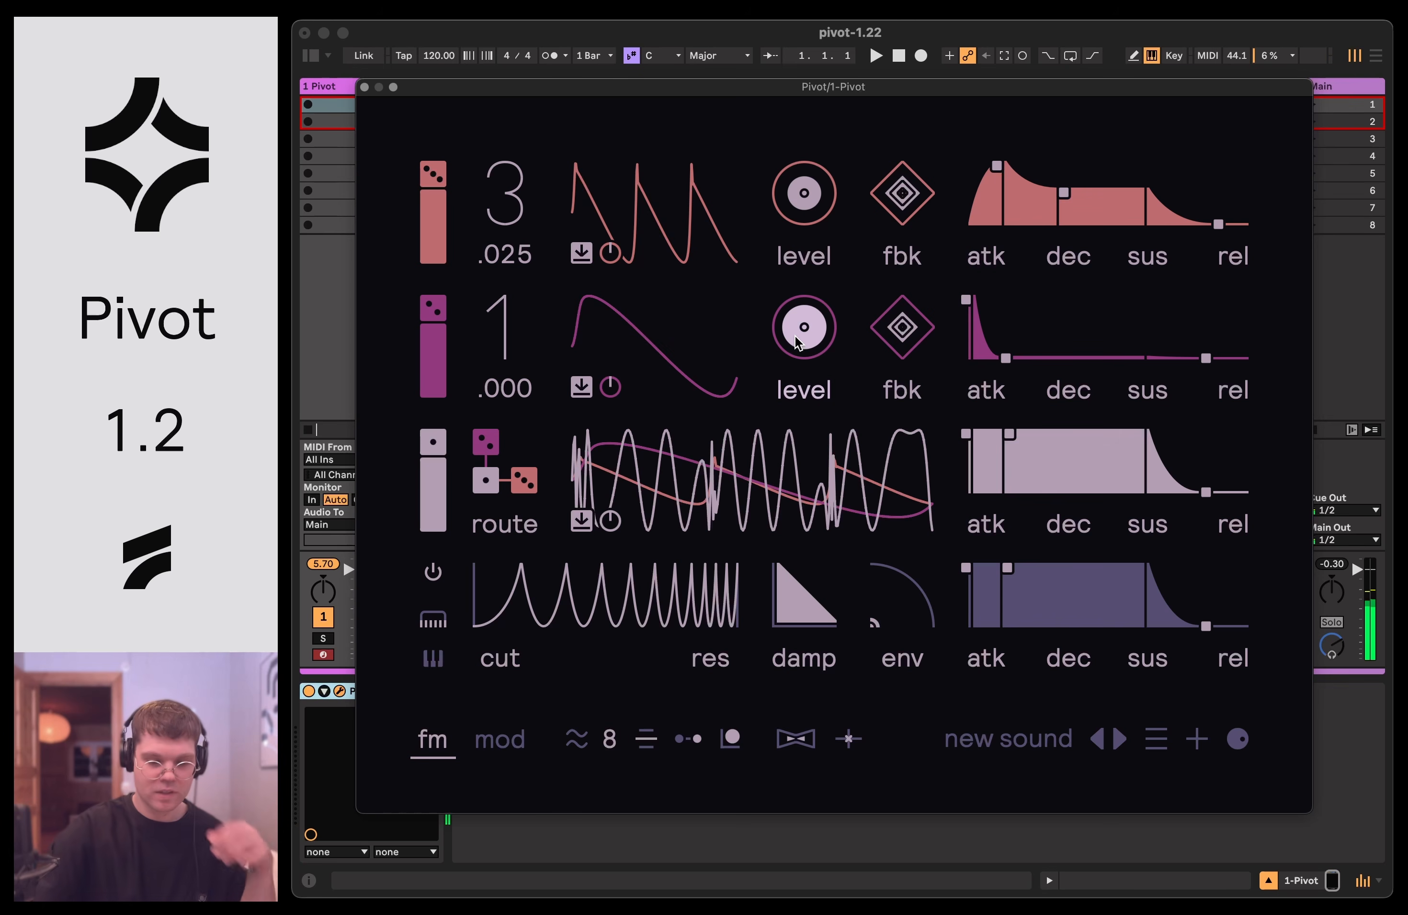
Lower the Comb filter's damp to a little over half, and reduce the two-dot operator's level and decay.
mouse_move(797, 594)
mouse_down()
mouse_move(797, 618)
mouse_move(797, 595)
mouse_up()
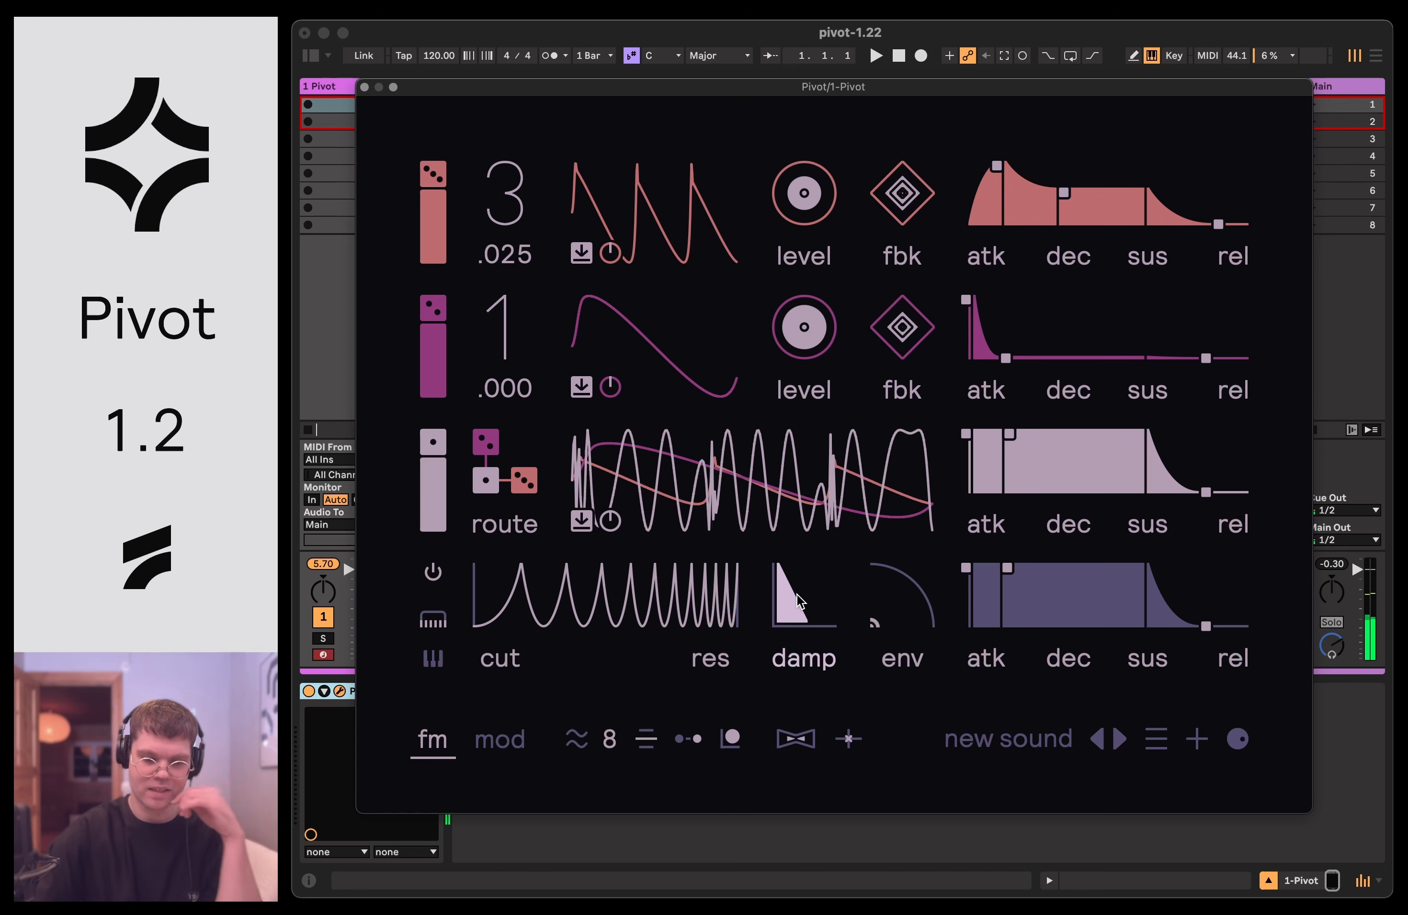
drag(796, 594, 796, 603)
drag(804, 328, 804, 337)
drag(1005, 357, 986, 356)
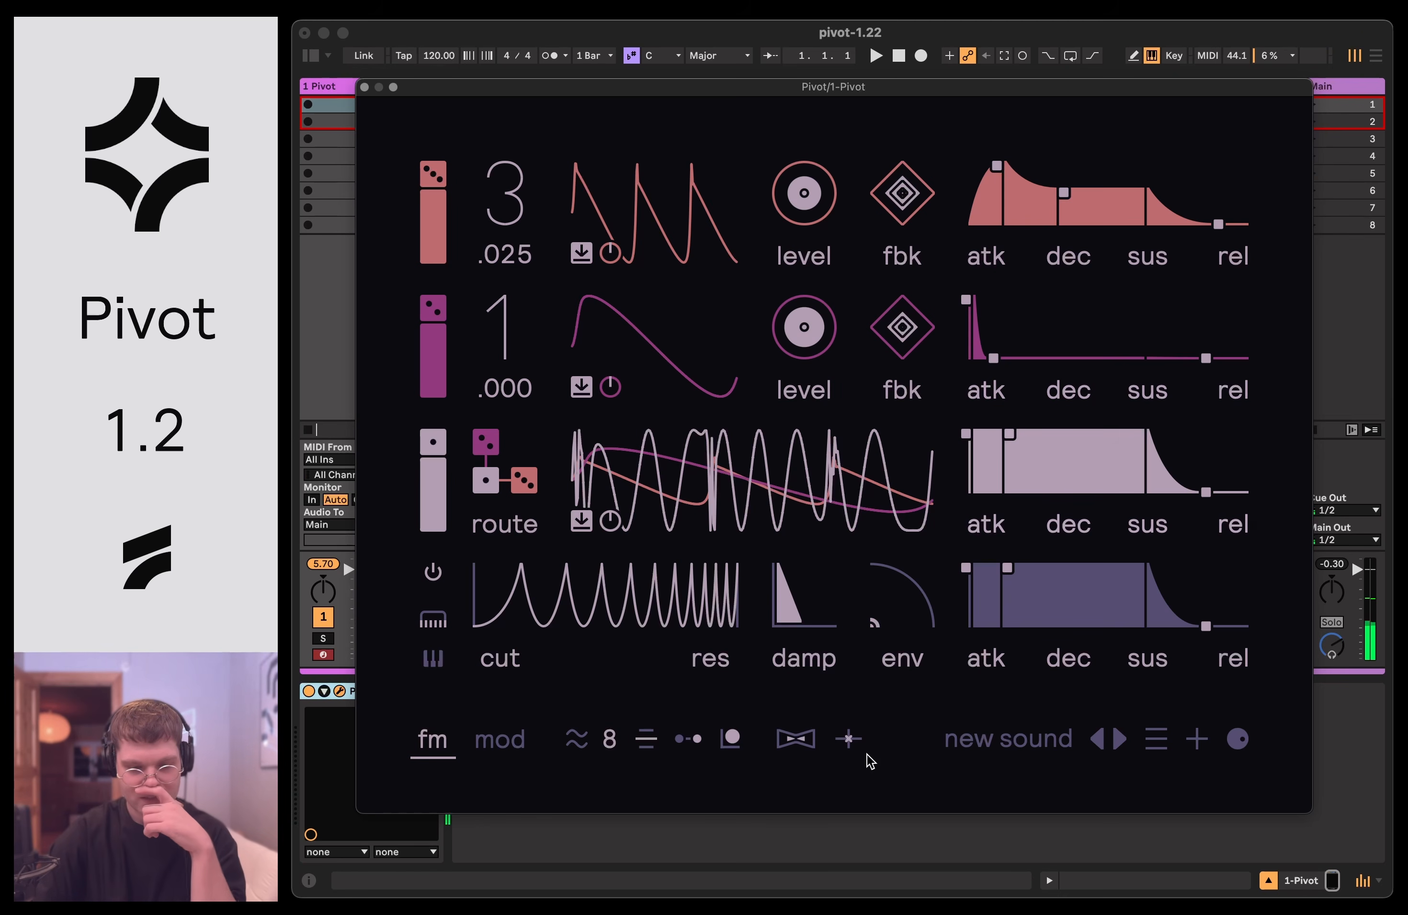
drag(831, 582, 832, 579)
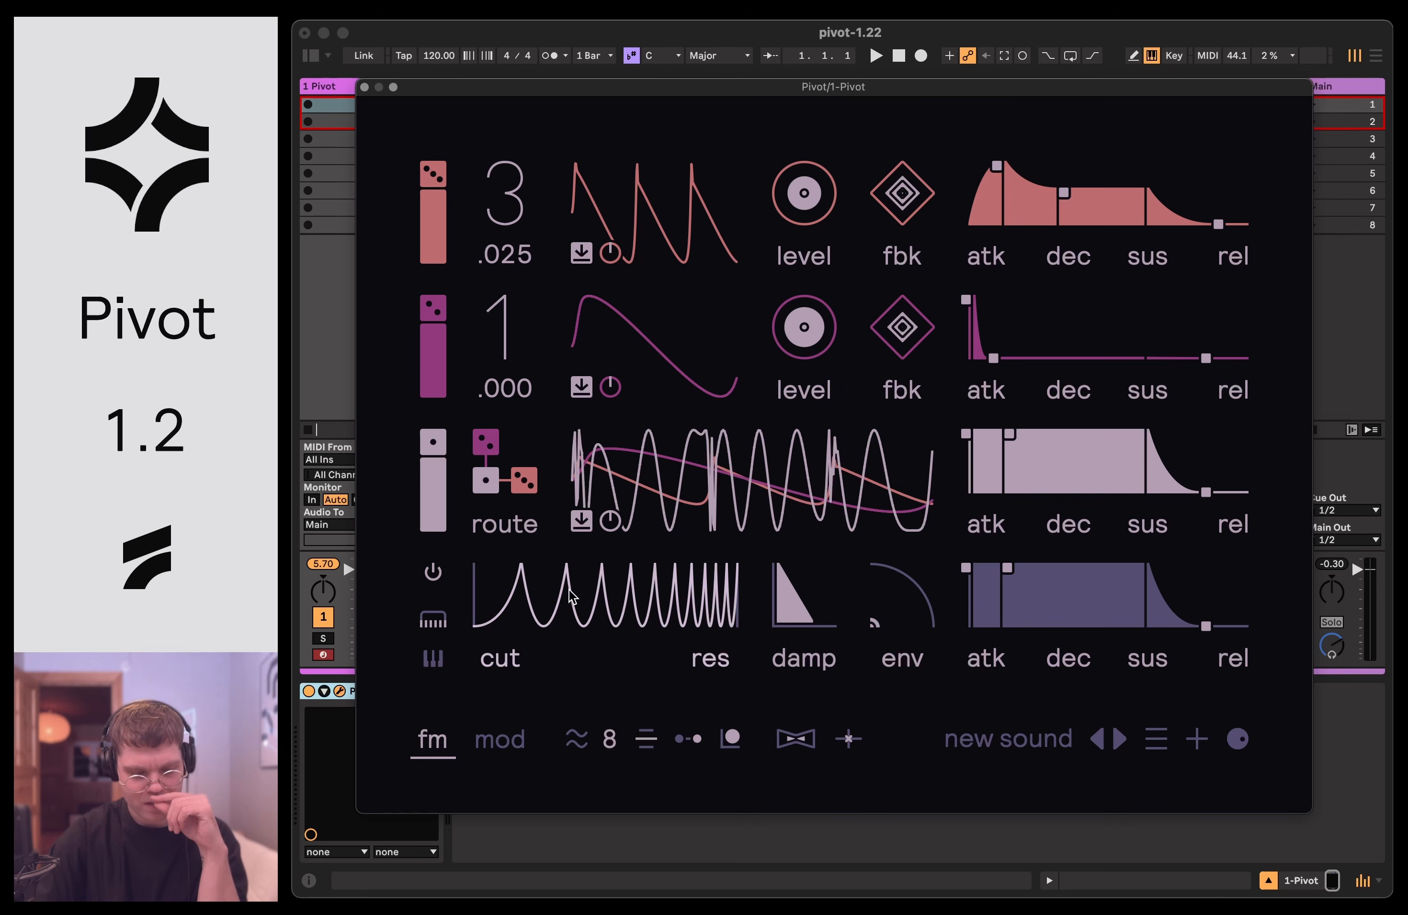
Look through the filter types SVF, Acid and Comb by switching the filter between them.
click(433, 618)
click(457, 682)
click(440, 615)
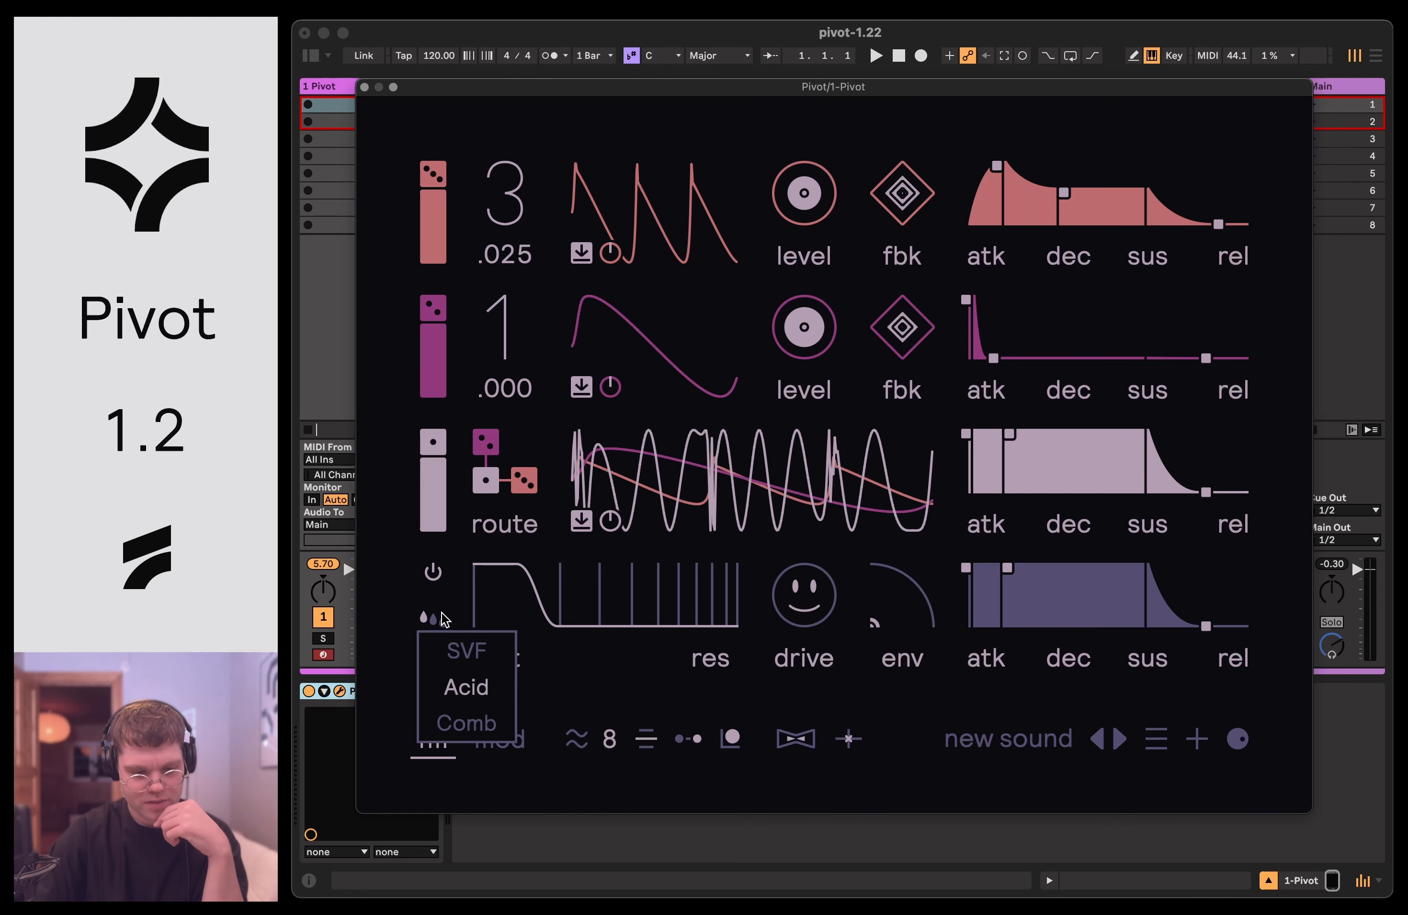
click(475, 719)
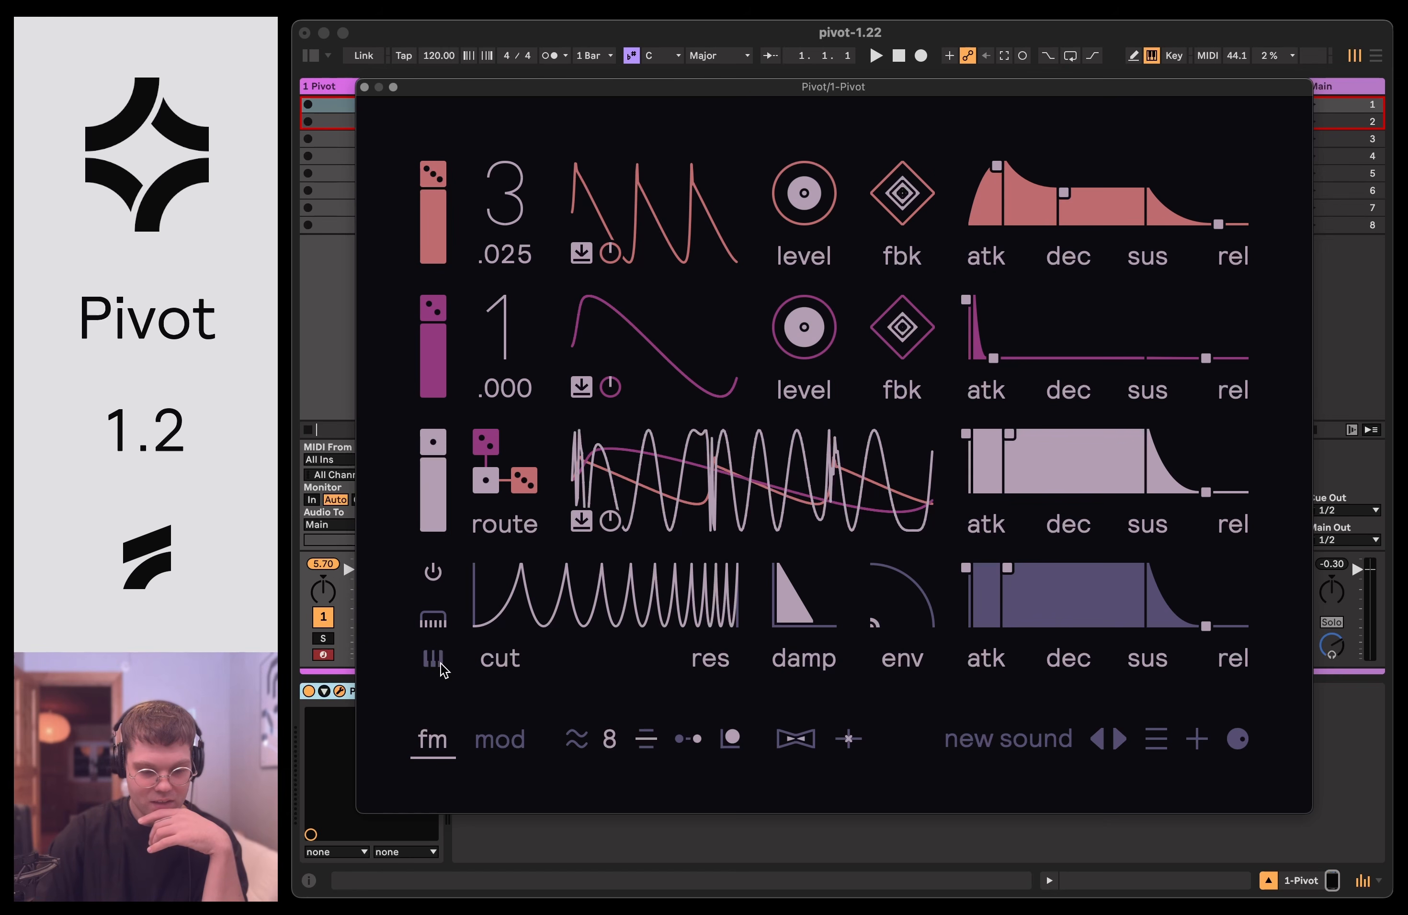
click(439, 618)
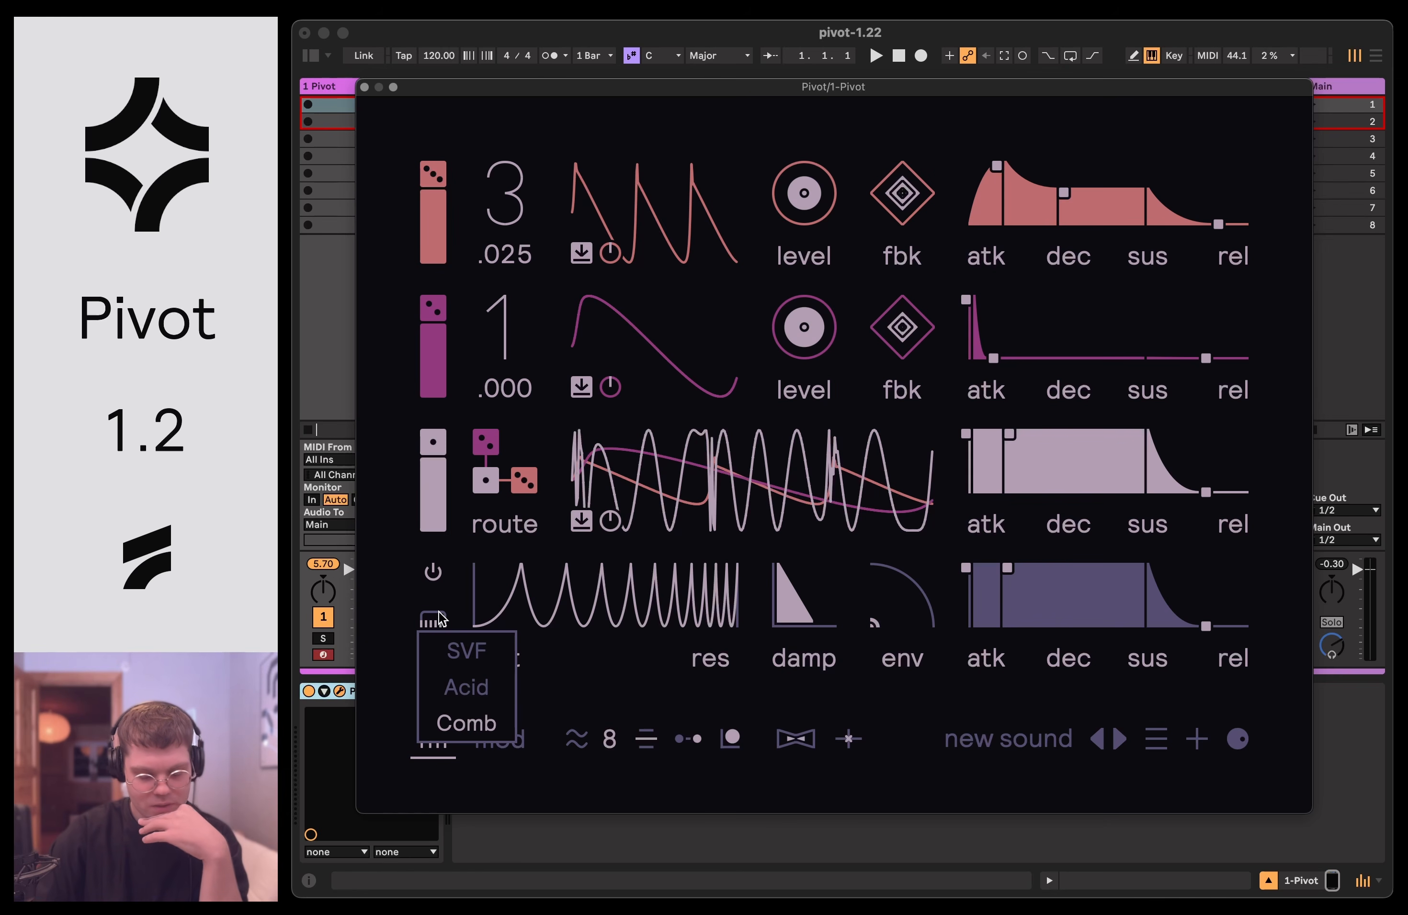
click(467, 651)
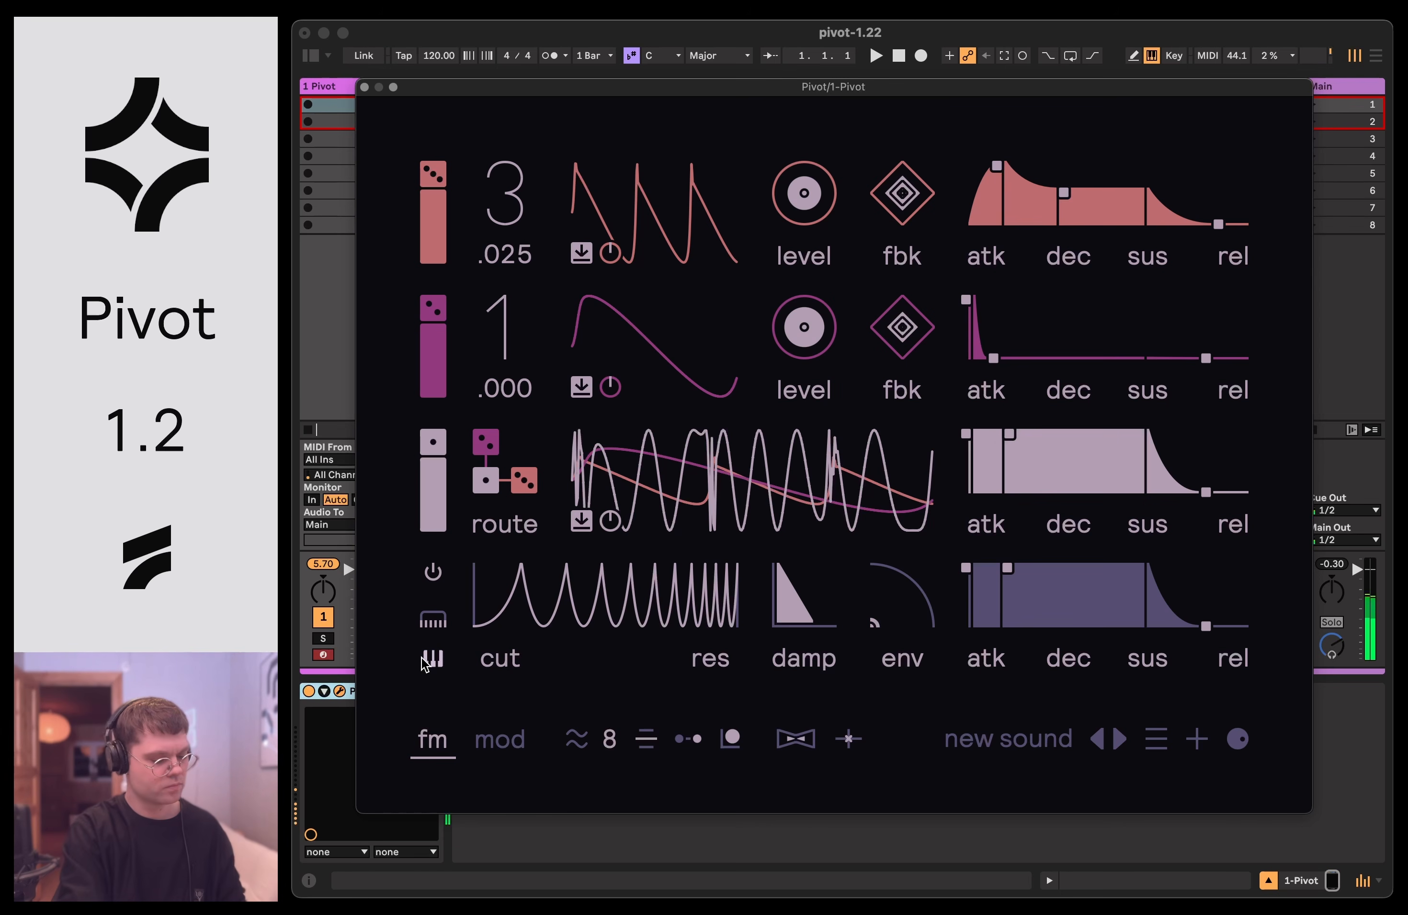
Load the init sound and shorten the one-dot operator's release.
click(1159, 744)
click(1225, 595)
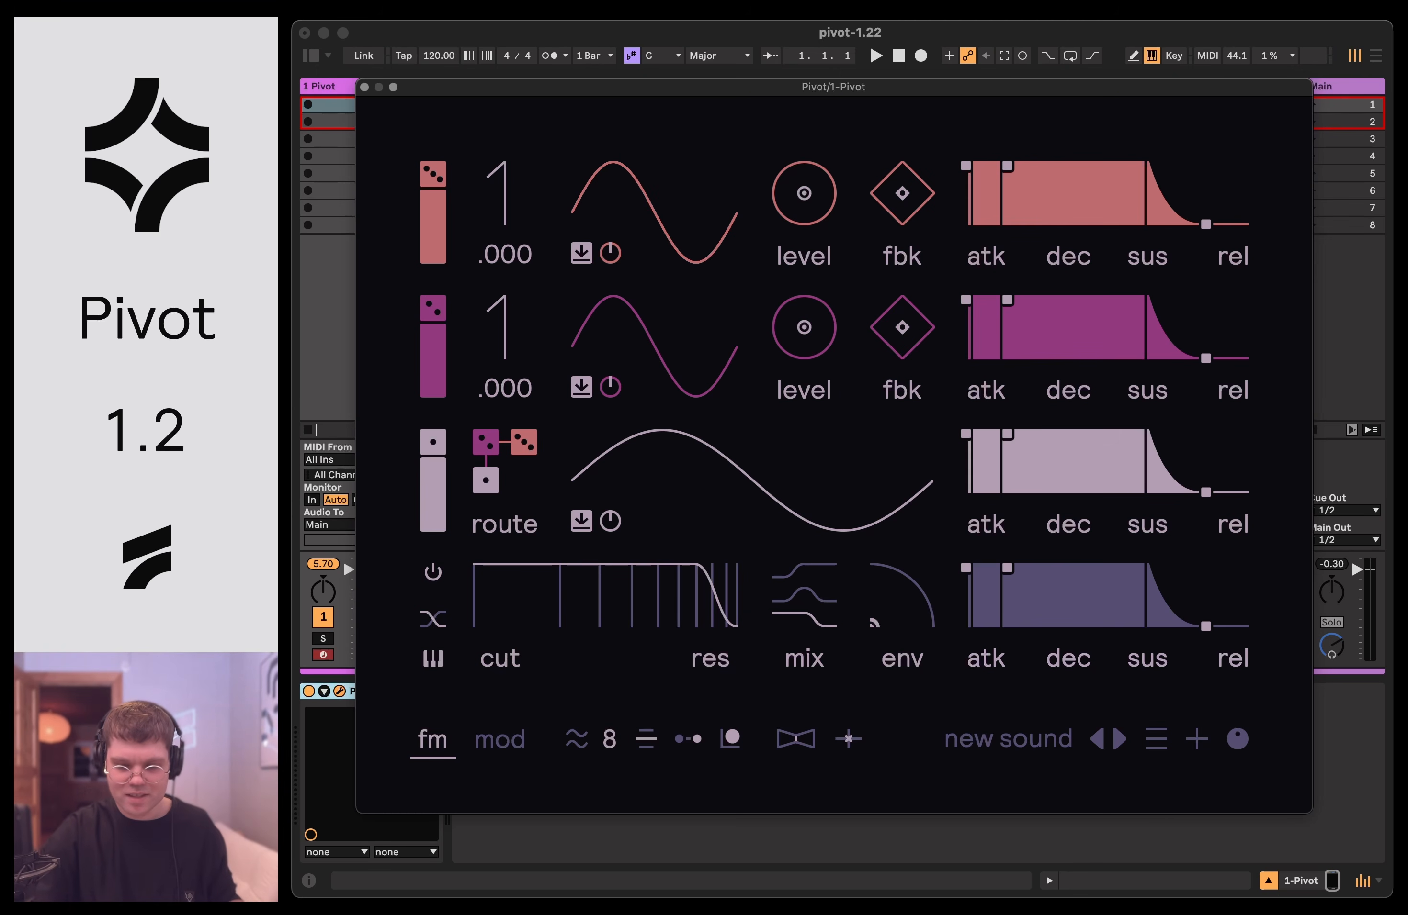
drag(1188, 452, 1164, 475)
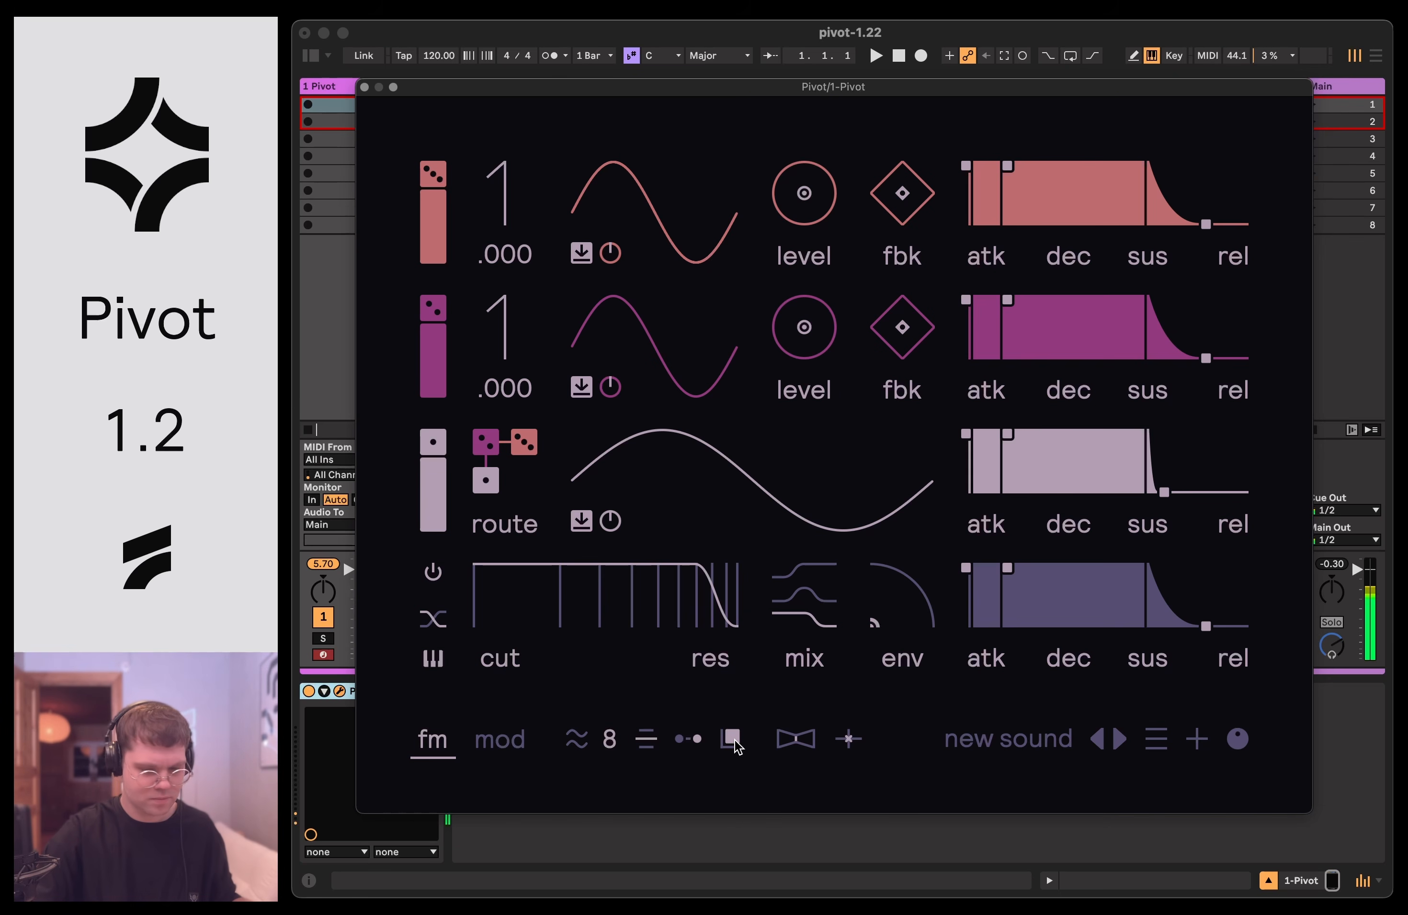
Compare the circle and square voice modes, keep the square one, and raise the two-dot operator's level to about half.
drag(733, 738, 733, 739)
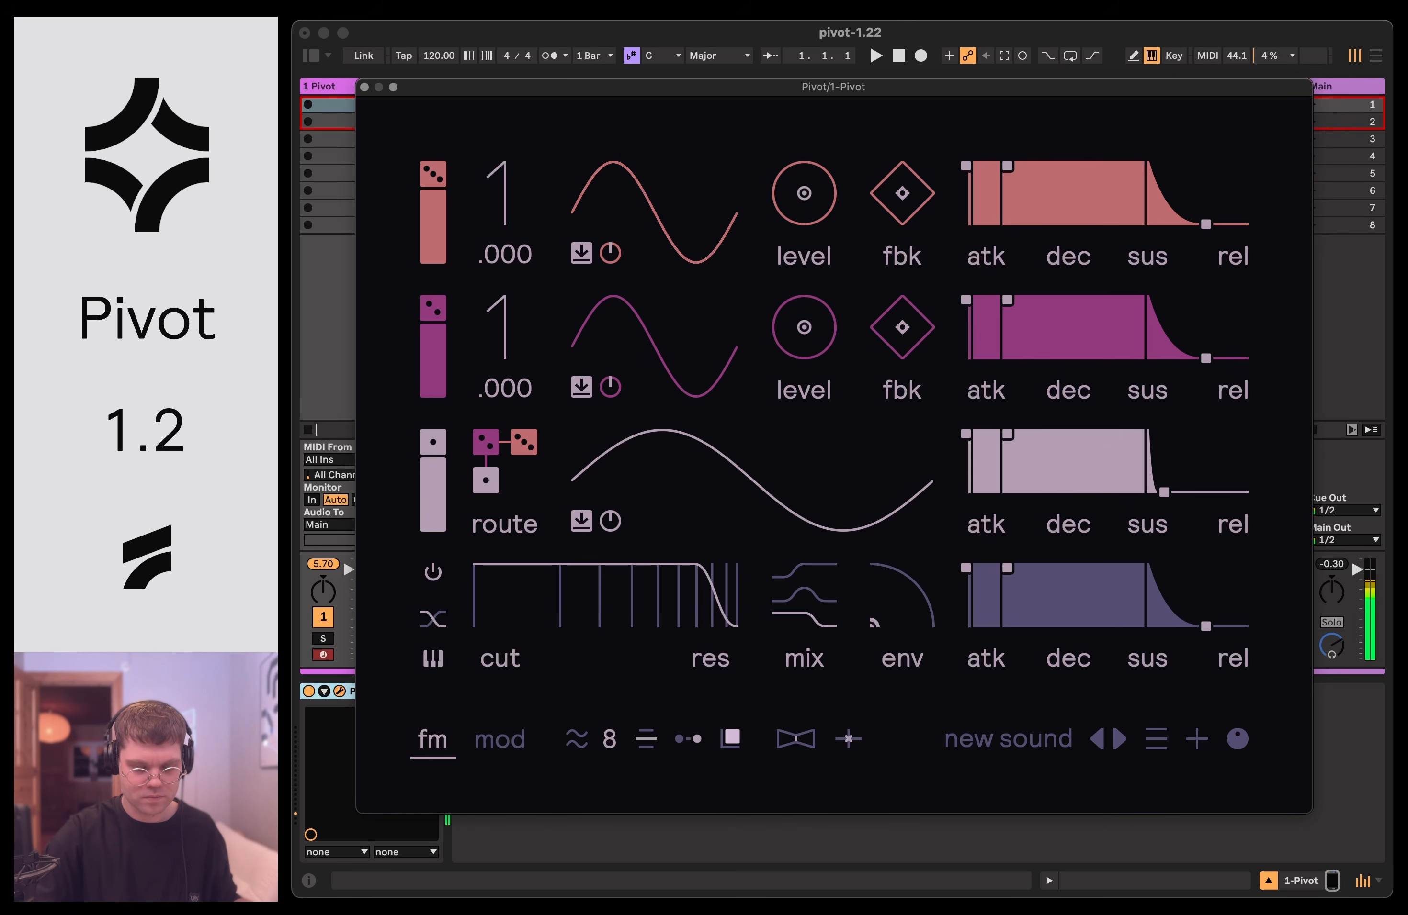
drag(733, 739, 734, 739)
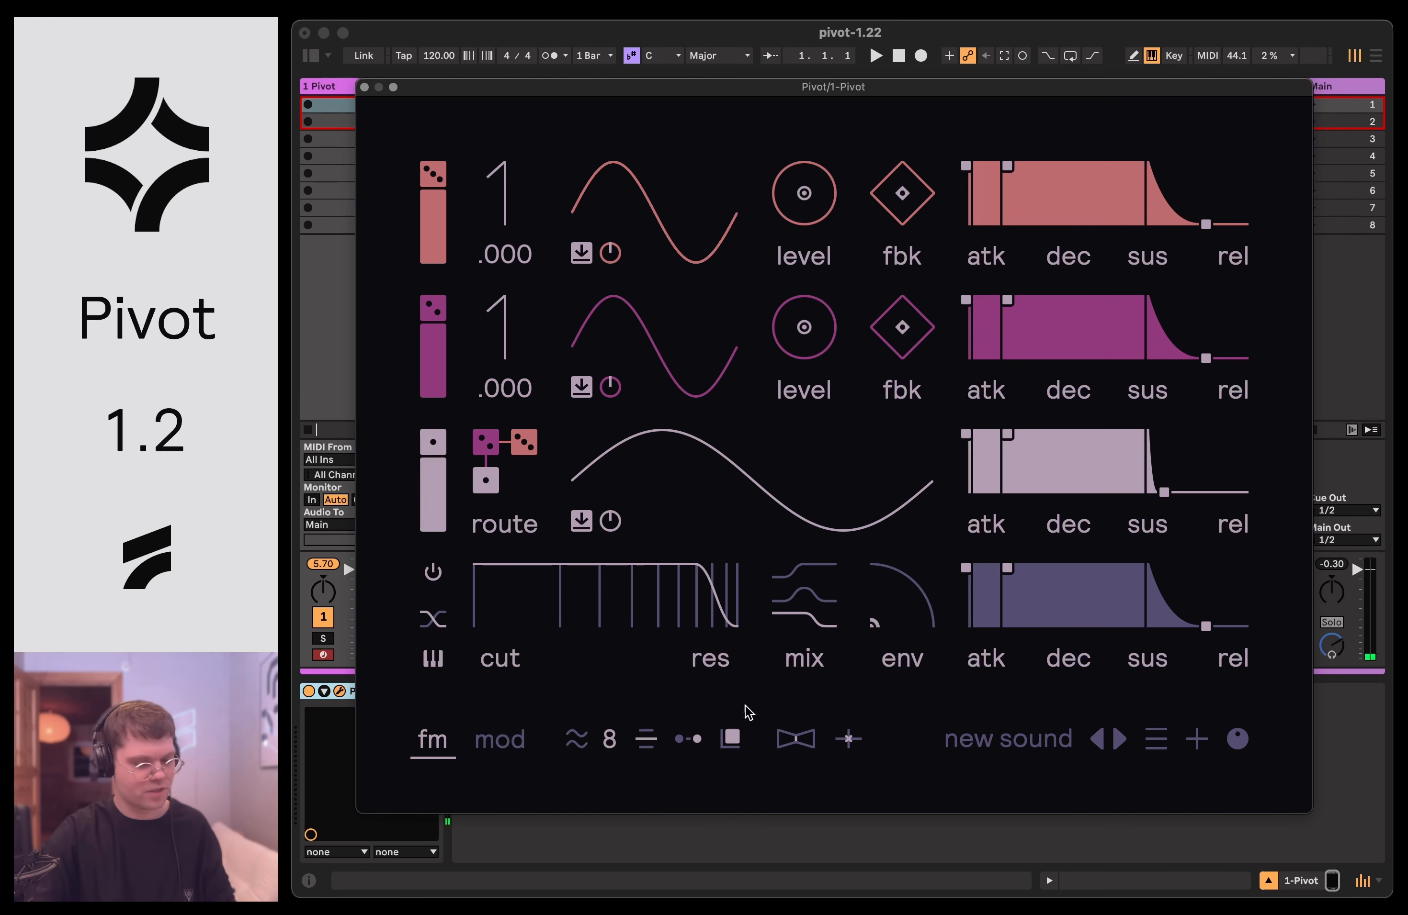
drag(824, 333, 824, 308)
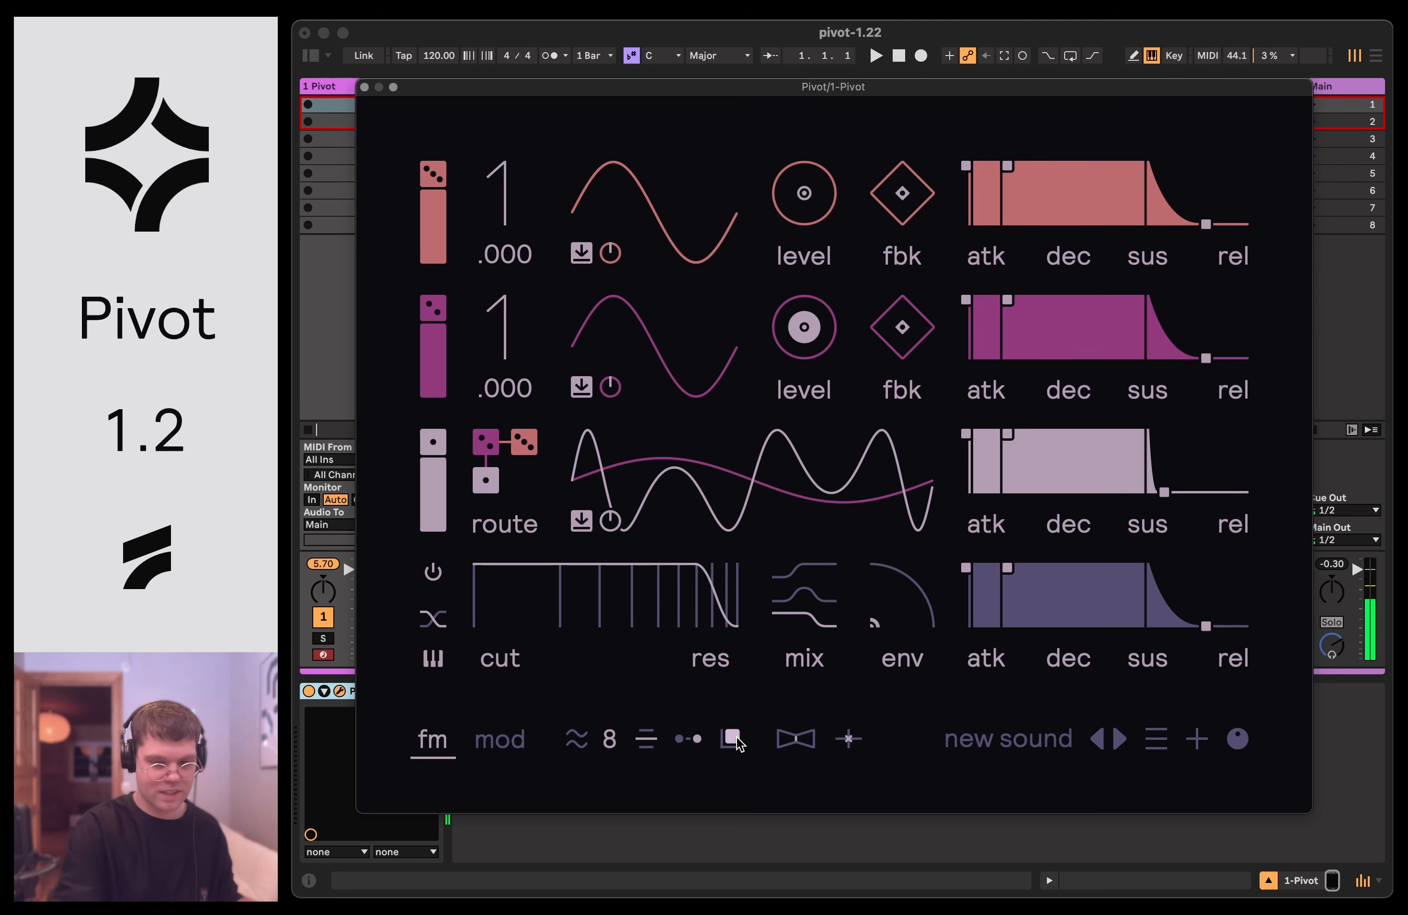
Shape the two-dot operator with a short decay, sustain around 36.5, moderate feedback and a level of 97.00.
drag(1006, 300, 1013, 339)
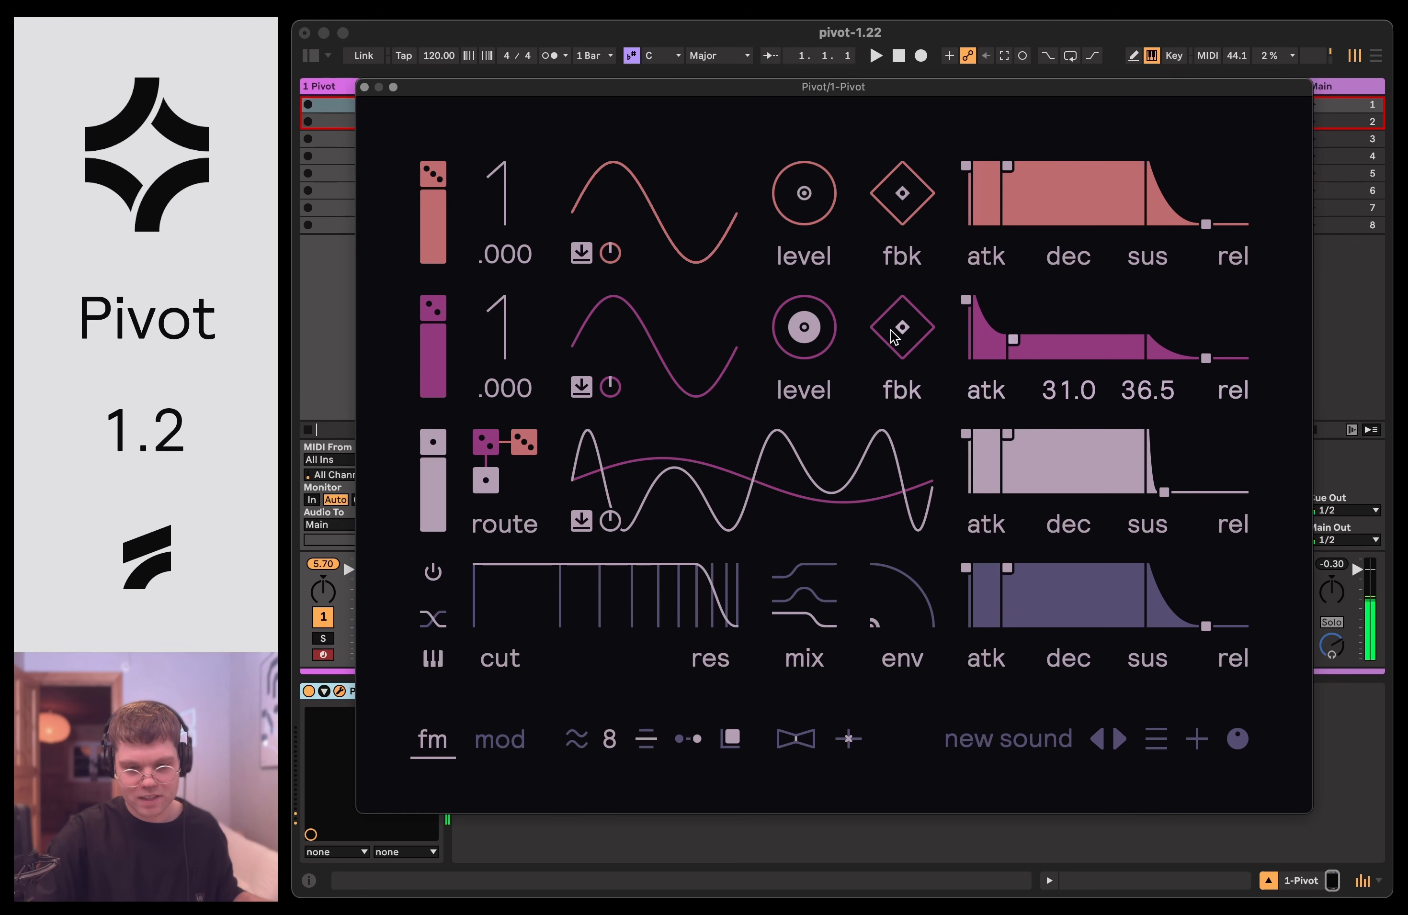
mouse_move(893, 337)
mouse_down()
mouse_move(893, 315)
mouse_move(891, 335)
mouse_up()
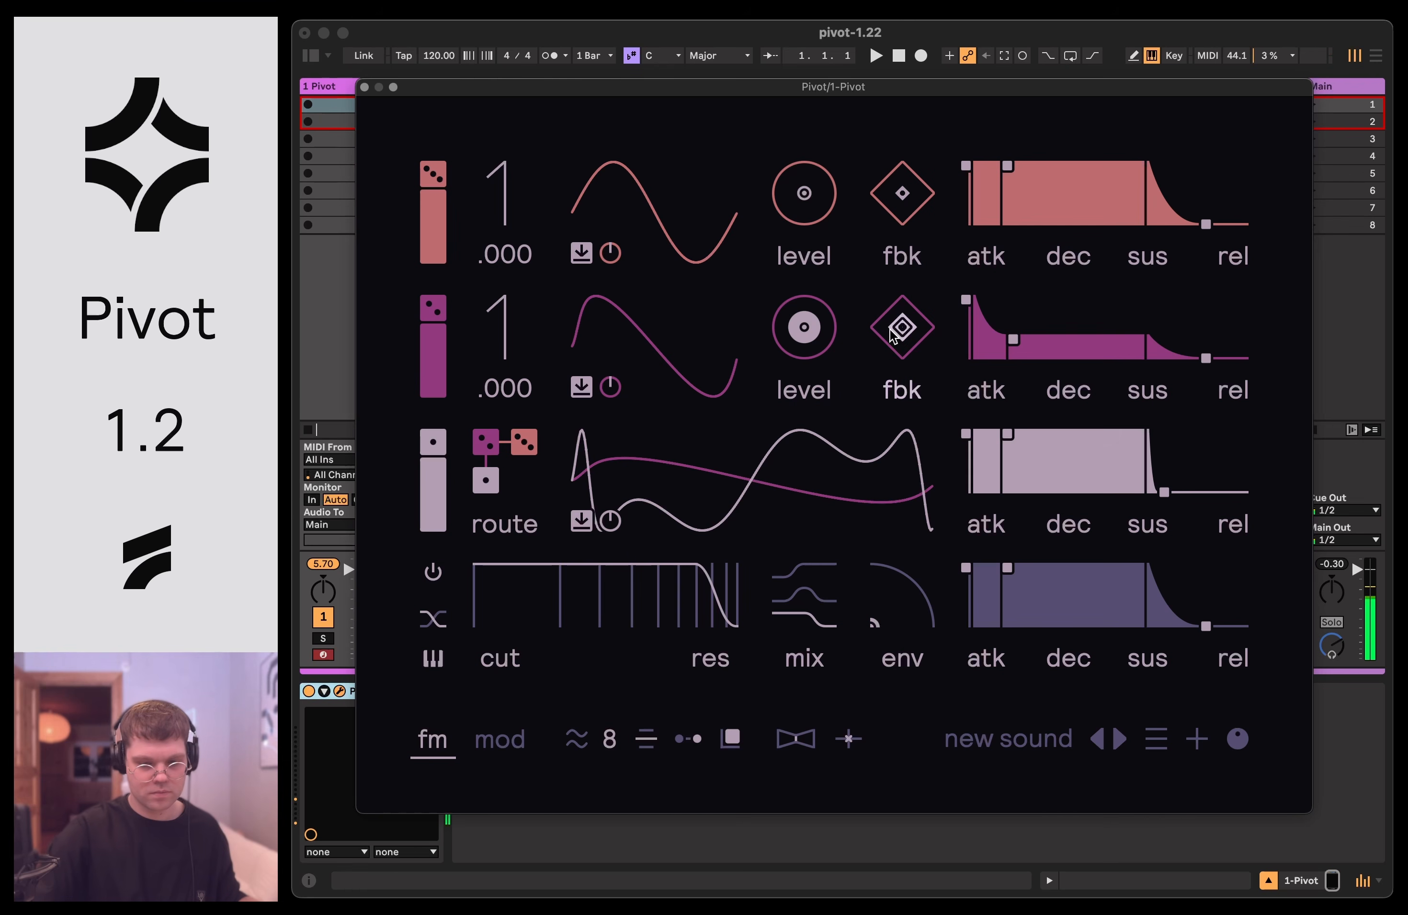
drag(805, 338, 805, 300)
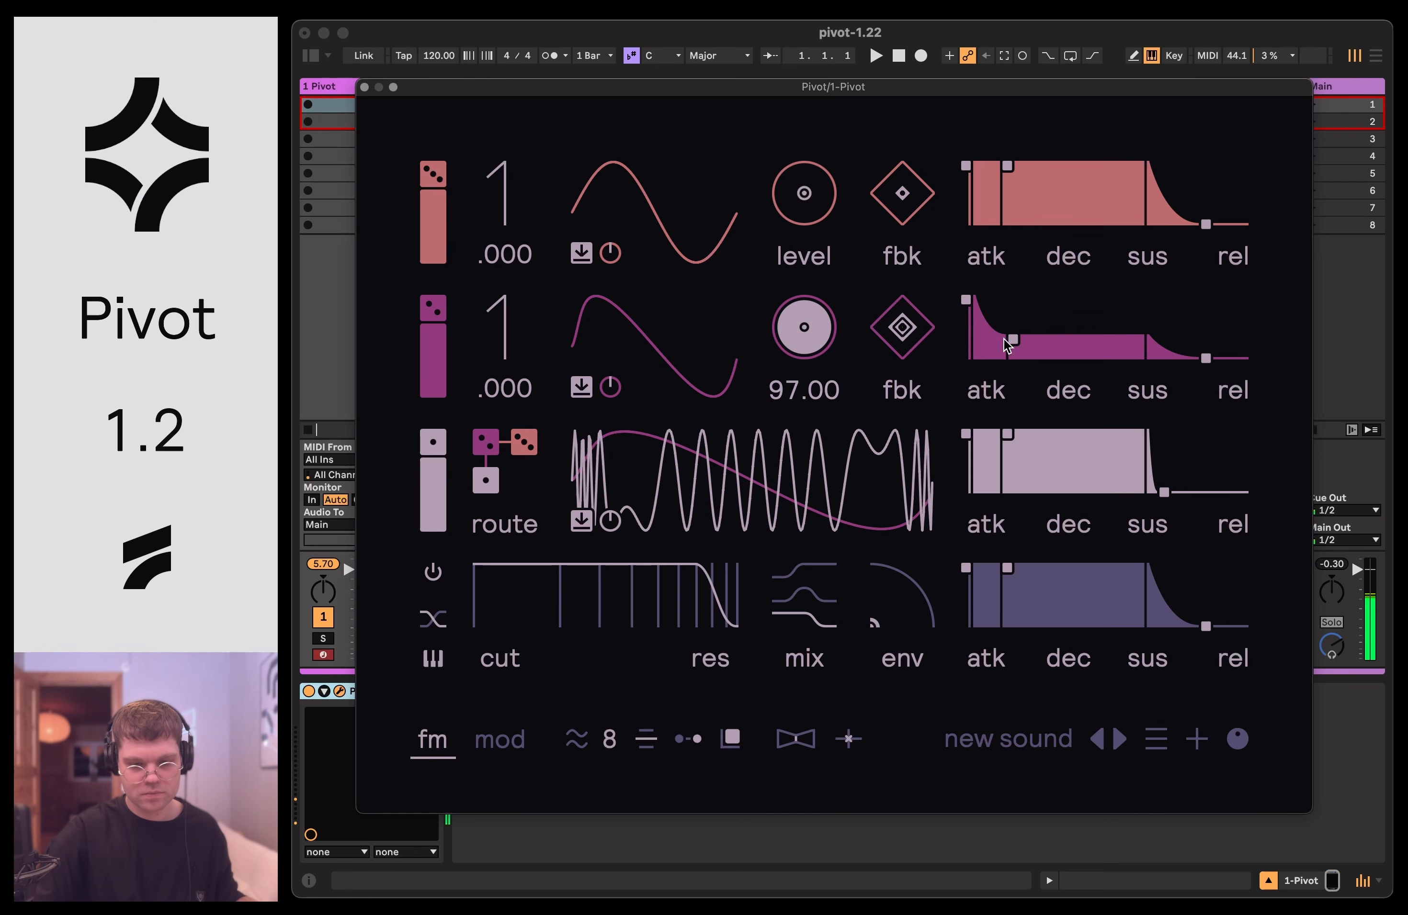
mouse_move(1004, 345)
mouse_down()
mouse_move(911, 324)
mouse_move(994, 339)
mouse_up()
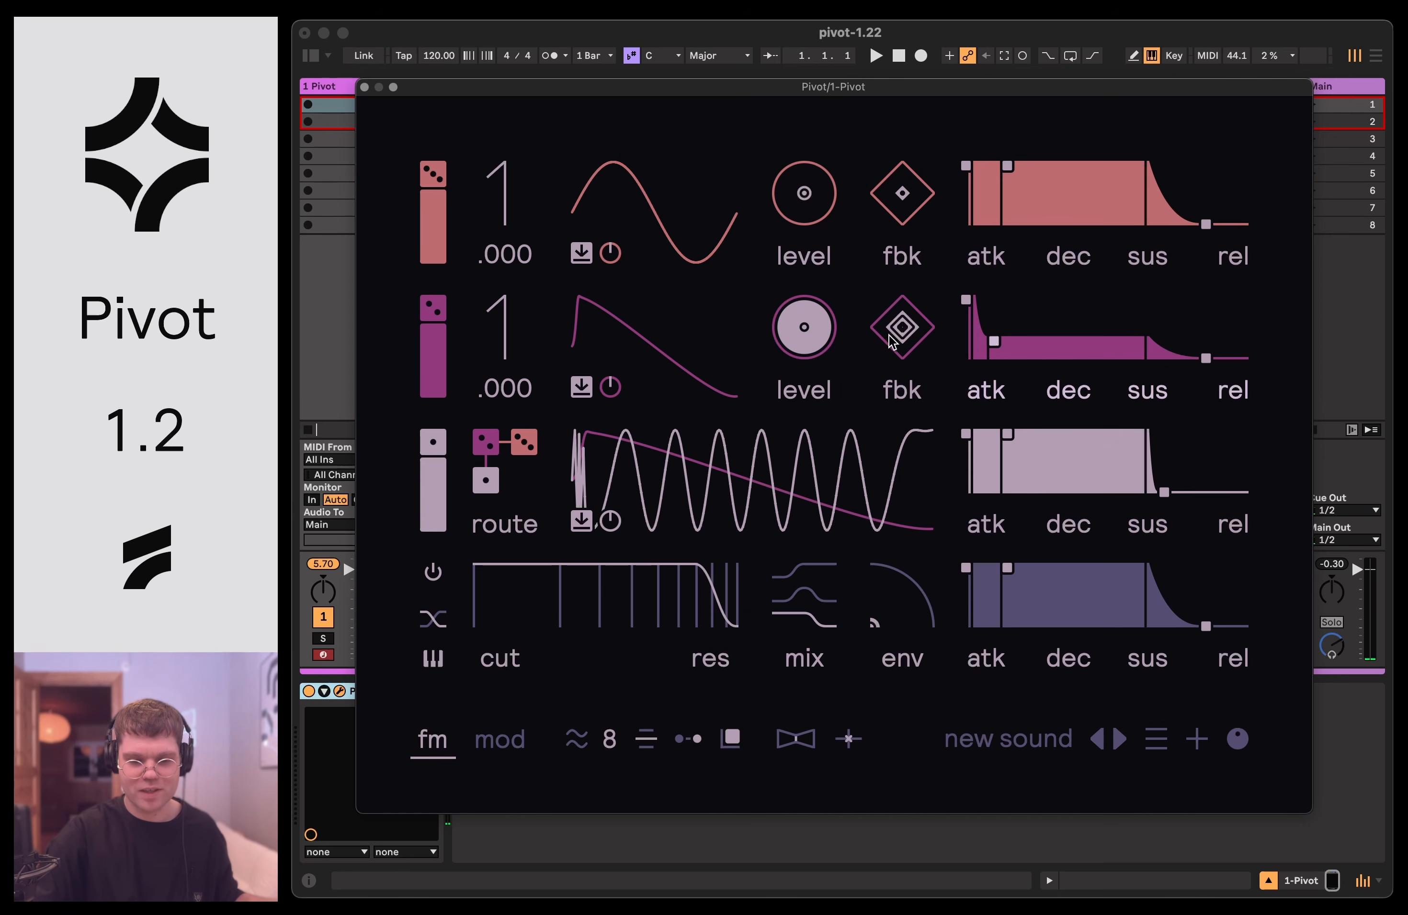
Increase the two-dot operator's level, feedback and decay time, and shorten the one-dot operator's release slightly.
drag(834, 340, 834, 333)
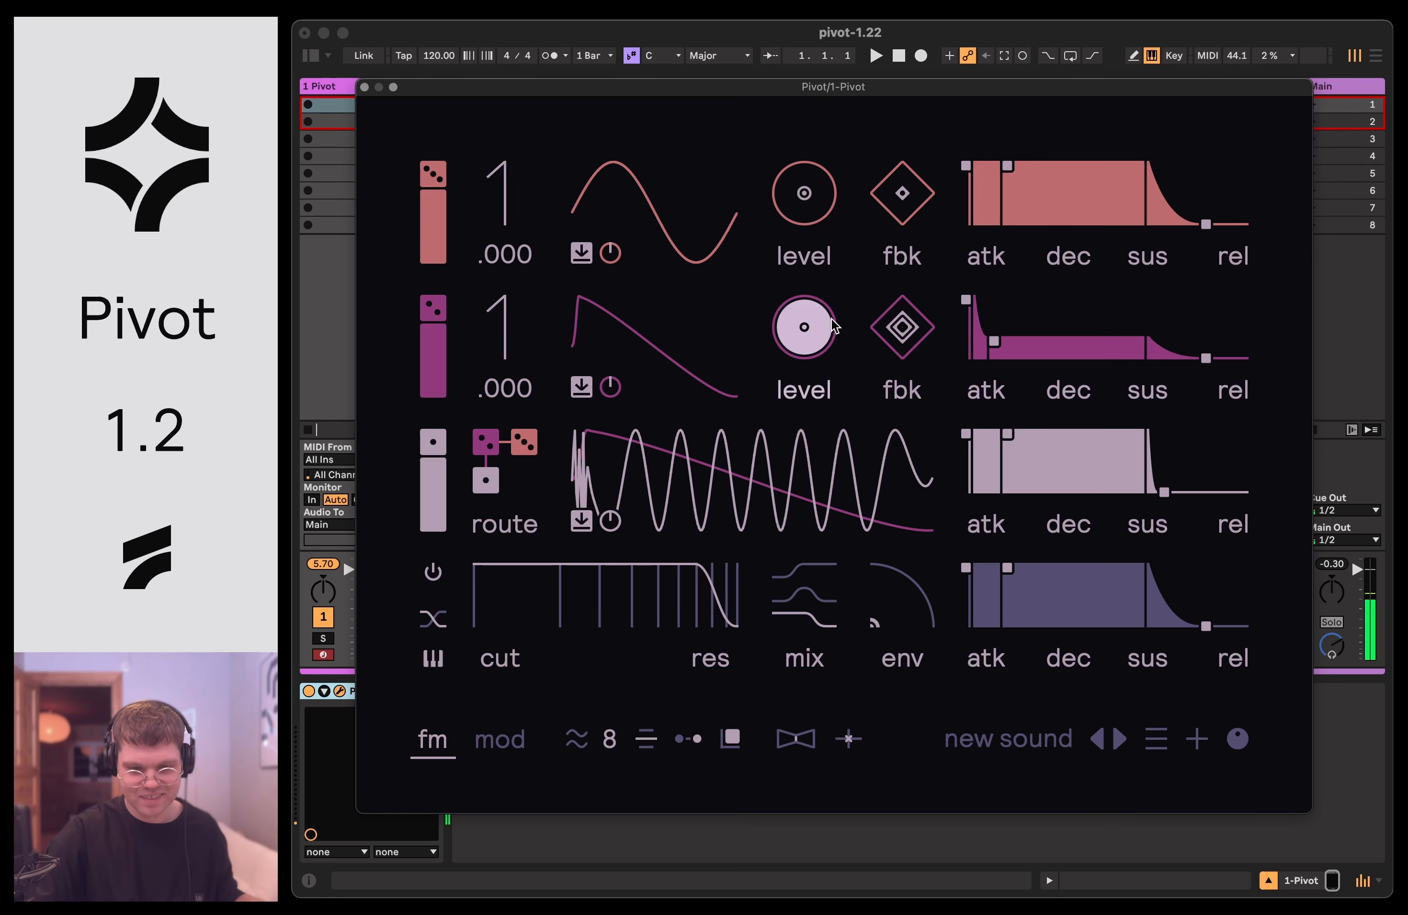
drag(831, 318, 902, 312)
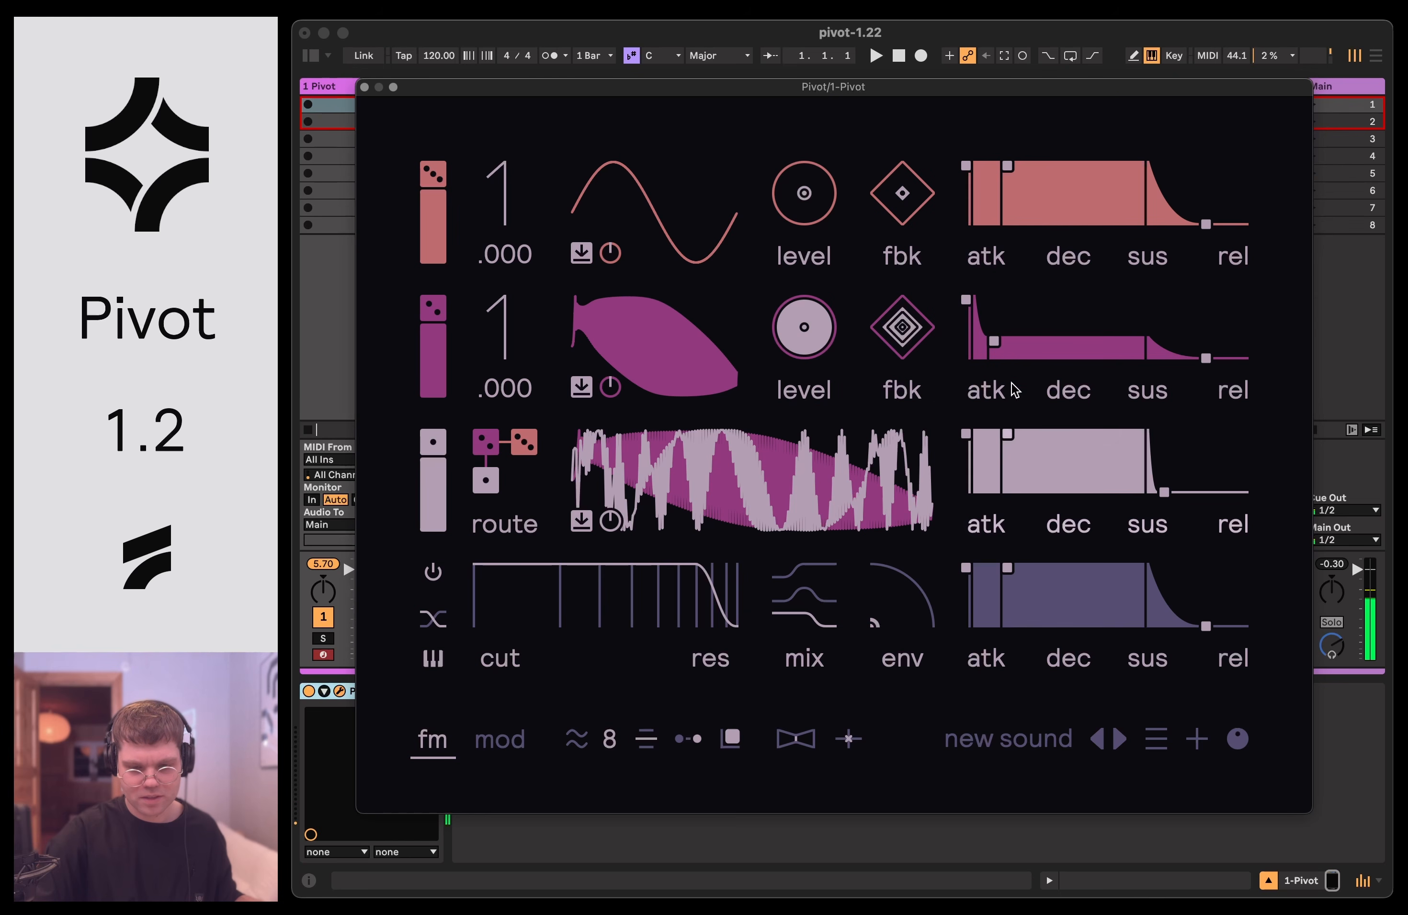
drag(994, 342, 1028, 342)
drag(1163, 492, 1159, 492)
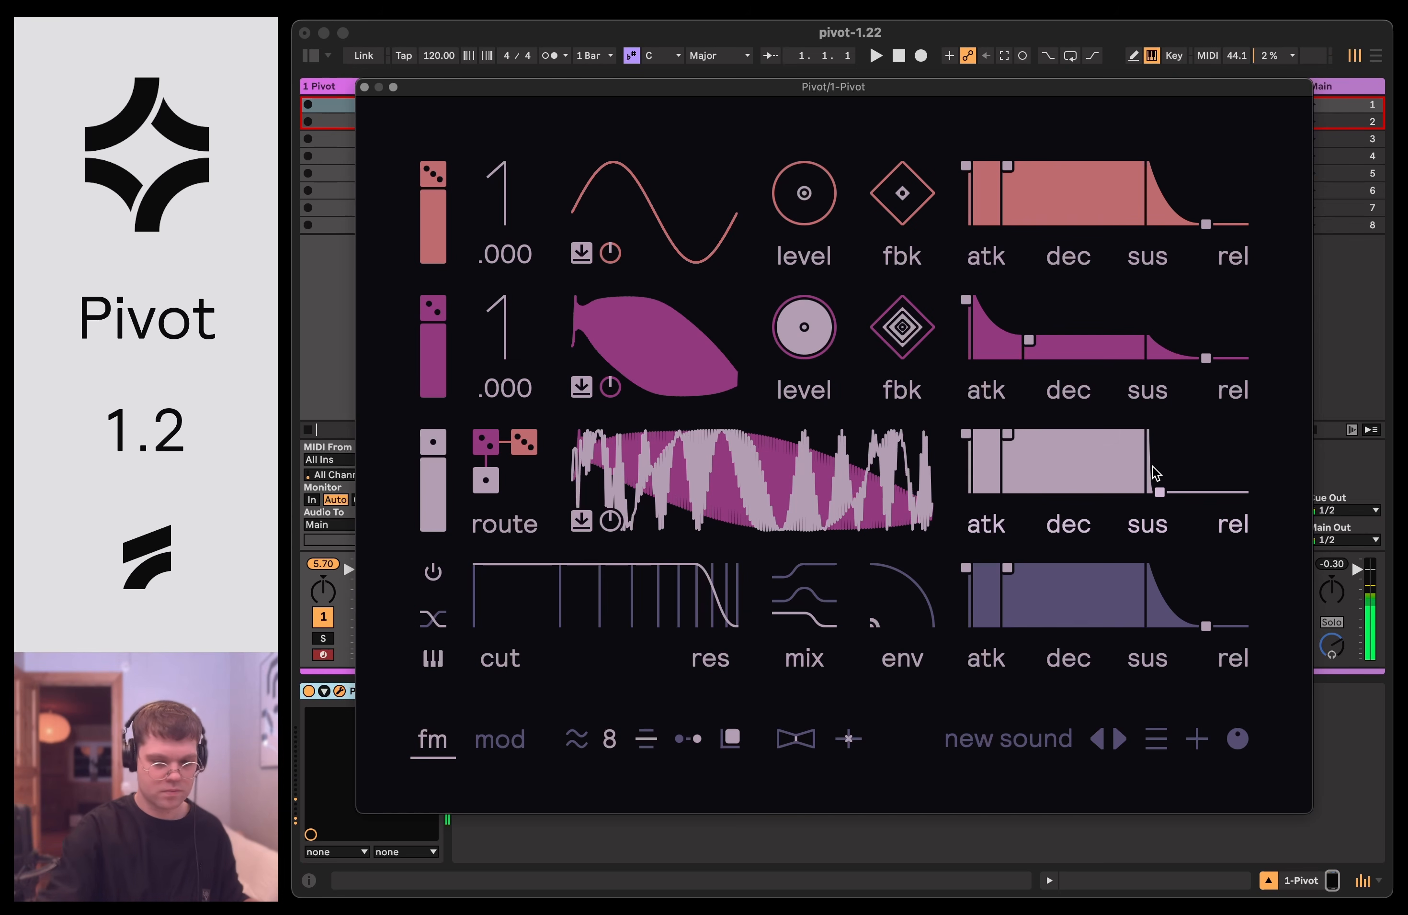
drag(898, 304, 898, 333)
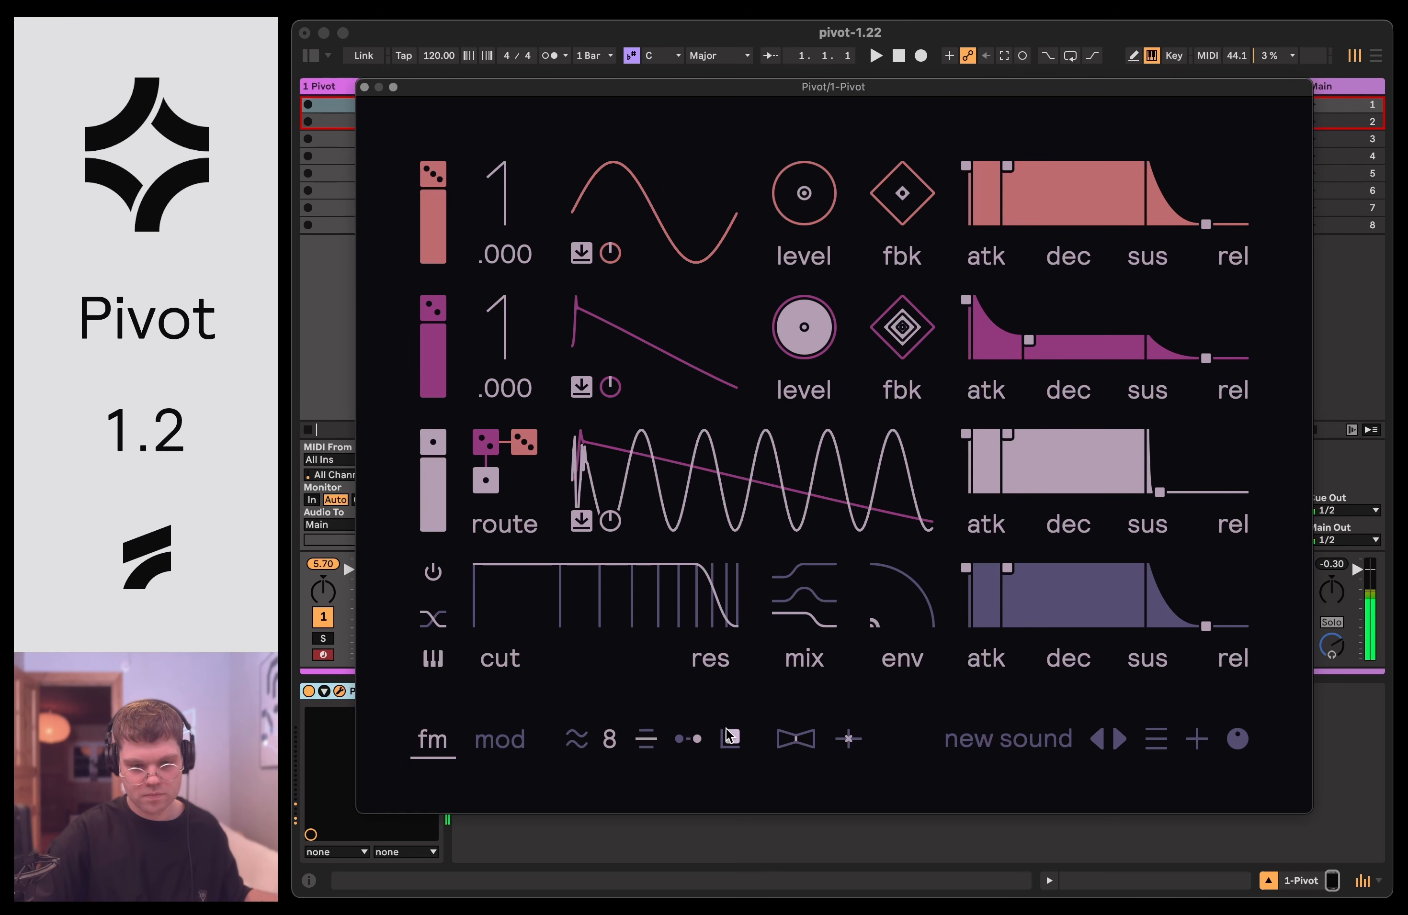
Load the lead preset glo-fi.
click(1147, 738)
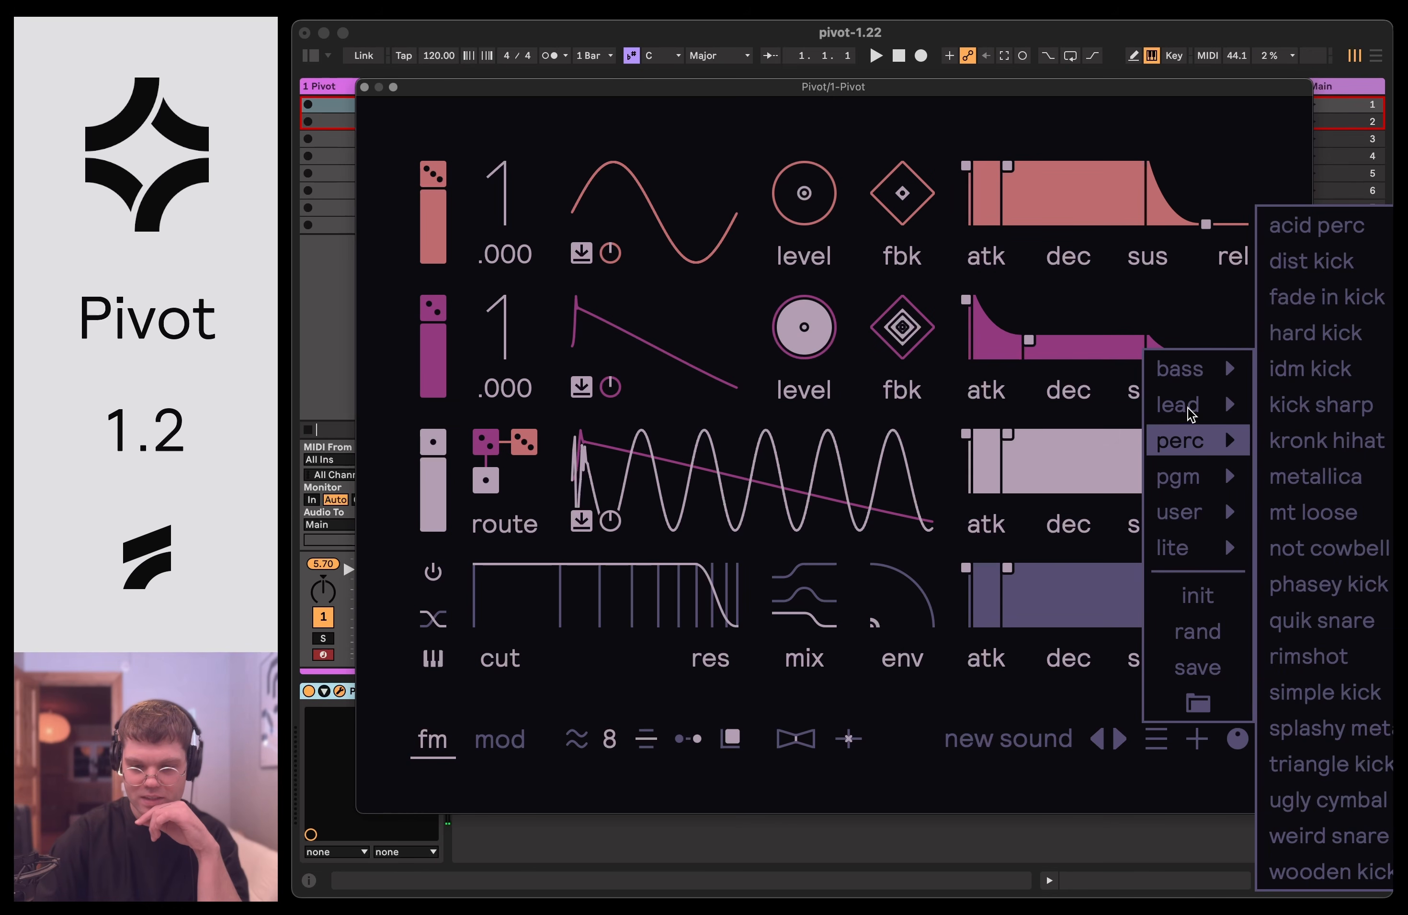
mouse_move(1219, 406)
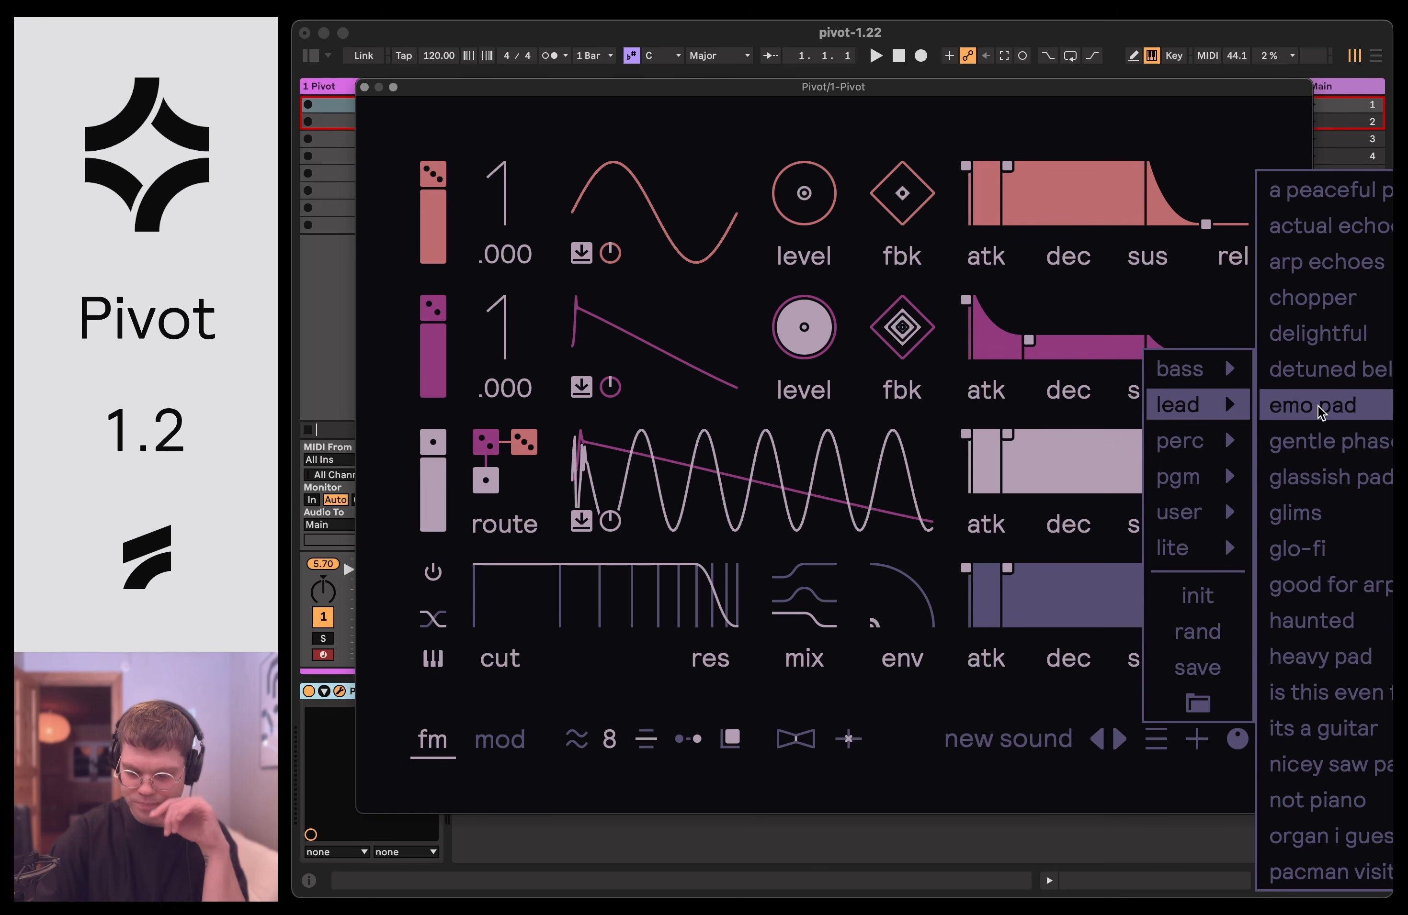
click(1319, 549)
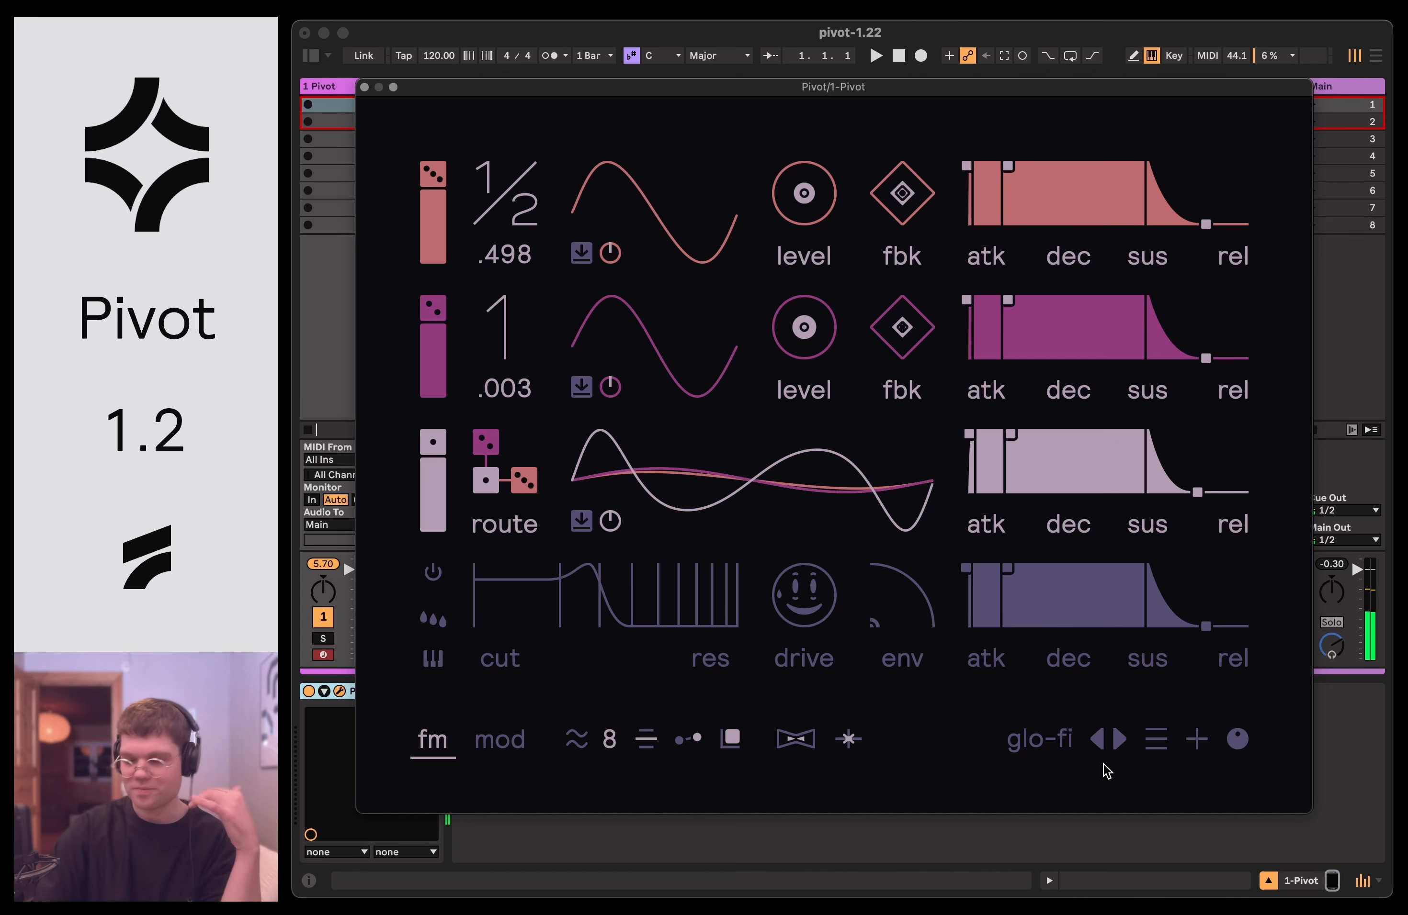
Replace the glo-fi preset with the init sound.
click(1161, 743)
click(1161, 741)
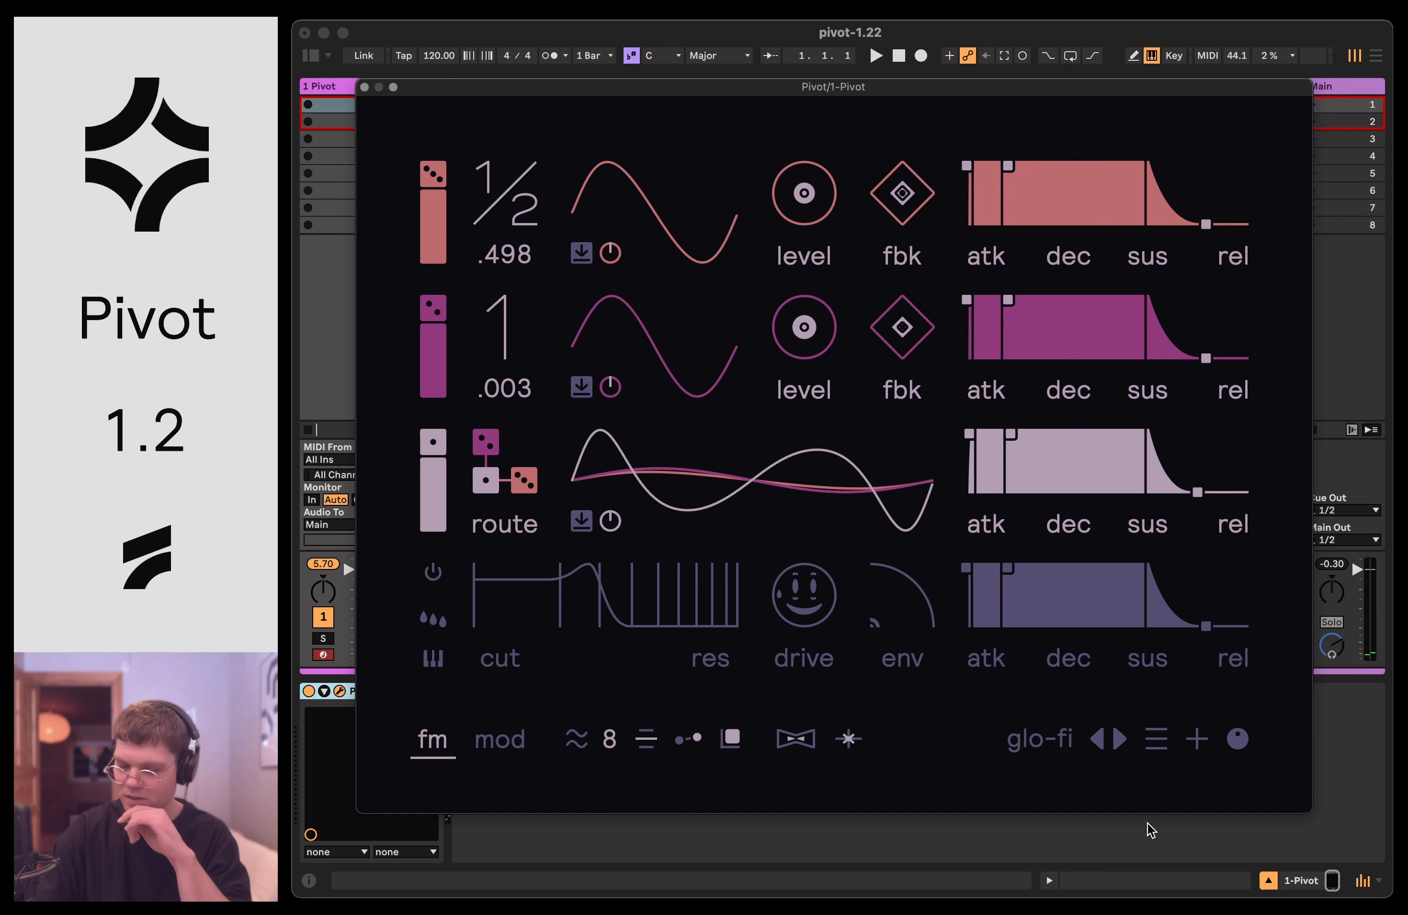
click(1164, 744)
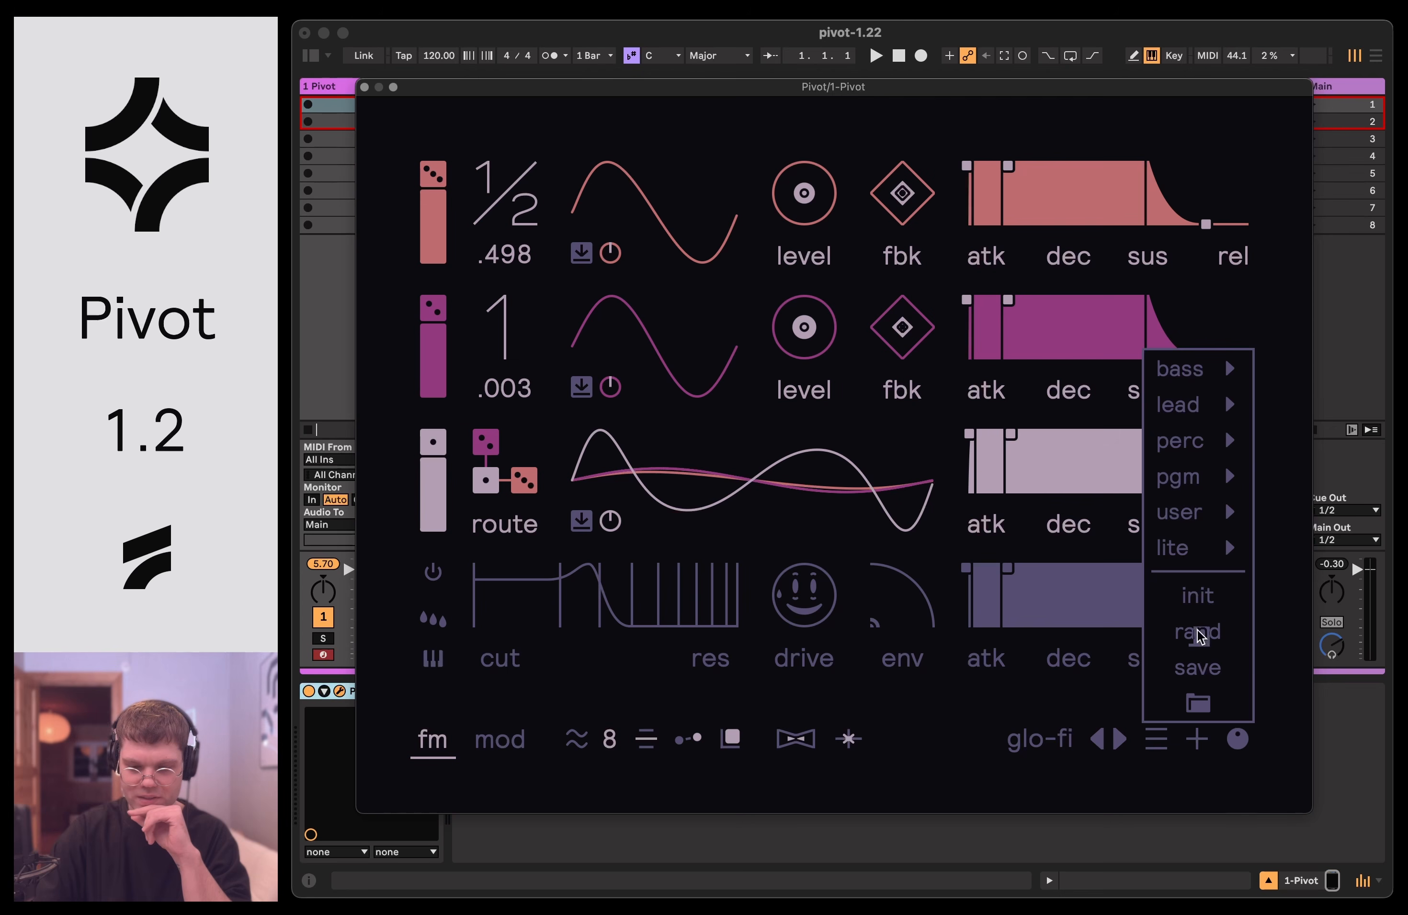
click(1217, 591)
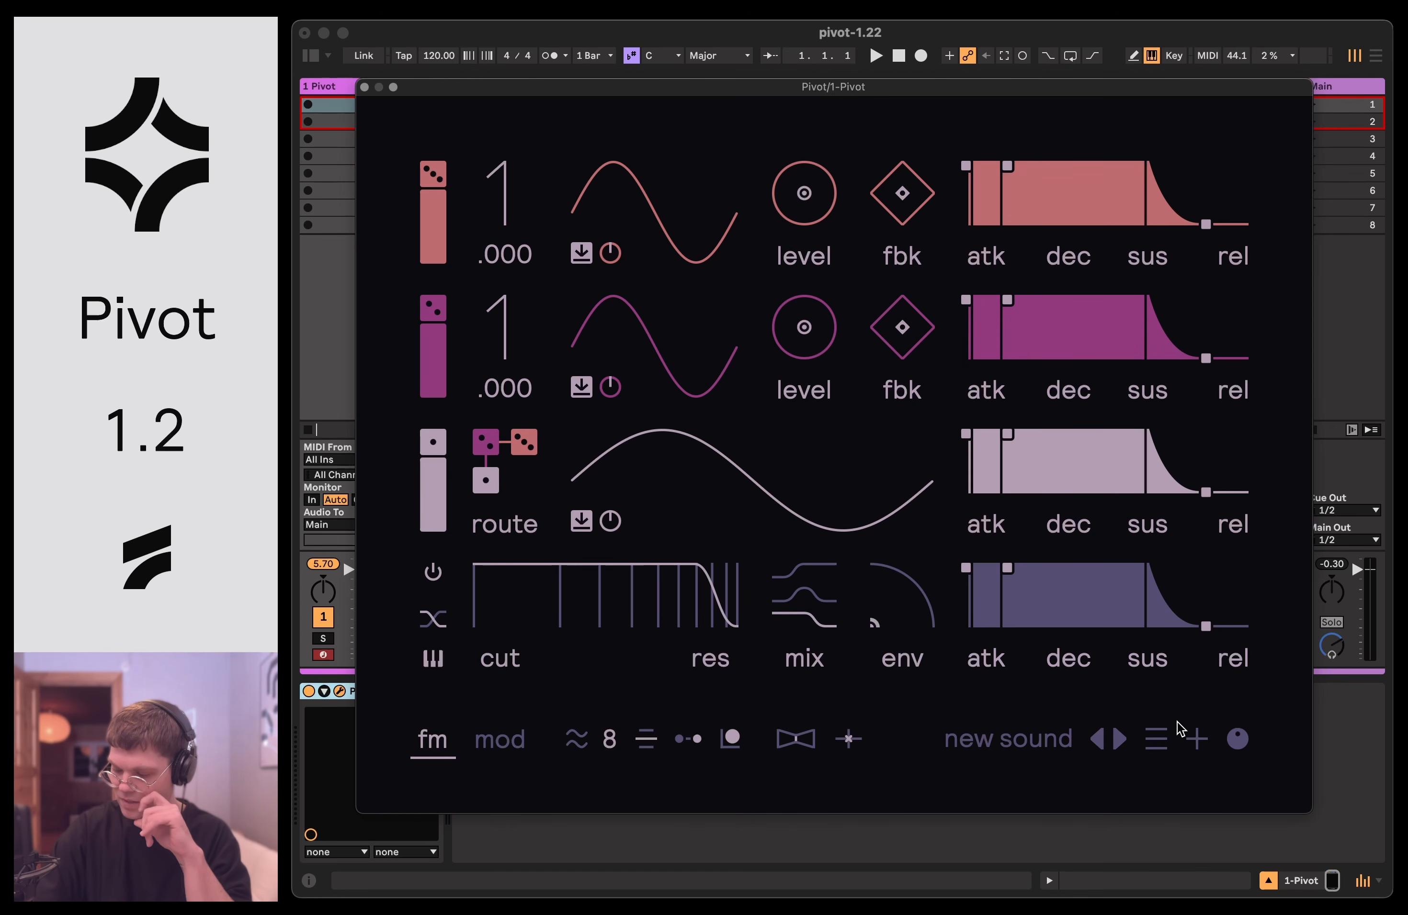
Examine the modulation page, comparing the internal and external modulation sources in the matrix.
click(512, 742)
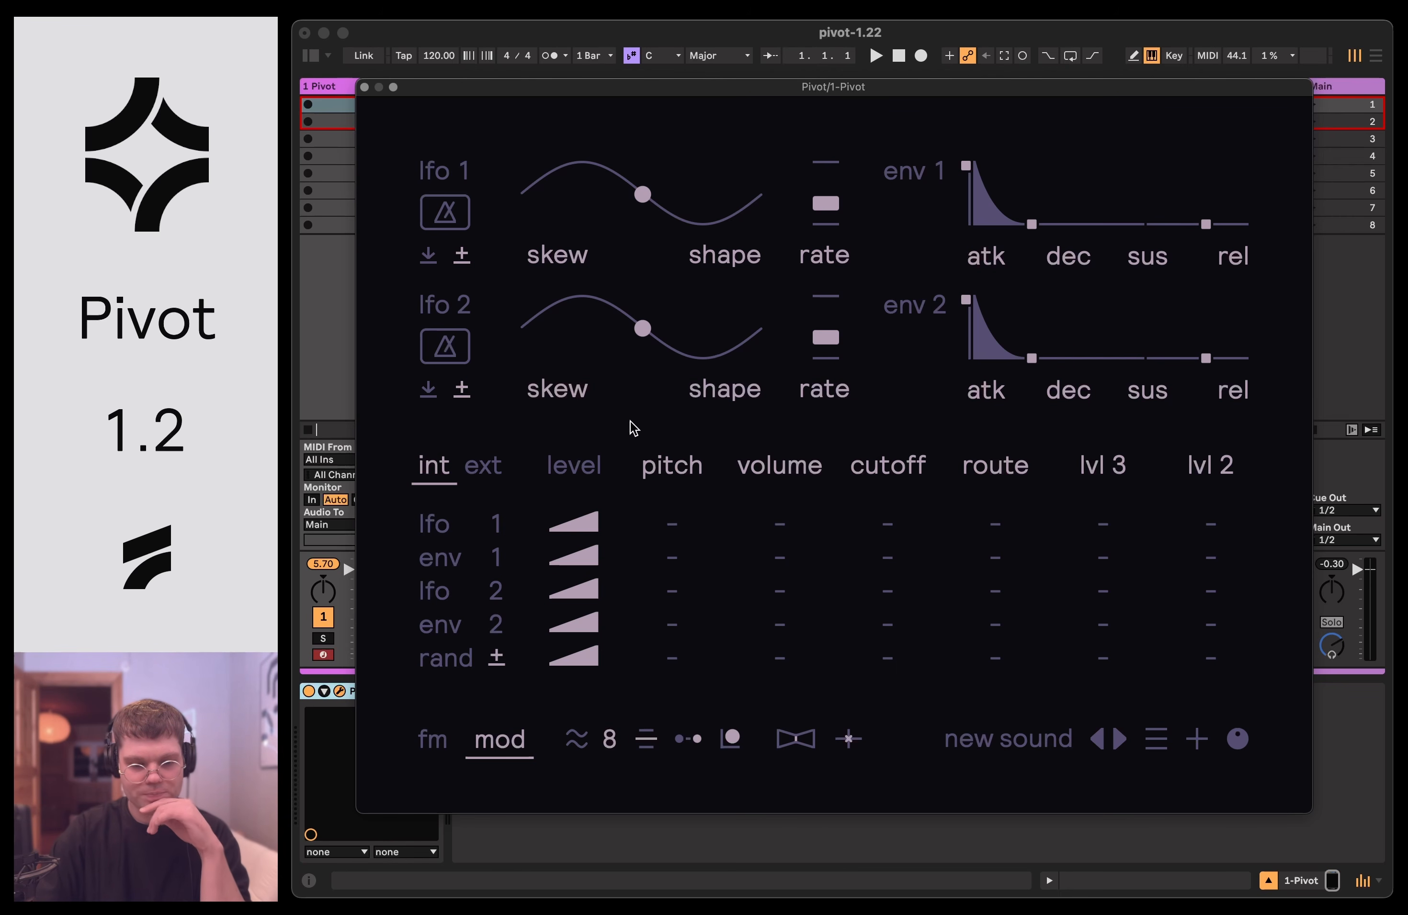
click(483, 470)
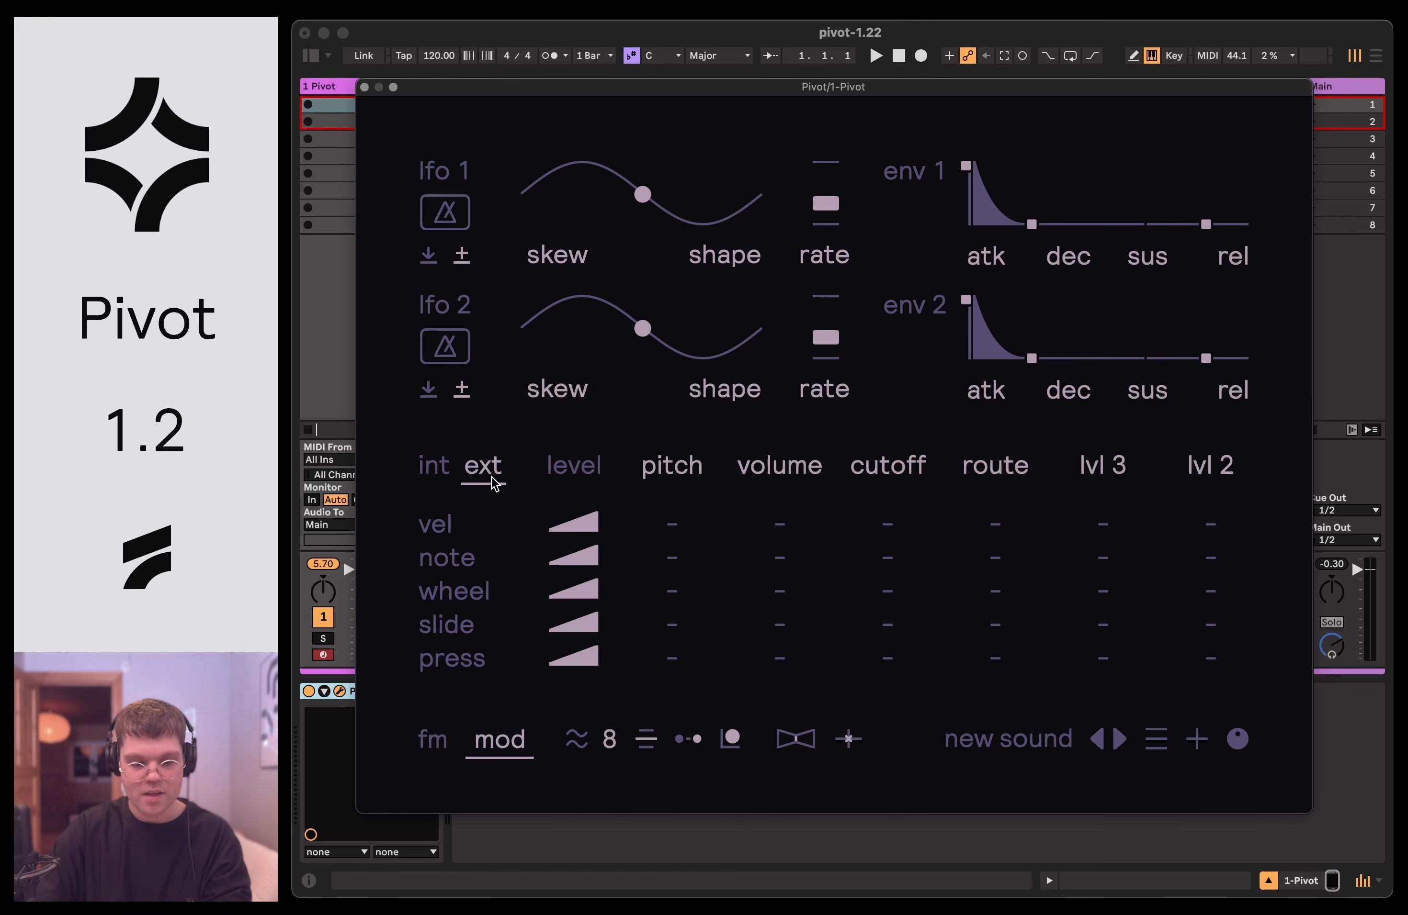
click(433, 471)
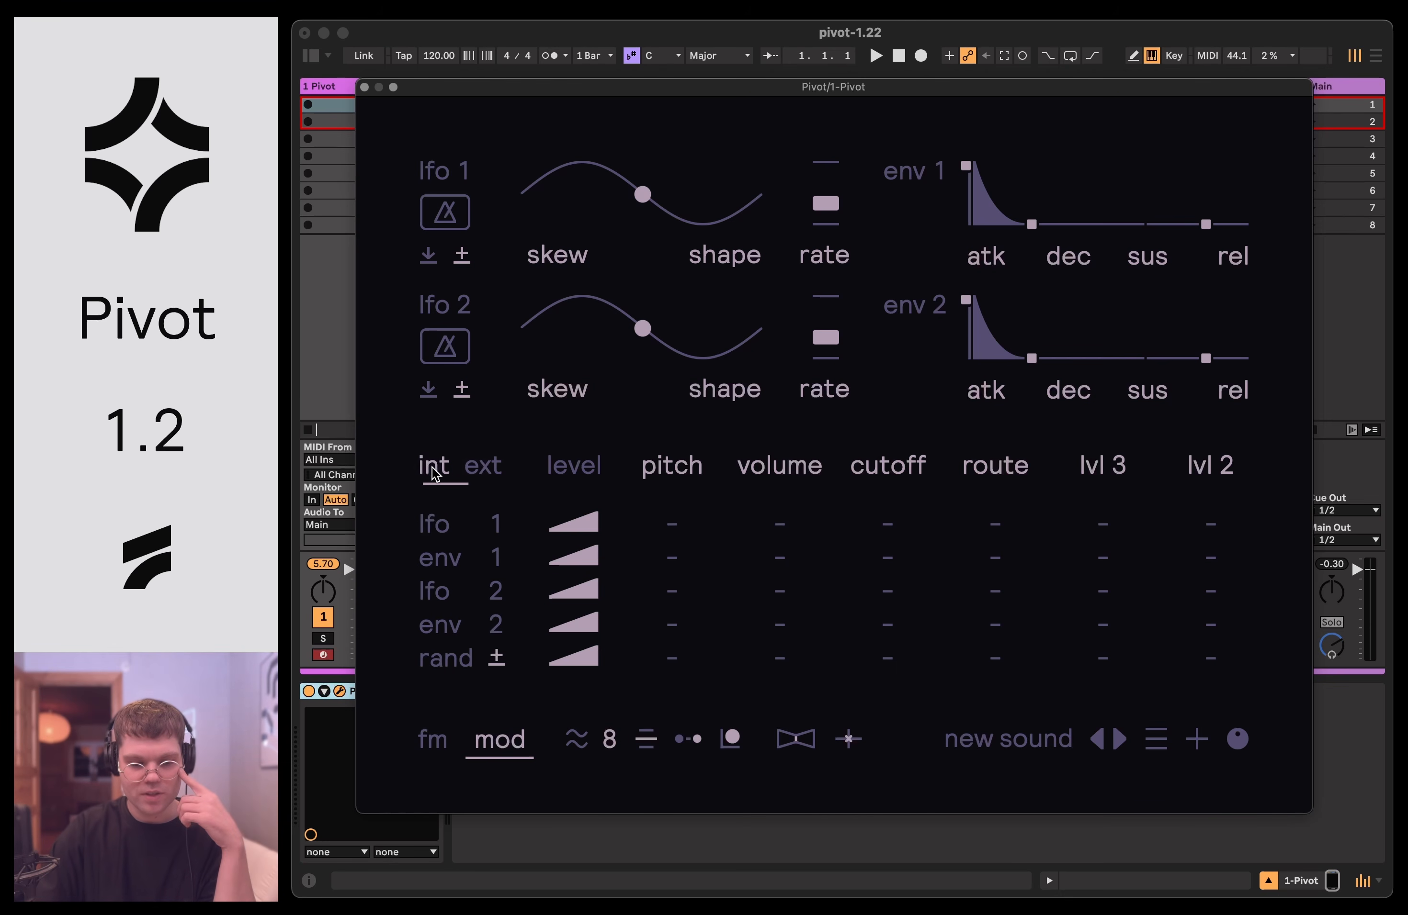
click(498, 472)
click(424, 473)
click(487, 474)
click(437, 474)
click(484, 474)
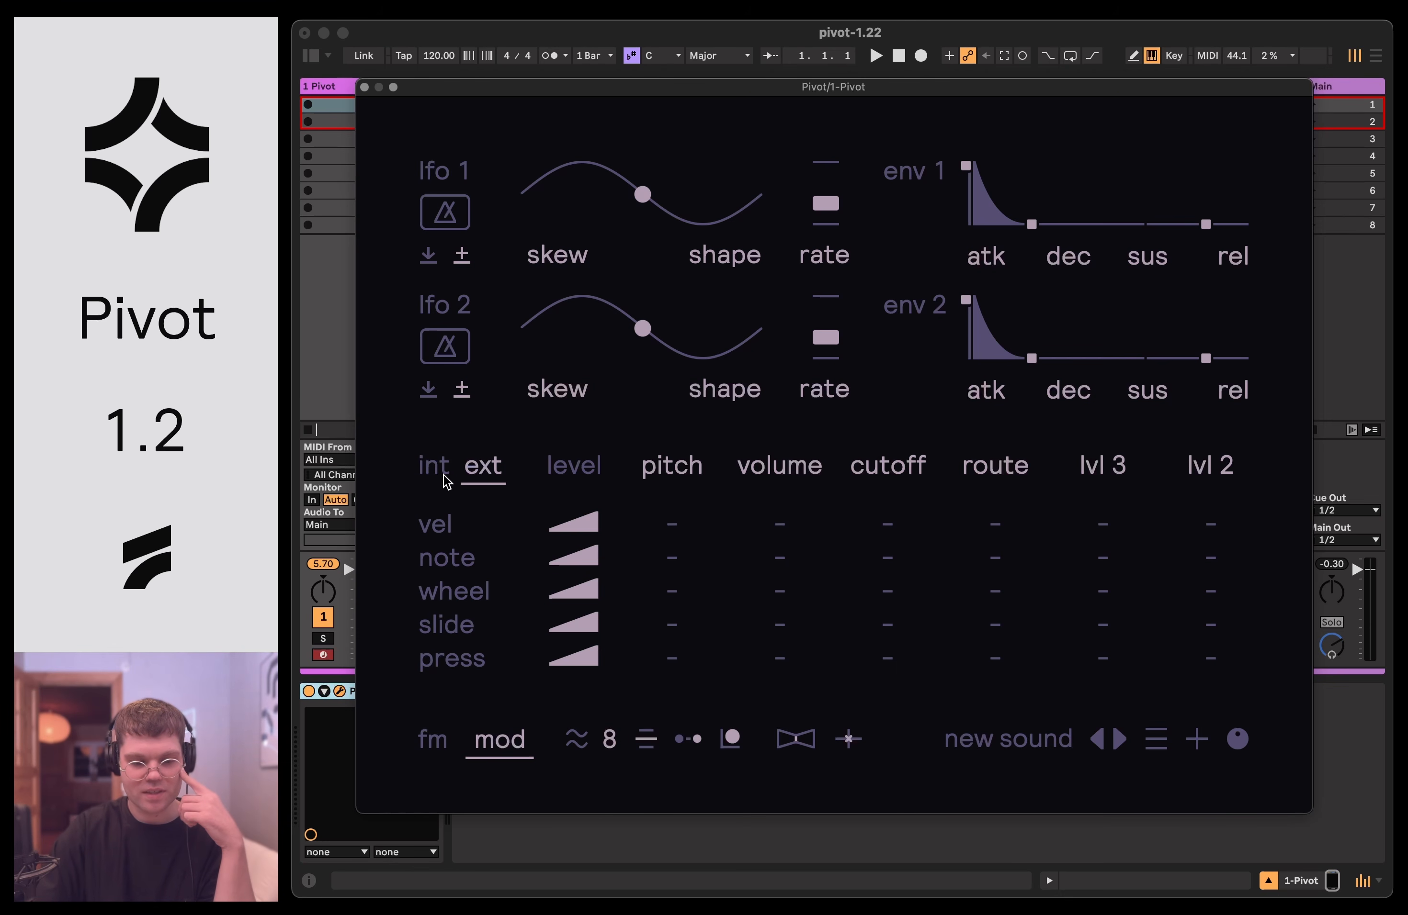
click(444, 474)
click(486, 475)
click(441, 474)
click(480, 473)
click(439, 473)
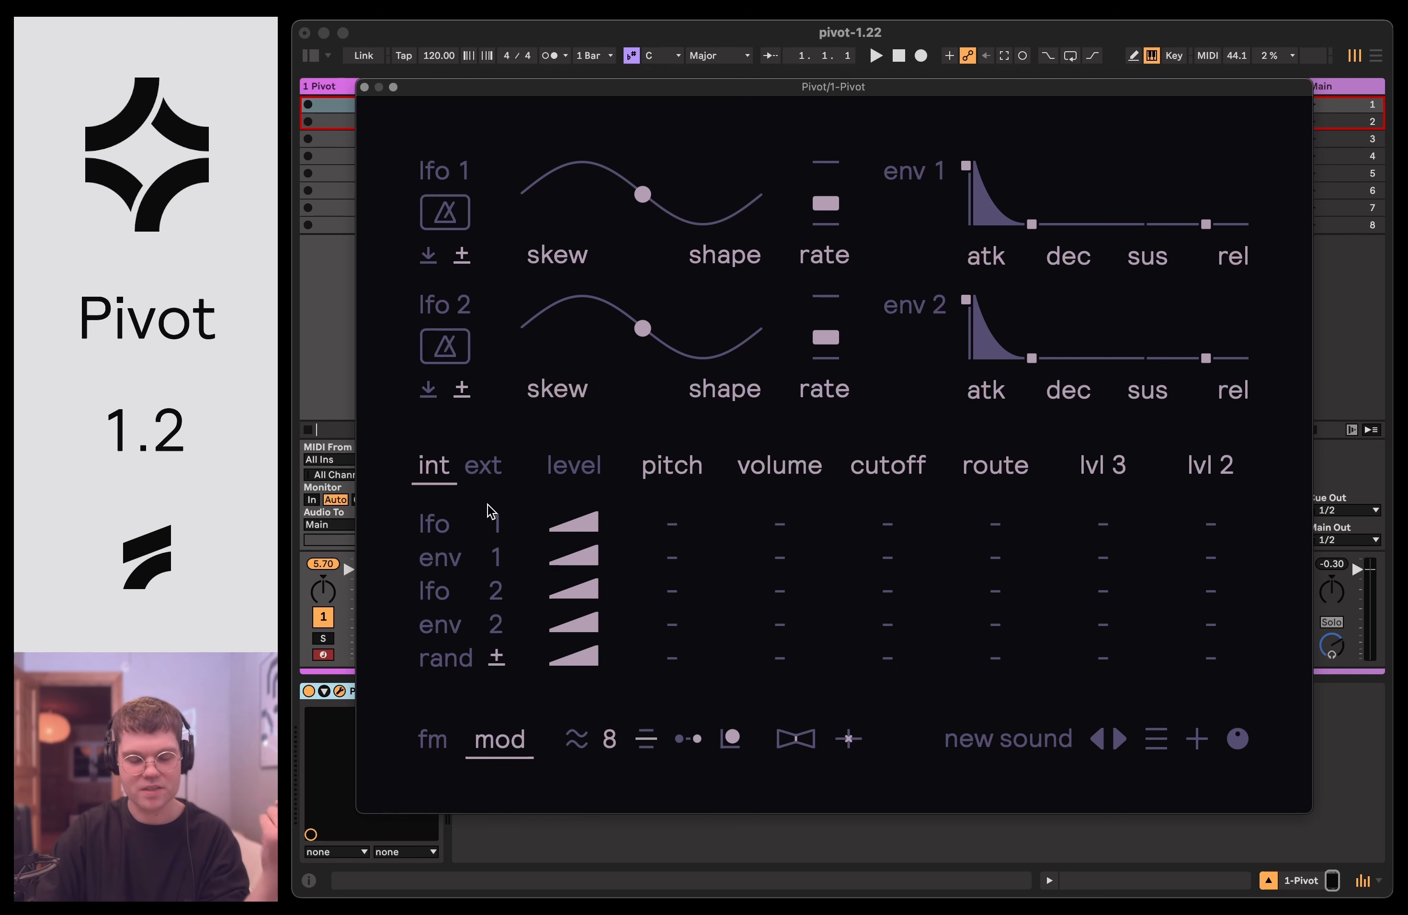
Route the random source to pitch with a modulation amount of 0.24.
click(497, 657)
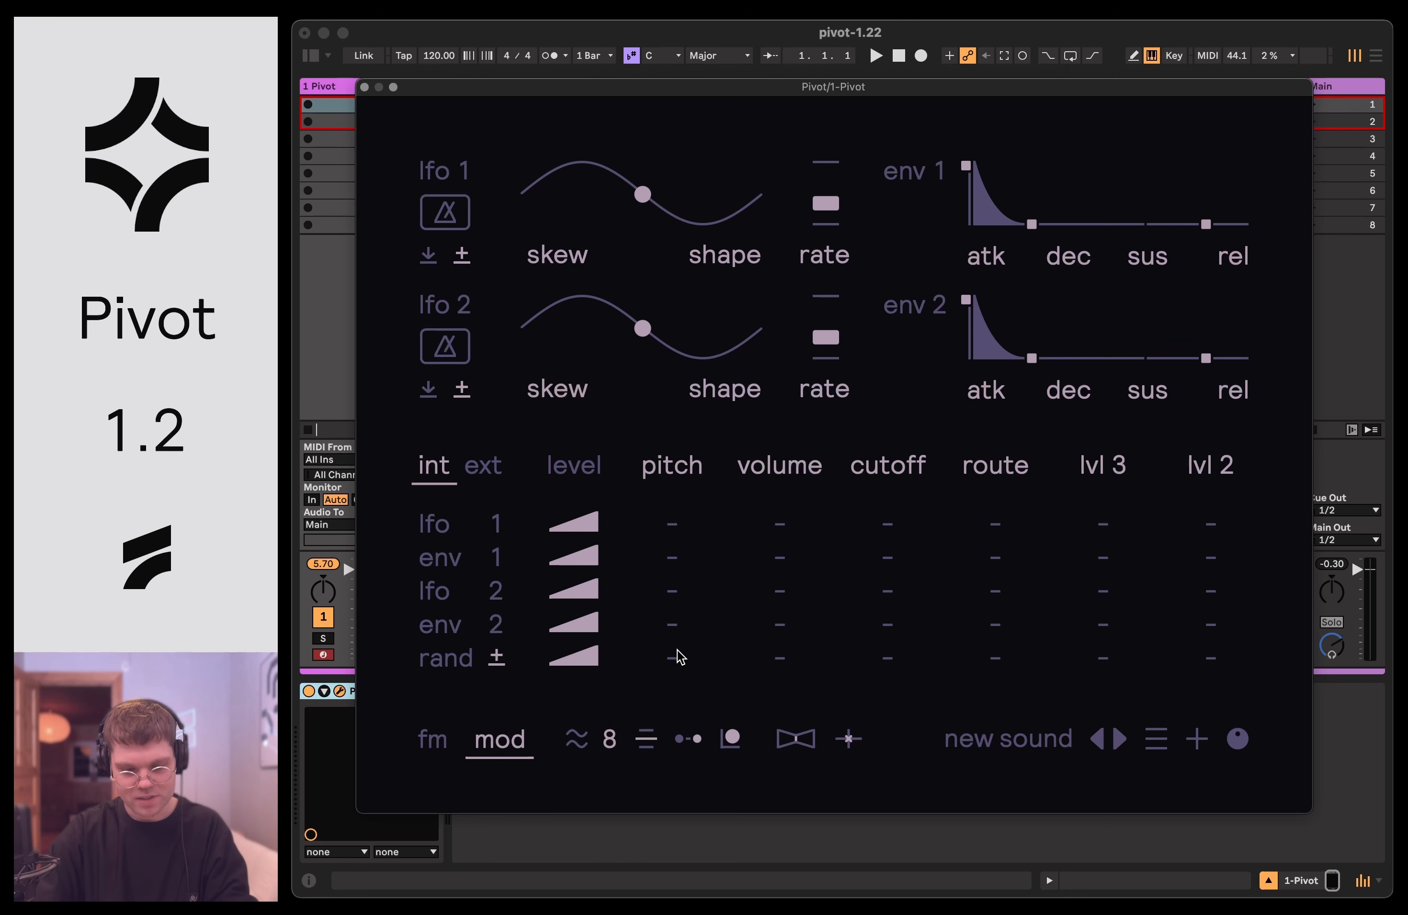
drag(672, 648, 672, 625)
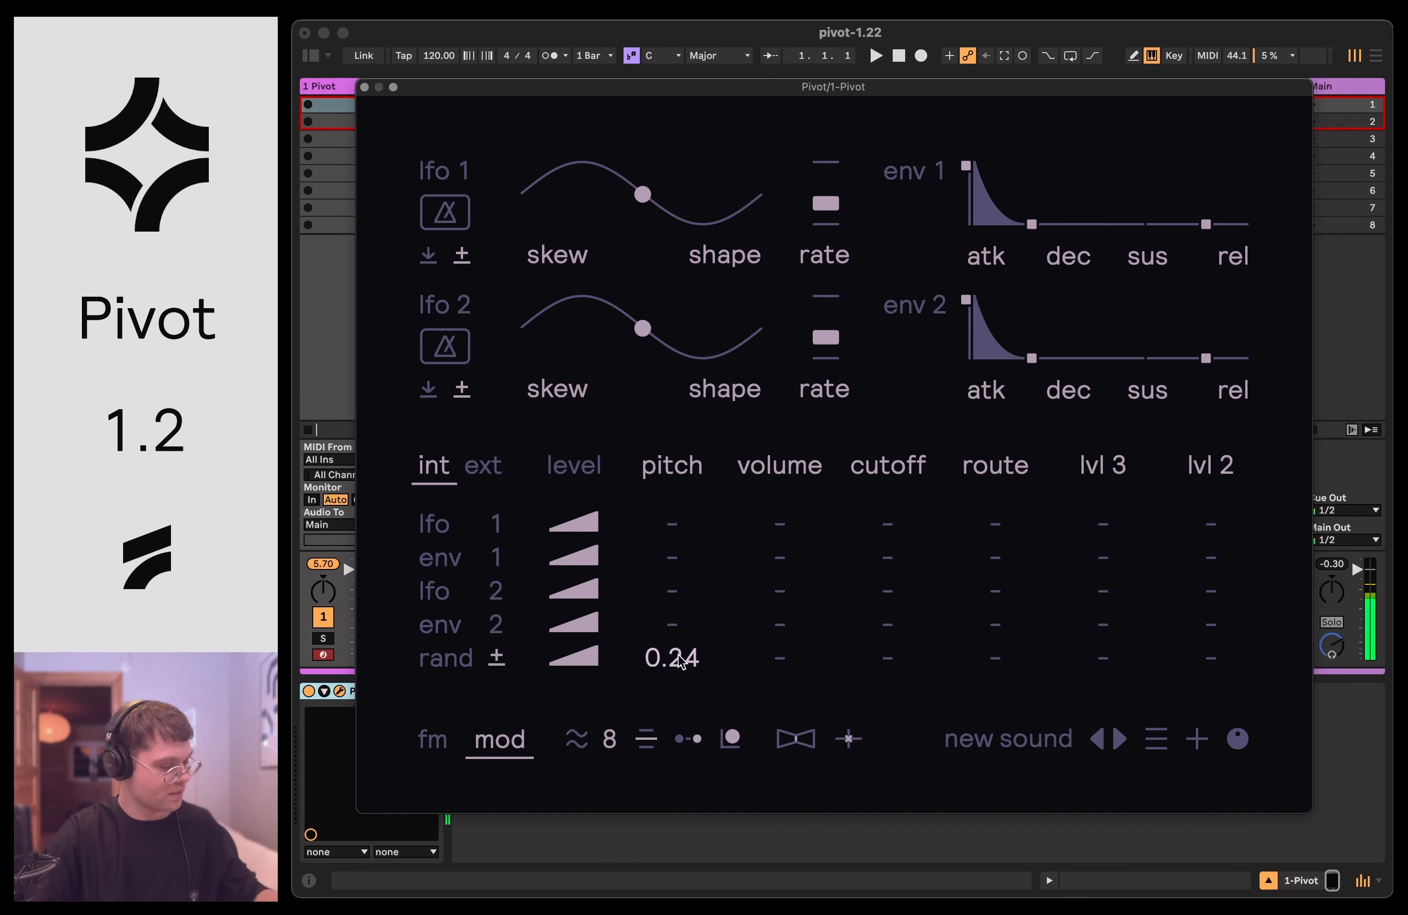
On the FM page, set the two-dot operator's level to 38.50 and its ratio to 1.007.
click(420, 750)
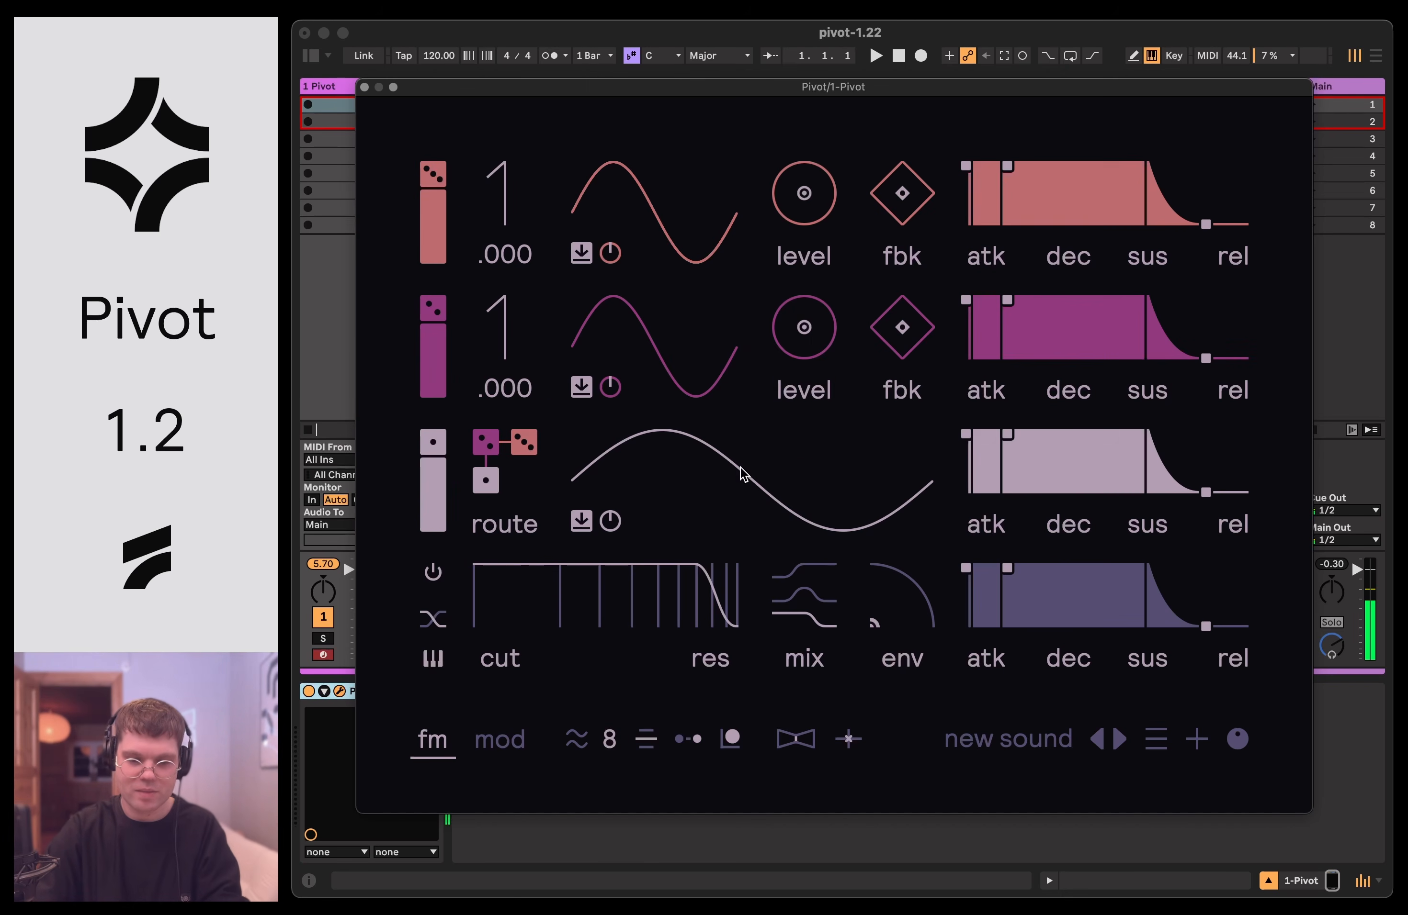
drag(793, 293, 794, 270)
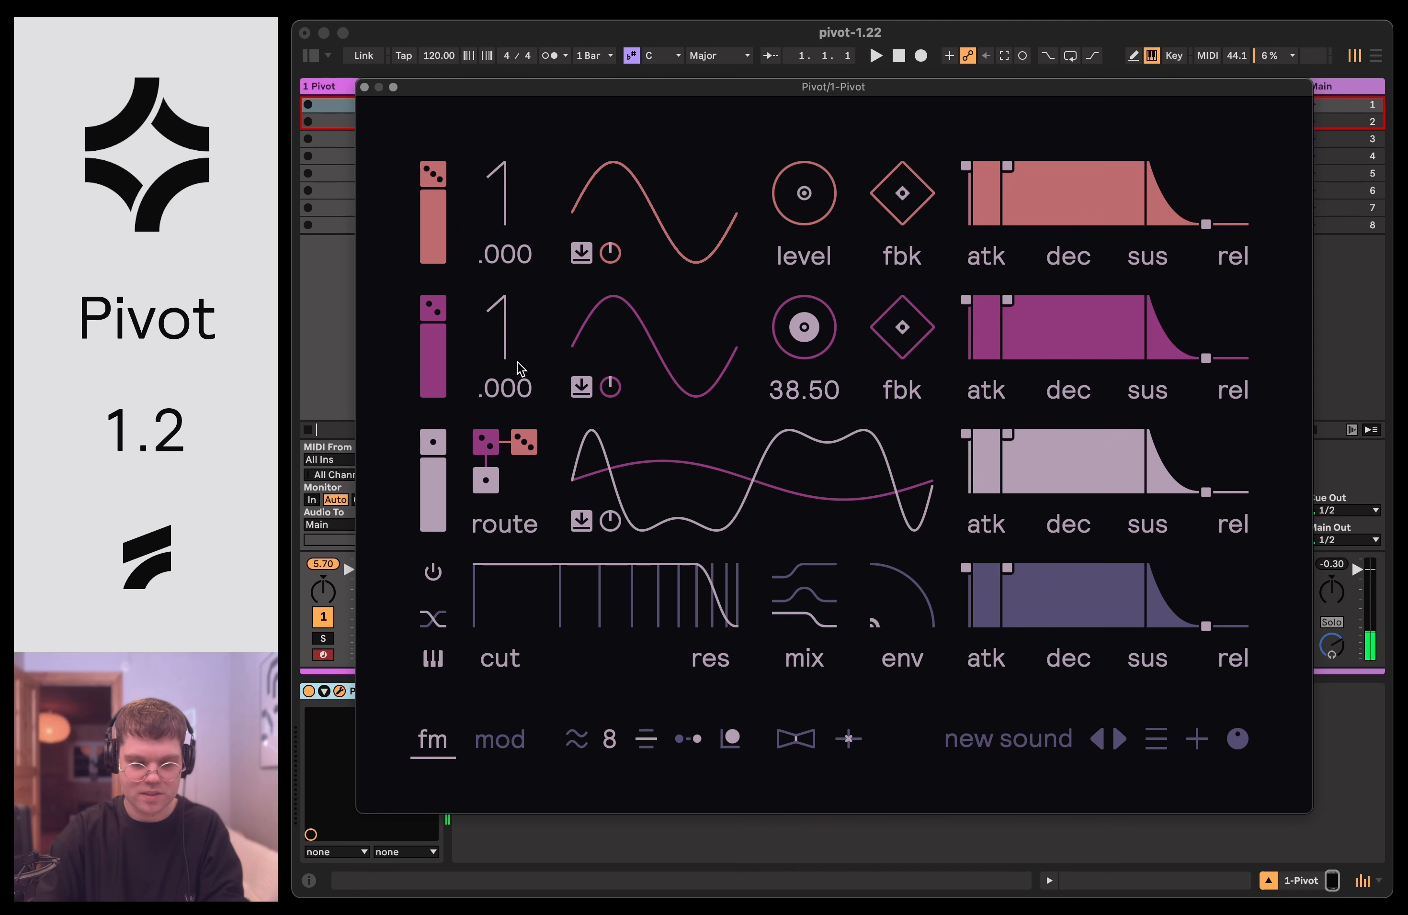
drag(514, 382, 514, 377)
Set the three-dot operator's ratio to 8.000 and level to 0.00, and lower its envelope's sustain slightly.
drag(513, 215, 512, 202)
drag(804, 193, 804, 178)
drag(1009, 183, 1015, 188)
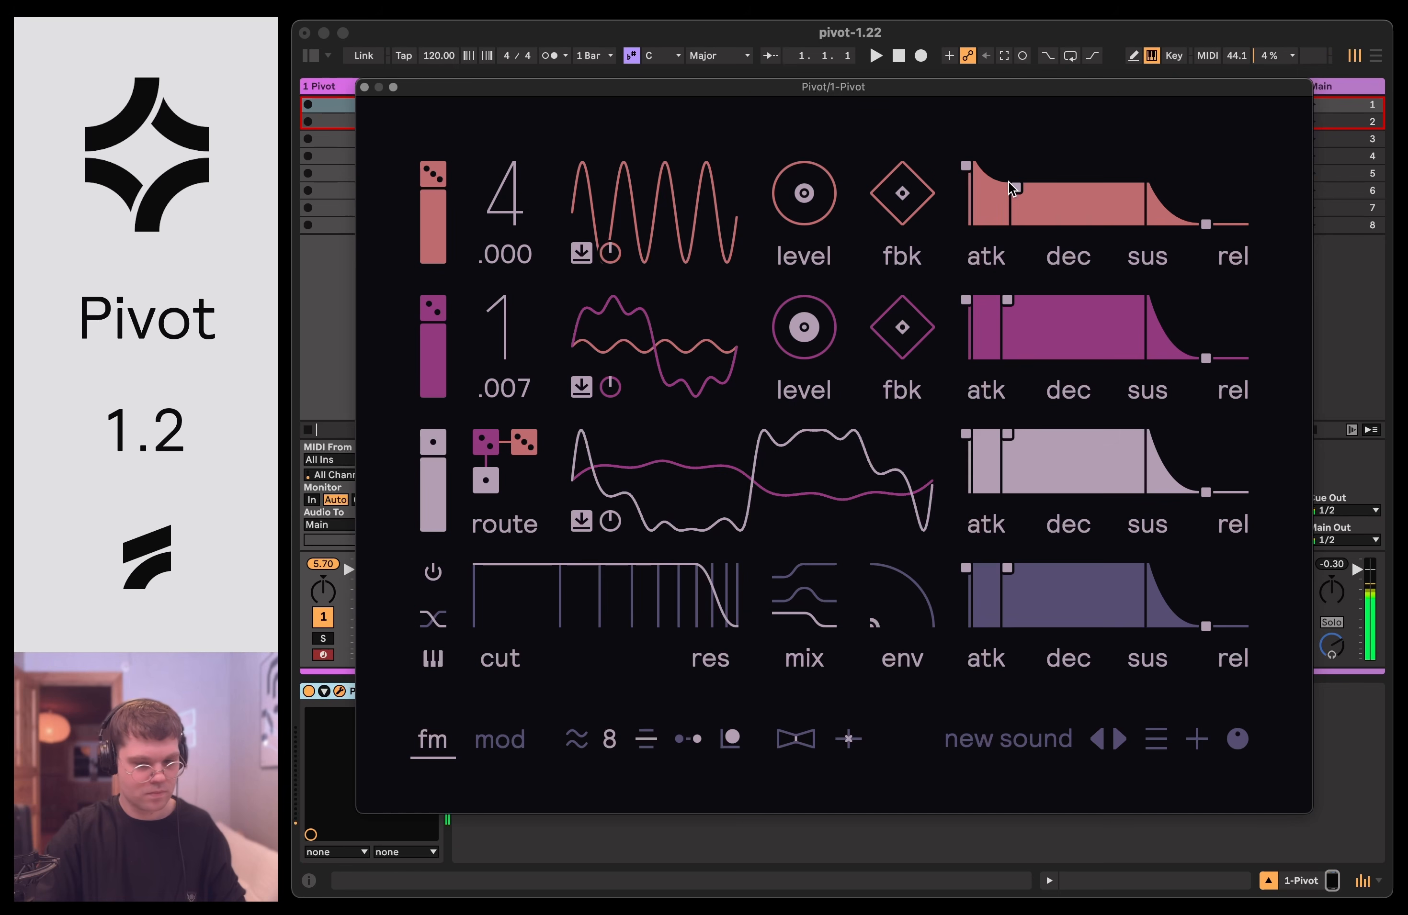
drag(966, 434, 968, 426)
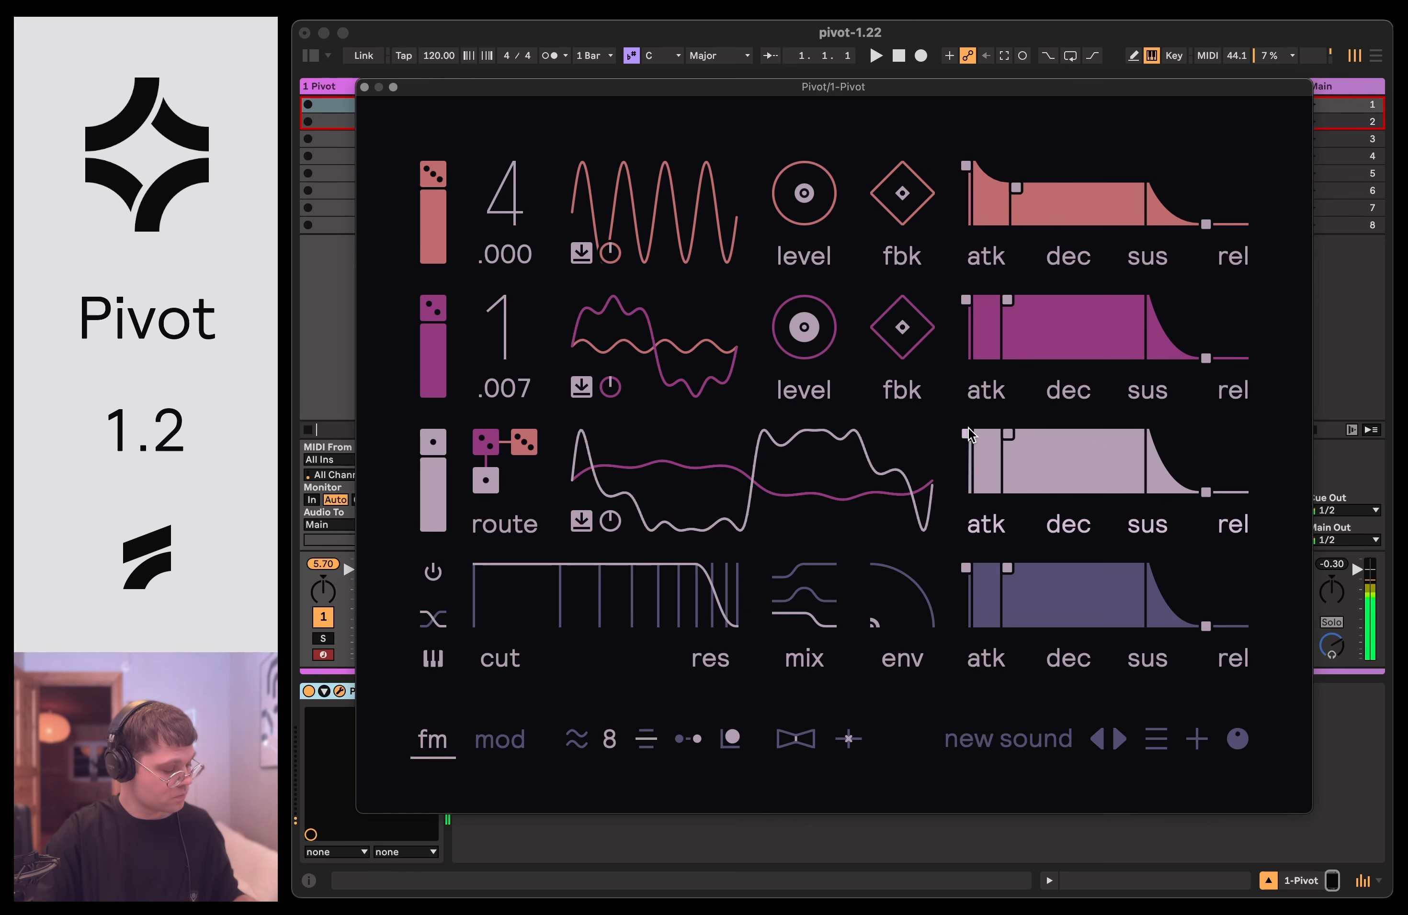
drag(502, 172, 502, 154)
drag(811, 194, 811, 220)
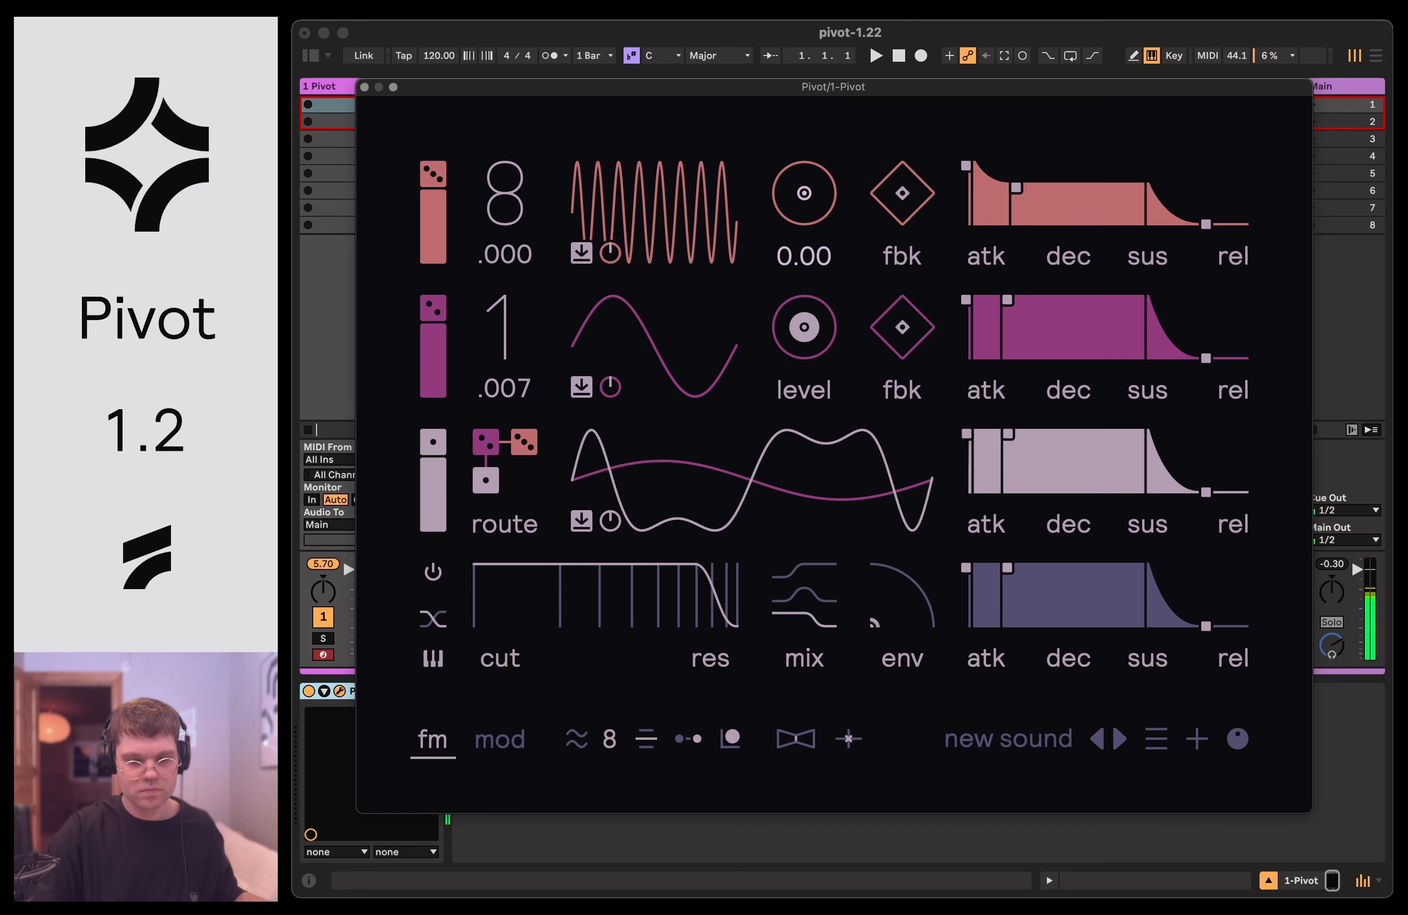
Try random-to-pitch modulation amounts of 1.00, 0.08 and 12.08, and clear the amount.
click(516, 744)
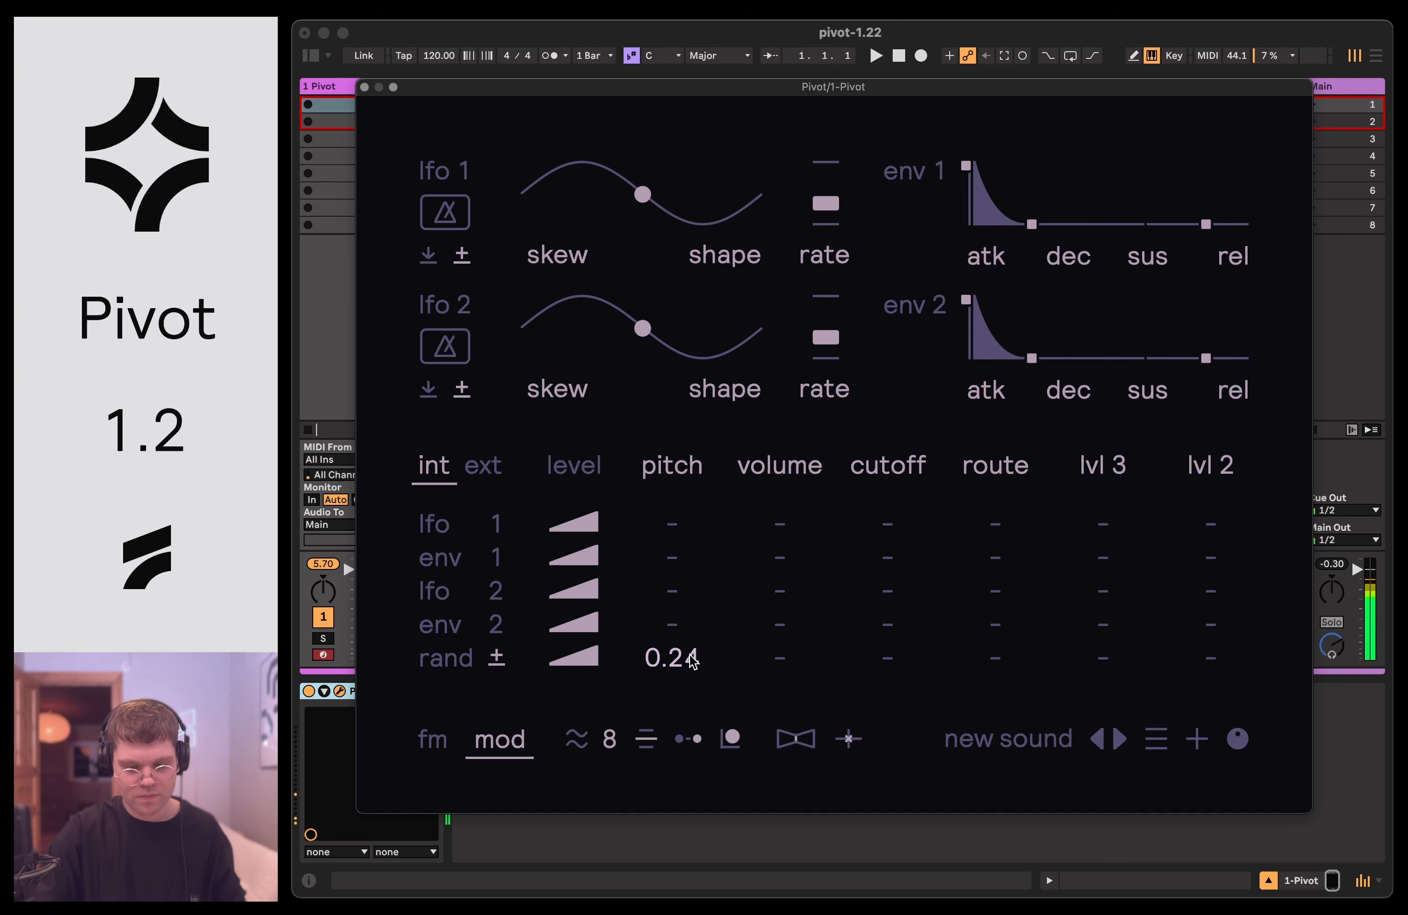
drag(692, 660, 693, 591)
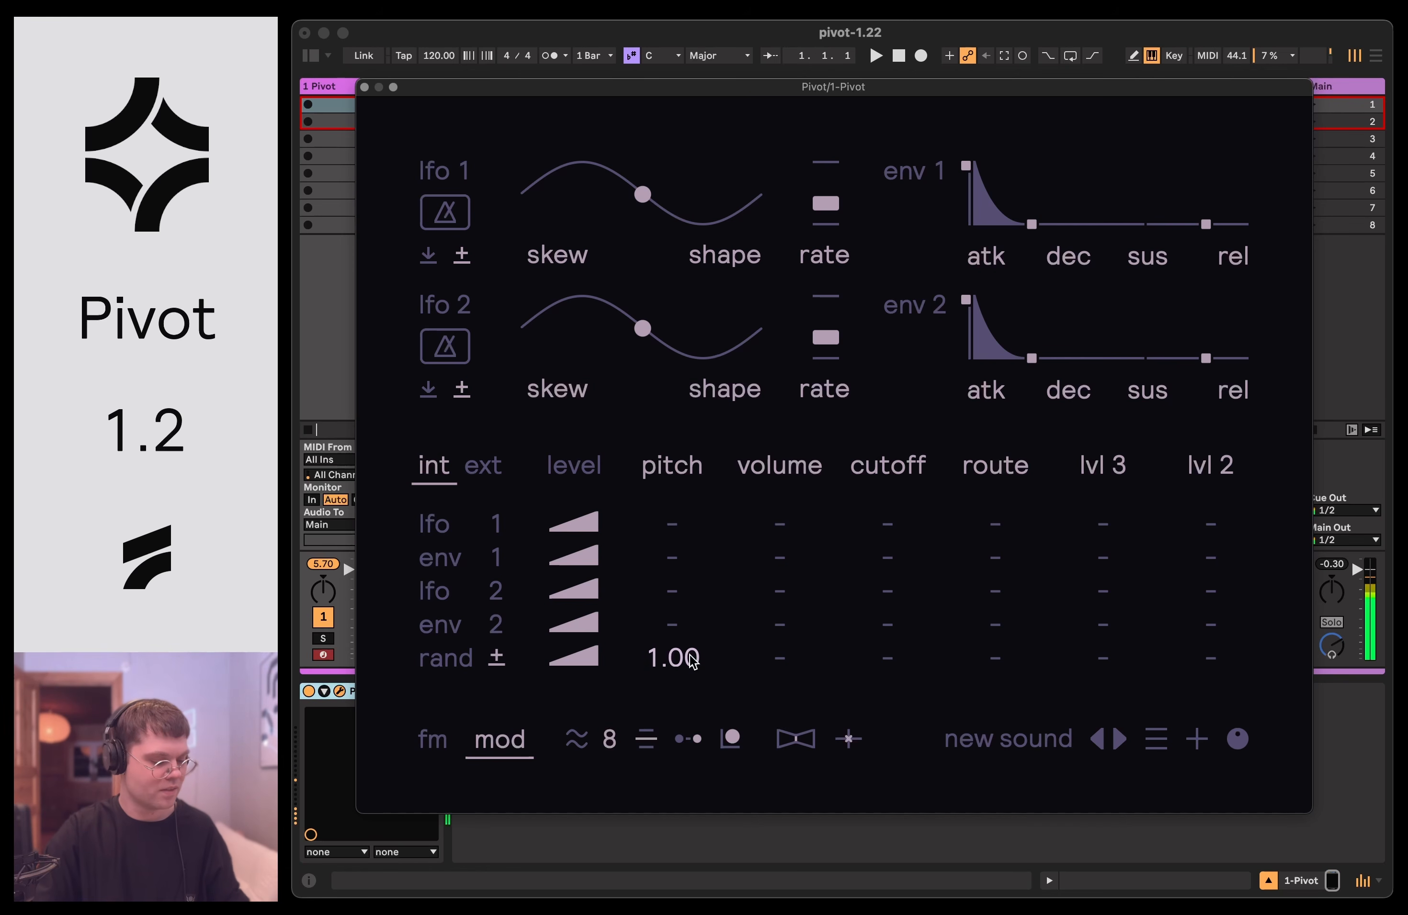
drag(692, 660, 692, 792)
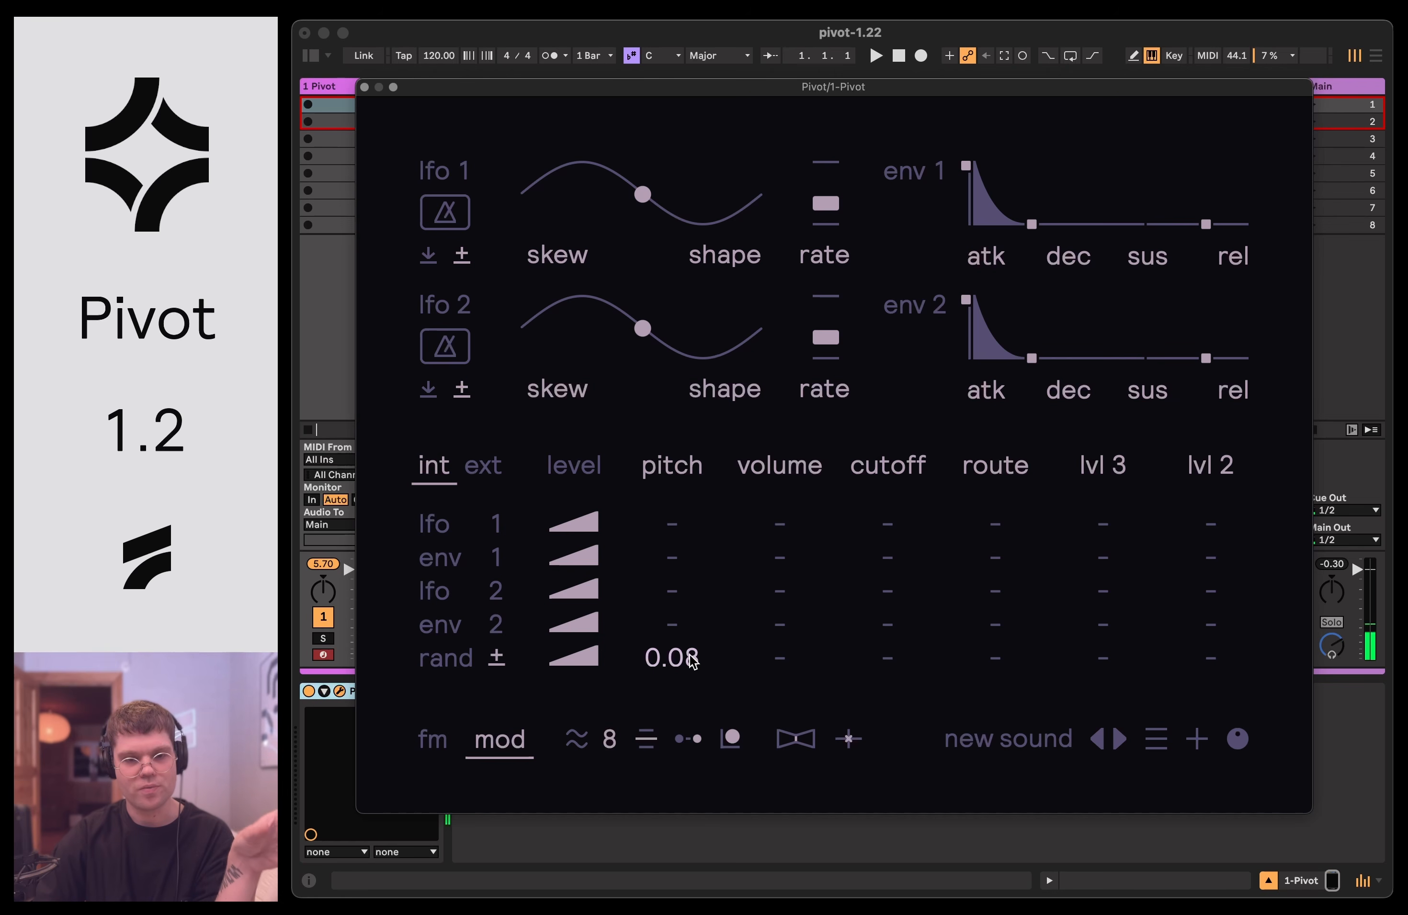
drag(692, 660, 691, 621)
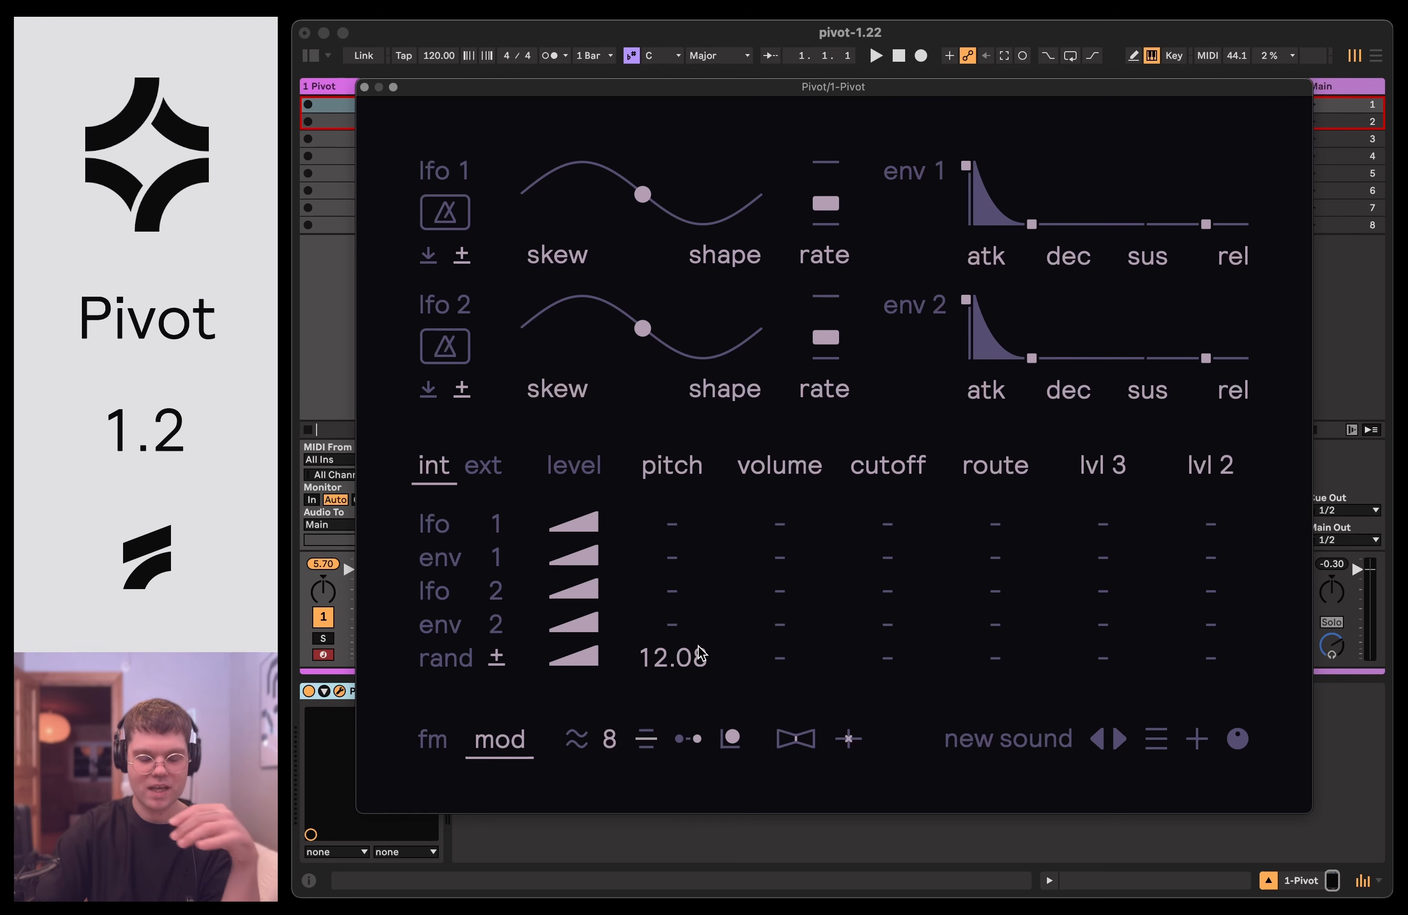
double_click(678, 656)
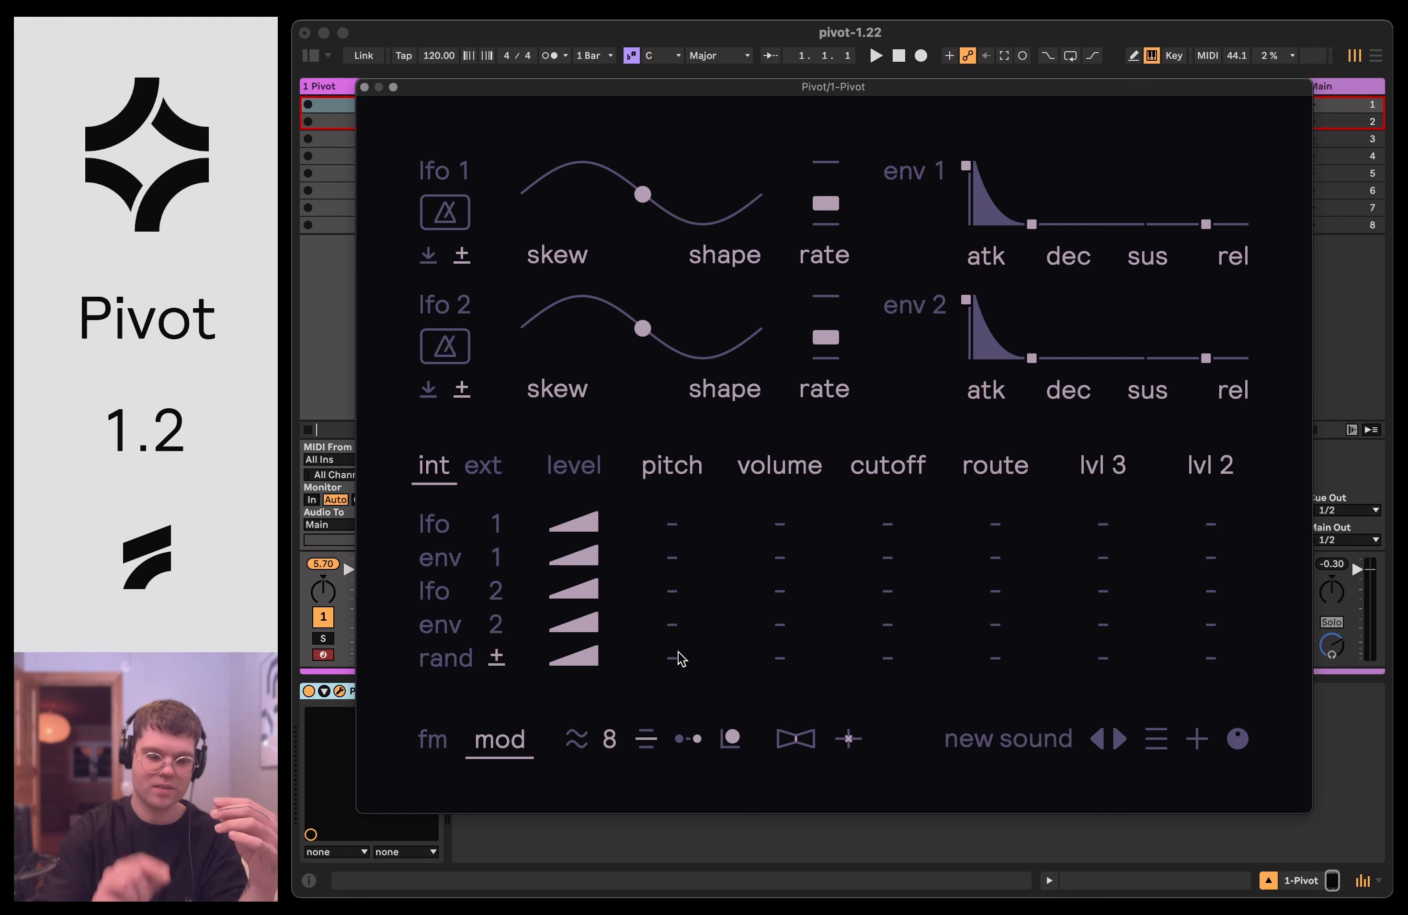
Try a subtle random-to-pitch amount of 0.08 and reset it.
drag(677, 656, 680, 657)
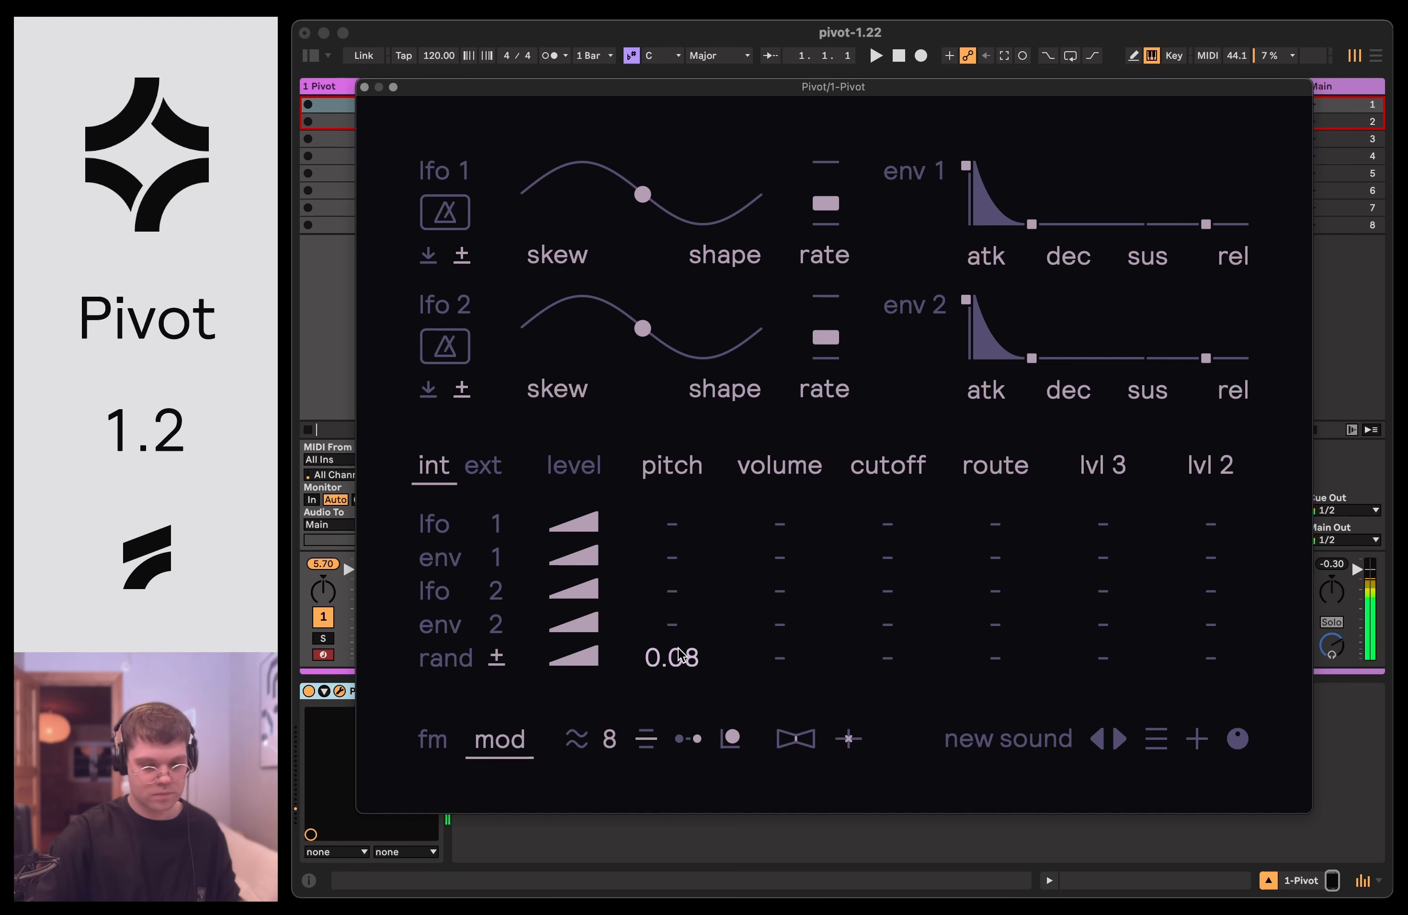
mouse_move(706, 656)
mouse_down()
mouse_move(706, 583)
mouse_move(707, 657)
mouse_up()
double_click(707, 656)
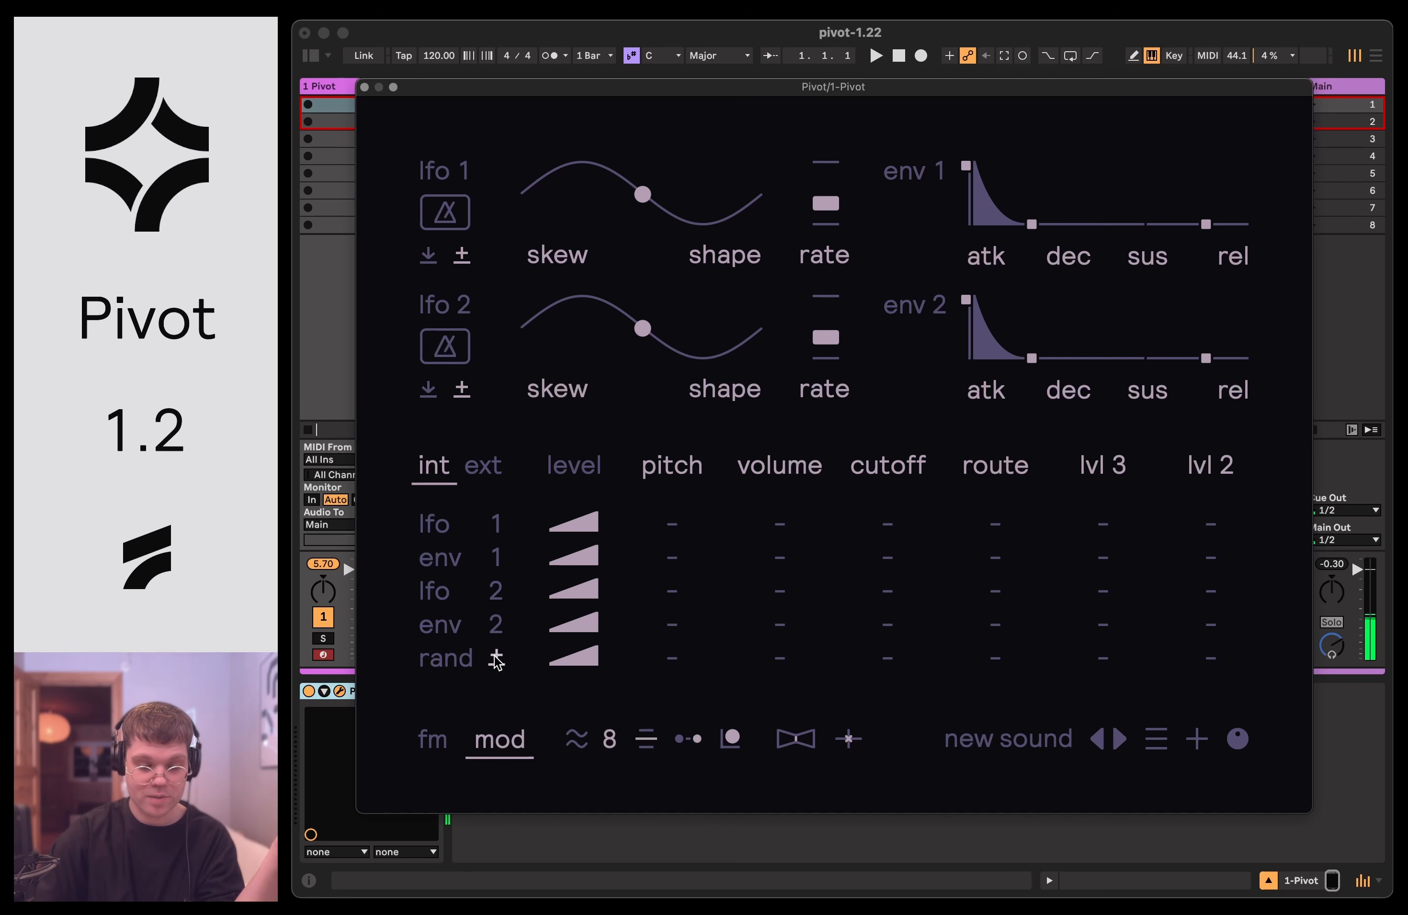
Make the random source unipolar, set its lvl 2 modulation amount to 56.00, and check the FM page.
click(434, 741)
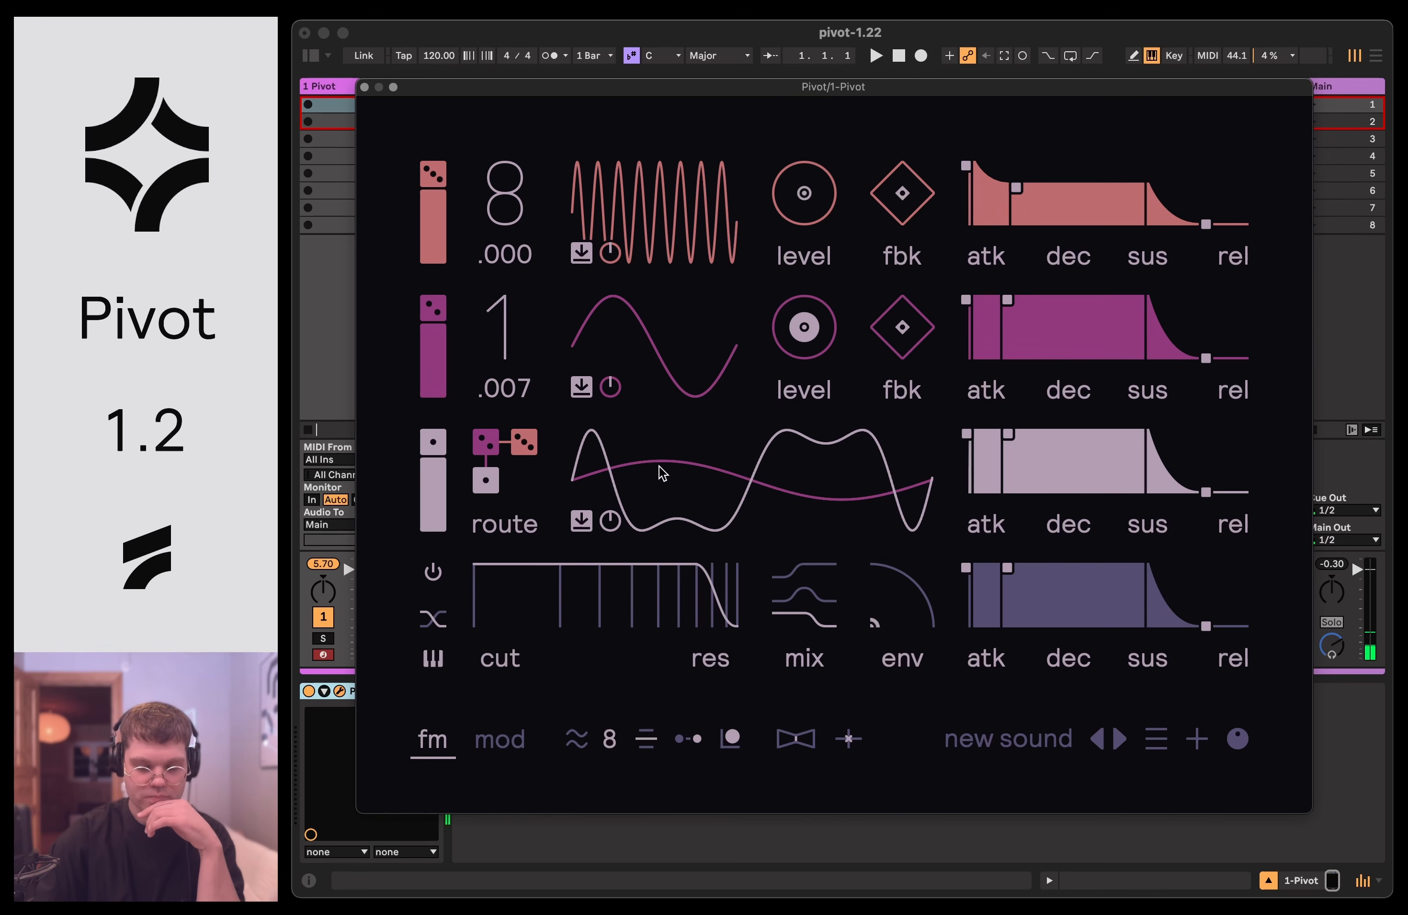
click(506, 738)
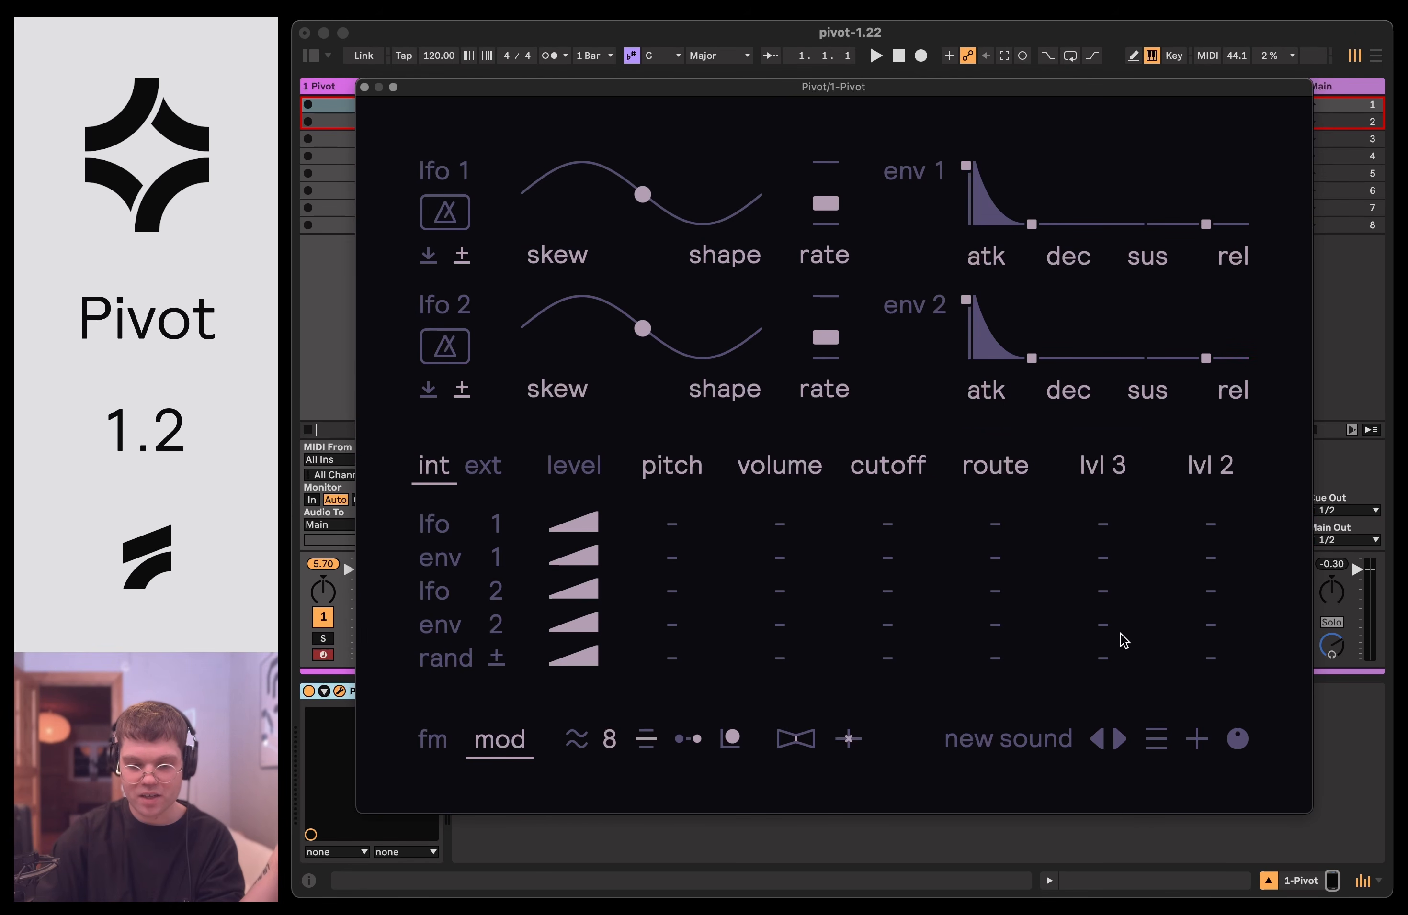
drag(1229, 660, 1229, 574)
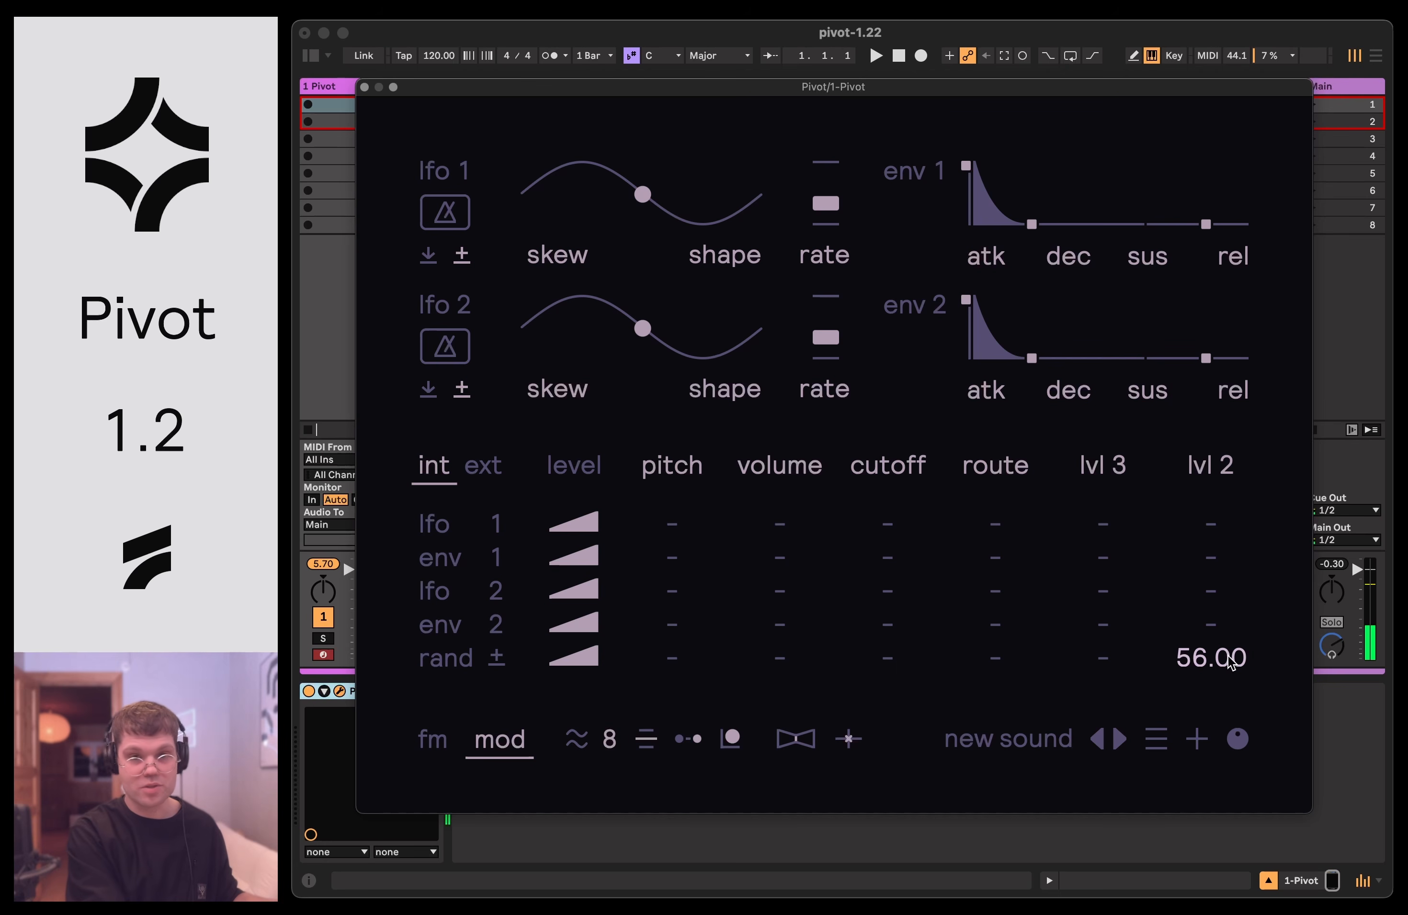
click(433, 741)
click(473, 746)
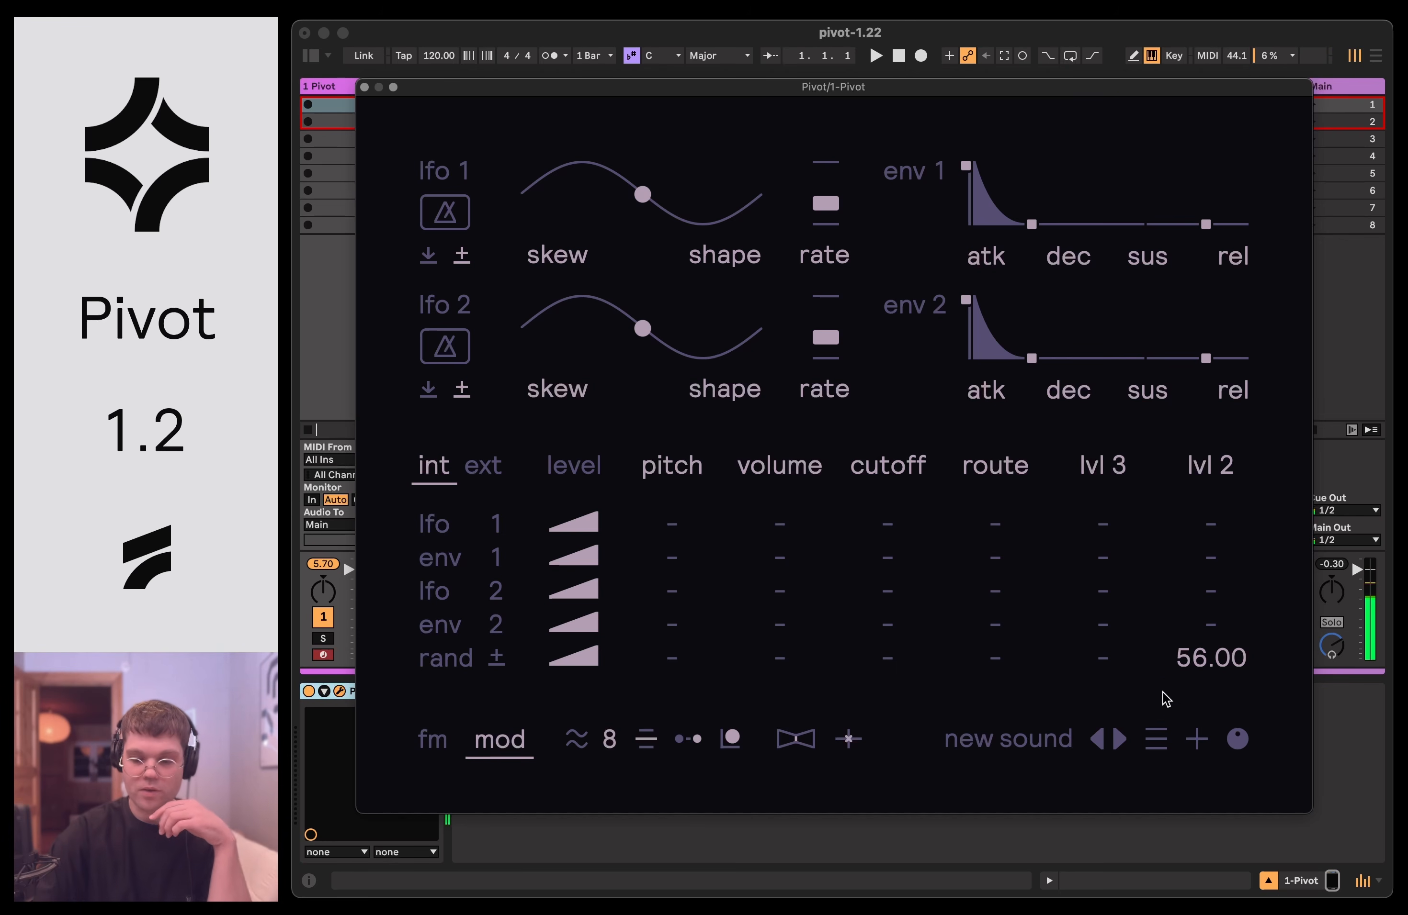
Replace the lvl 2 destination in the modulation matrix with main crush, and clear the random source's amount.
click(1228, 446)
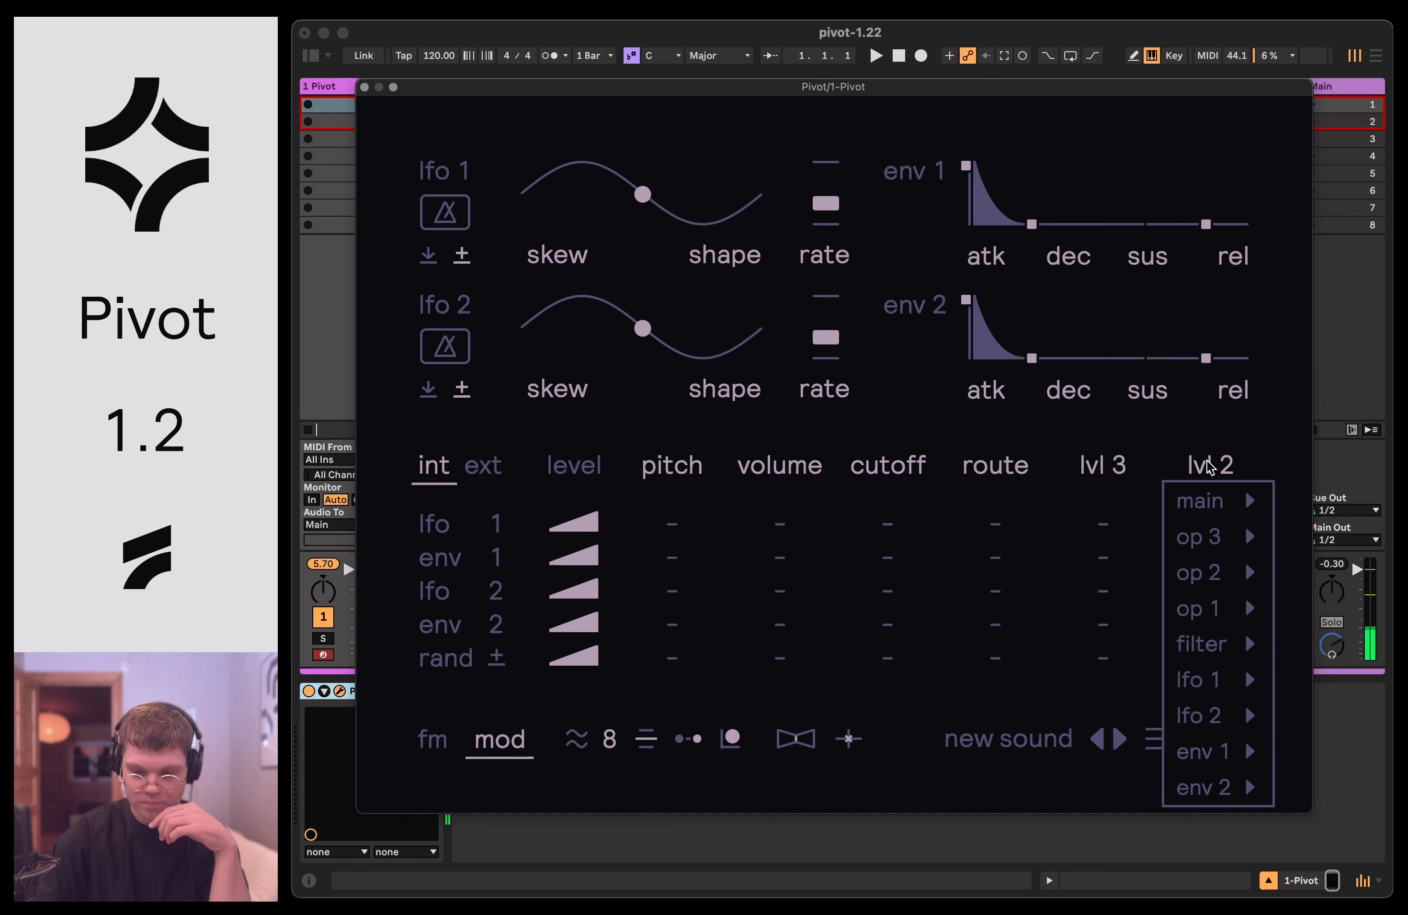
mouse_move(1232, 727)
mouse_move(1213, 502)
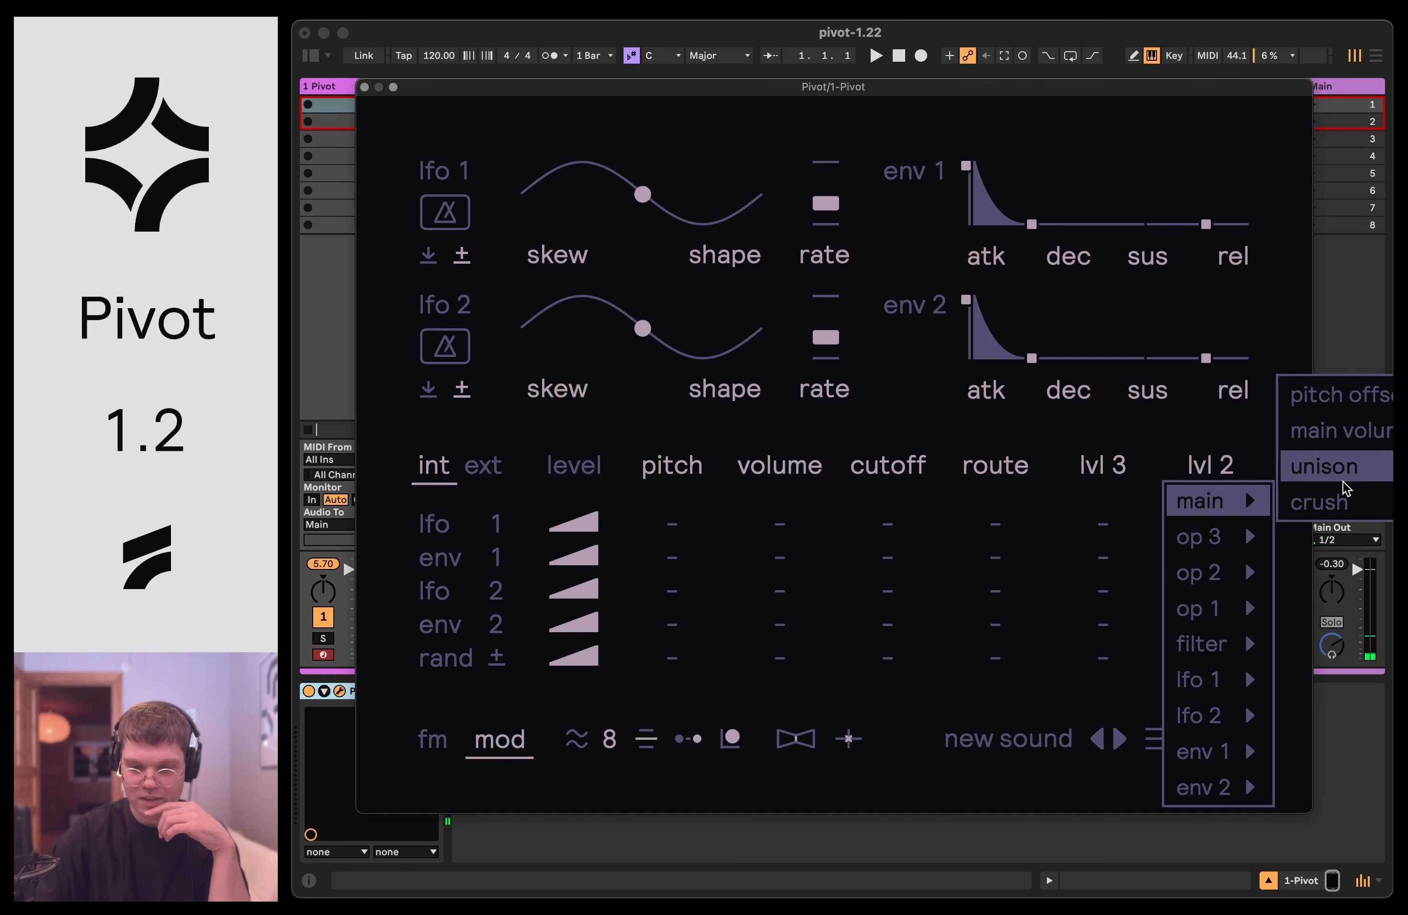
click(1335, 500)
mouse_move(1231, 662)
mouse_down()
mouse_move(1230, 642)
mouse_move(1231, 665)
mouse_up()
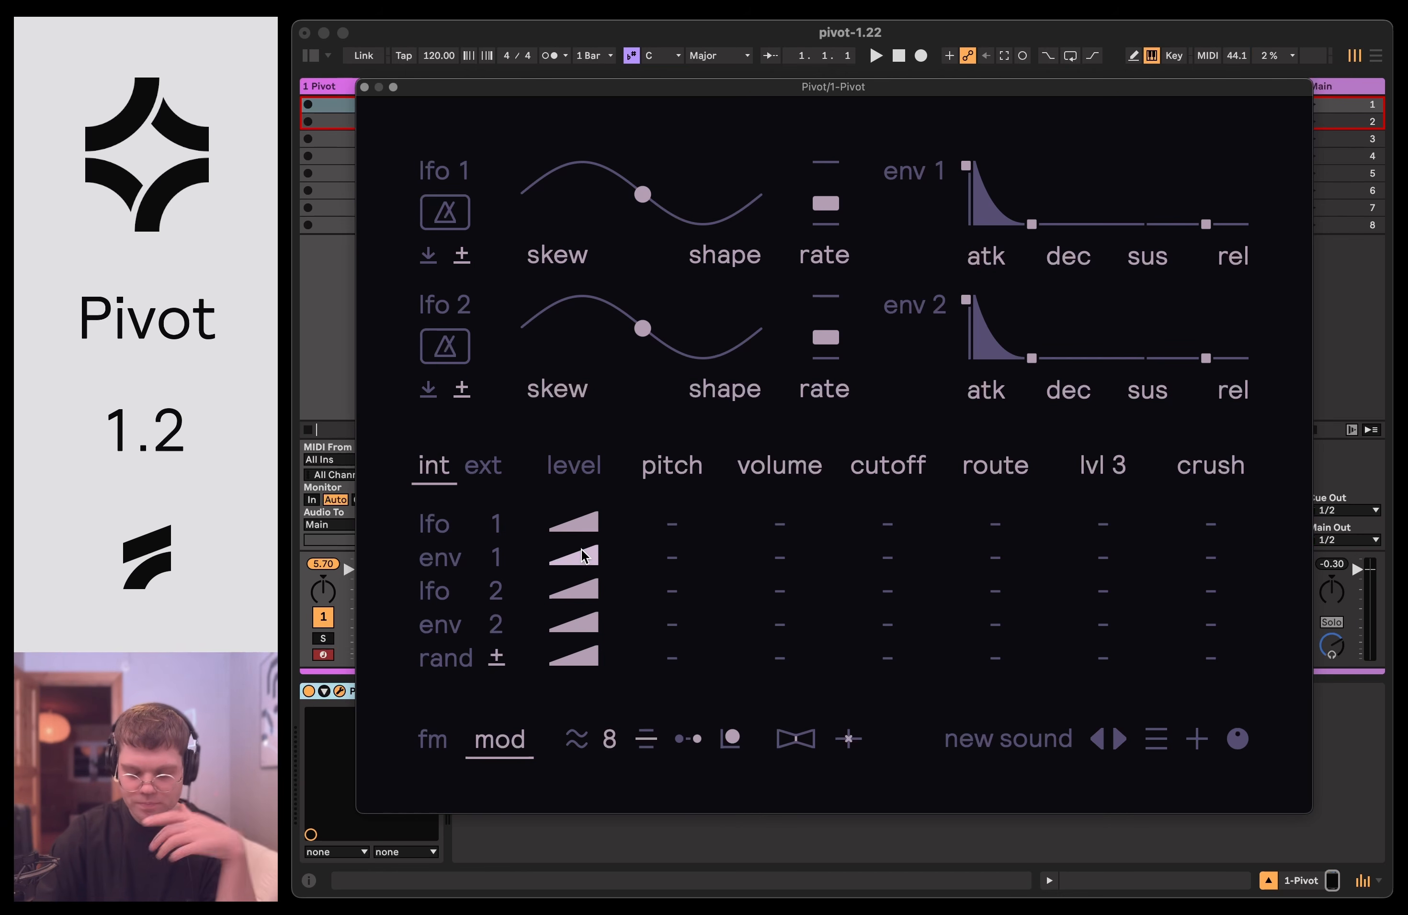
Among the external sources, try velocity-to-volume modulation amounts of 100.0 and 23.00, and clear the routing.
click(493, 468)
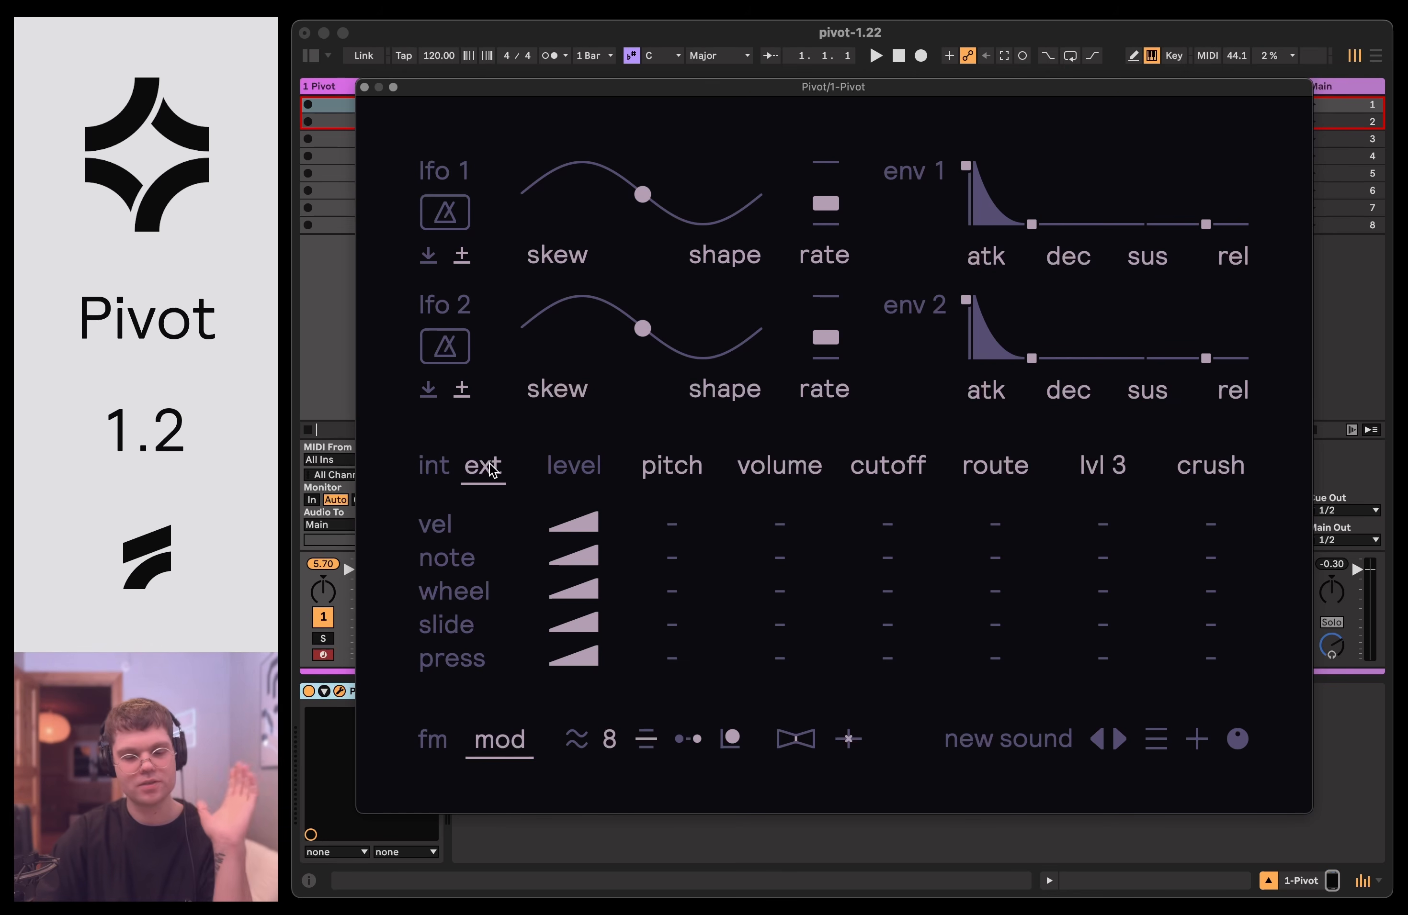
click(447, 470)
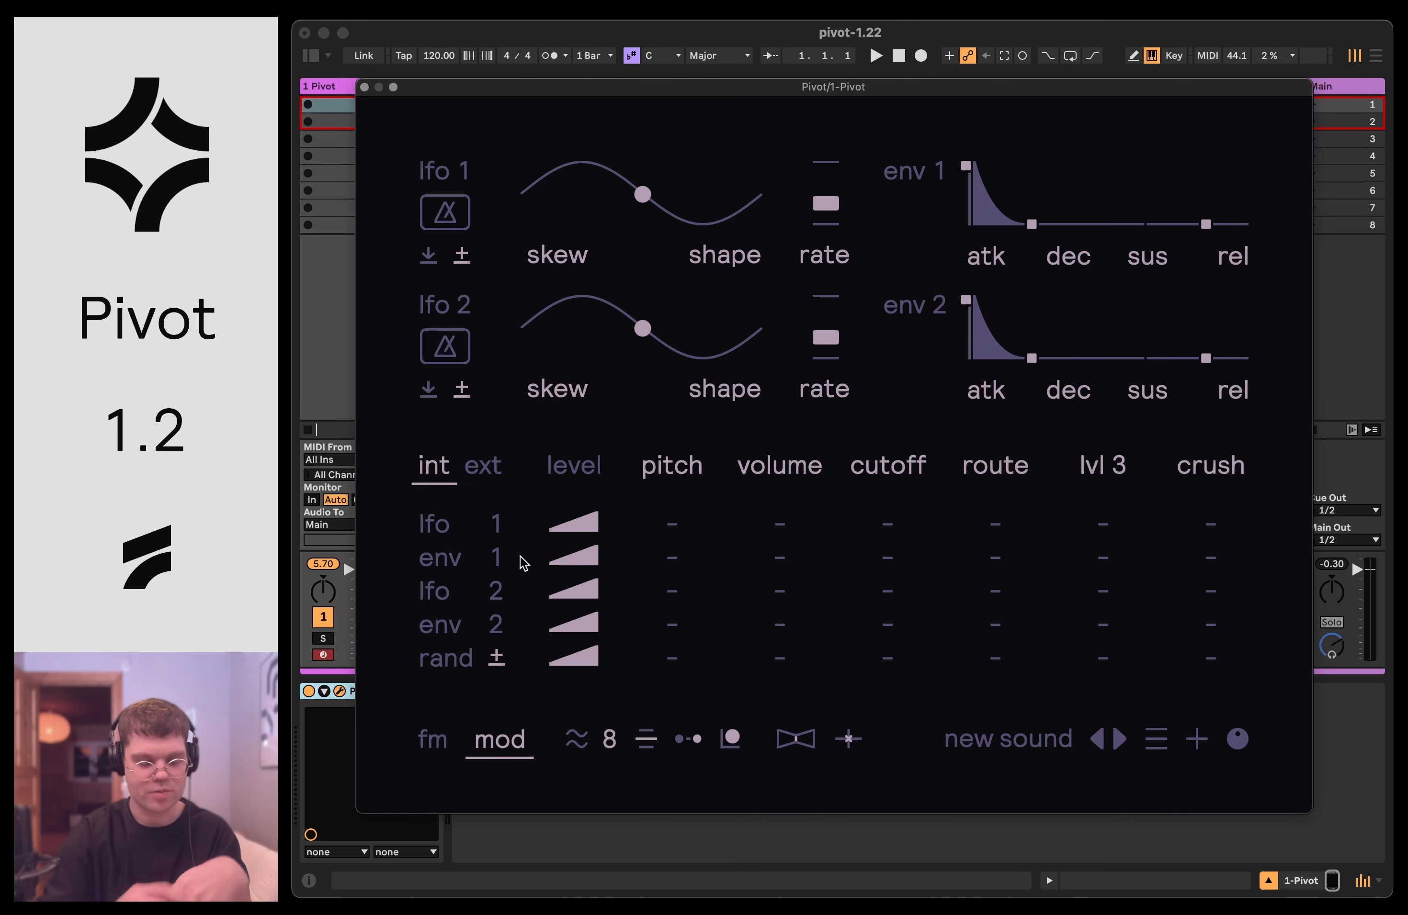
click(487, 475)
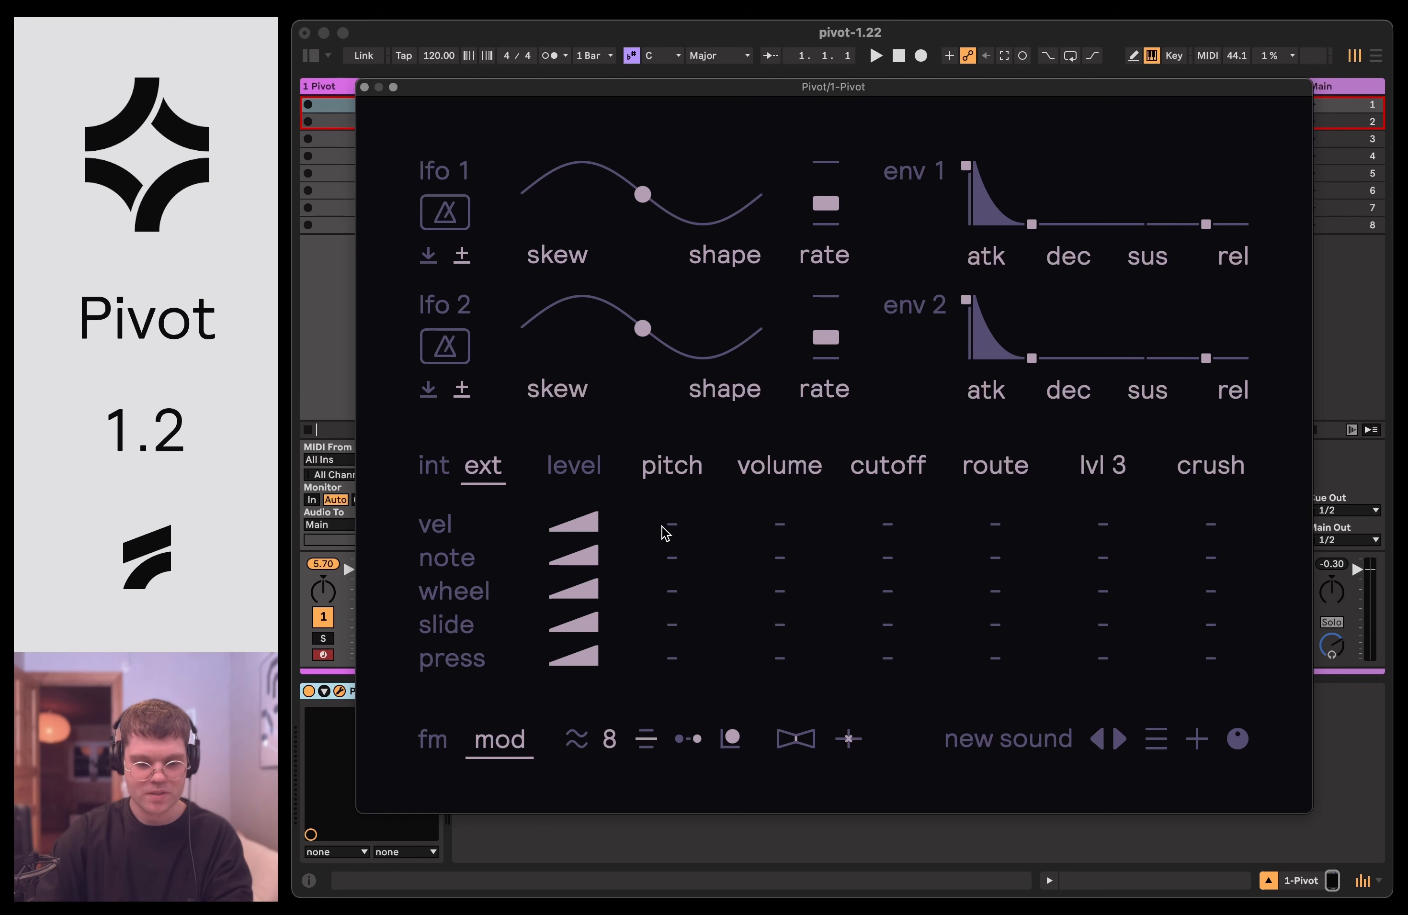
click(778, 525)
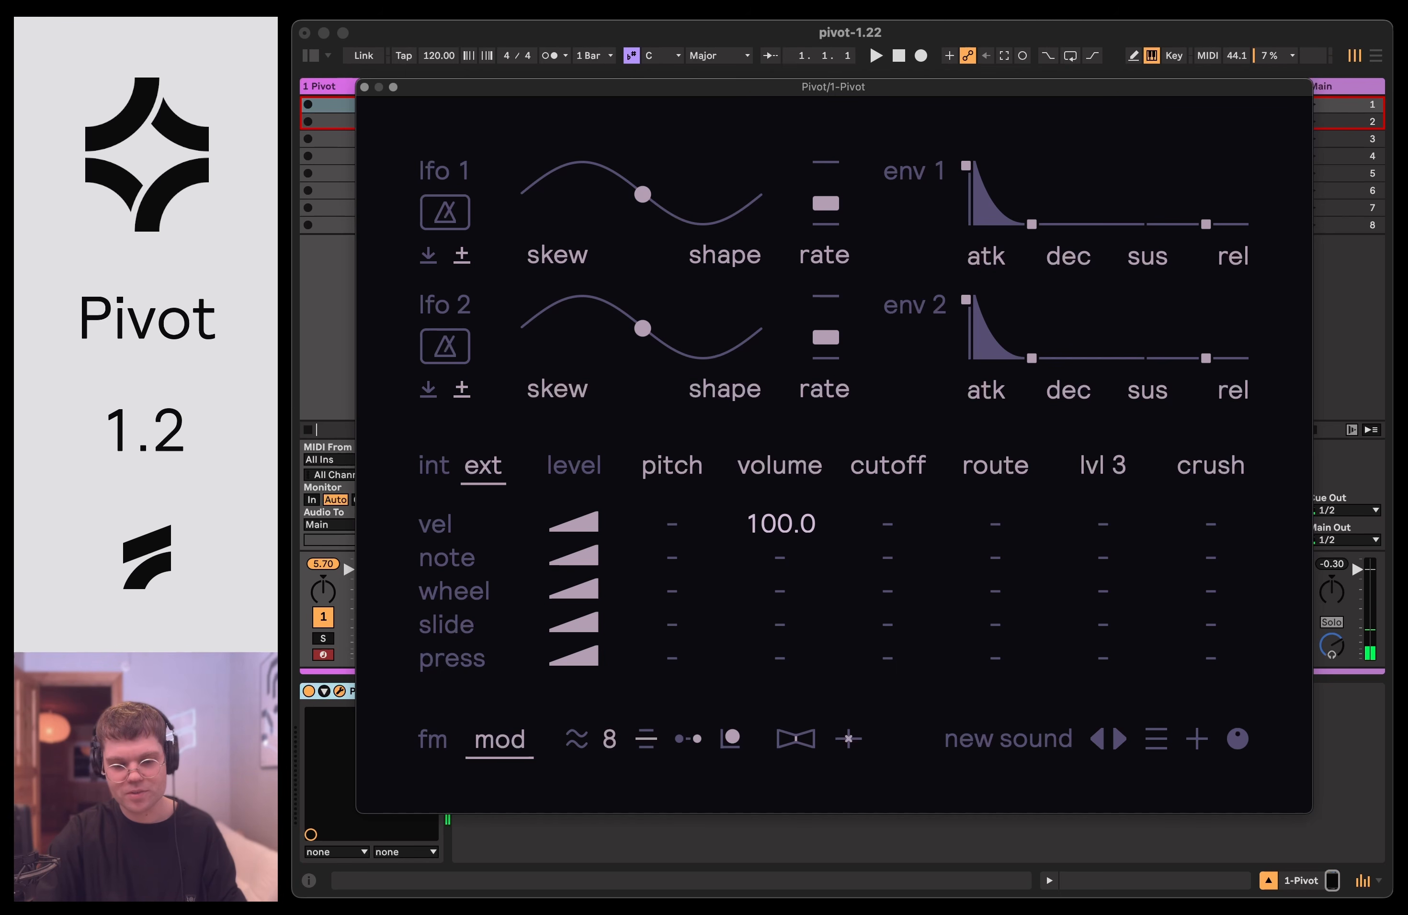
drag(775, 526, 776, 586)
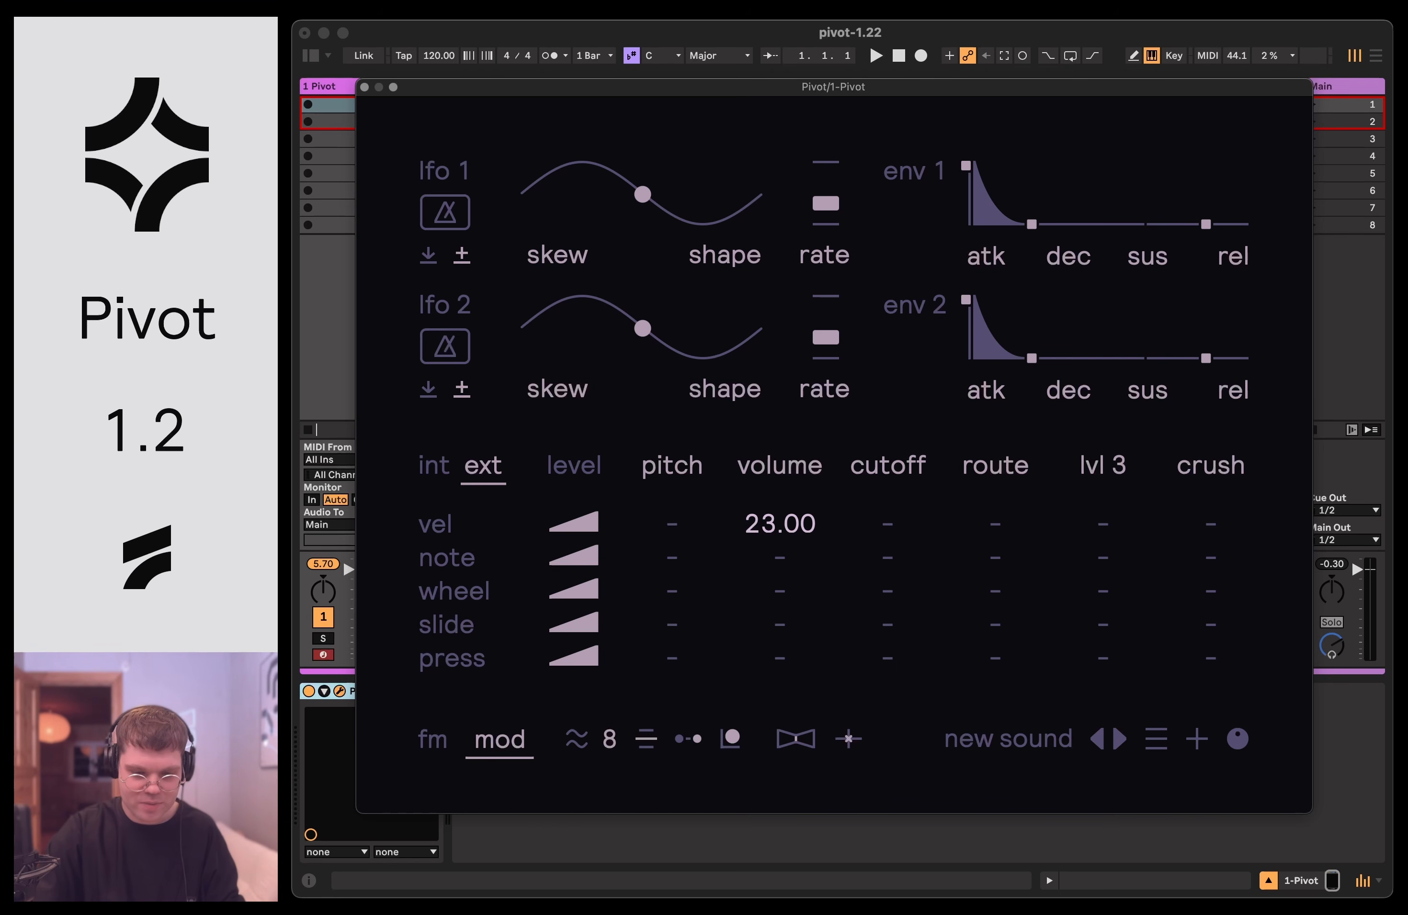
drag(775, 528, 775, 475)
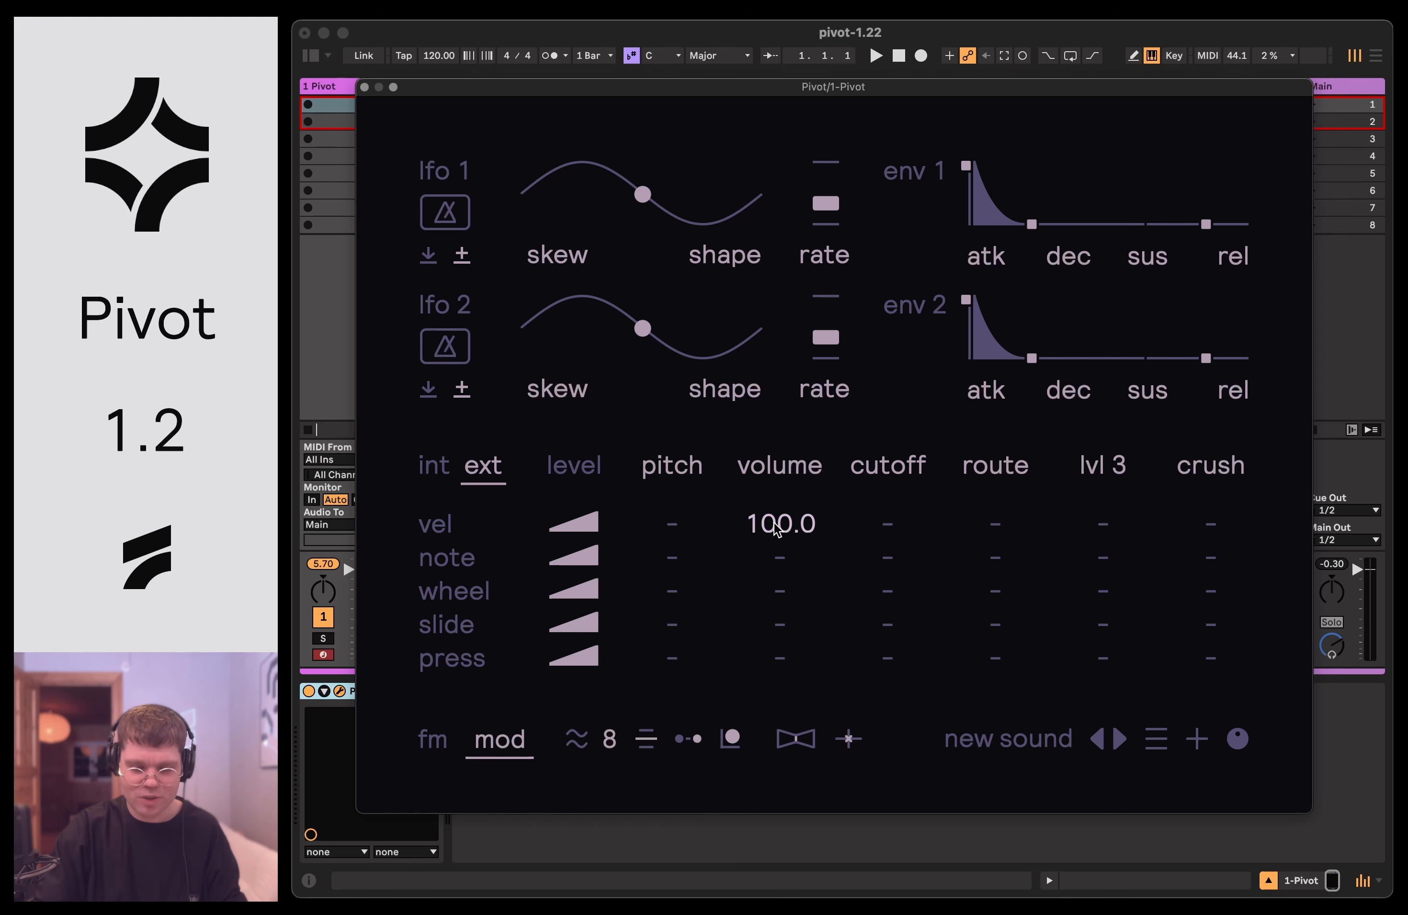
drag(776, 529, 776, 589)
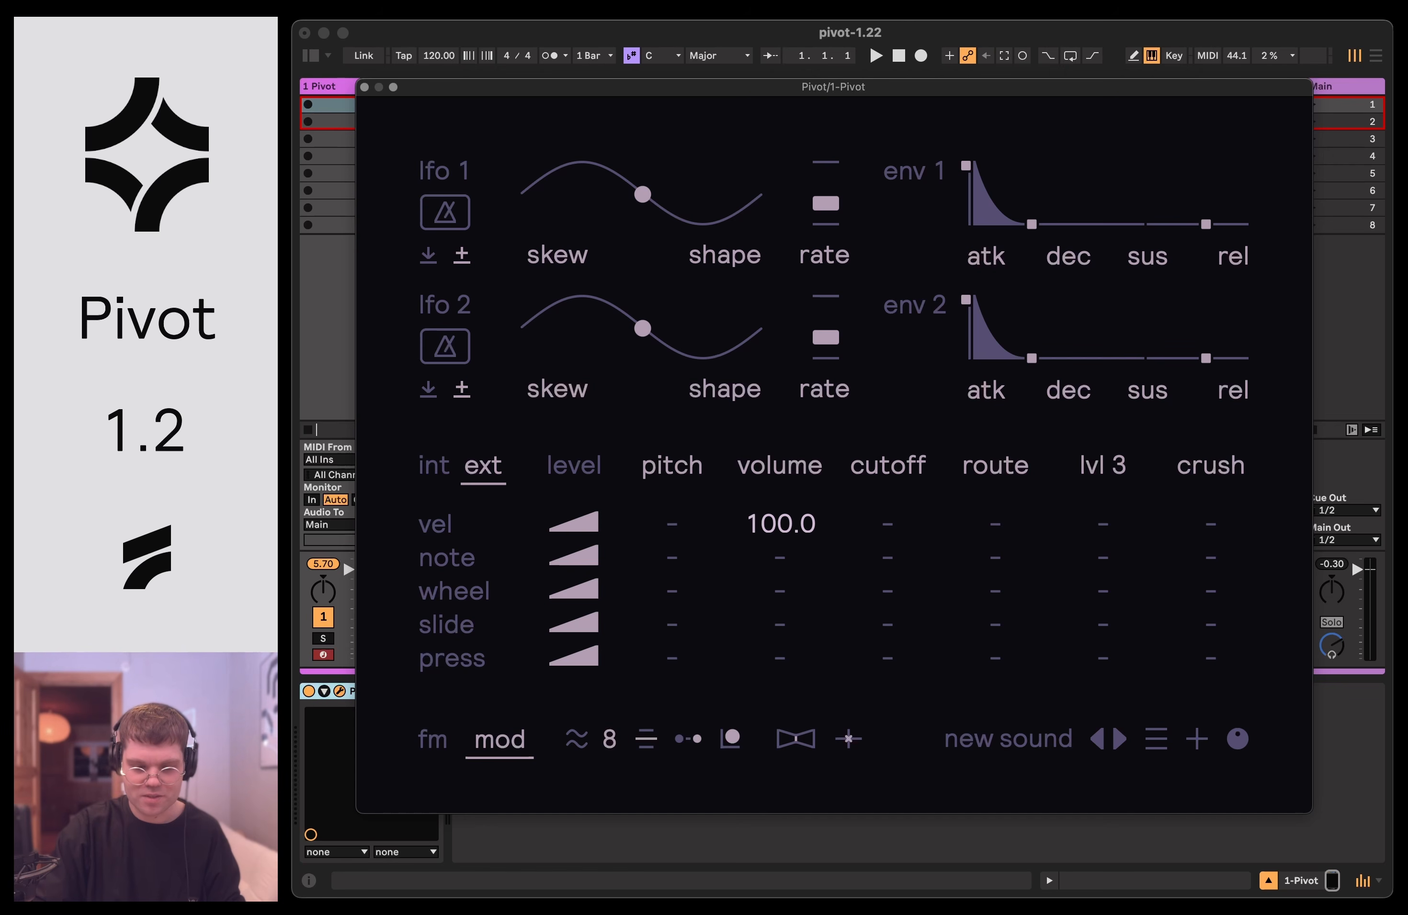
double_click(774, 524)
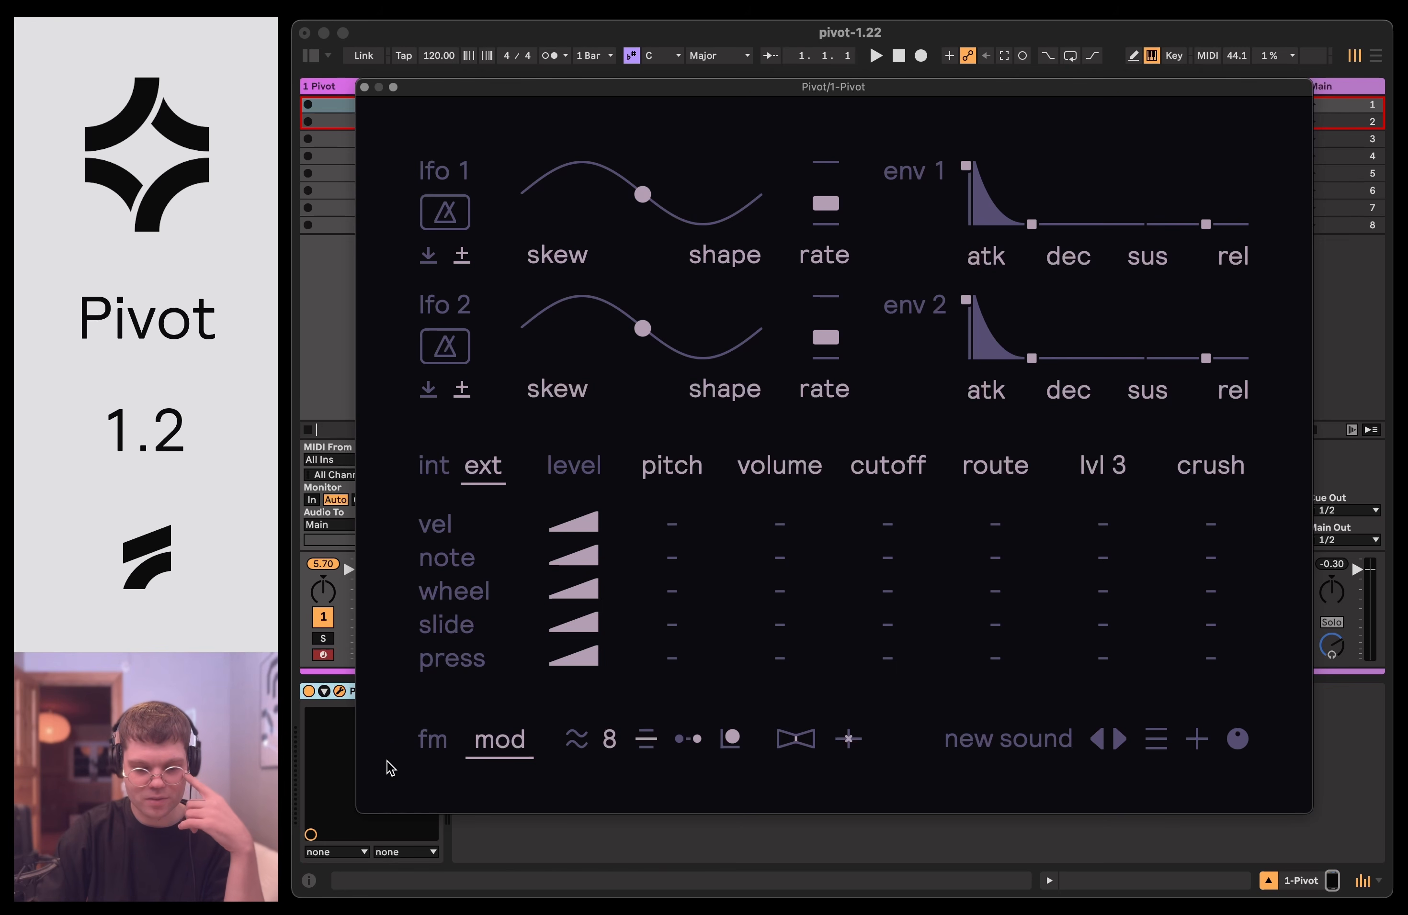
Raise the two-dot operator's level on the FM page and return to the modulation matrix.
click(426, 743)
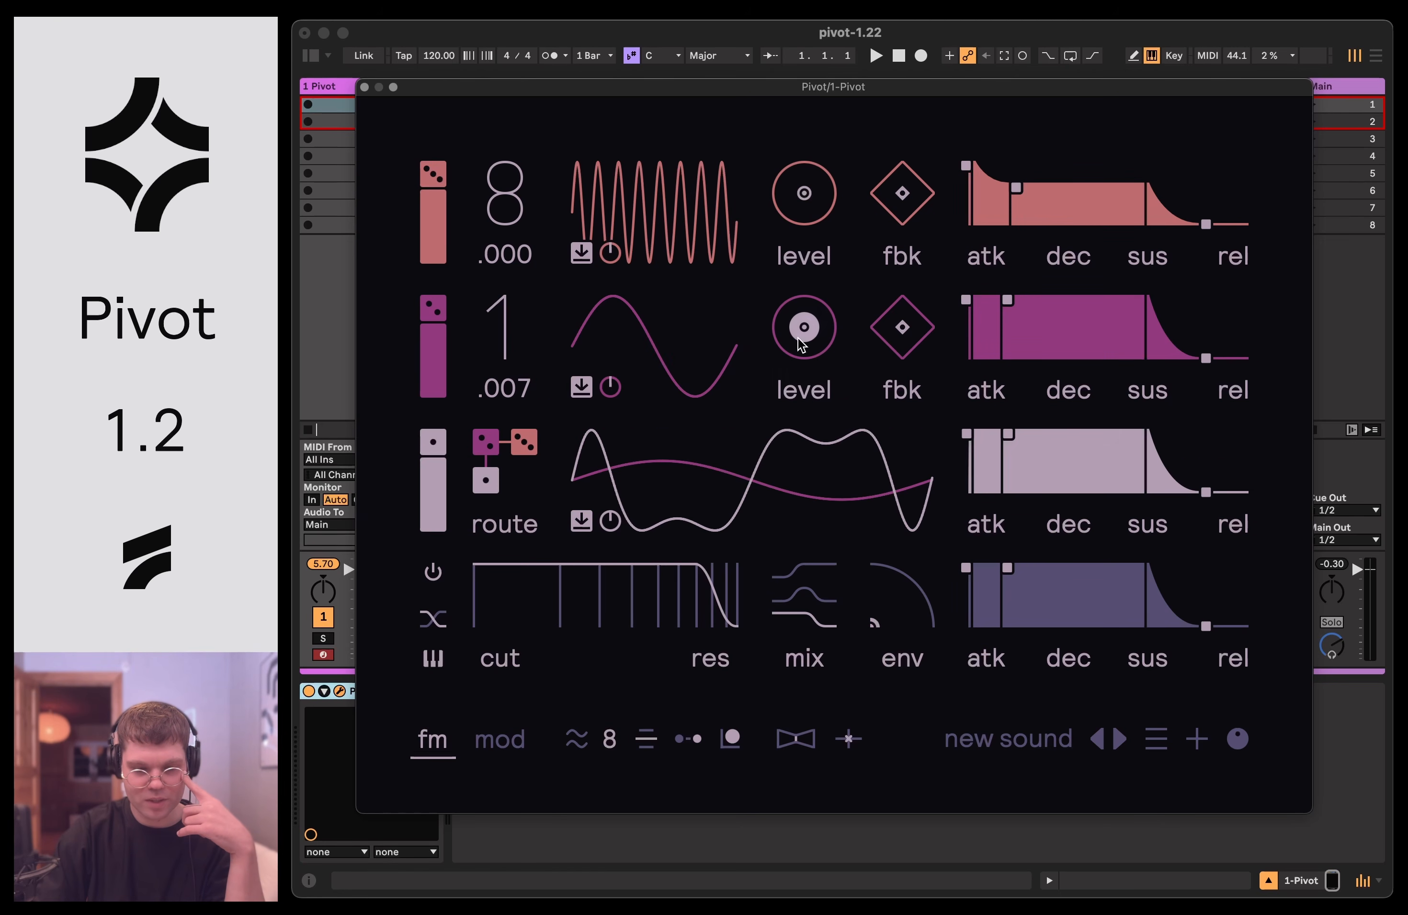
drag(802, 344, 802, 309)
click(523, 741)
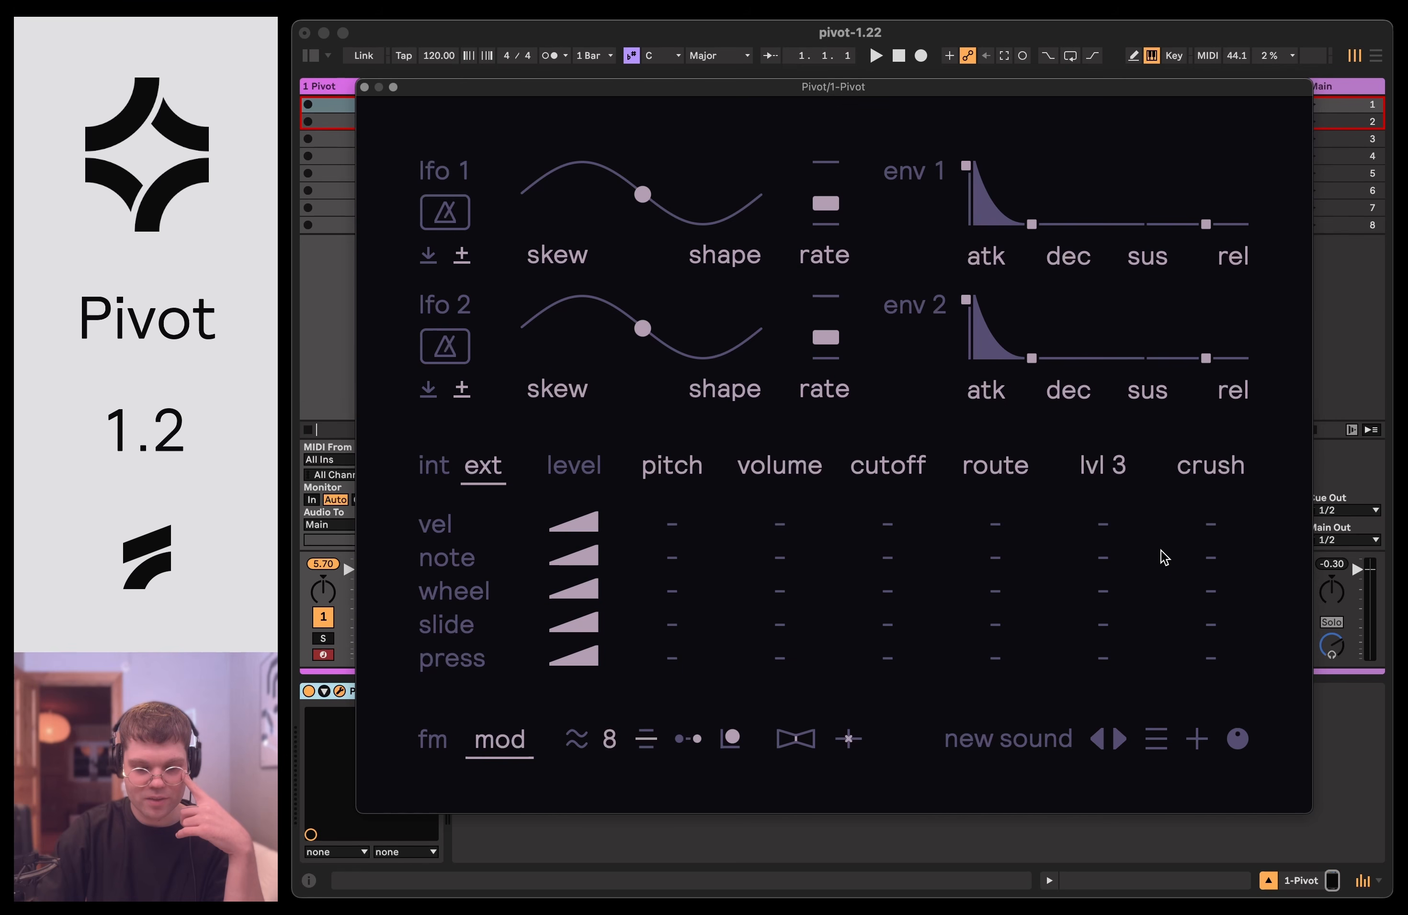
Try a note amount of -100 on the lvl 3 destination, reset it, and reassign that destination to op 2 level.
drag(1101, 567, 1102, 567)
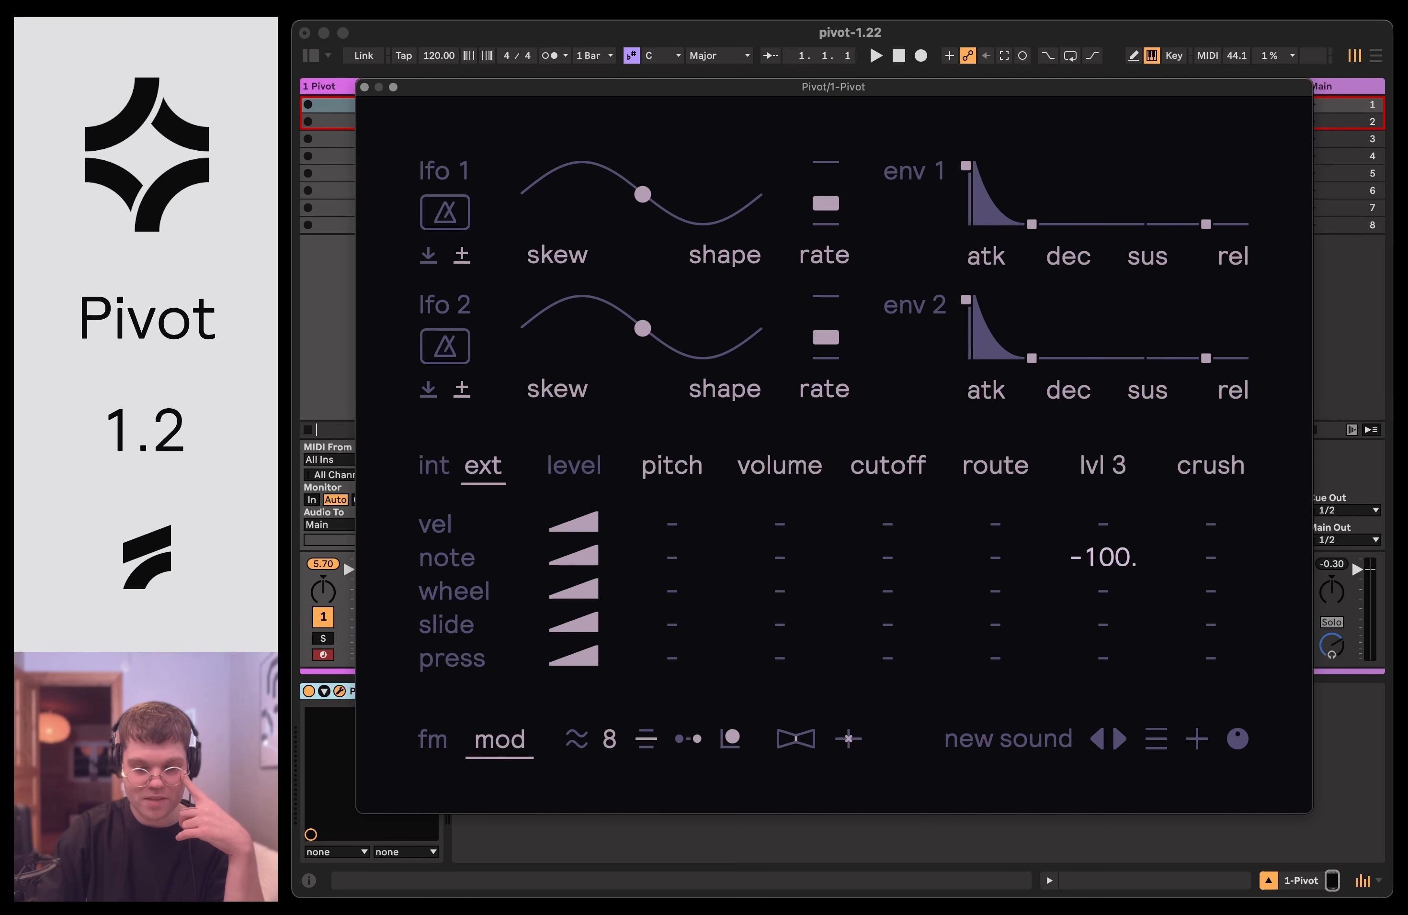
double_click(1100, 562)
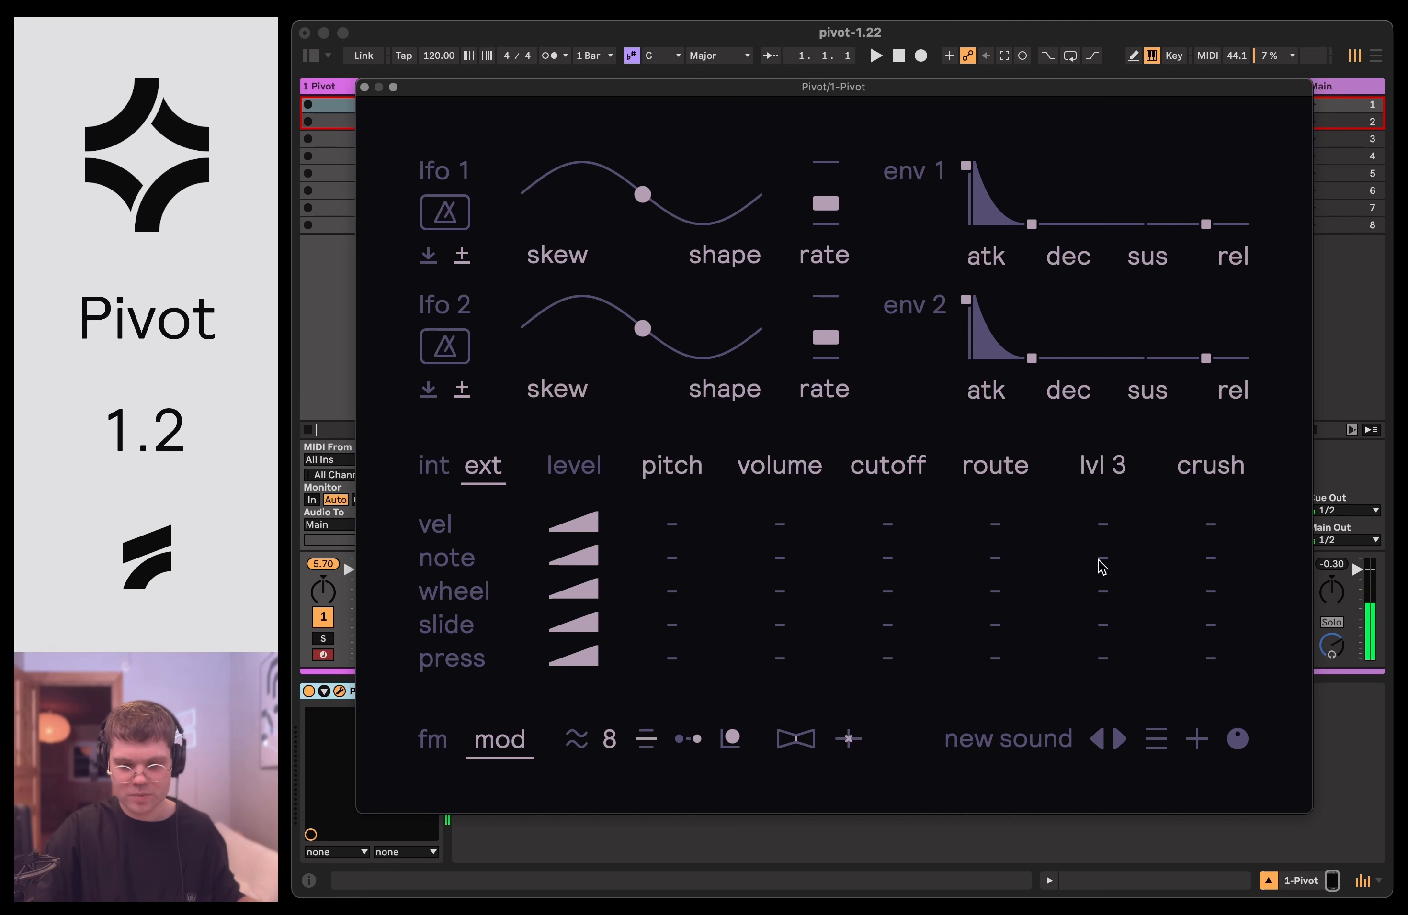
click(1105, 465)
mouse_move(1137, 572)
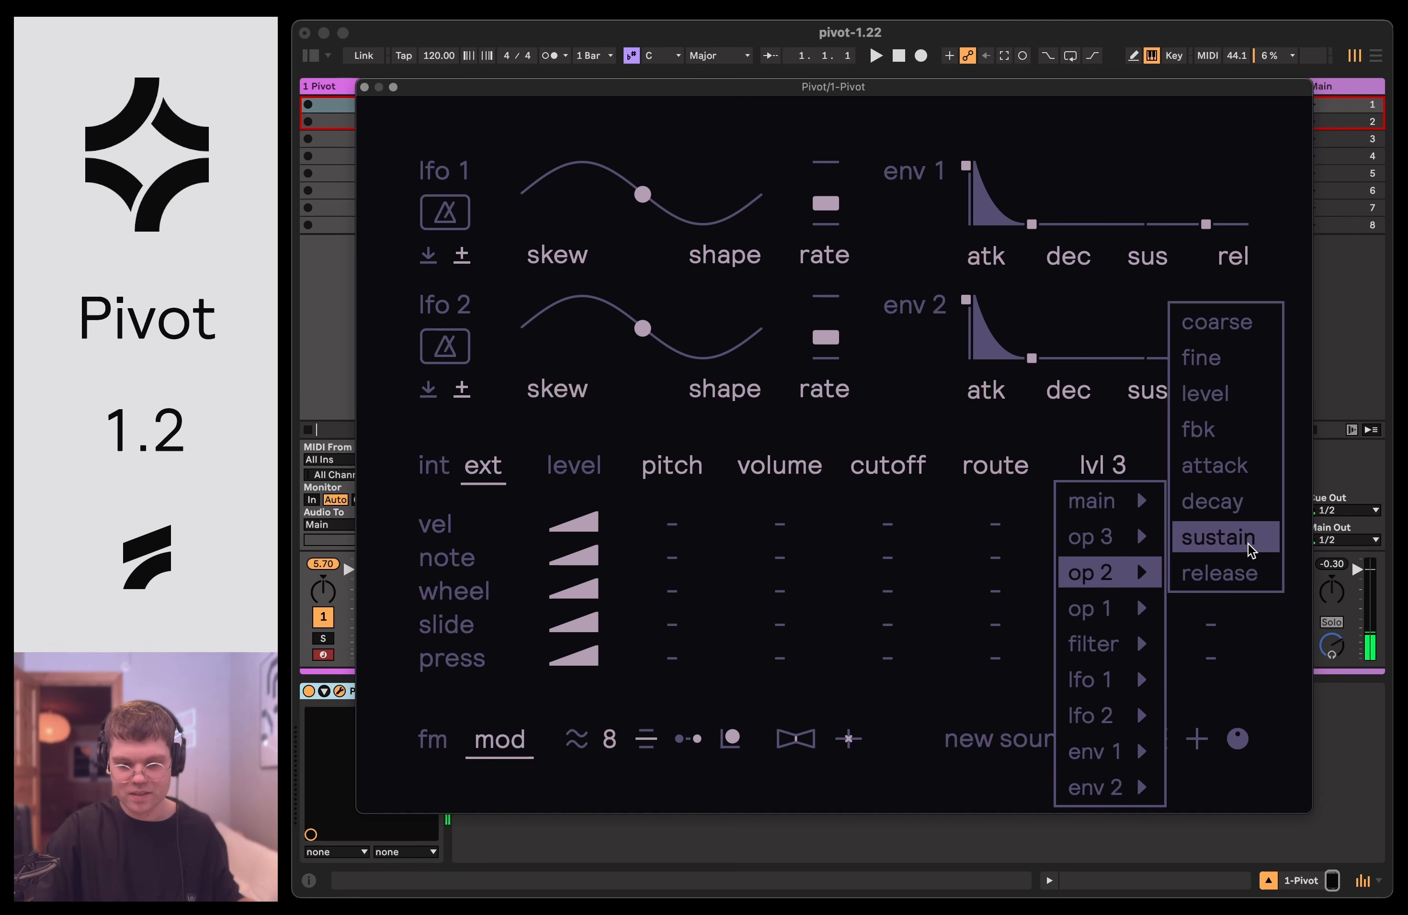
click(1233, 403)
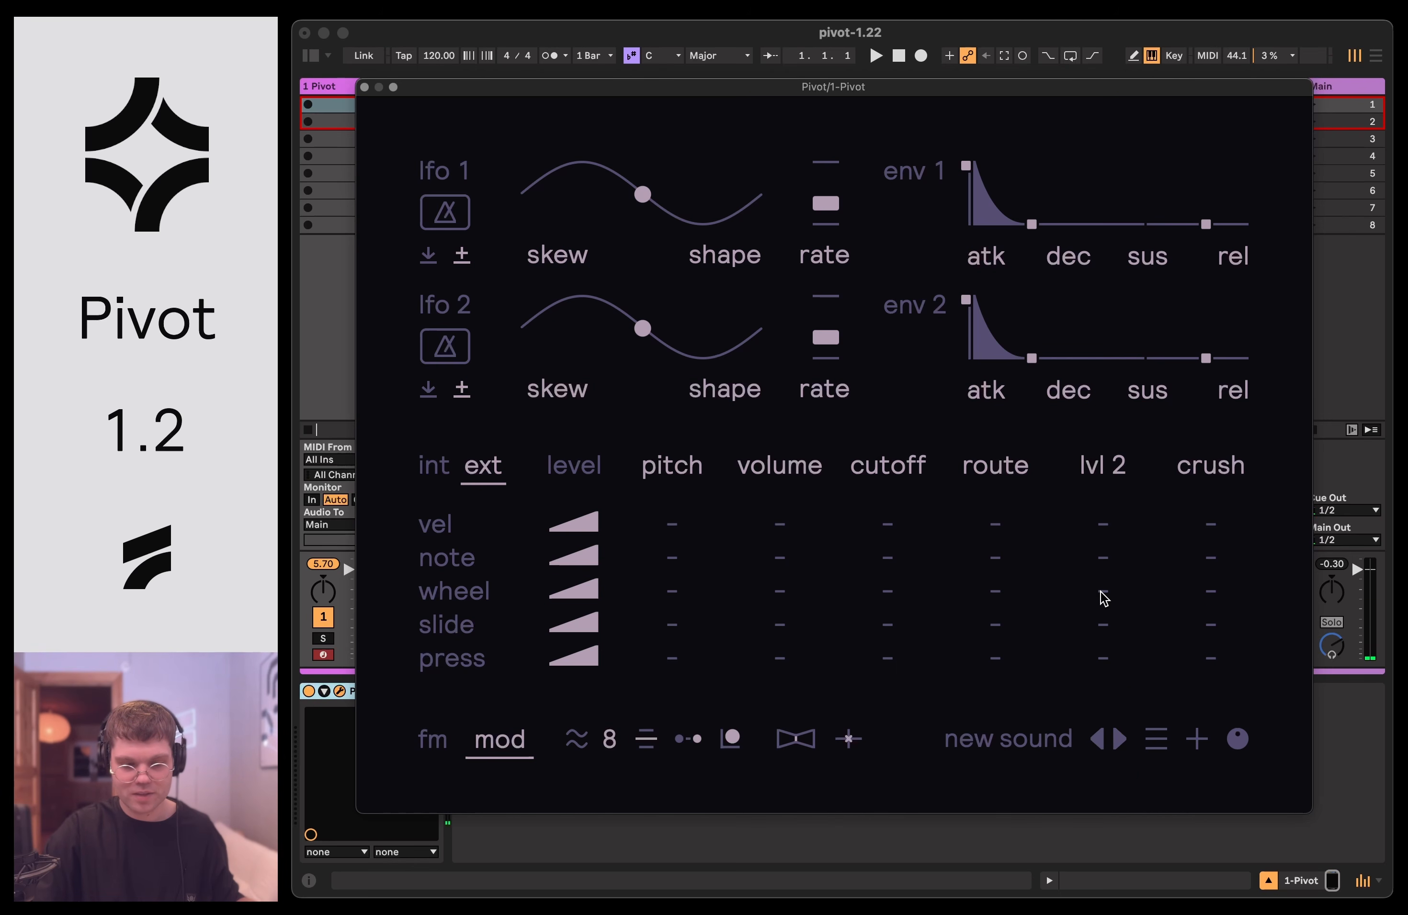
Try a negative note amount on the lvl 2 destination and clear it.
drag(1104, 559, 1104, 618)
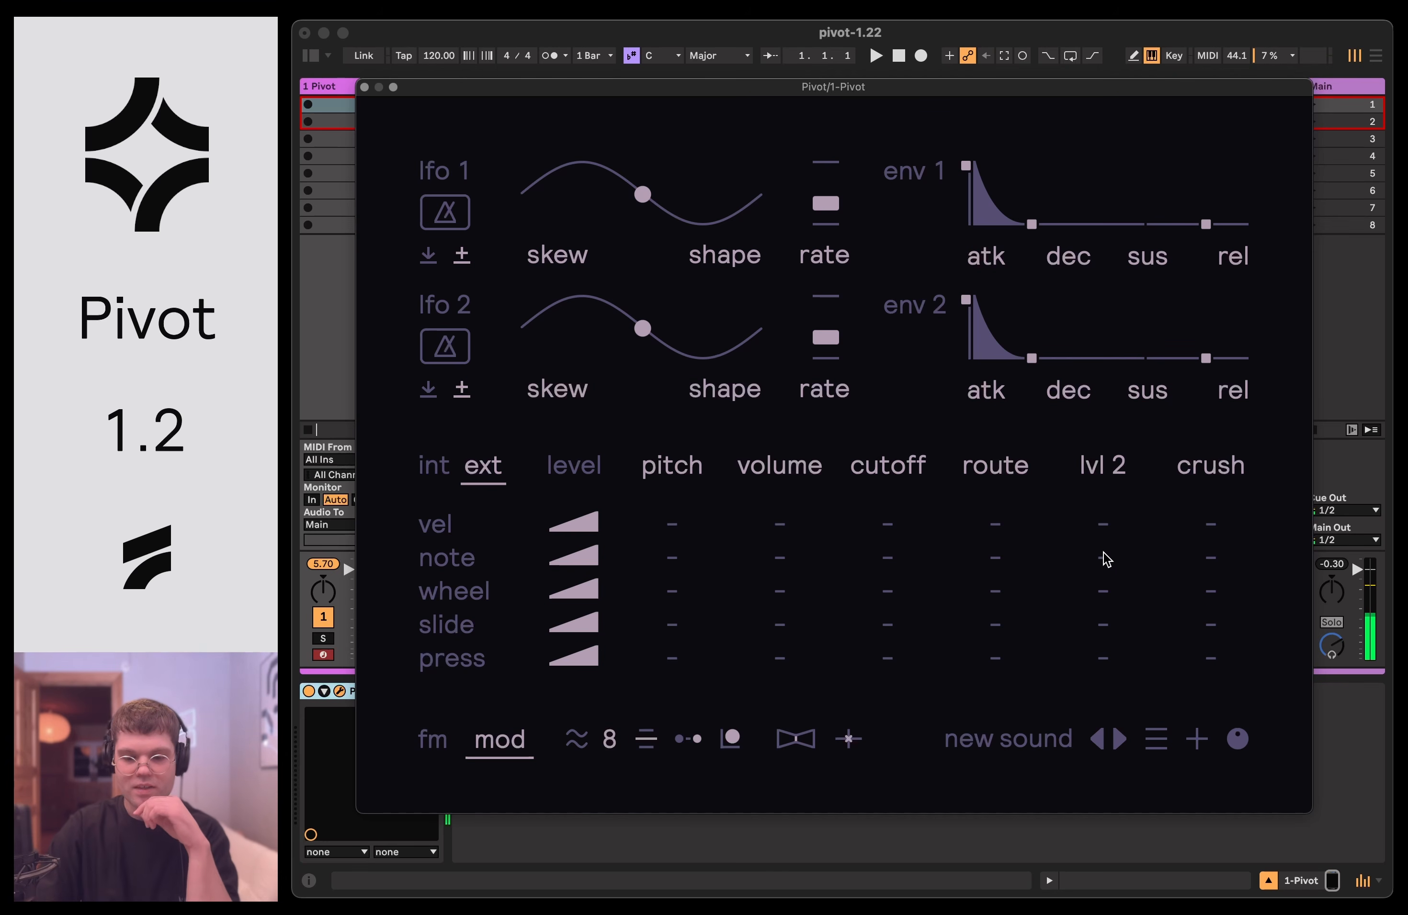
click(1116, 469)
click(1114, 469)
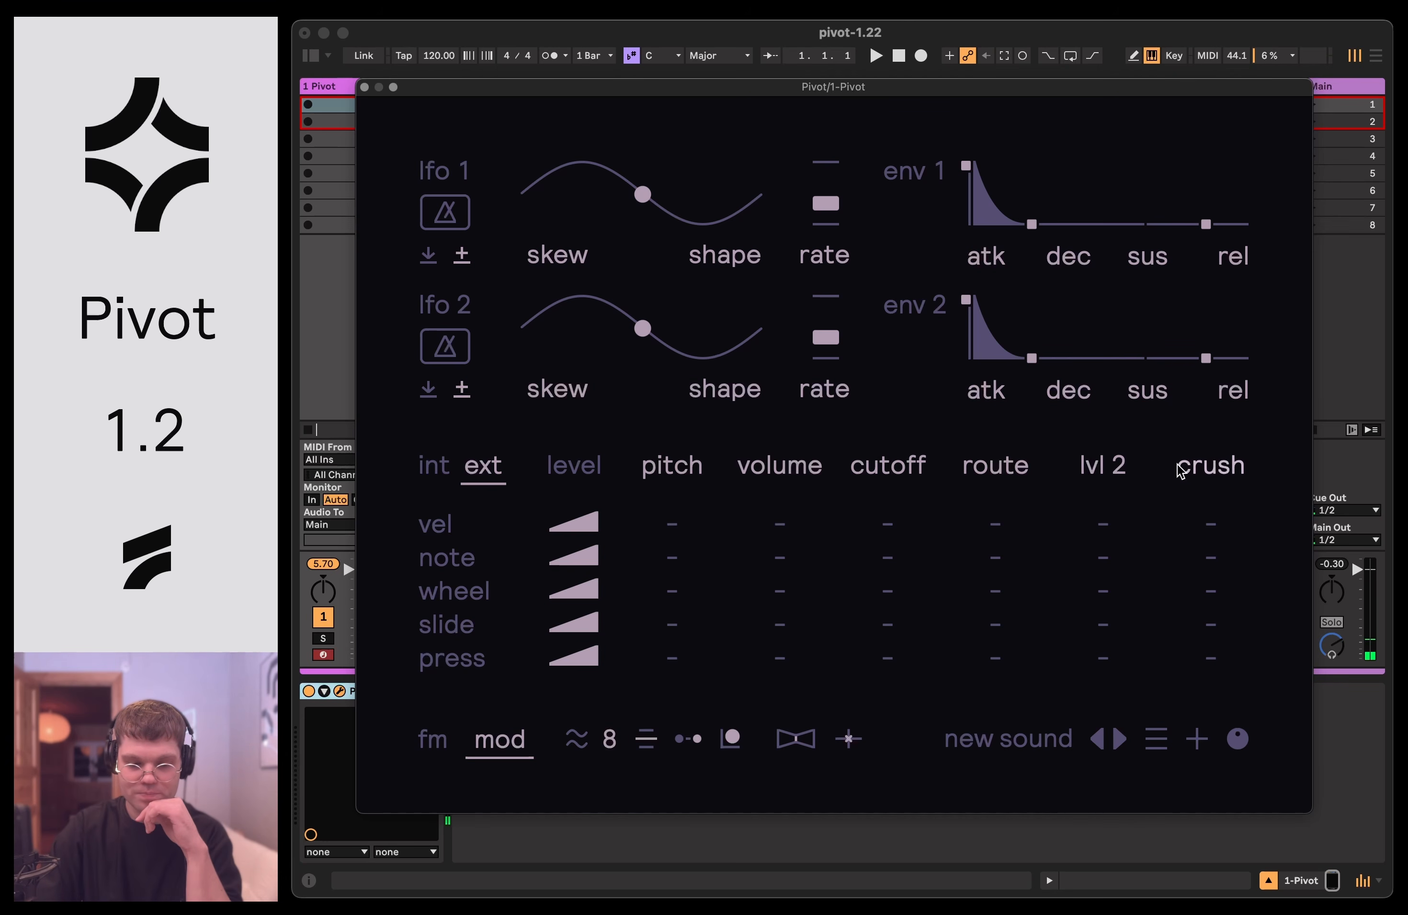
click(1117, 465)
click(1117, 463)
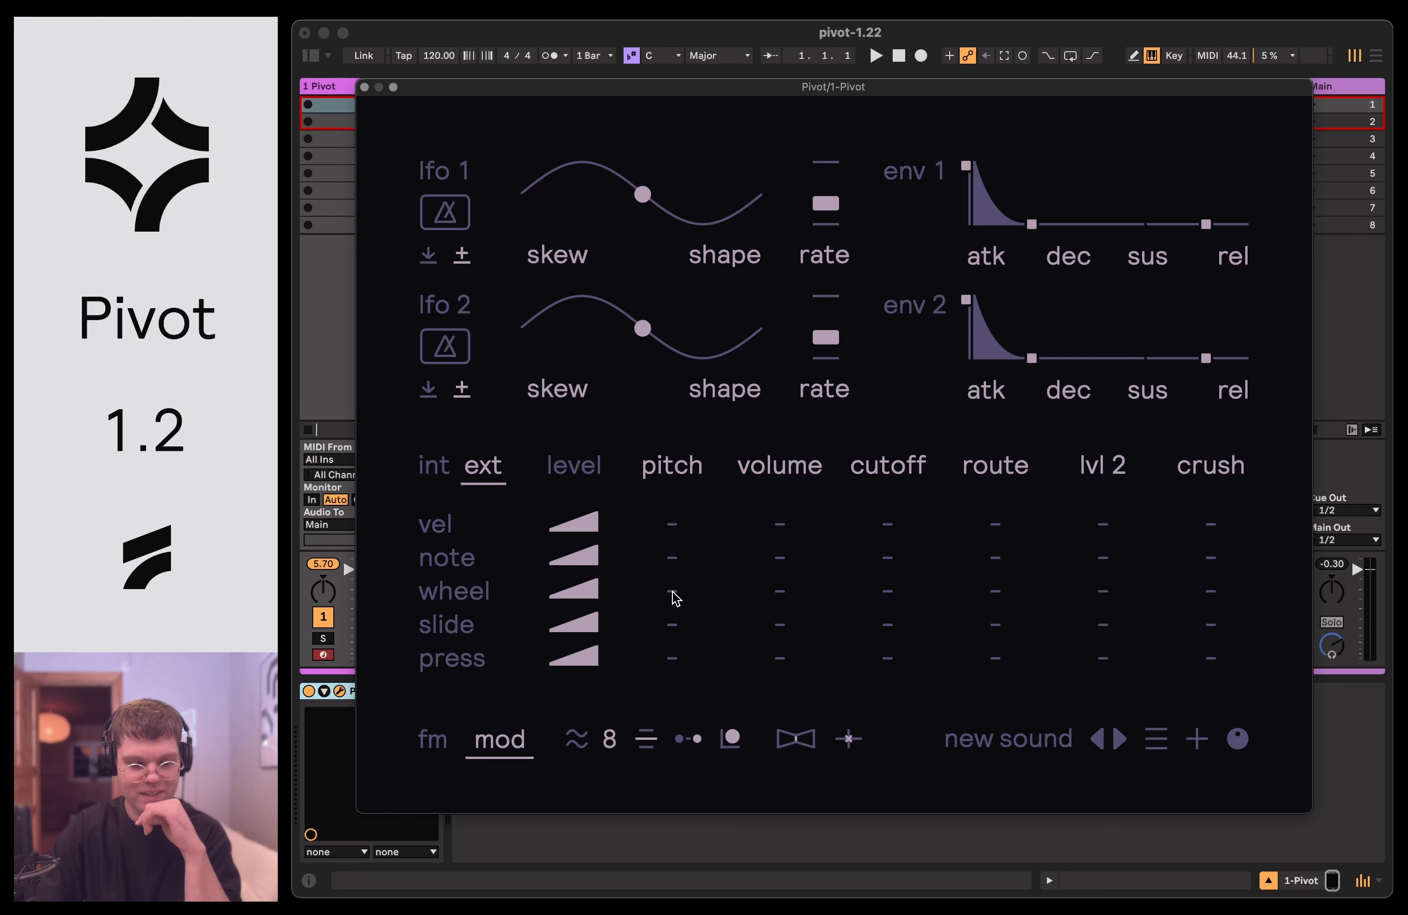
Try a note amount of -16.0 on the pitch destination, and set the two-dot operator's level to 0.00 on the FM page.
drag(673, 559, 673, 606)
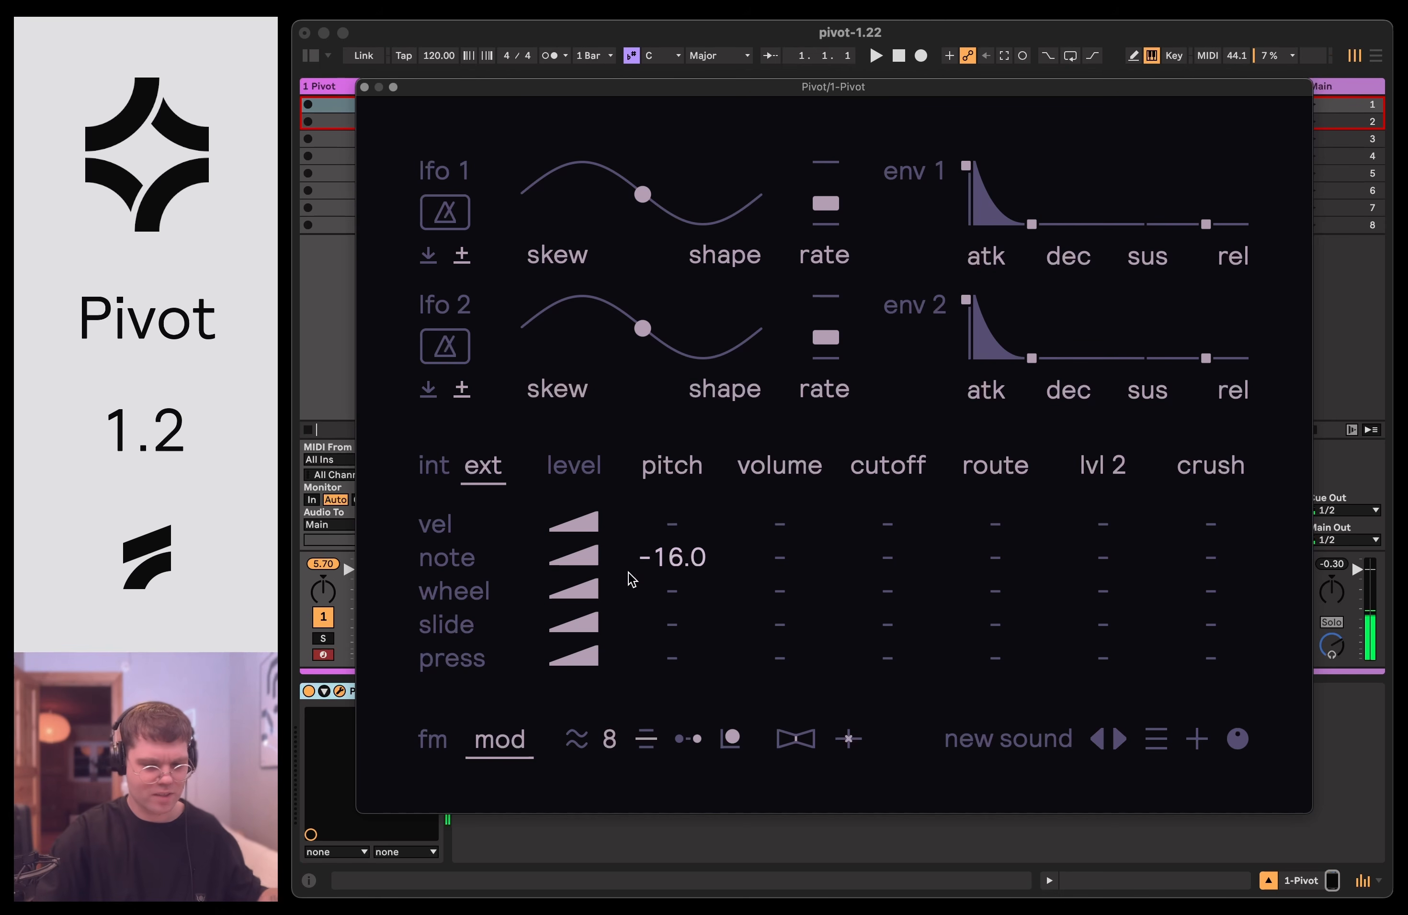
click(421, 744)
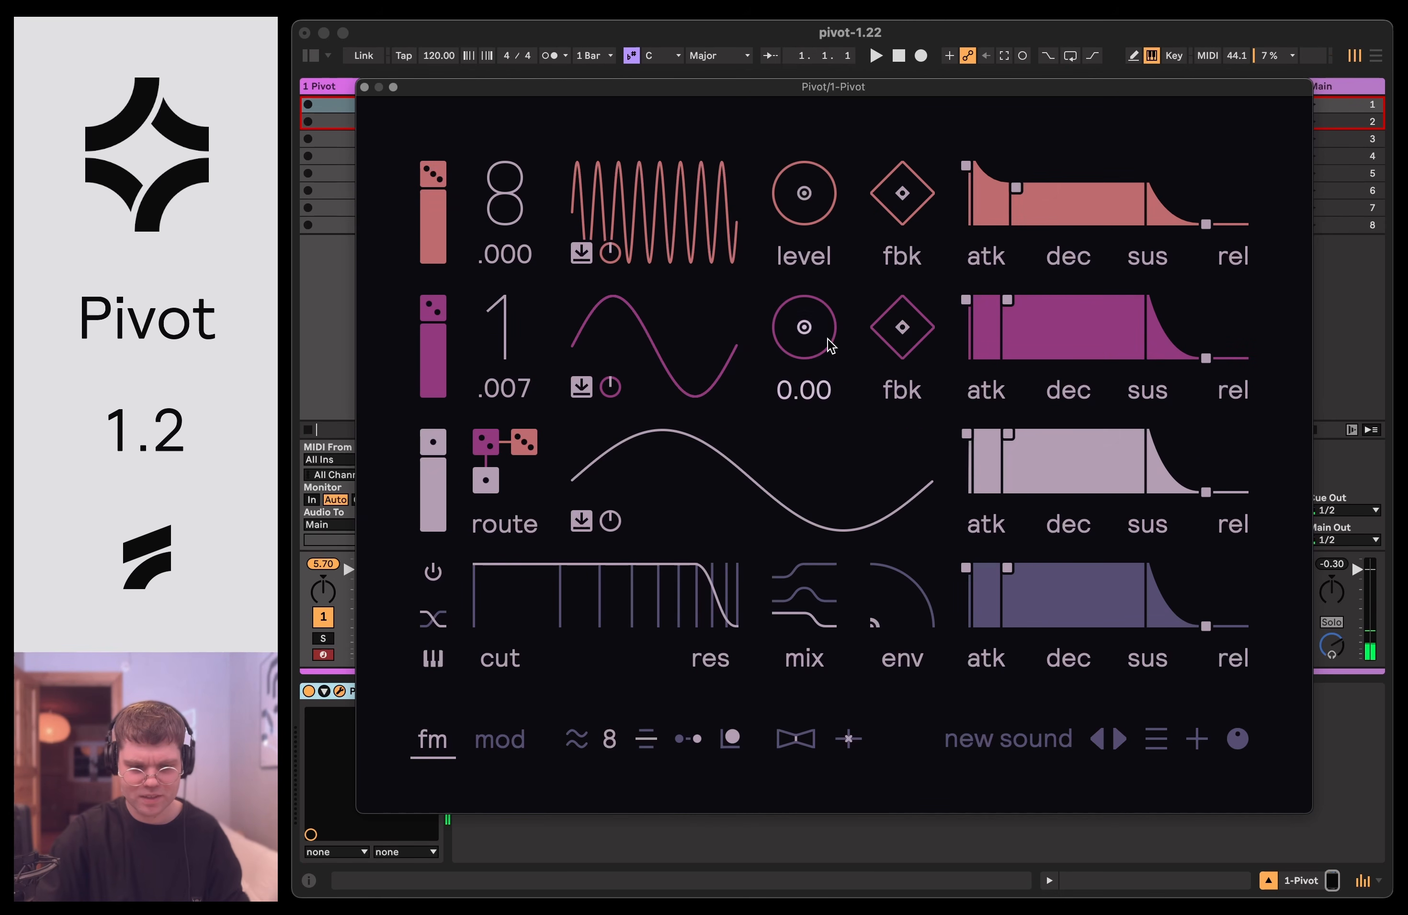
click(497, 743)
Try note-to-pitch amounts of -30.0 and -17.0, and clear the routing.
drag(671, 562, 670, 609)
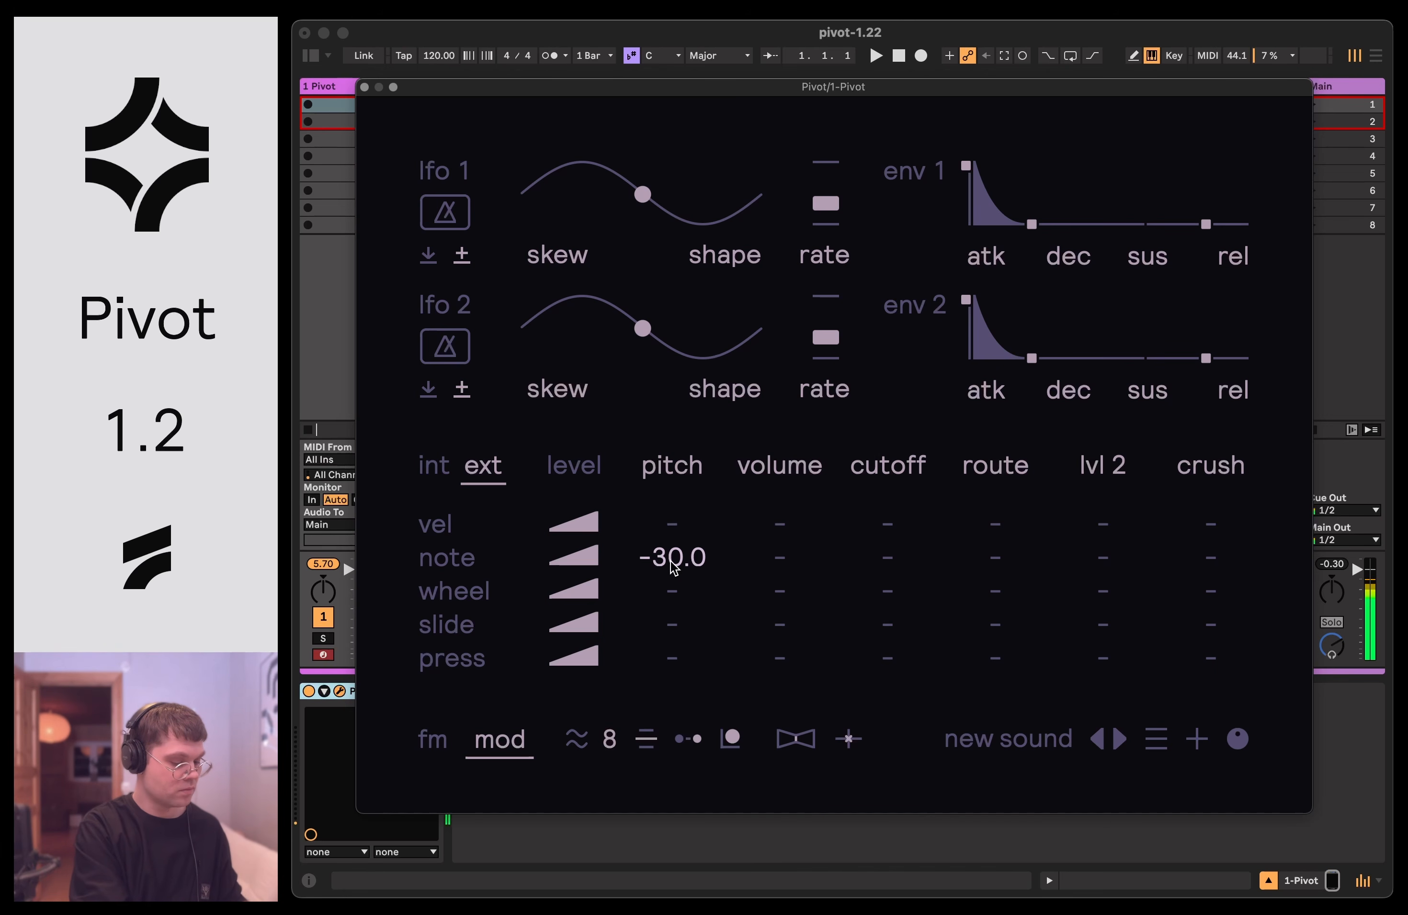
drag(674, 568, 673, 524)
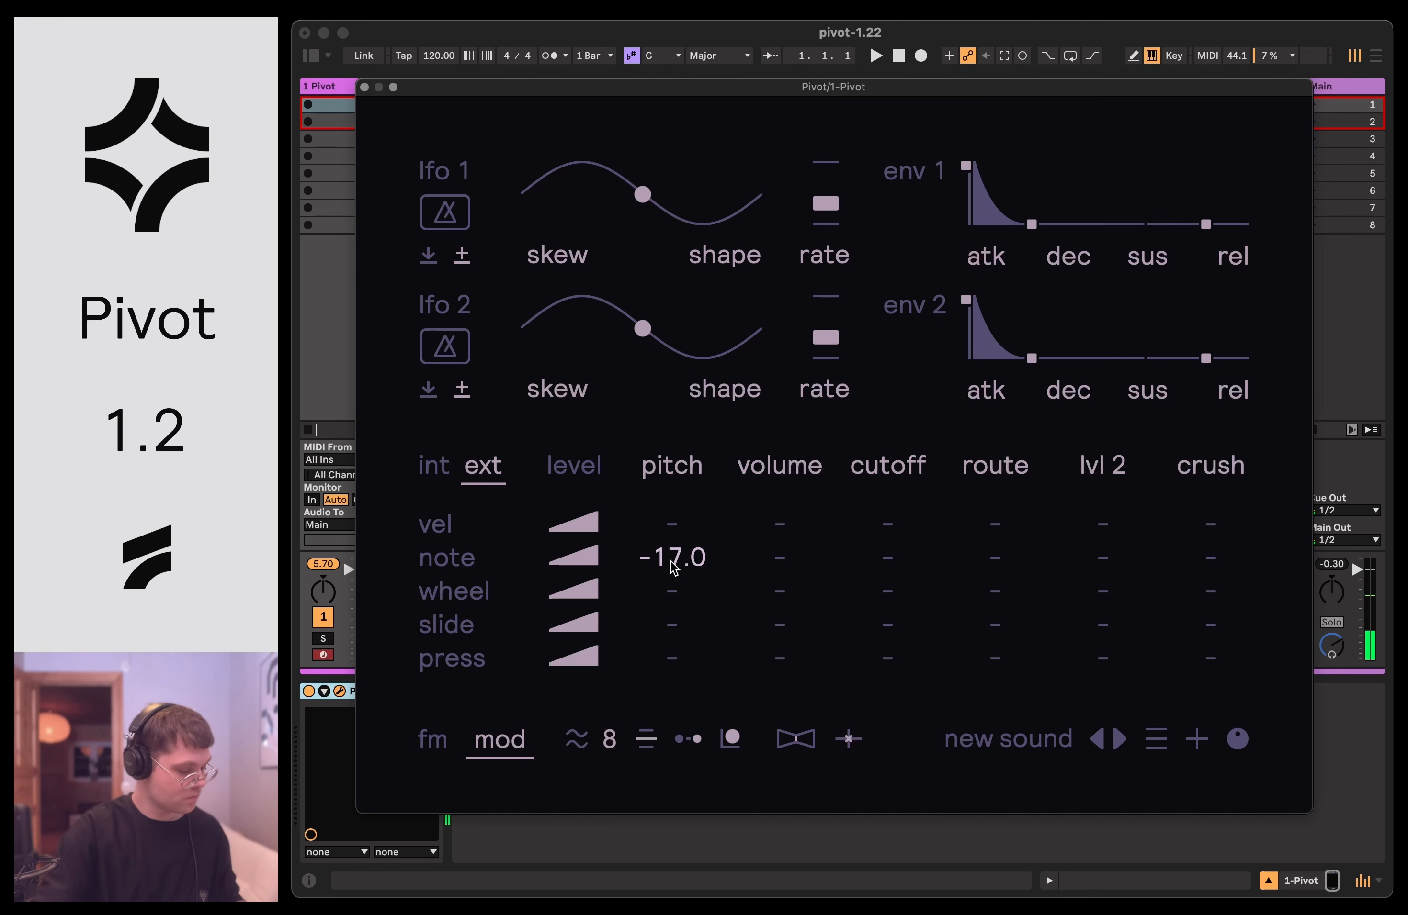
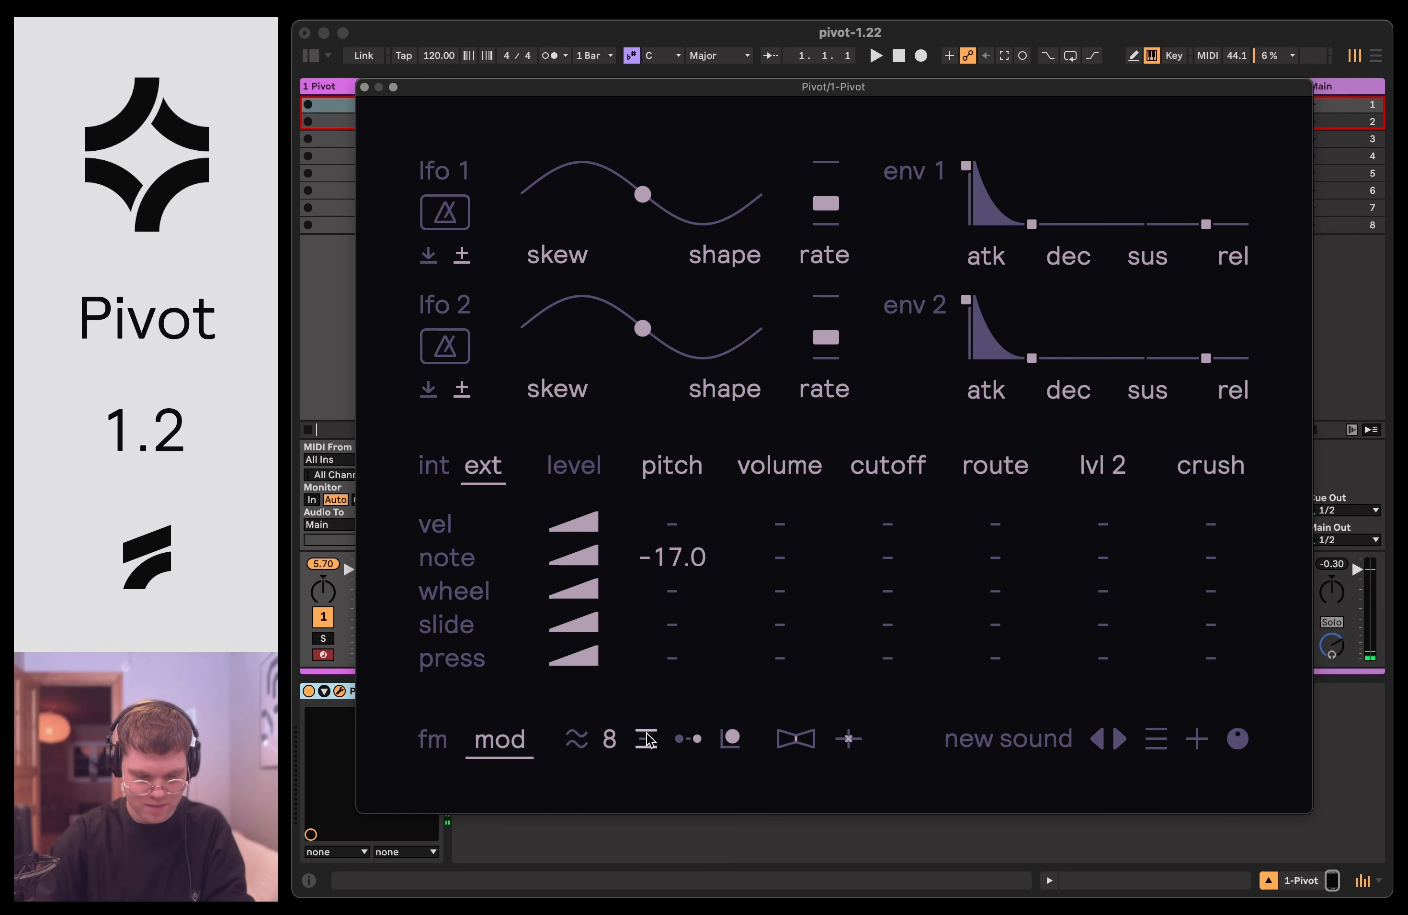
double_click(686, 558)
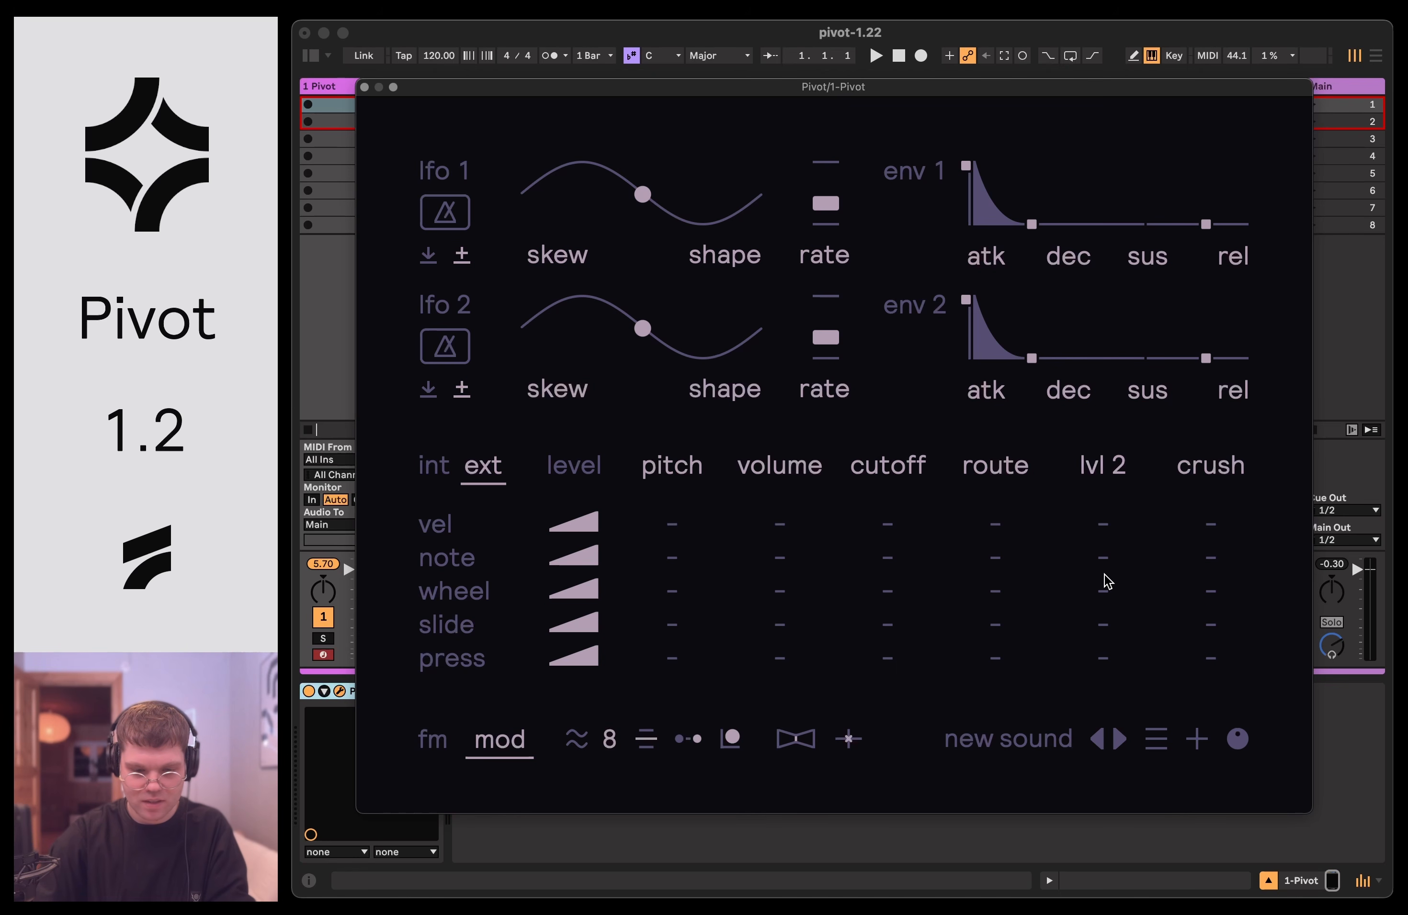
Try a wheel amount of 100.0 on the lvl 2 destination, check the FM page, and clear the routing.
drag(1102, 588, 1103, 571)
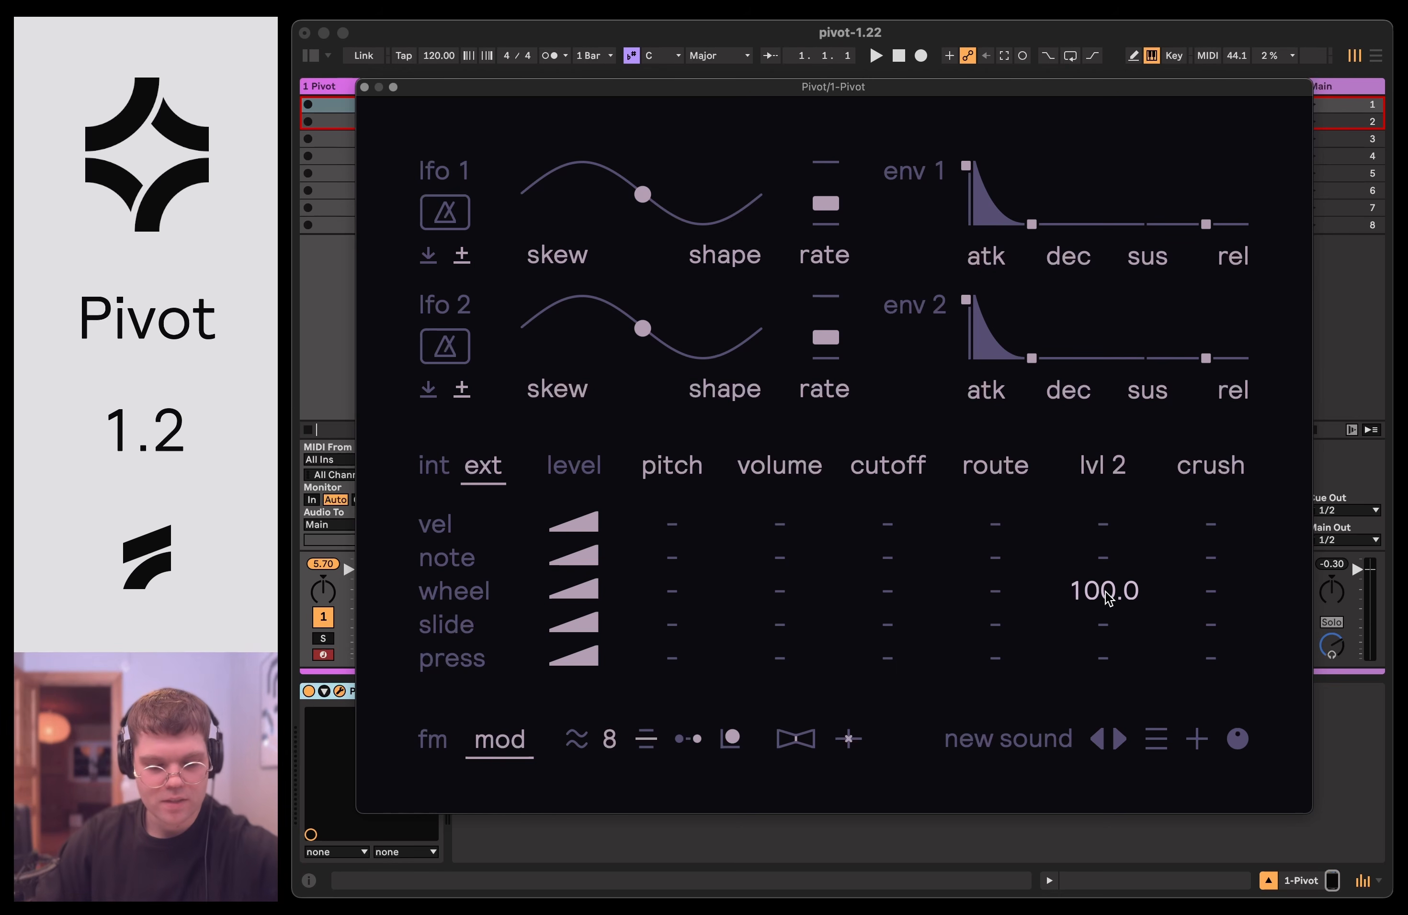
click(431, 741)
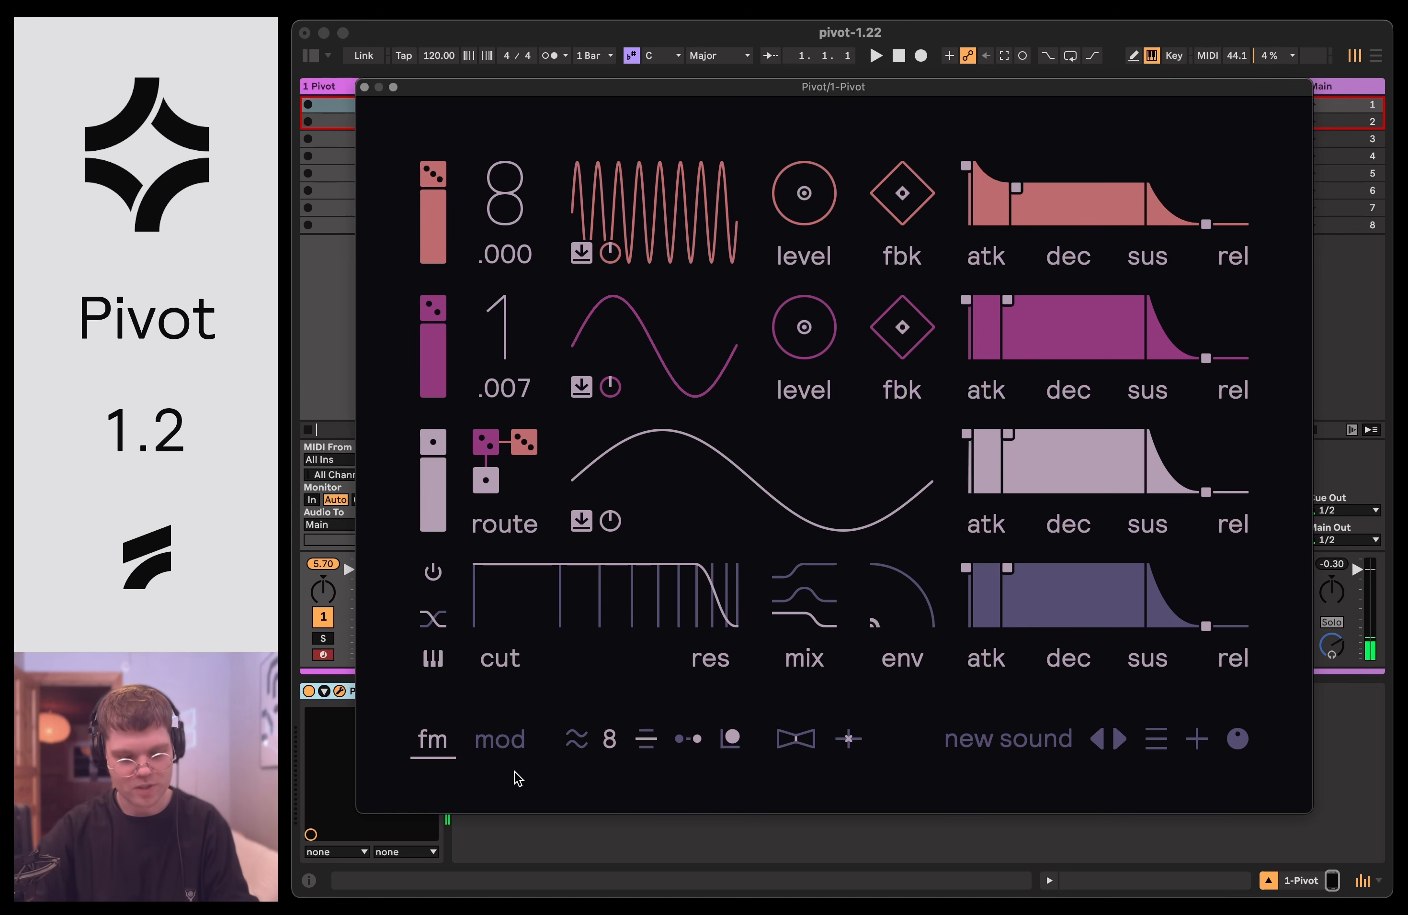
click(509, 752)
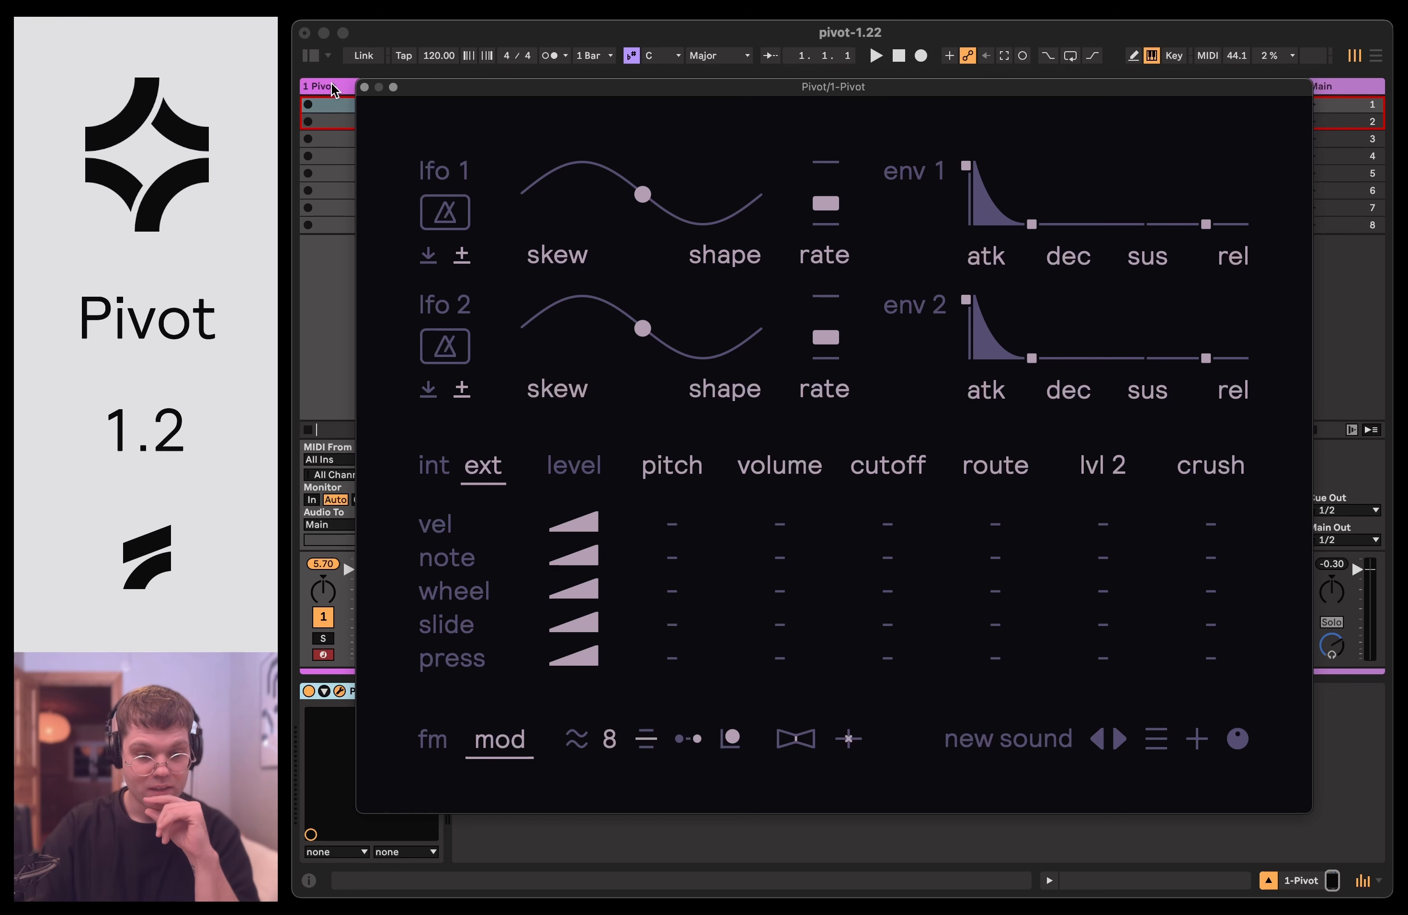
Shrink the Pivot window, move it off the track, and create an empty MIDI clip in the Pivot track's first slot.
drag(423, 89, 494, 45)
drag(1376, 759, 1068, 535)
drag(814, 39, 1131, 46)
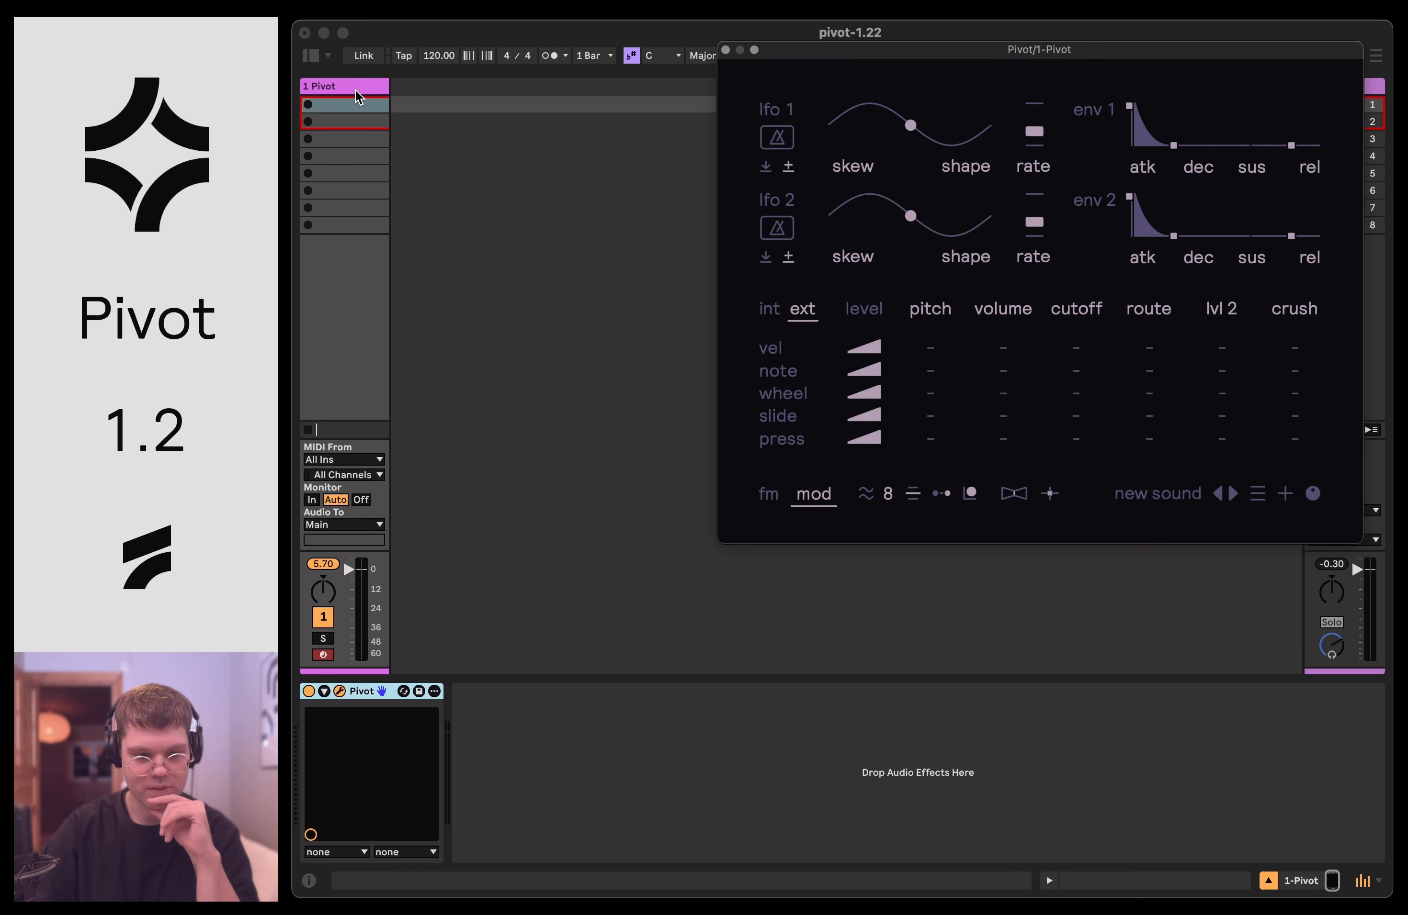
double_click(357, 104)
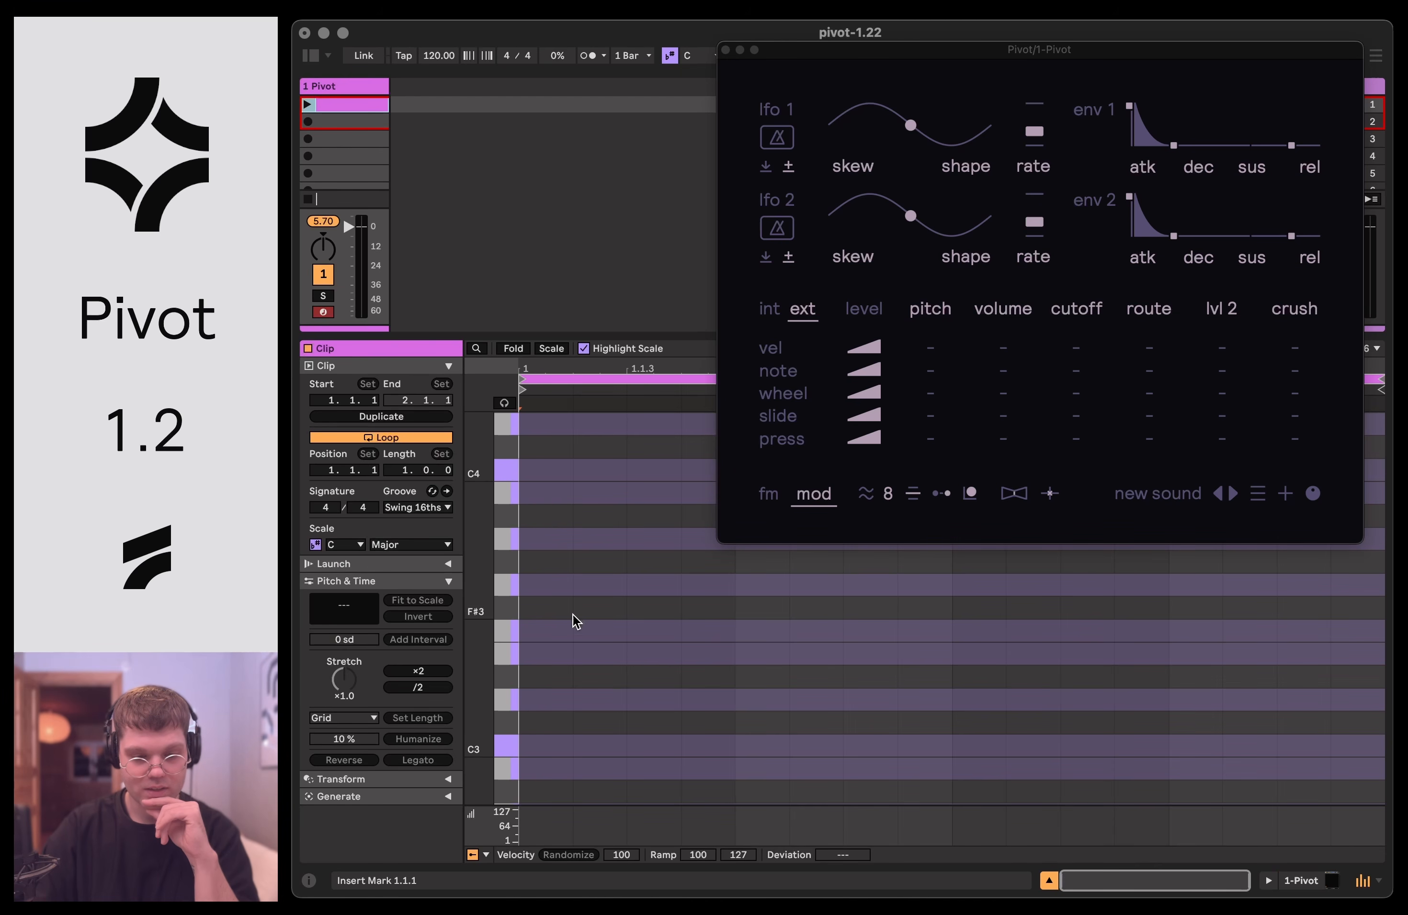
Set the slide amount on the lvl 2 destination to 100.0.
click(765, 490)
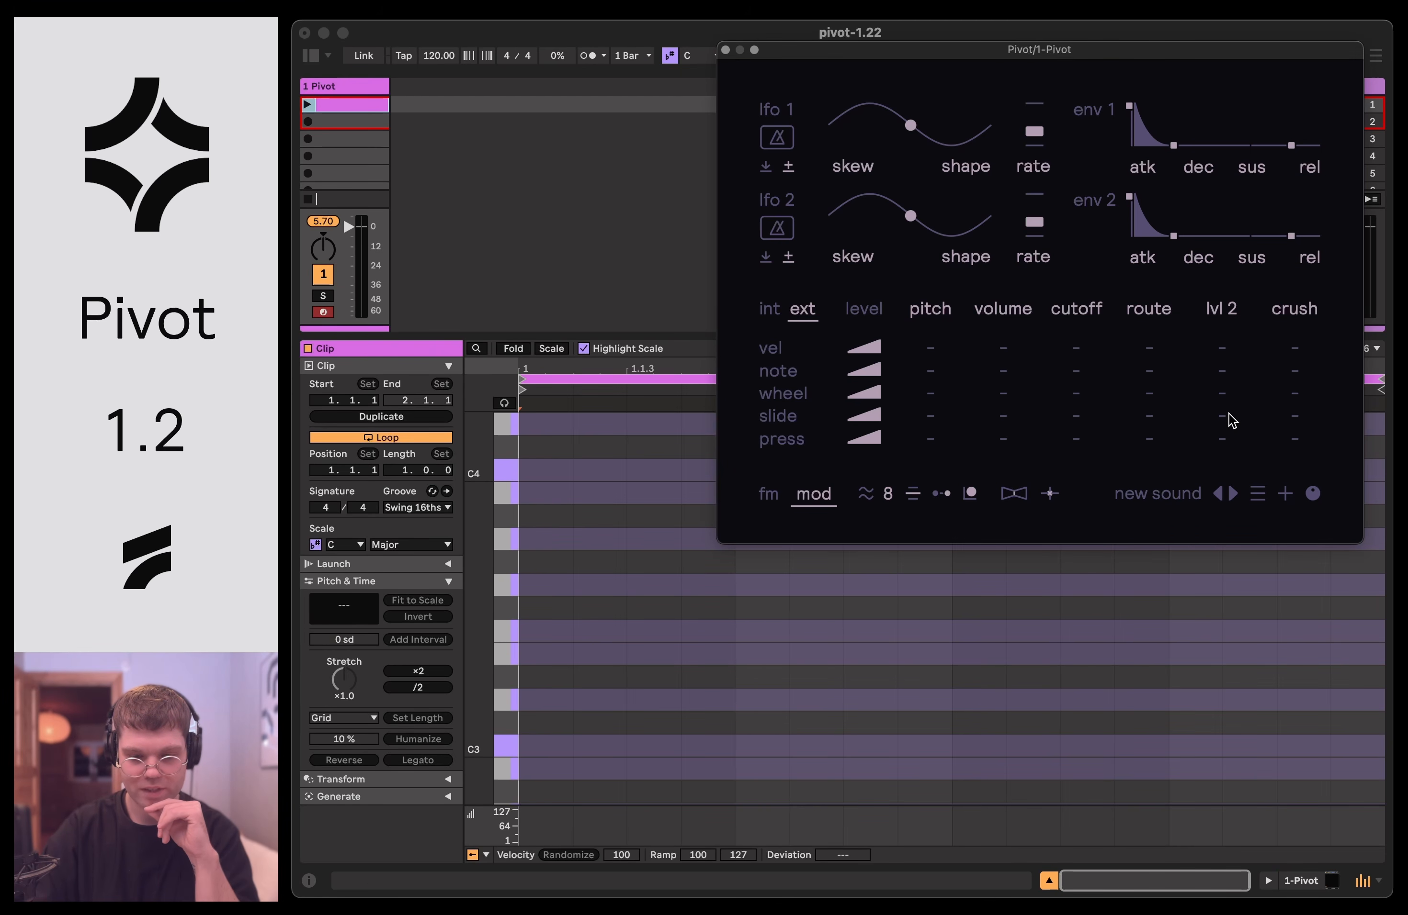
drag(1233, 414, 1233, 368)
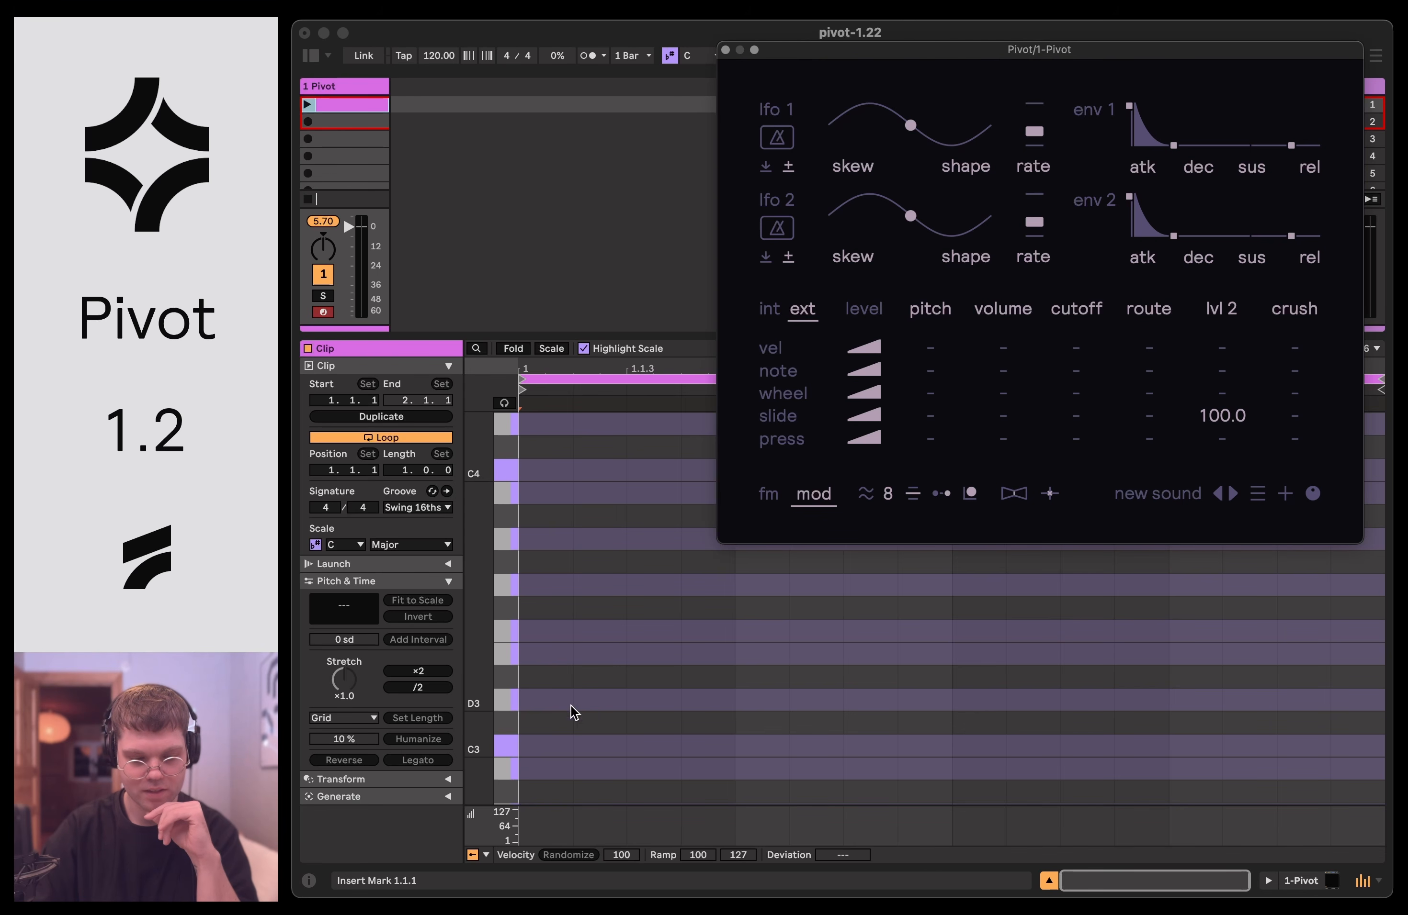
Add sixteenth notes G3, A#3, F3, C3, D#3 and D3 across the one-bar clip, and launch the clip.
double_click(535, 590)
double_click(689, 516)
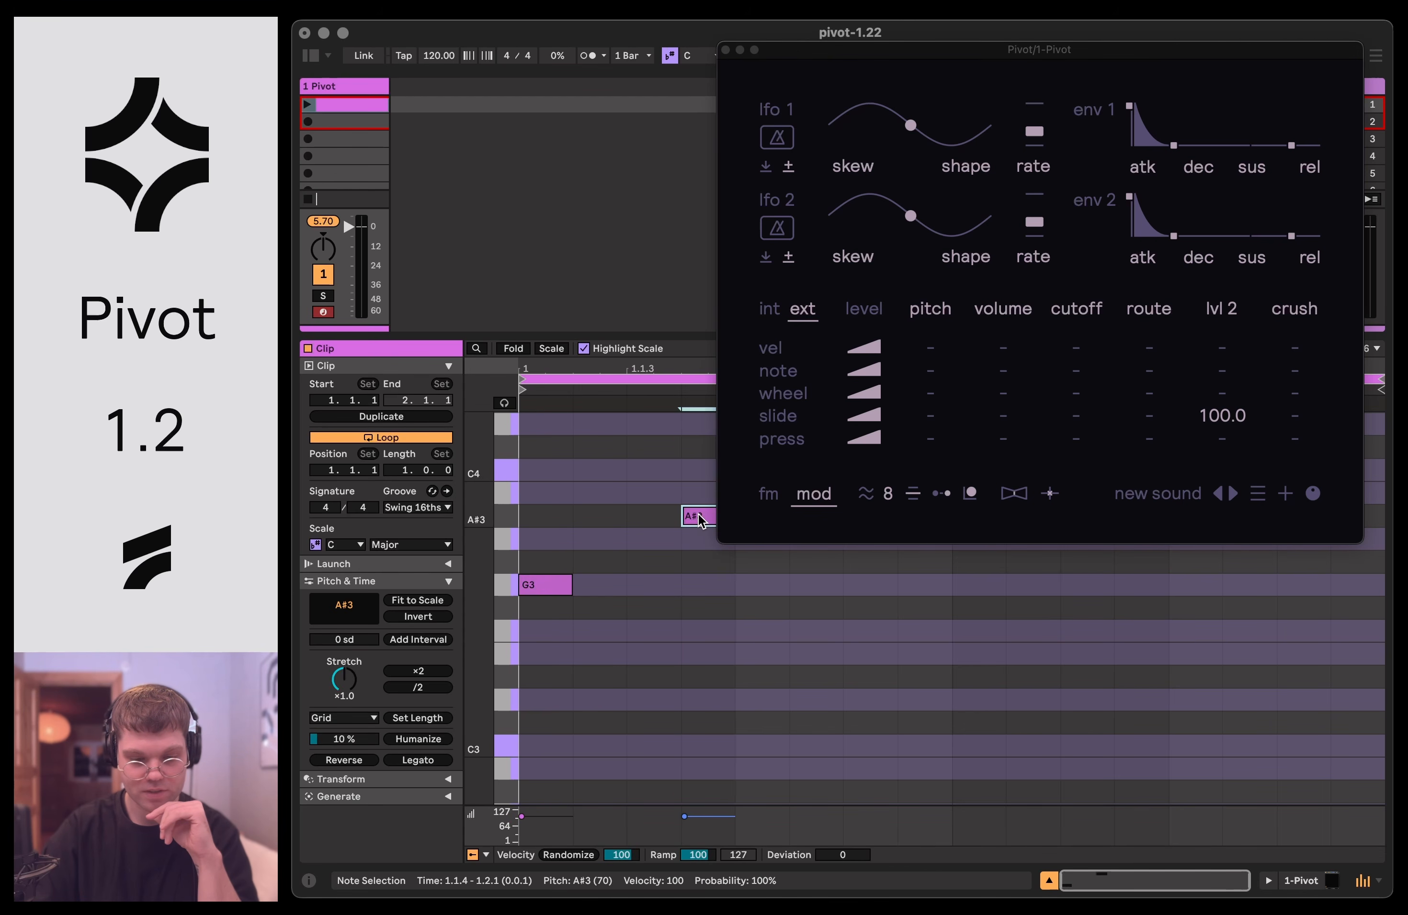
click(824, 622)
double_click(827, 630)
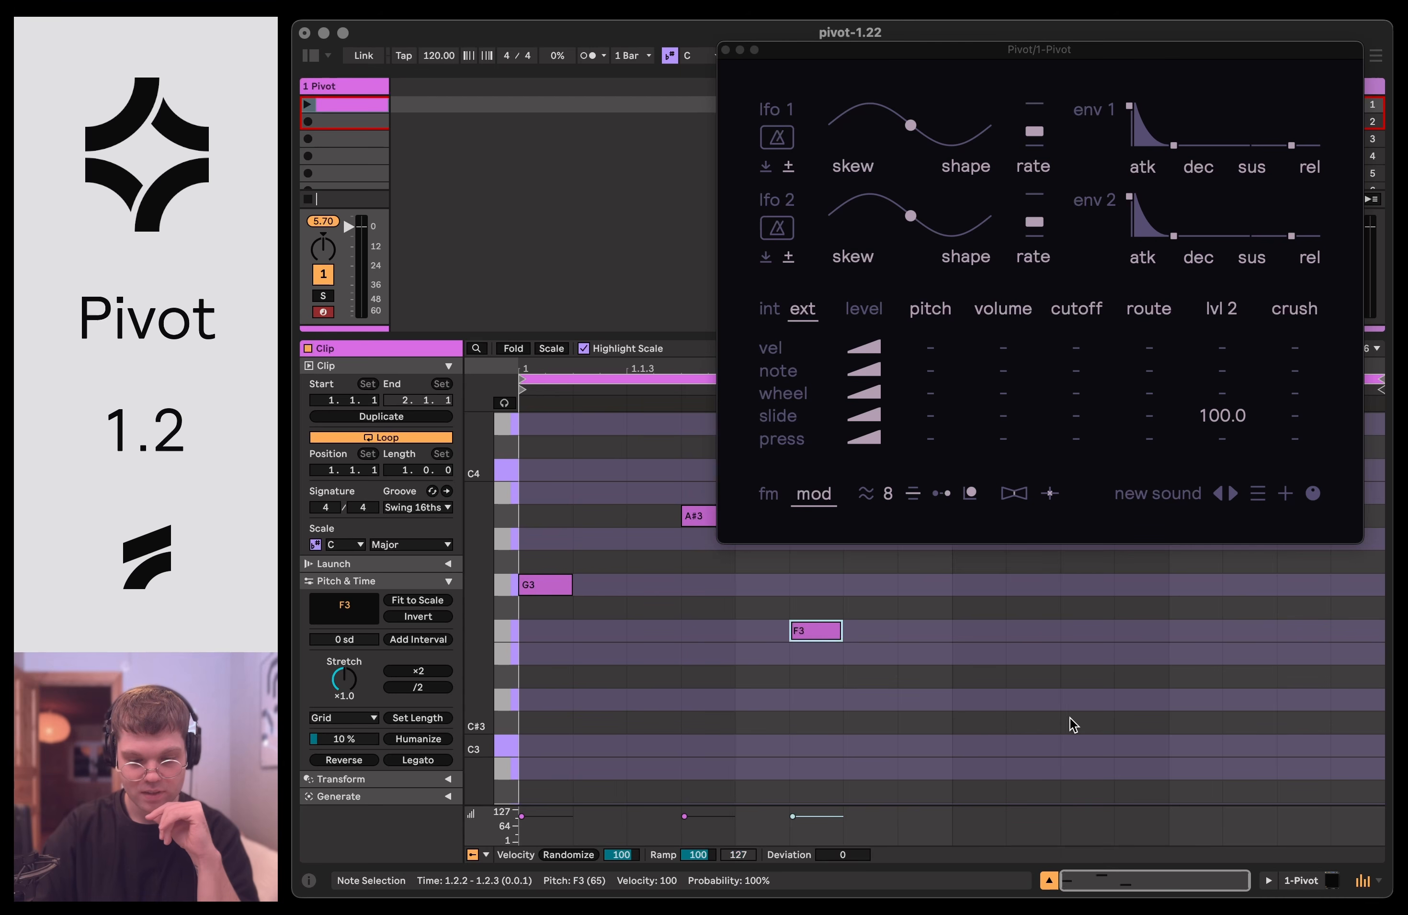
double_click(990, 745)
click(1197, 677)
double_click(1197, 677)
double_click(1283, 699)
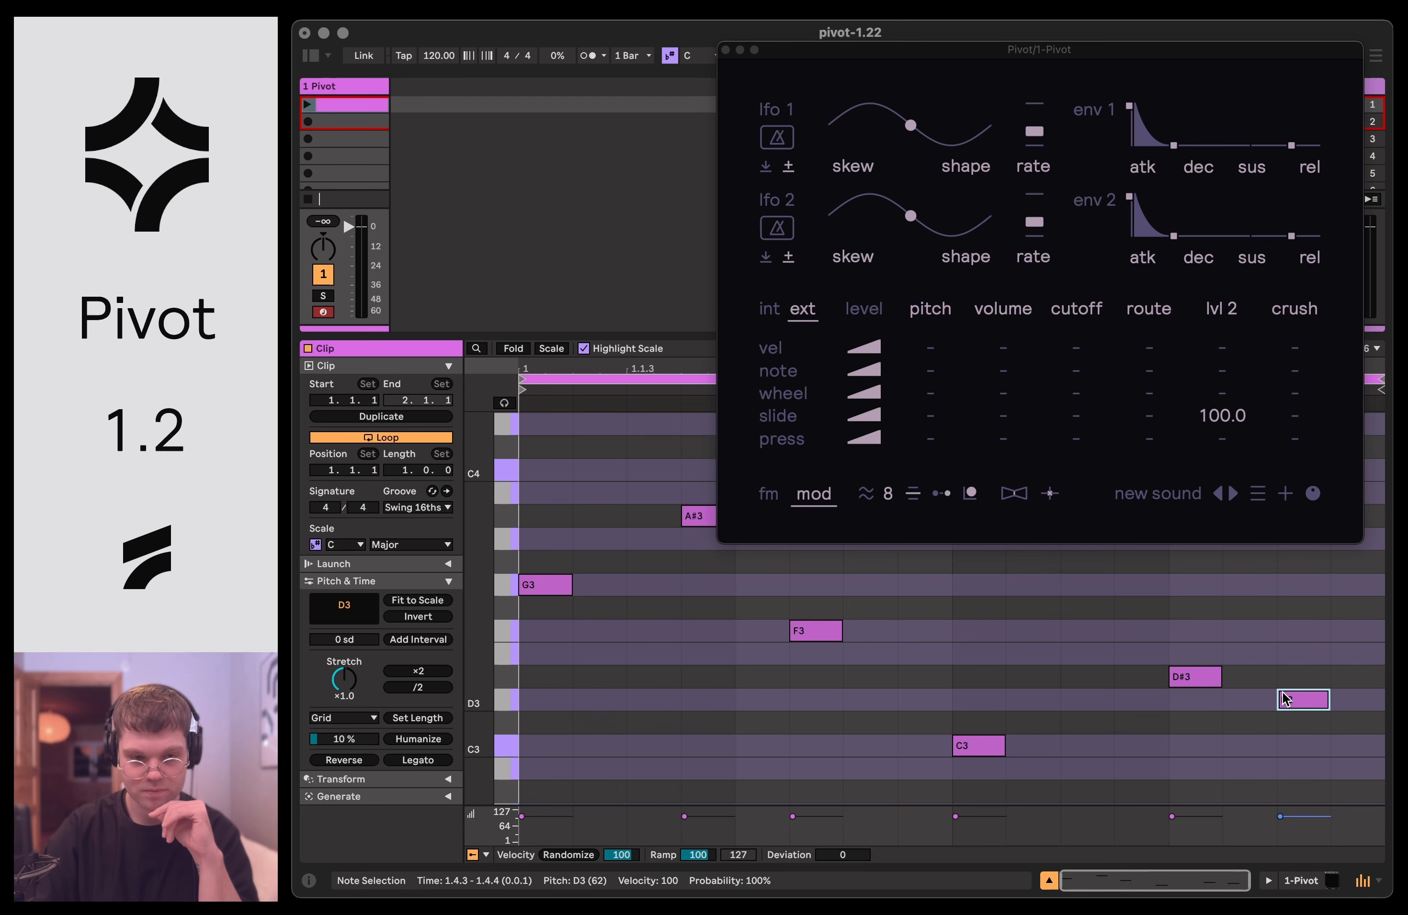
click(307, 106)
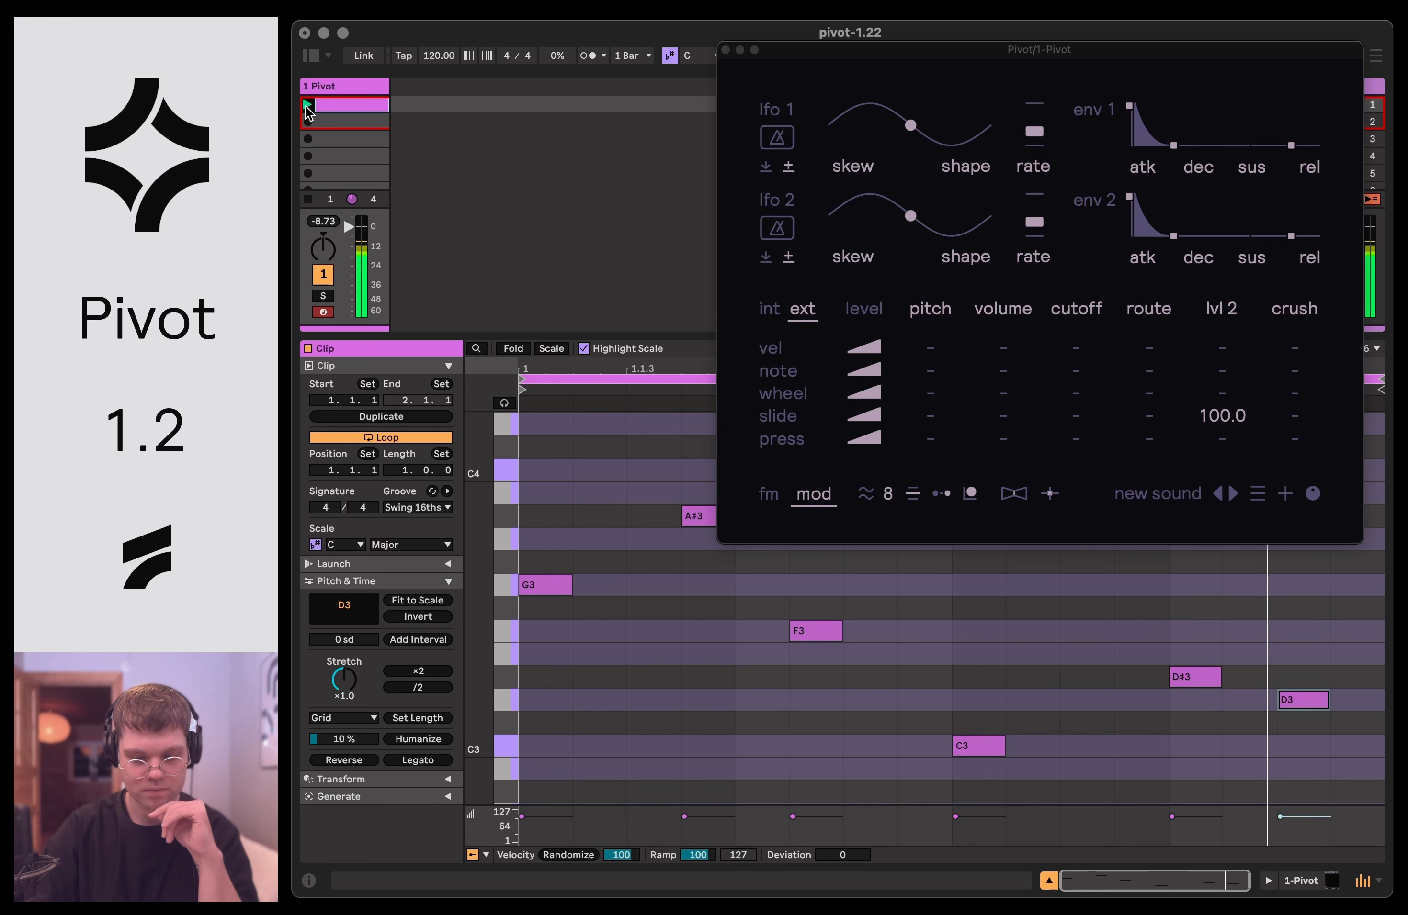
Show the MPE lanes for the G3 note and draw a slide curve rising from 0 over the note.
click(541, 585)
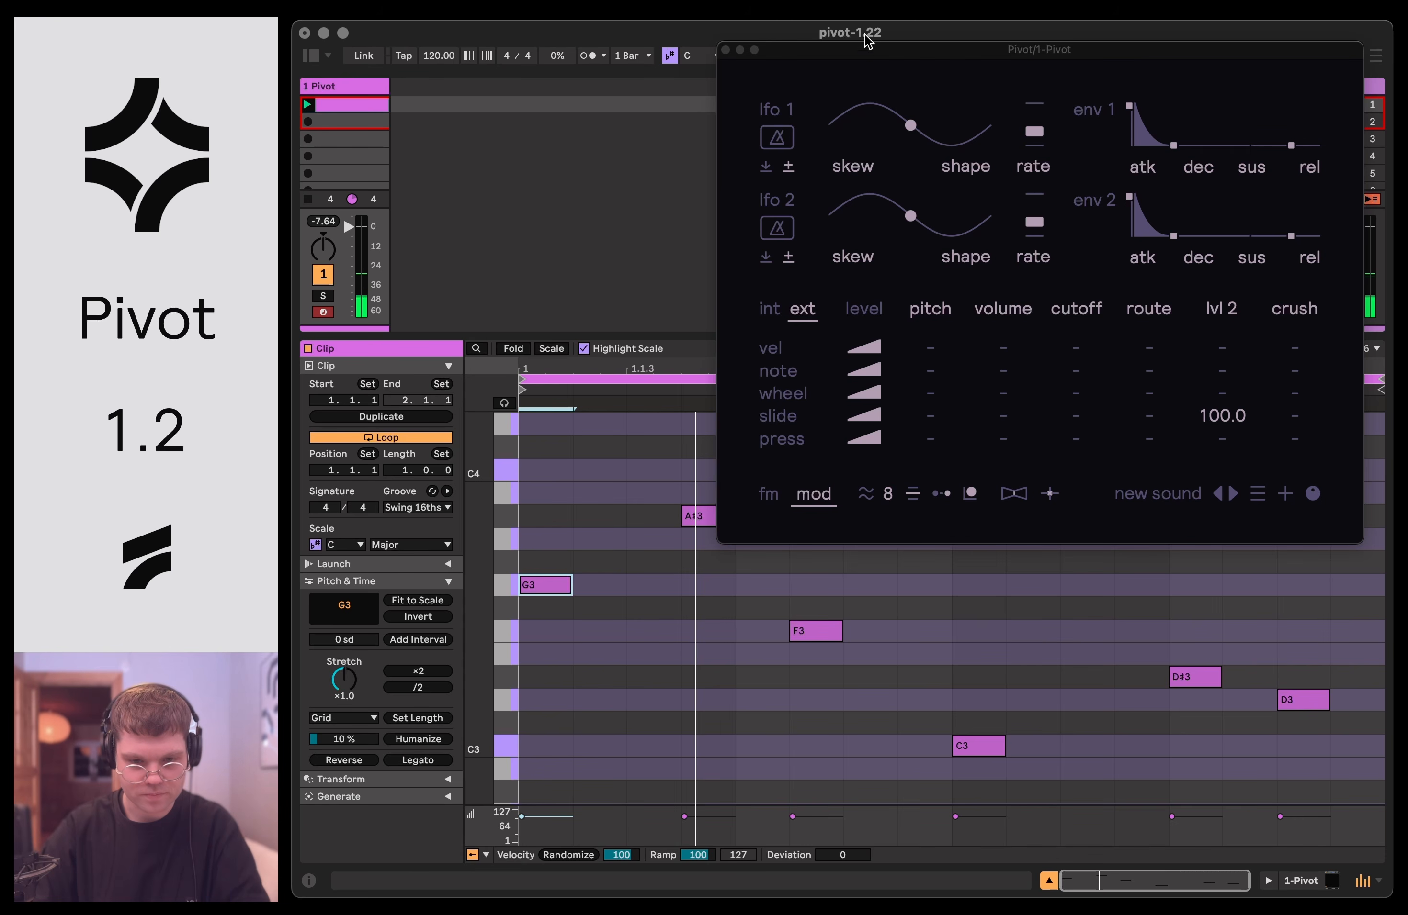
drag(863, 52, 583, 451)
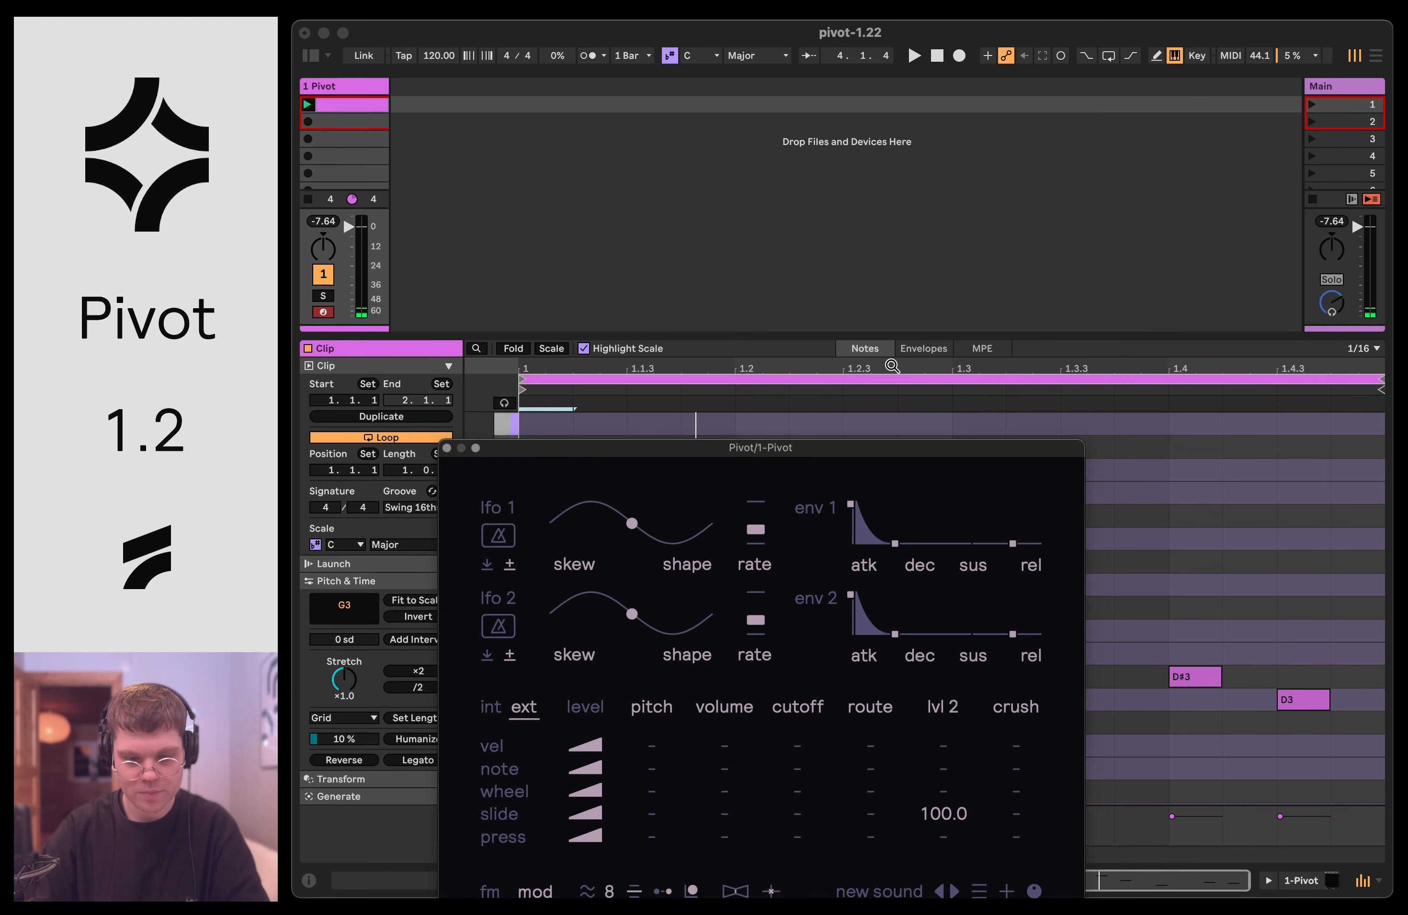
click(979, 350)
drag(877, 450, 1173, 101)
click(547, 825)
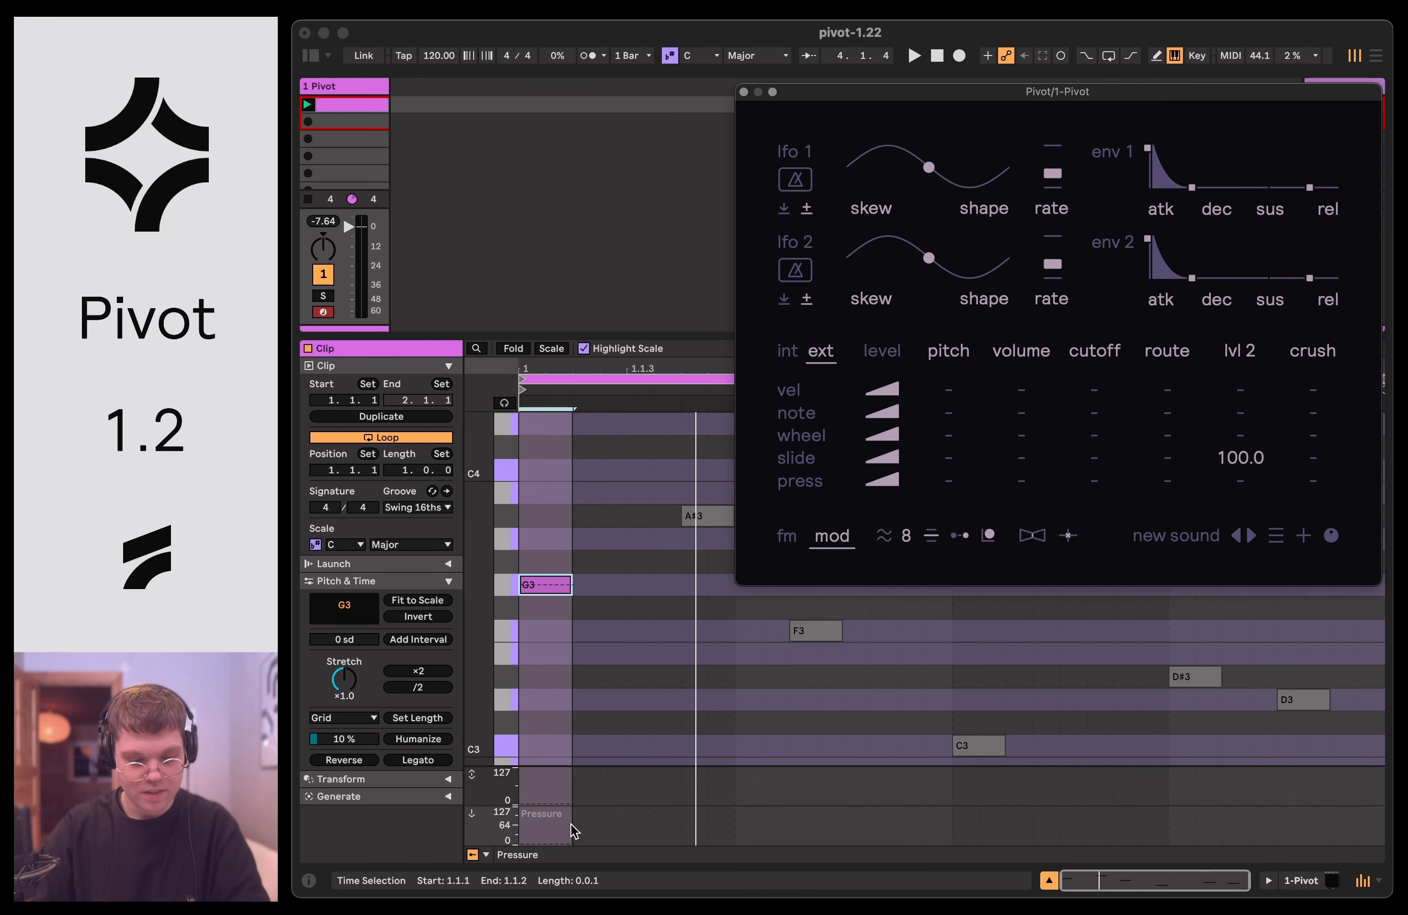
click(542, 799)
drag(542, 800, 573, 790)
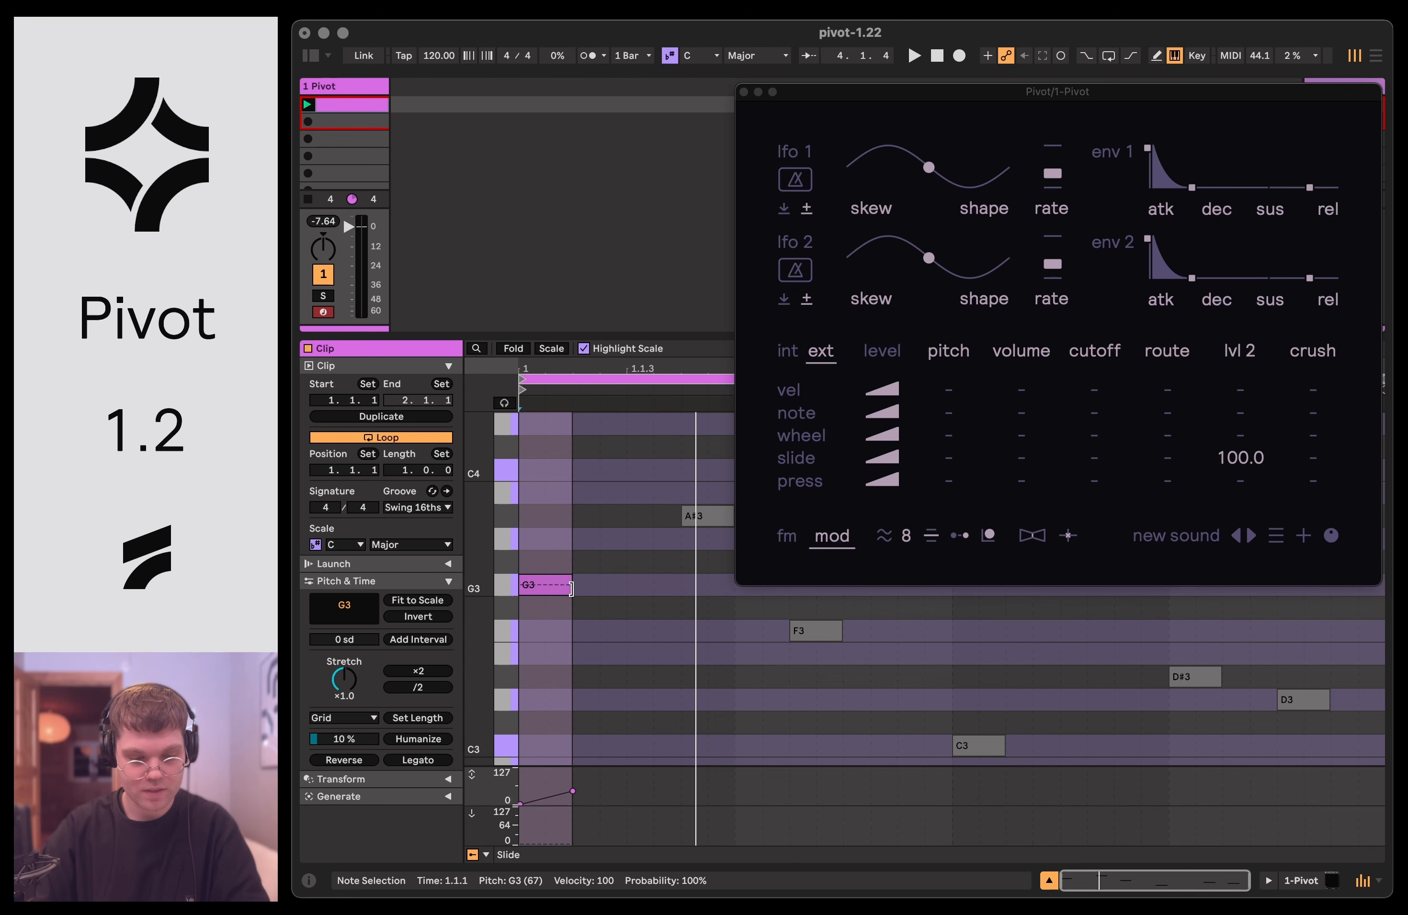
Lengthen the G3 note to just past 1.1.3 and extend its slide curve up to the lane's maximum at the note's end.
drag(571, 585, 643, 586)
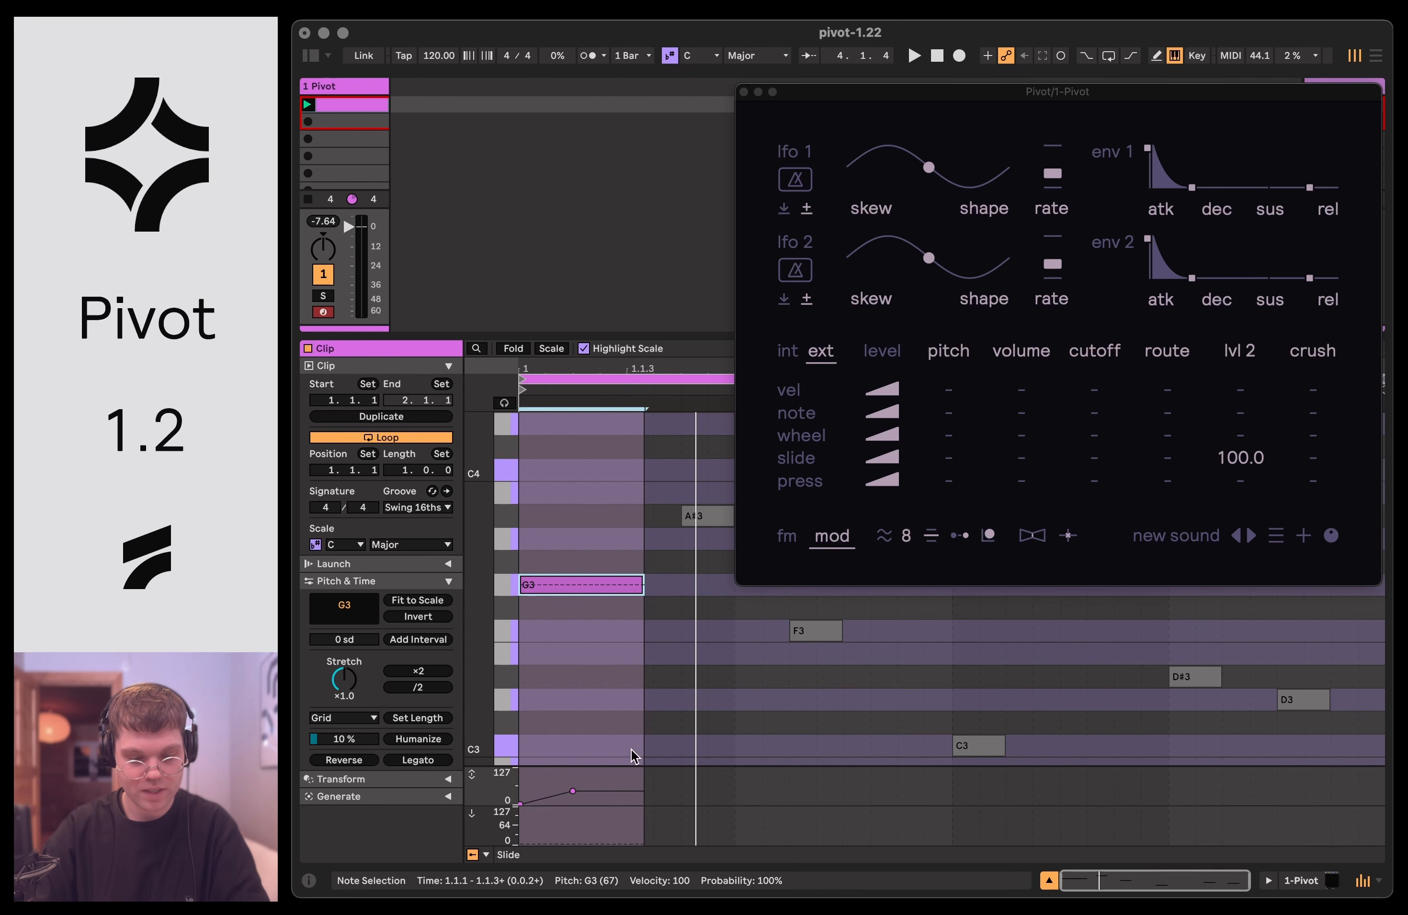
click(599, 791)
drag(599, 791, 644, 769)
click(610, 780)
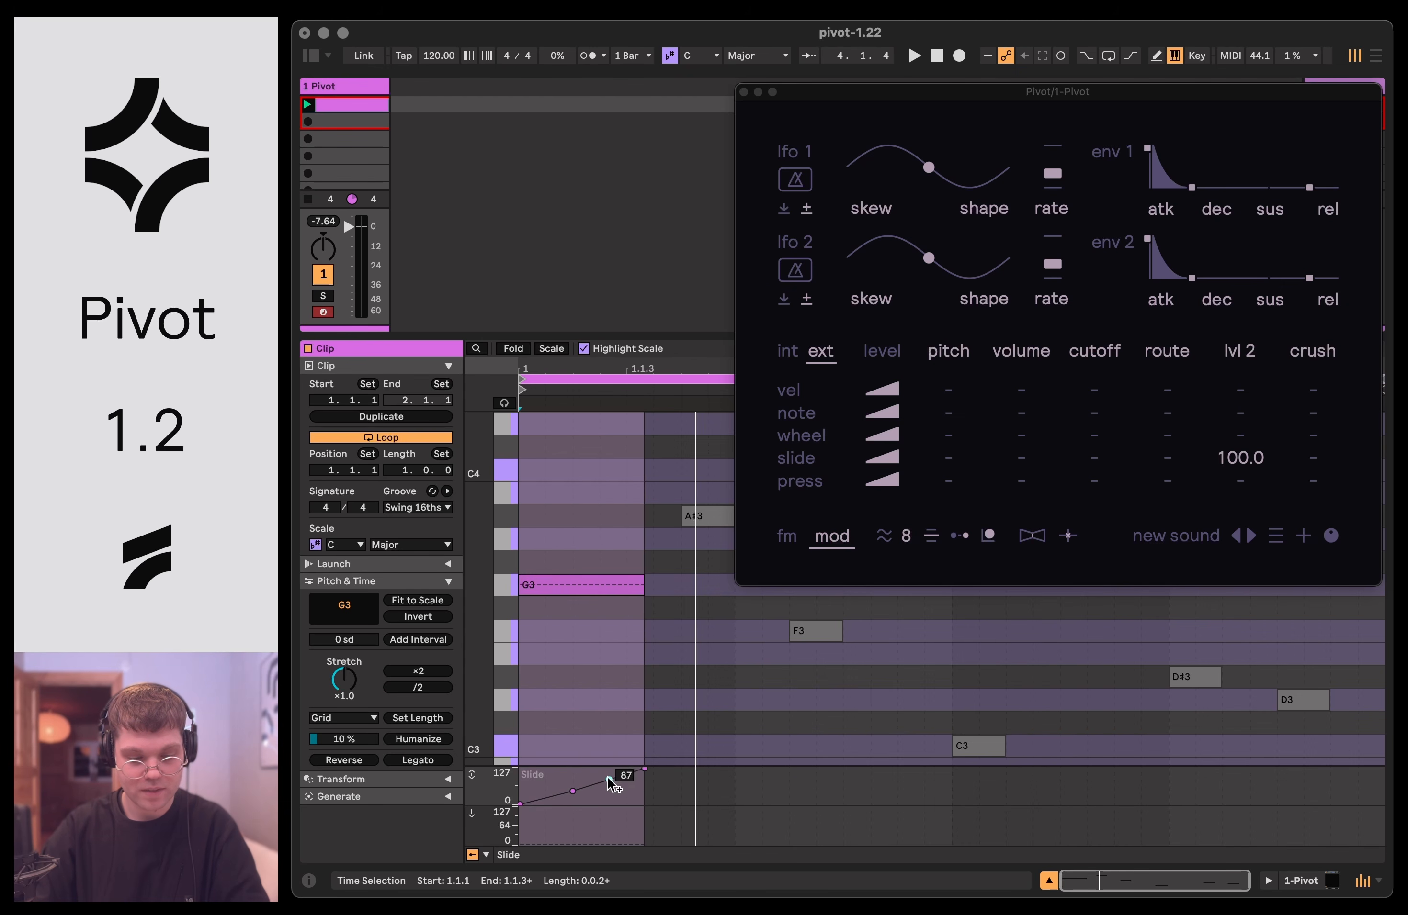
Play the clip briefly to audition the slide curve, and stop playback.
click(712, 516)
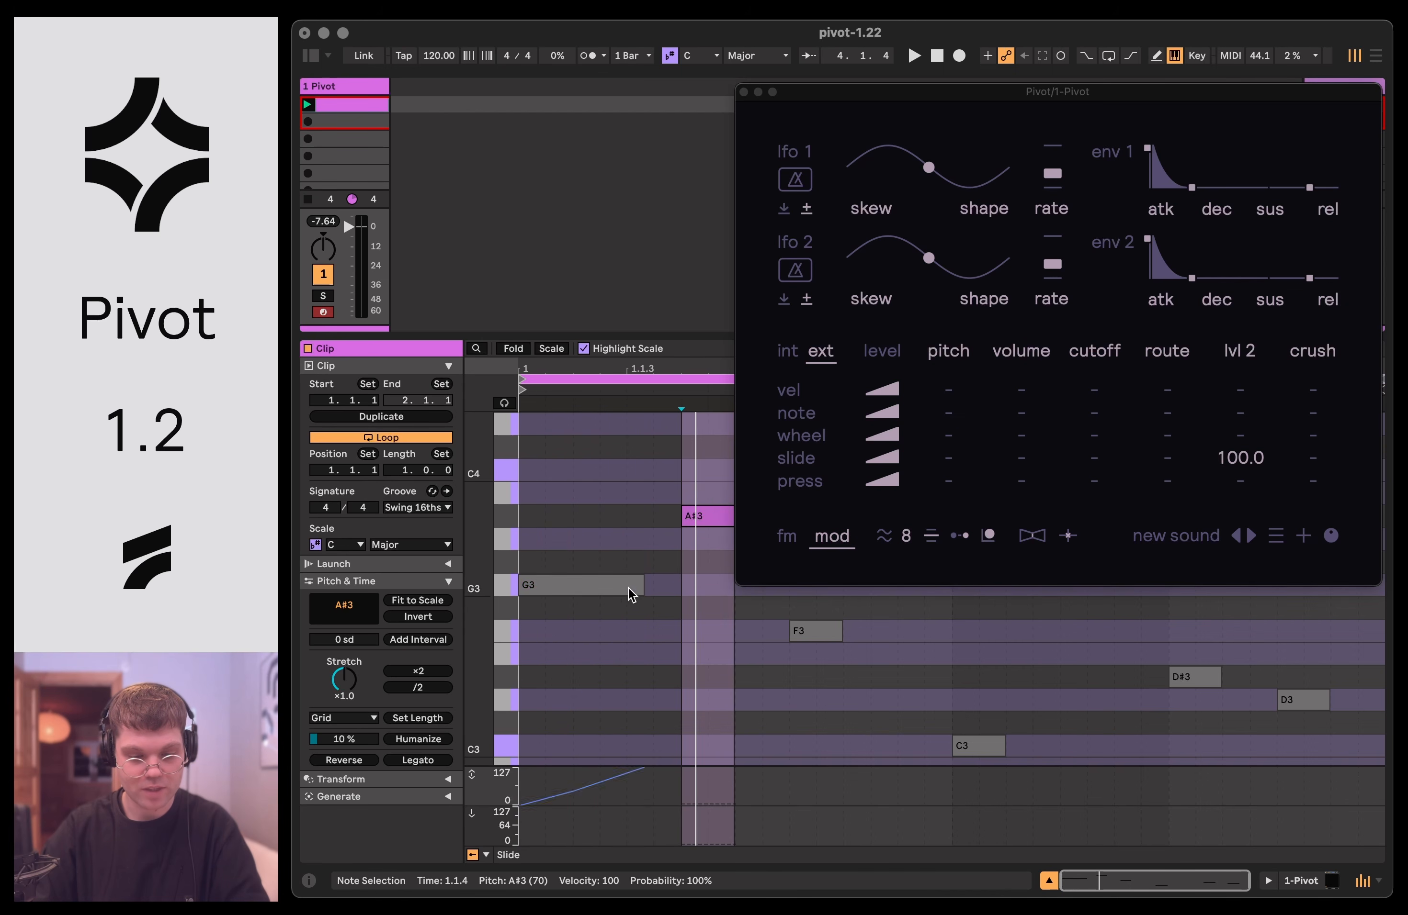
key(space)
key(space)
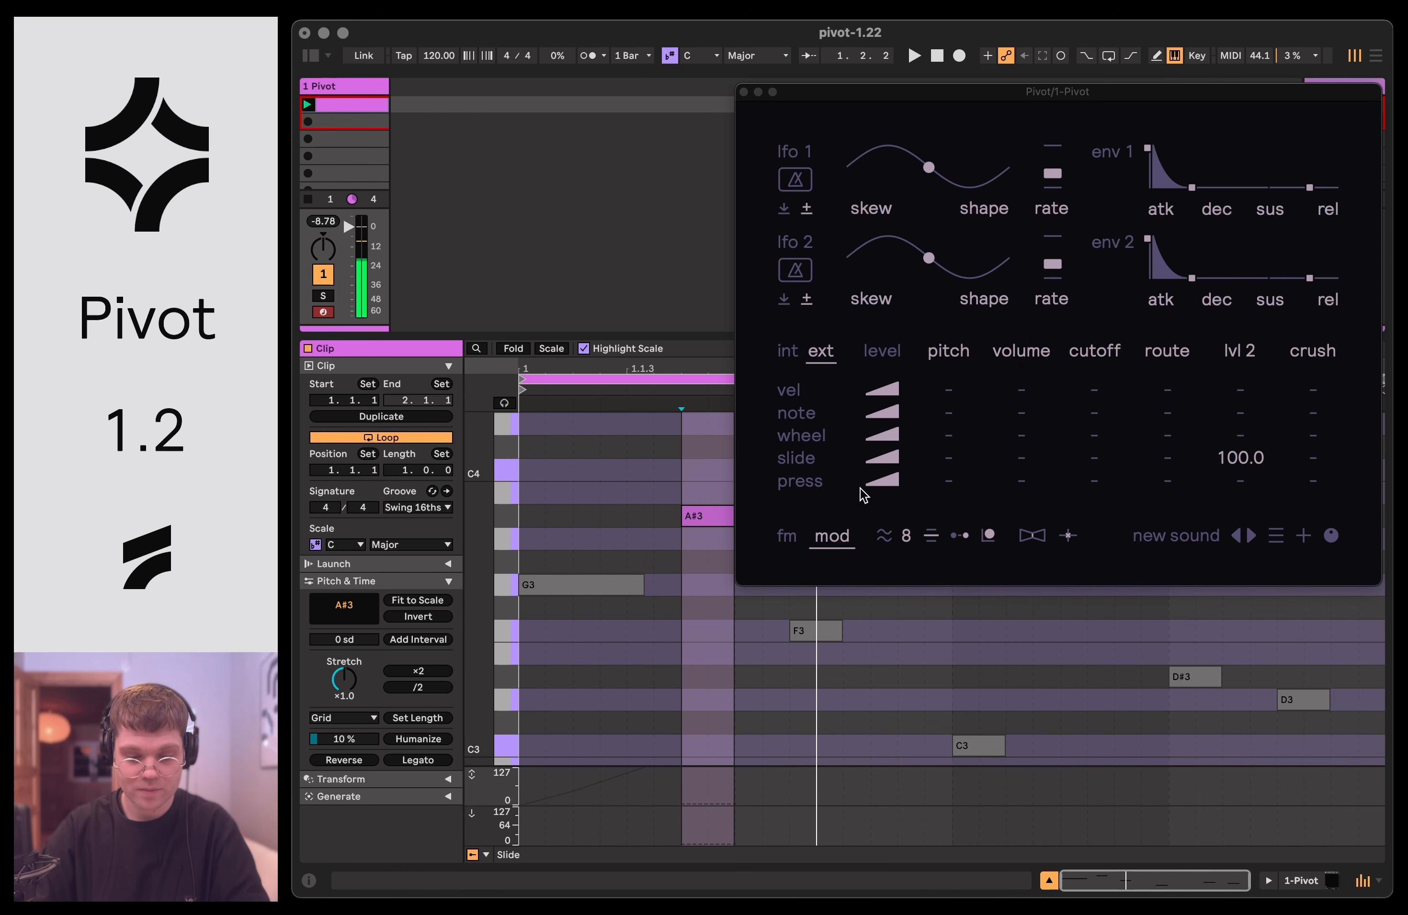
Show the Pivot track's device and enable MPE Mode for the Pivot plug-in.
double_click(355, 88)
right_click(367, 691)
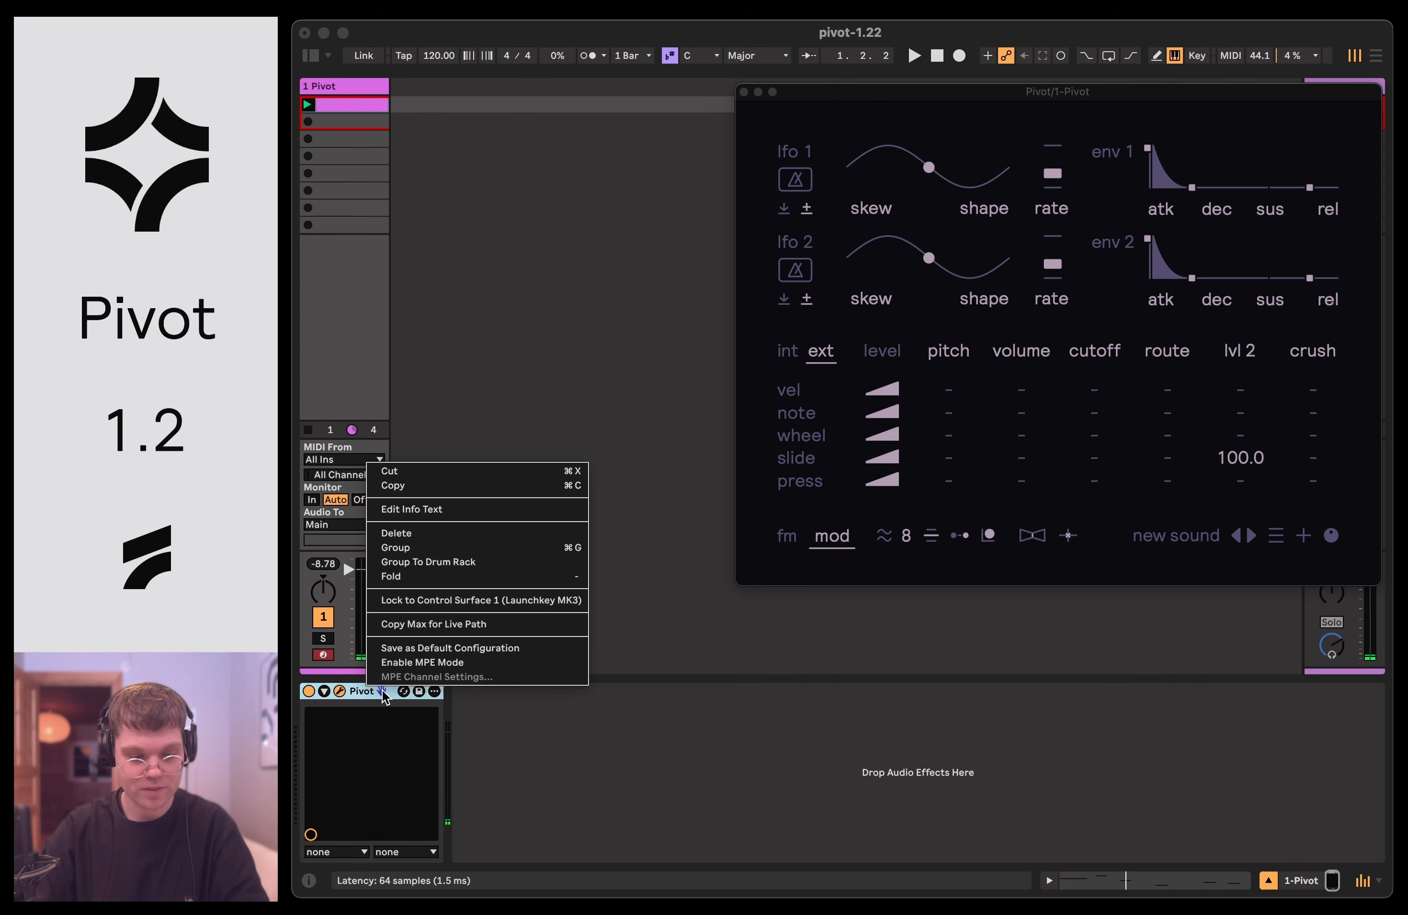
click(423, 662)
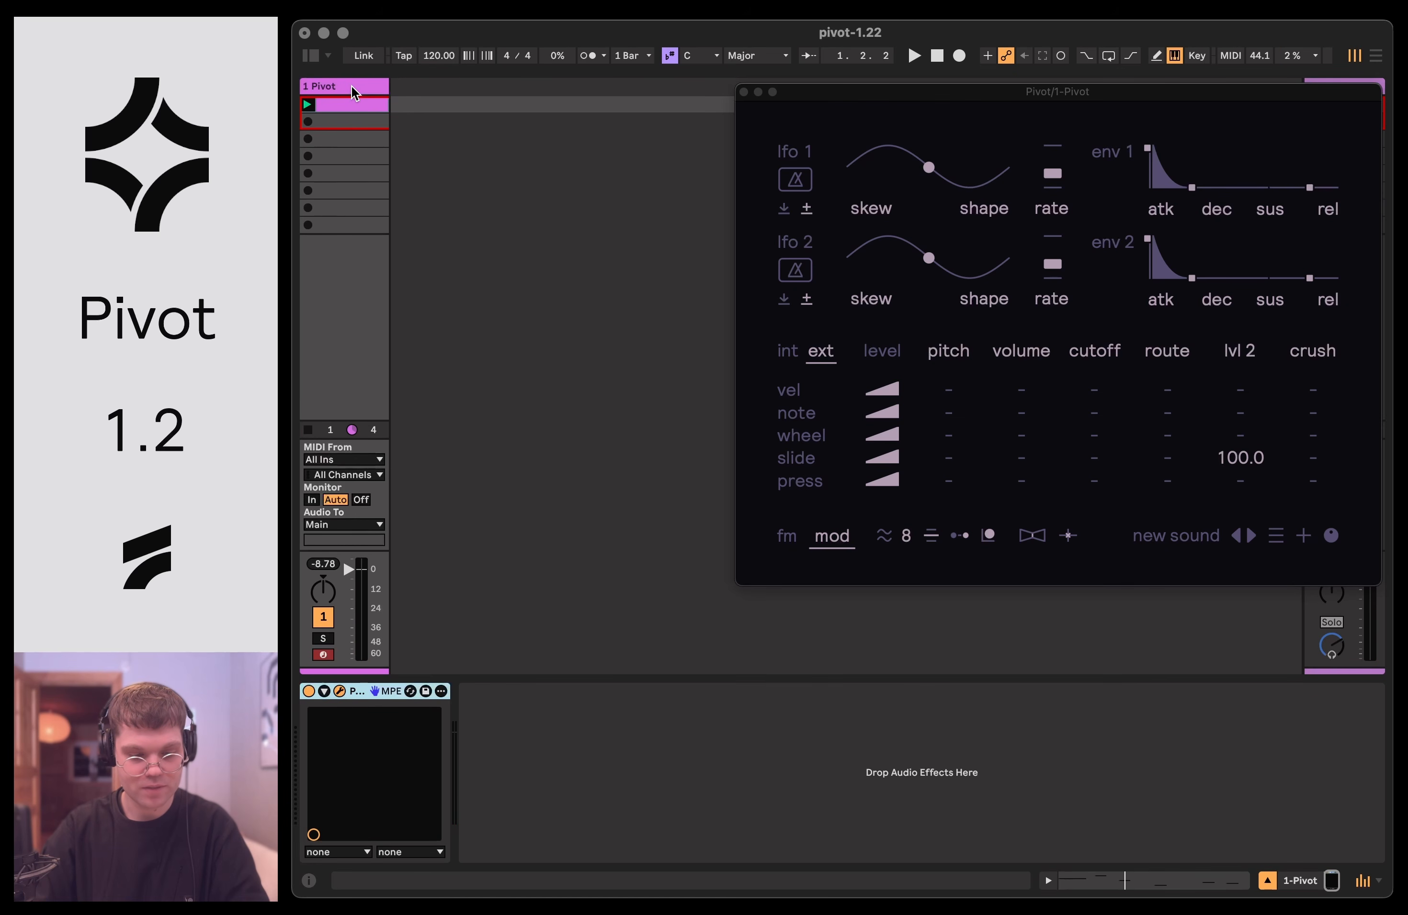
Play the clip with MPE enabled while viewing its notes, and stop playback.
key(space)
click(351, 103)
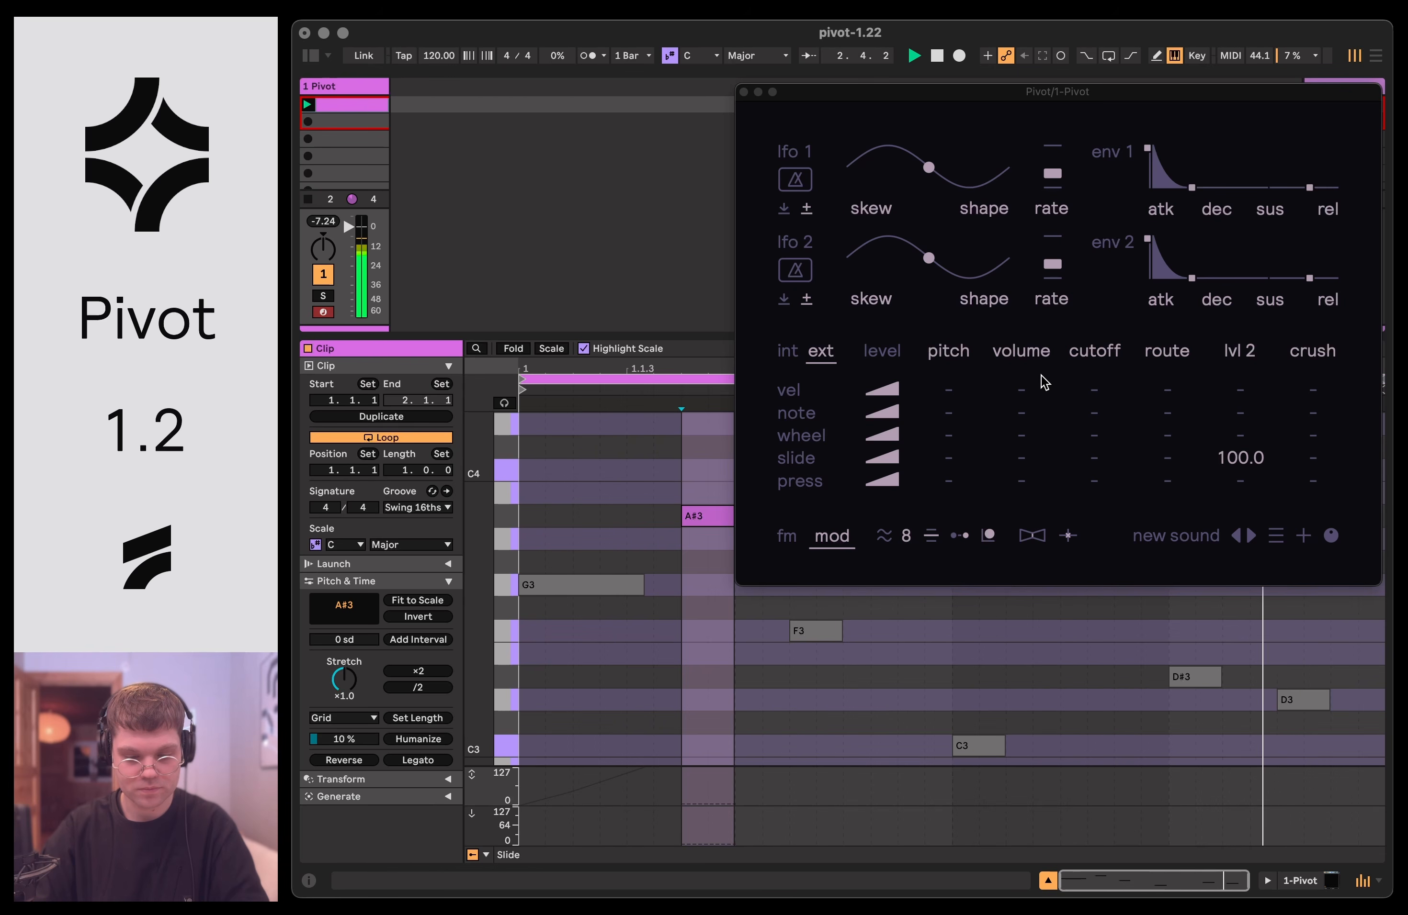
key(space)
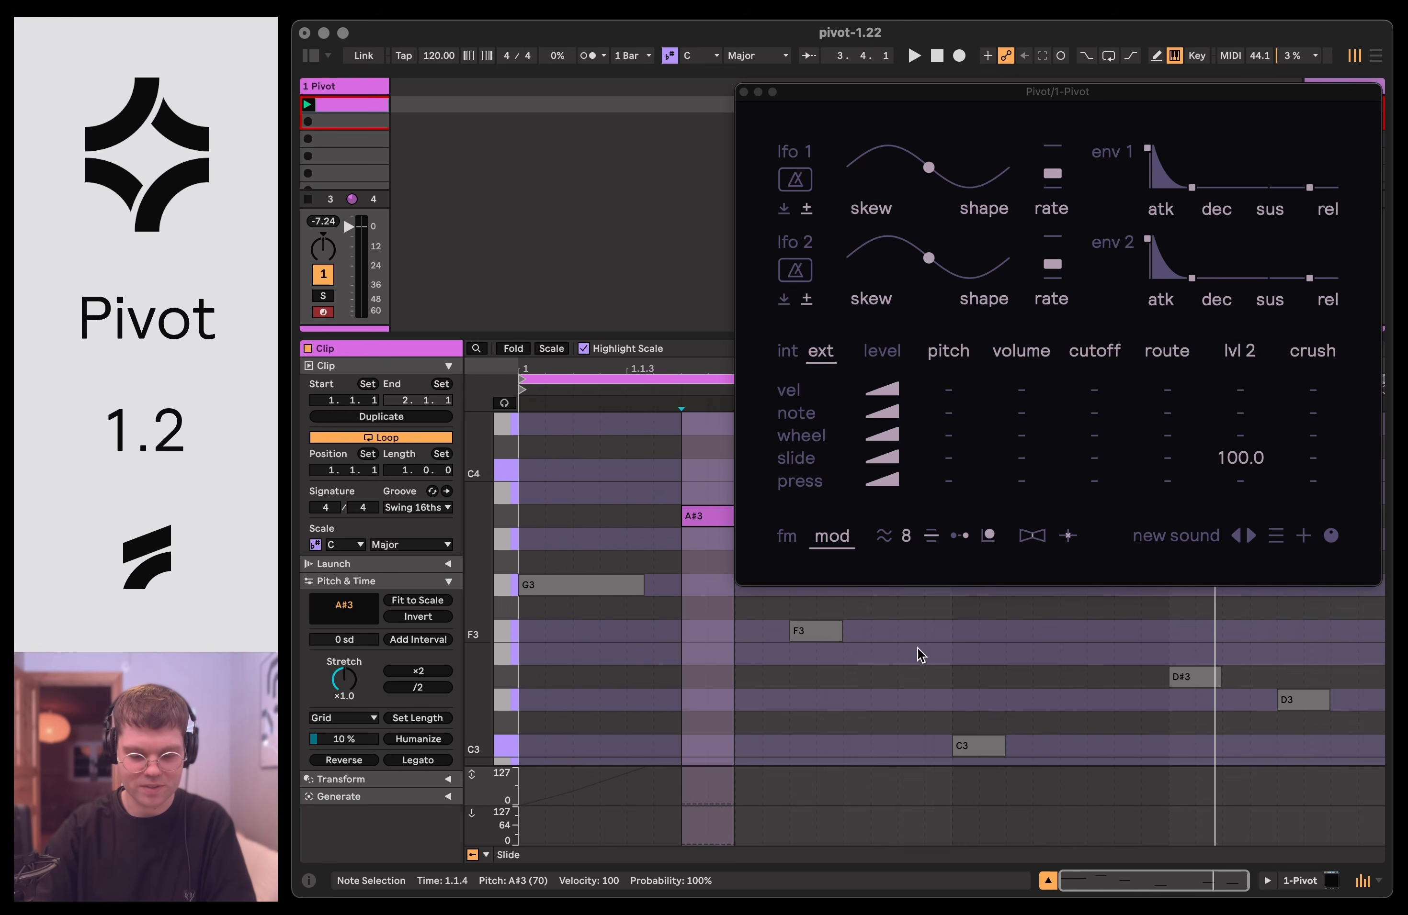
Lengthen the F3 note to just past 1.3.1, and move and enlarge the Pivot window over the clip editor.
click(835, 631)
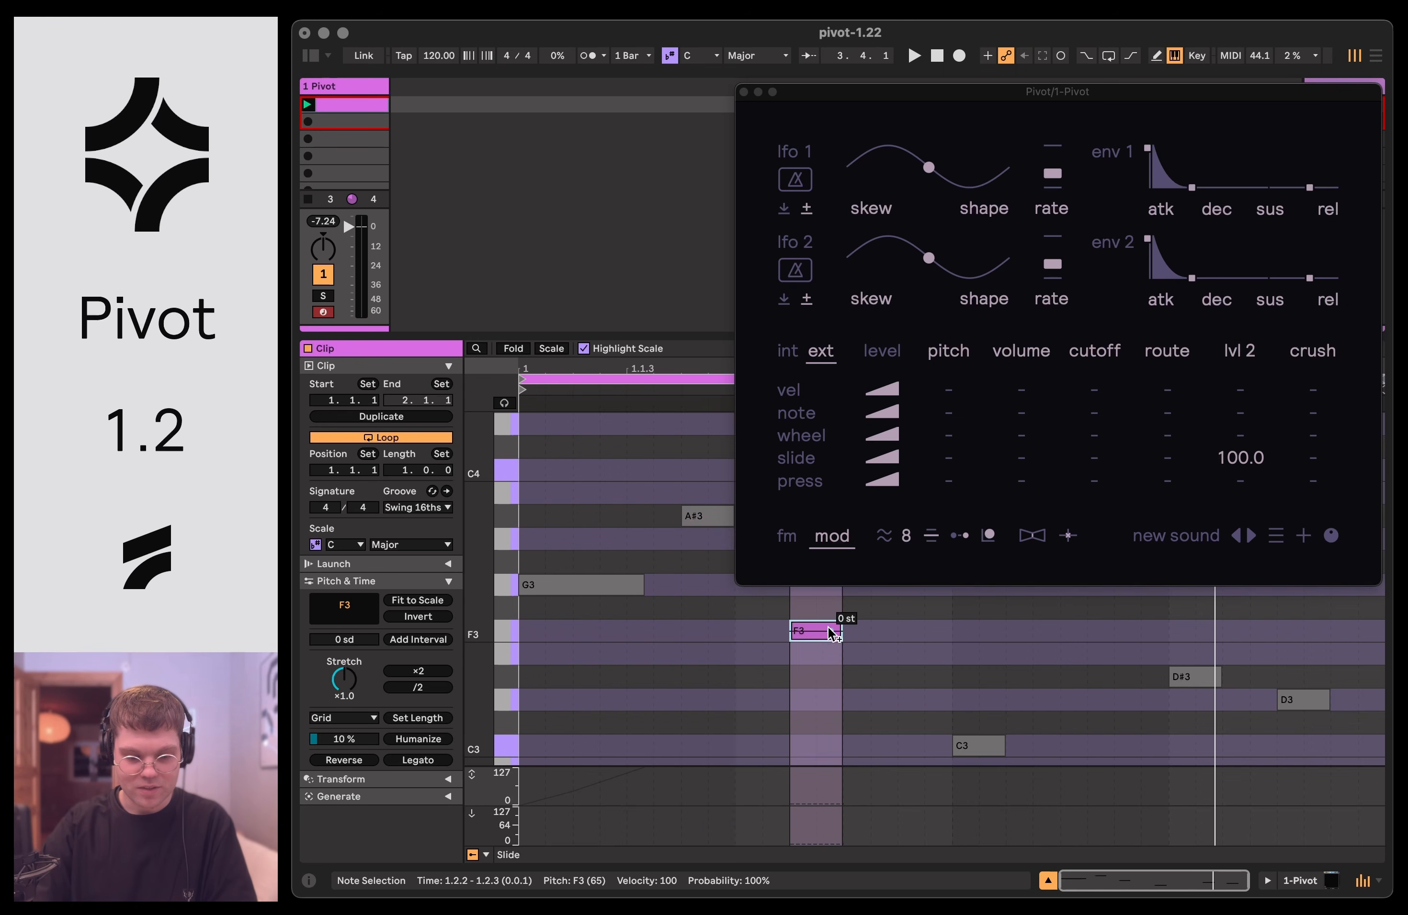
drag(841, 632, 1004, 632)
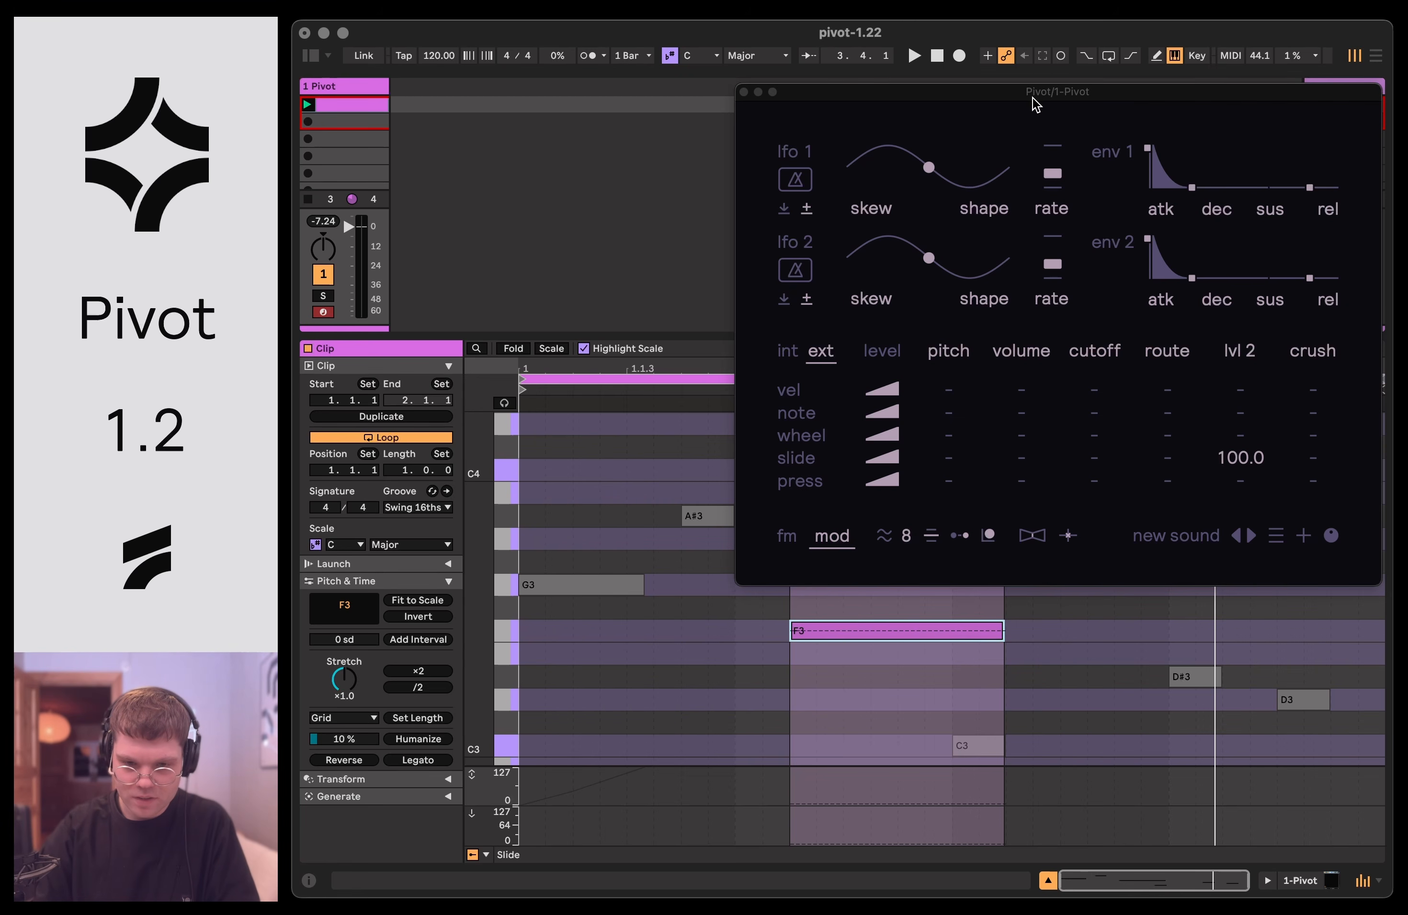
drag(1037, 100, 671, 56)
drag(1007, 538, 1246, 675)
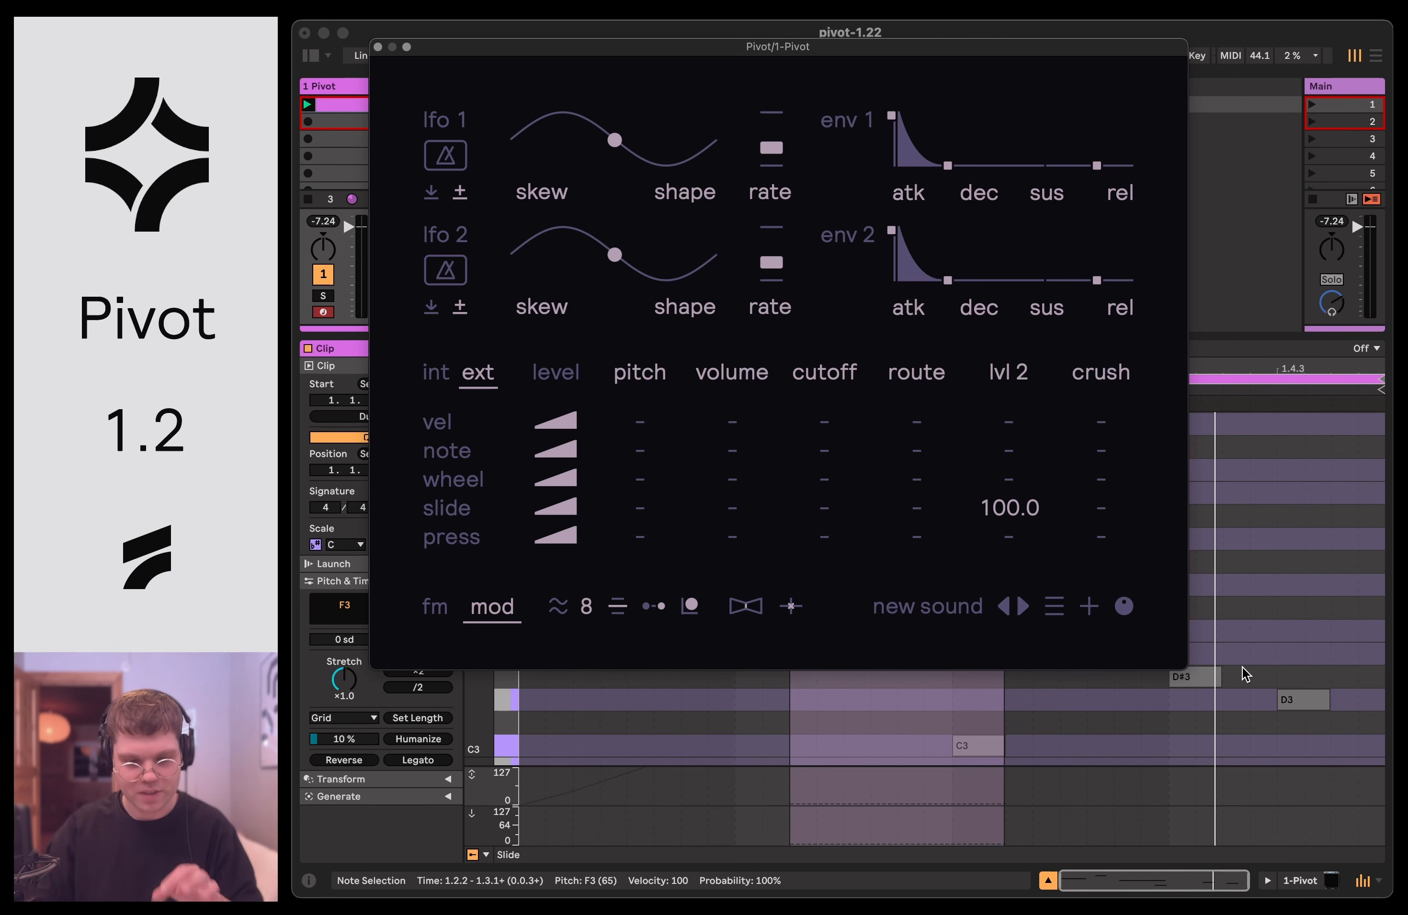
Scale up the Pivot interface and move its window slightly down so the transport controls above it are uncovered.
click(1085, 609)
mouse_move(1112, 637)
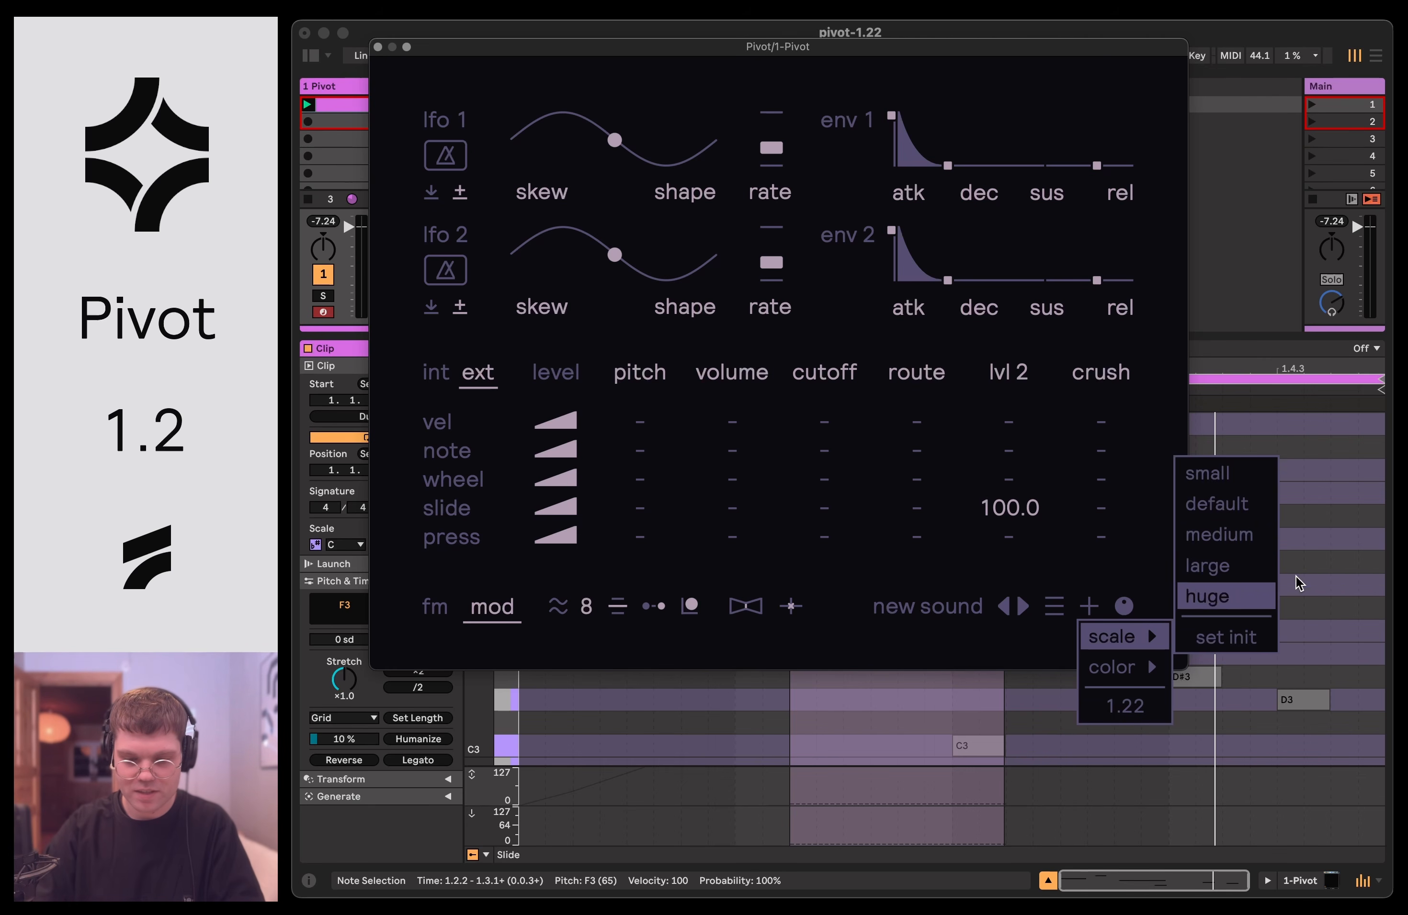
click(1253, 538)
drag(1023, 49, 1020, 71)
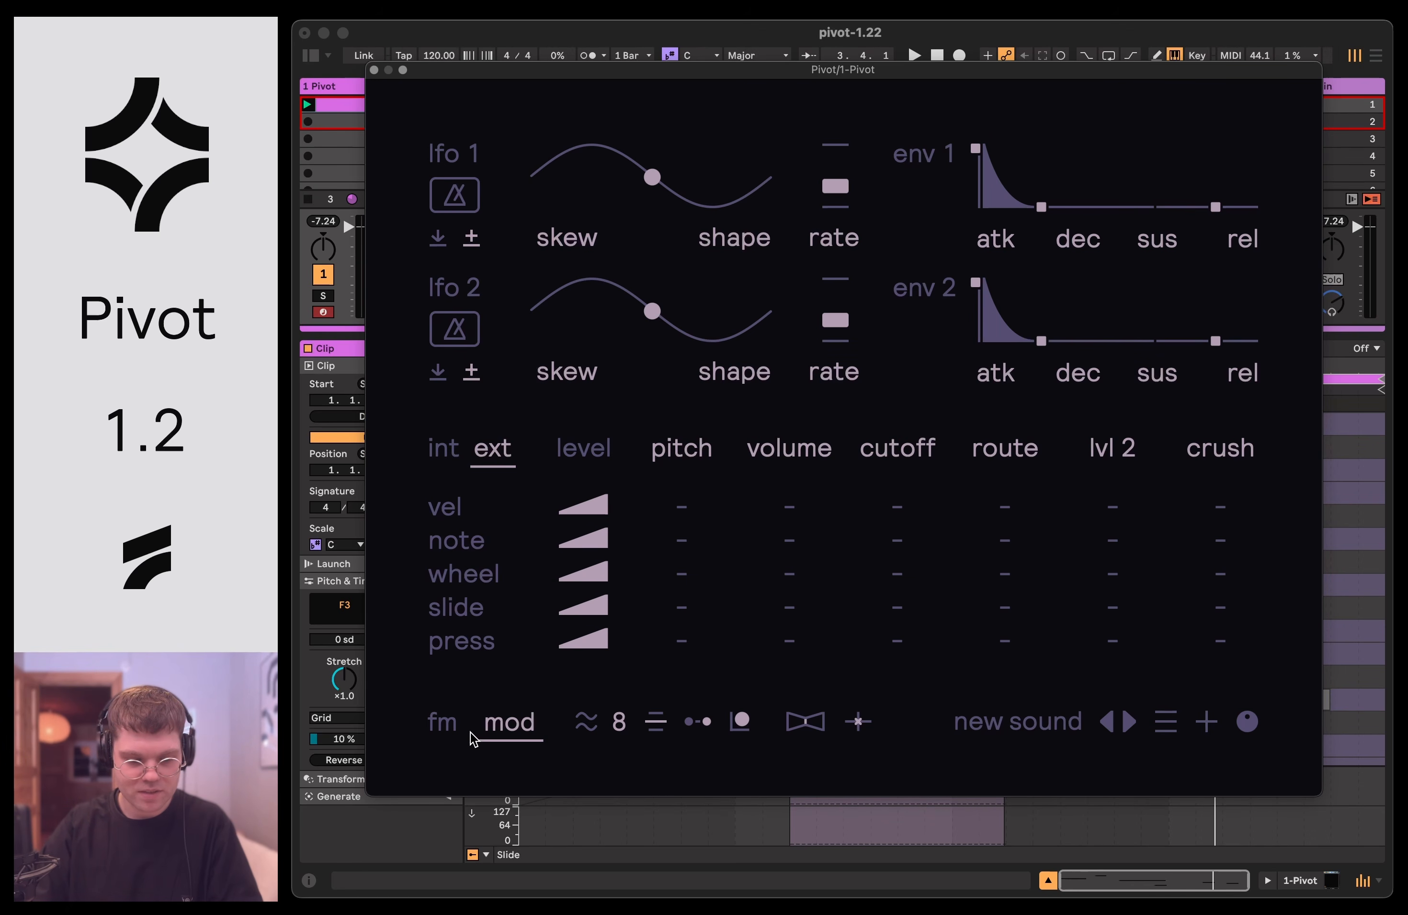
Return to the fm page and set operator 2's level to 32.50.
click(451, 726)
drag(780, 360, 780, 320)
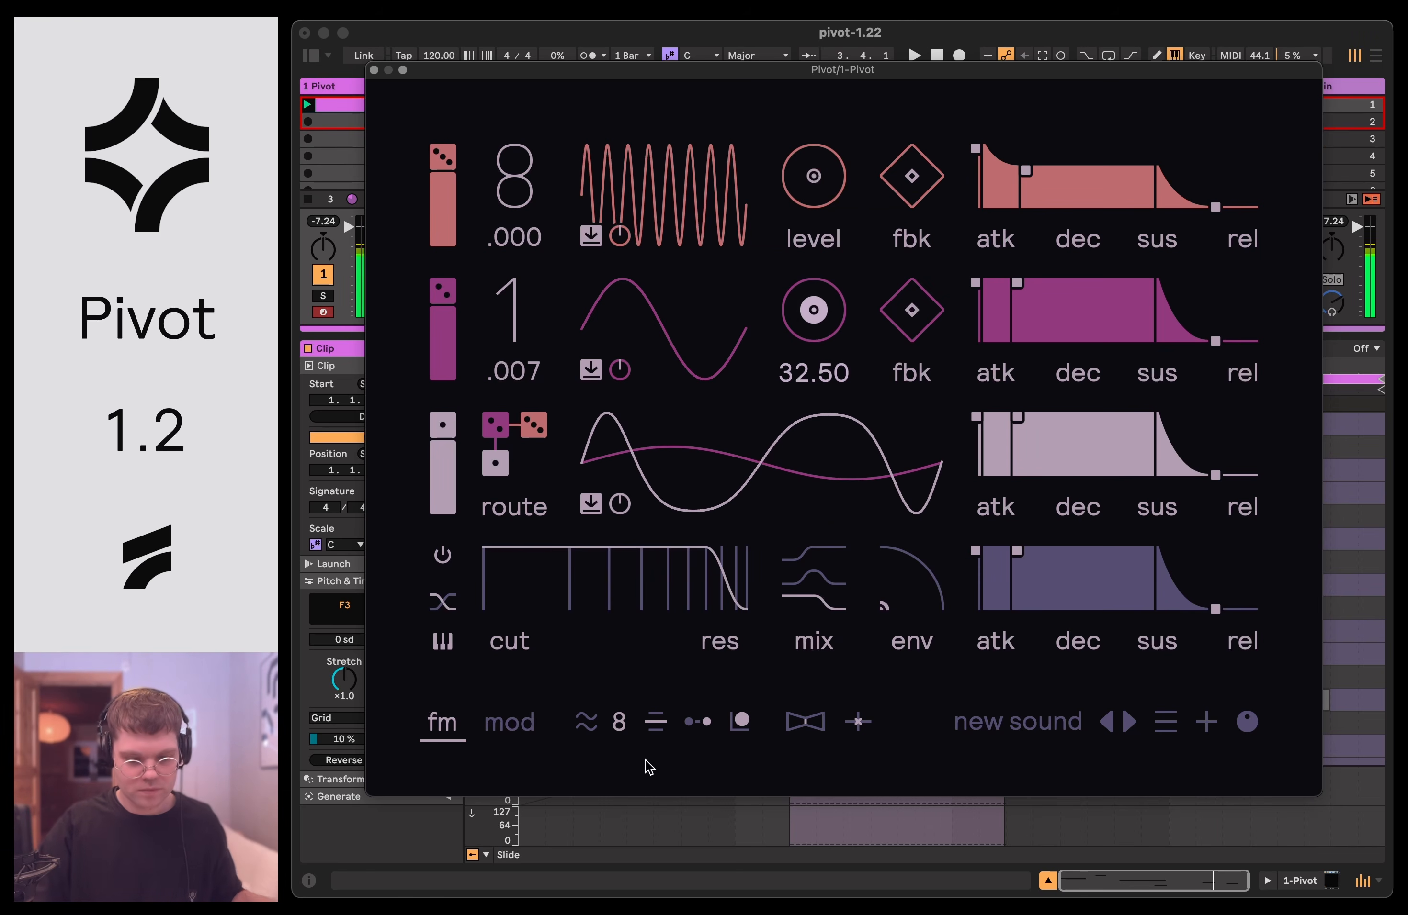
In the internal modulation matrix, set the LFO 1 amount on pitch to 0.20 and raise LFO 1's rate slightly.
click(513, 733)
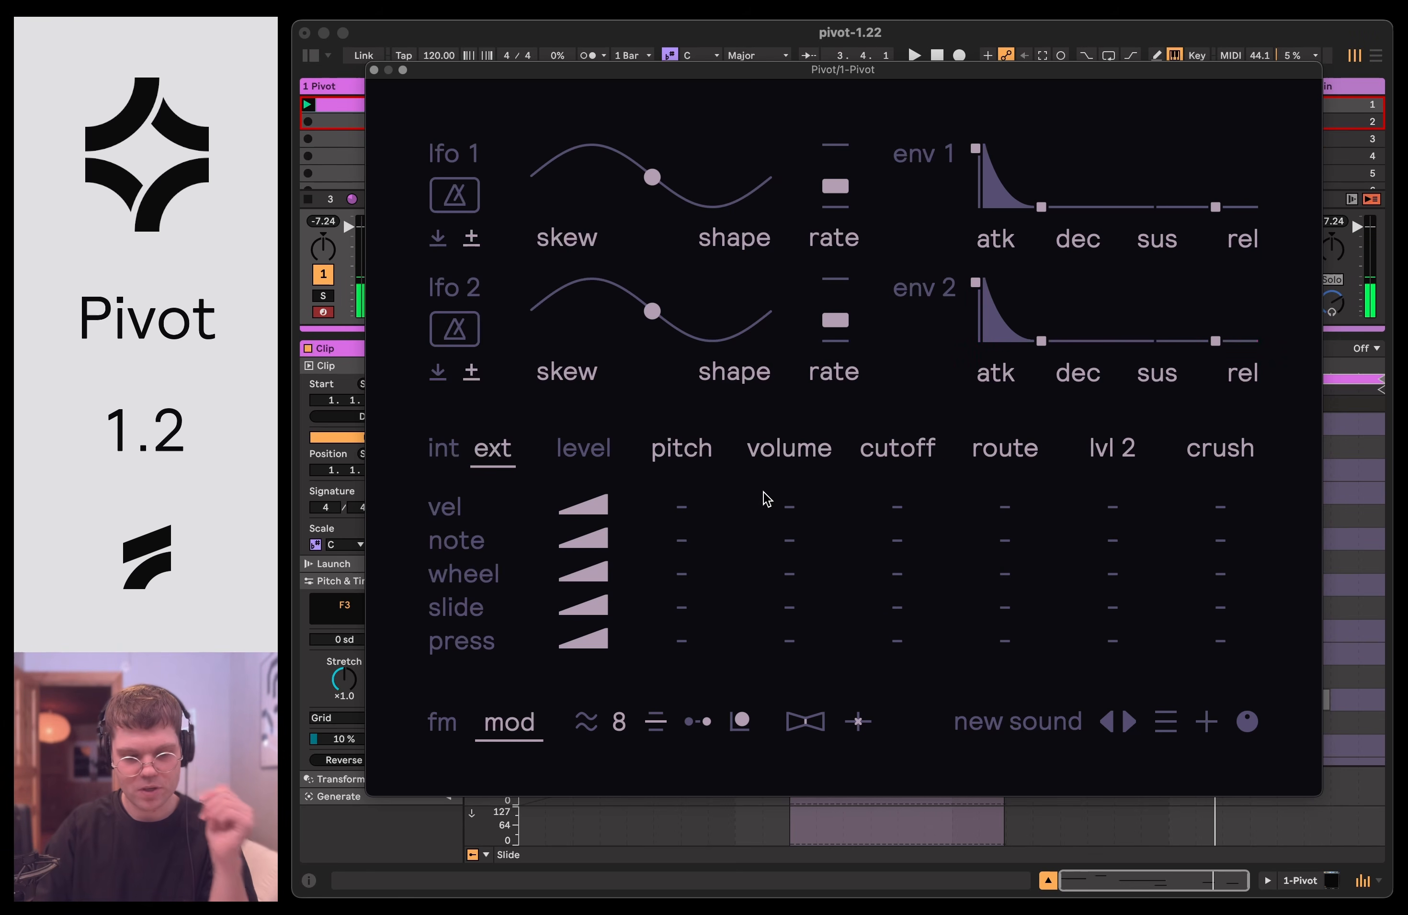
click(446, 458)
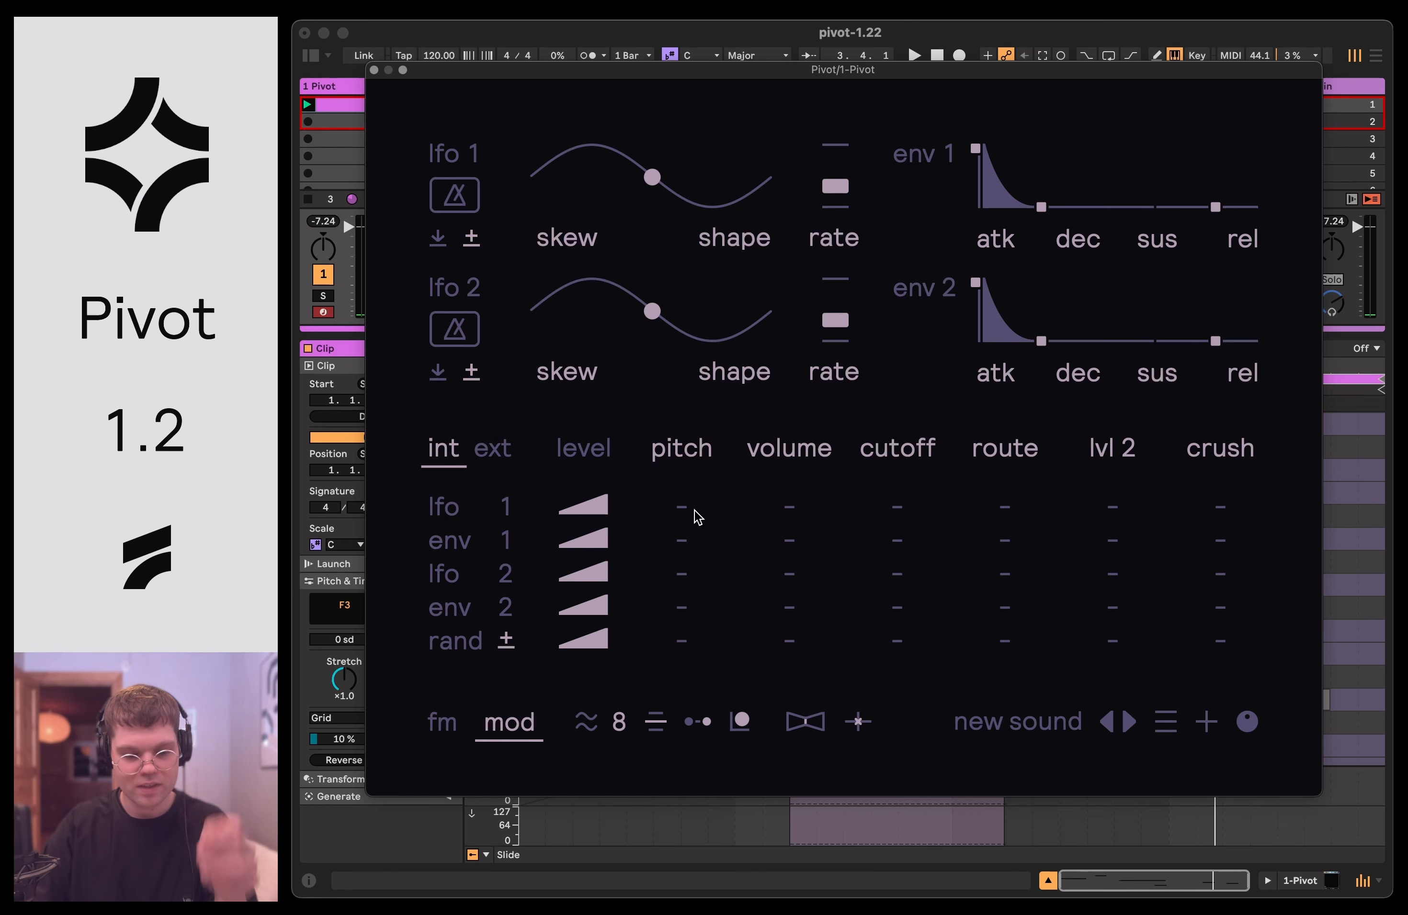
drag(681, 507, 682, 498)
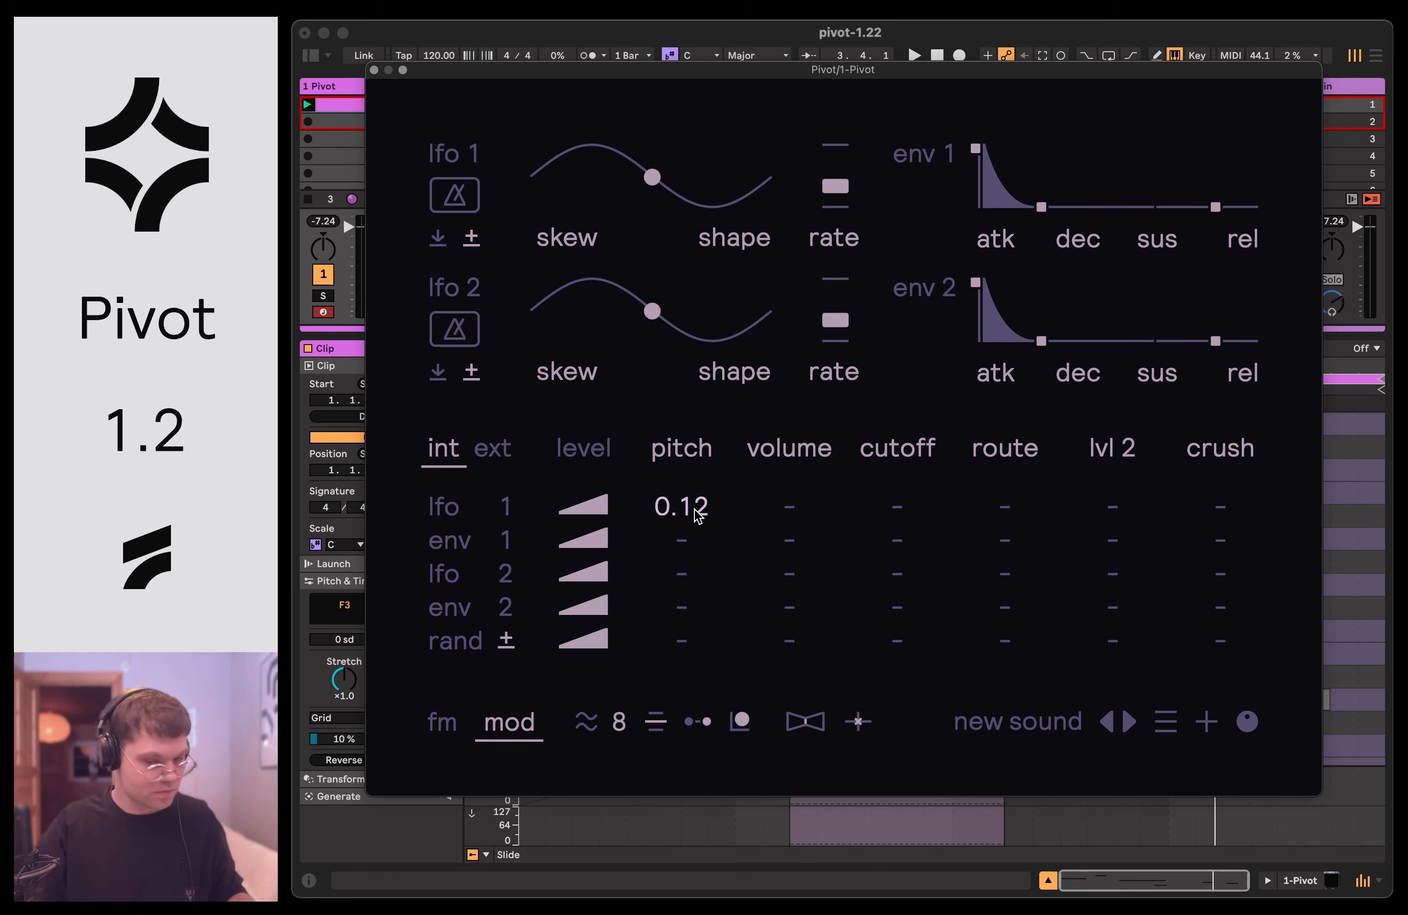
drag(681, 507, 682, 503)
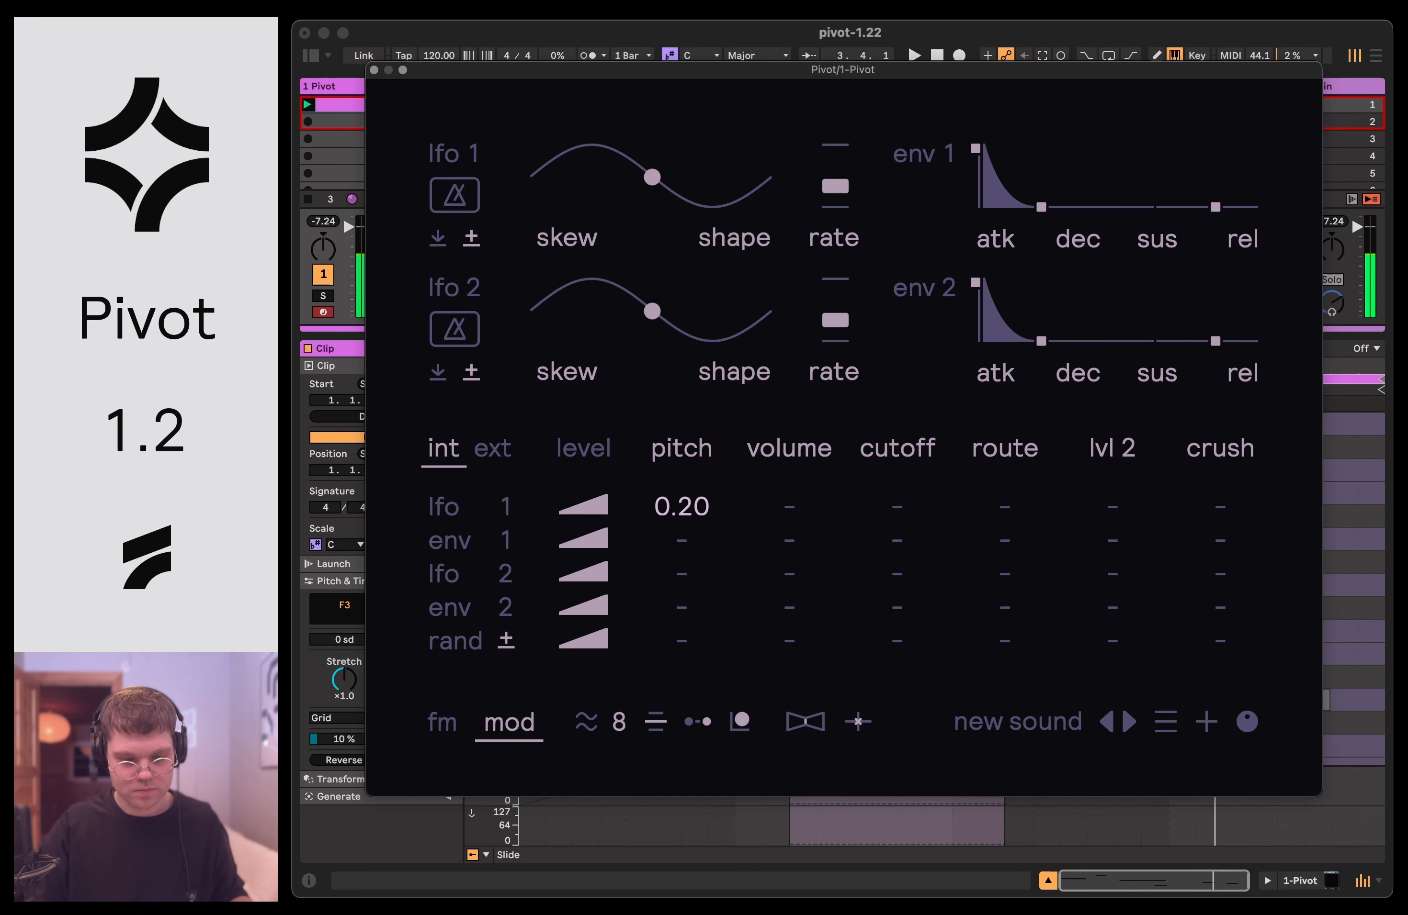
drag(835, 186, 835, 179)
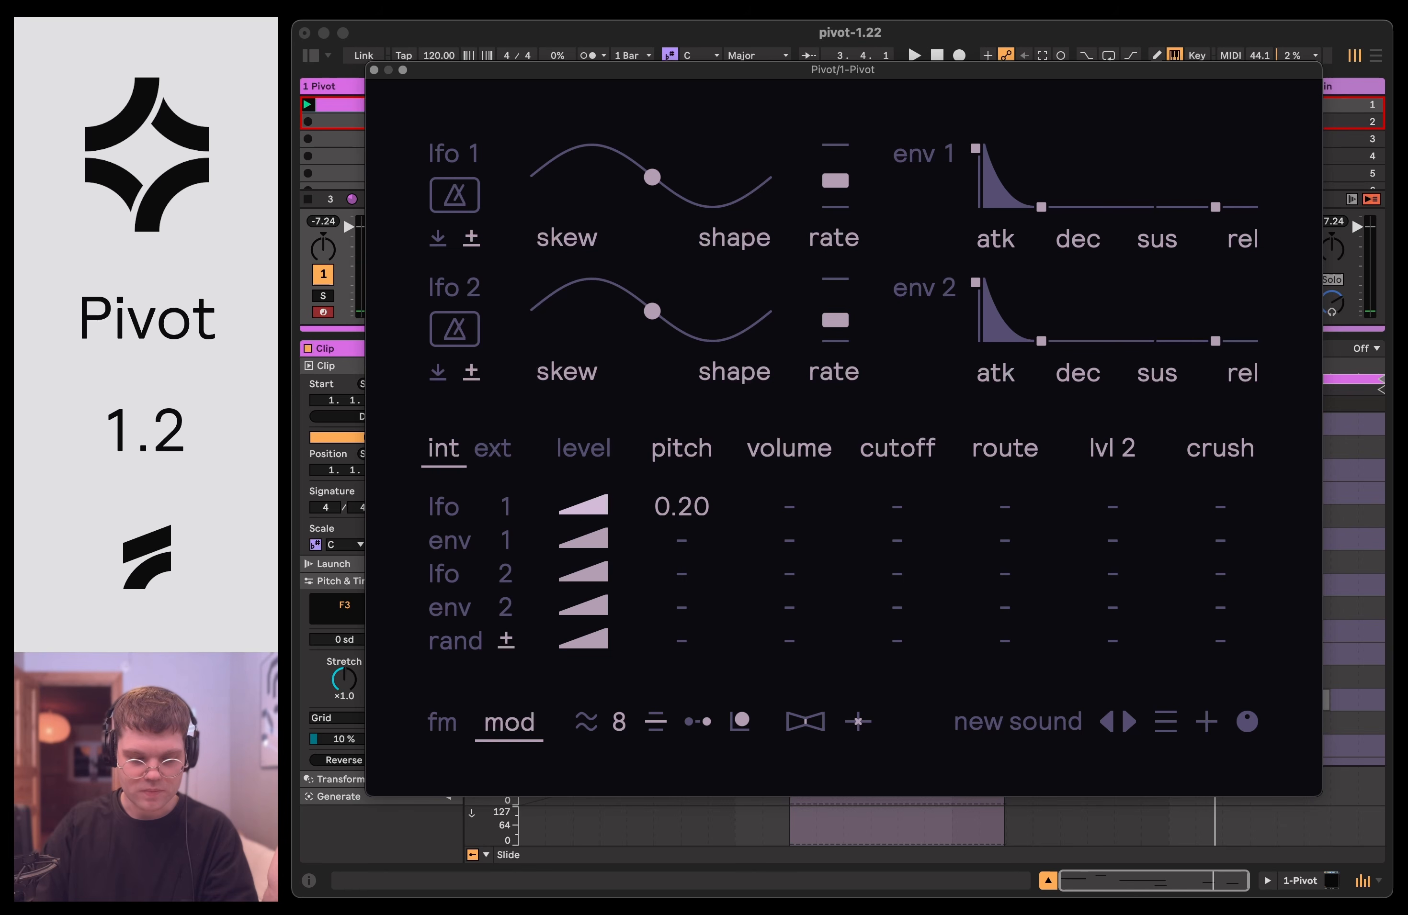
Reduce LFO 1's level to zero, reassign the volume destination to LFO 1 level, and modulate it from env 1 at 100.0.
click(583, 505)
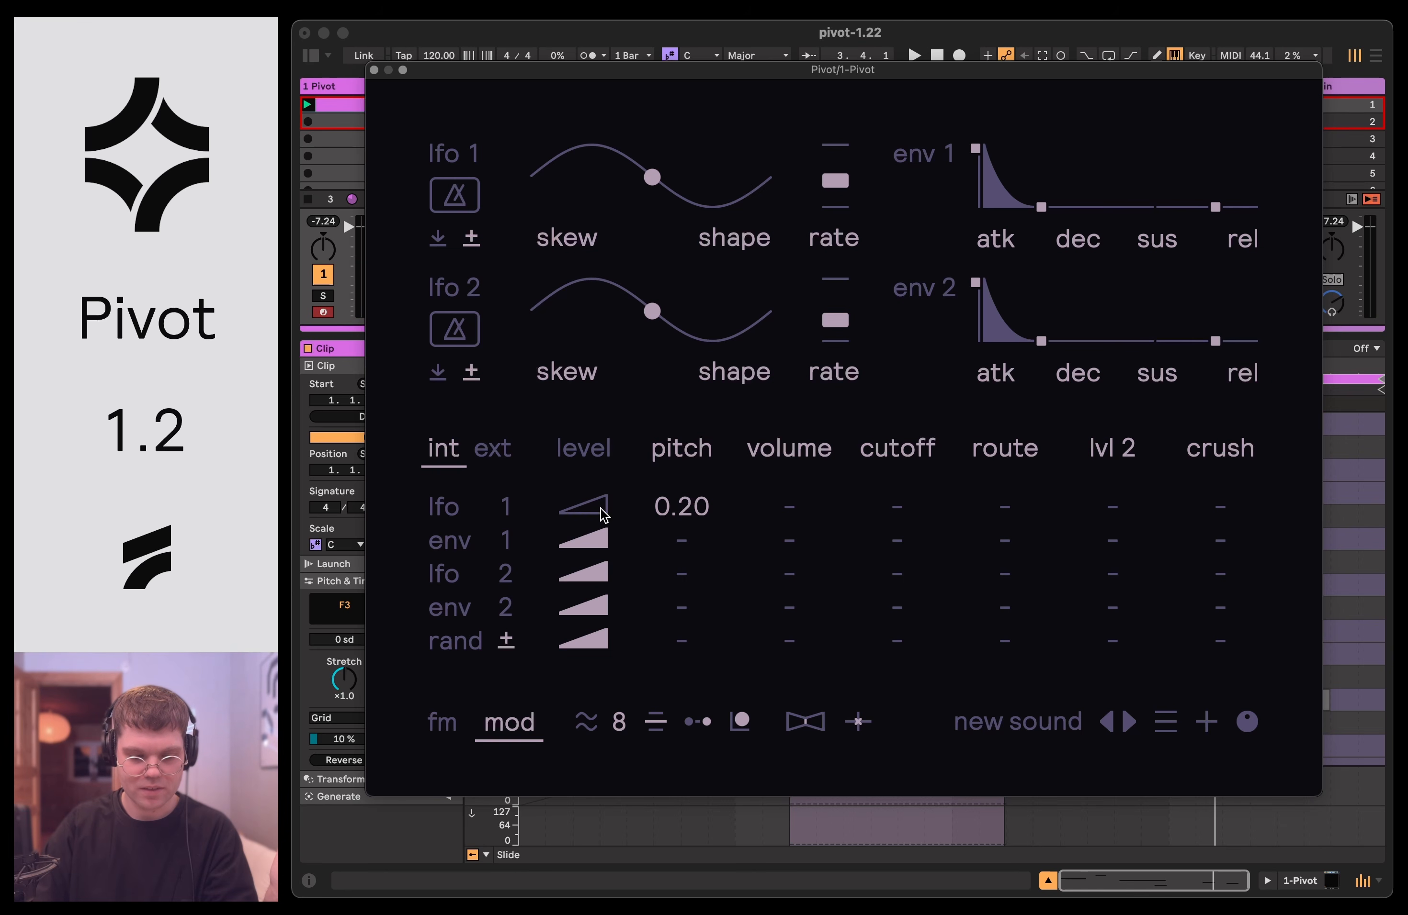
click(800, 455)
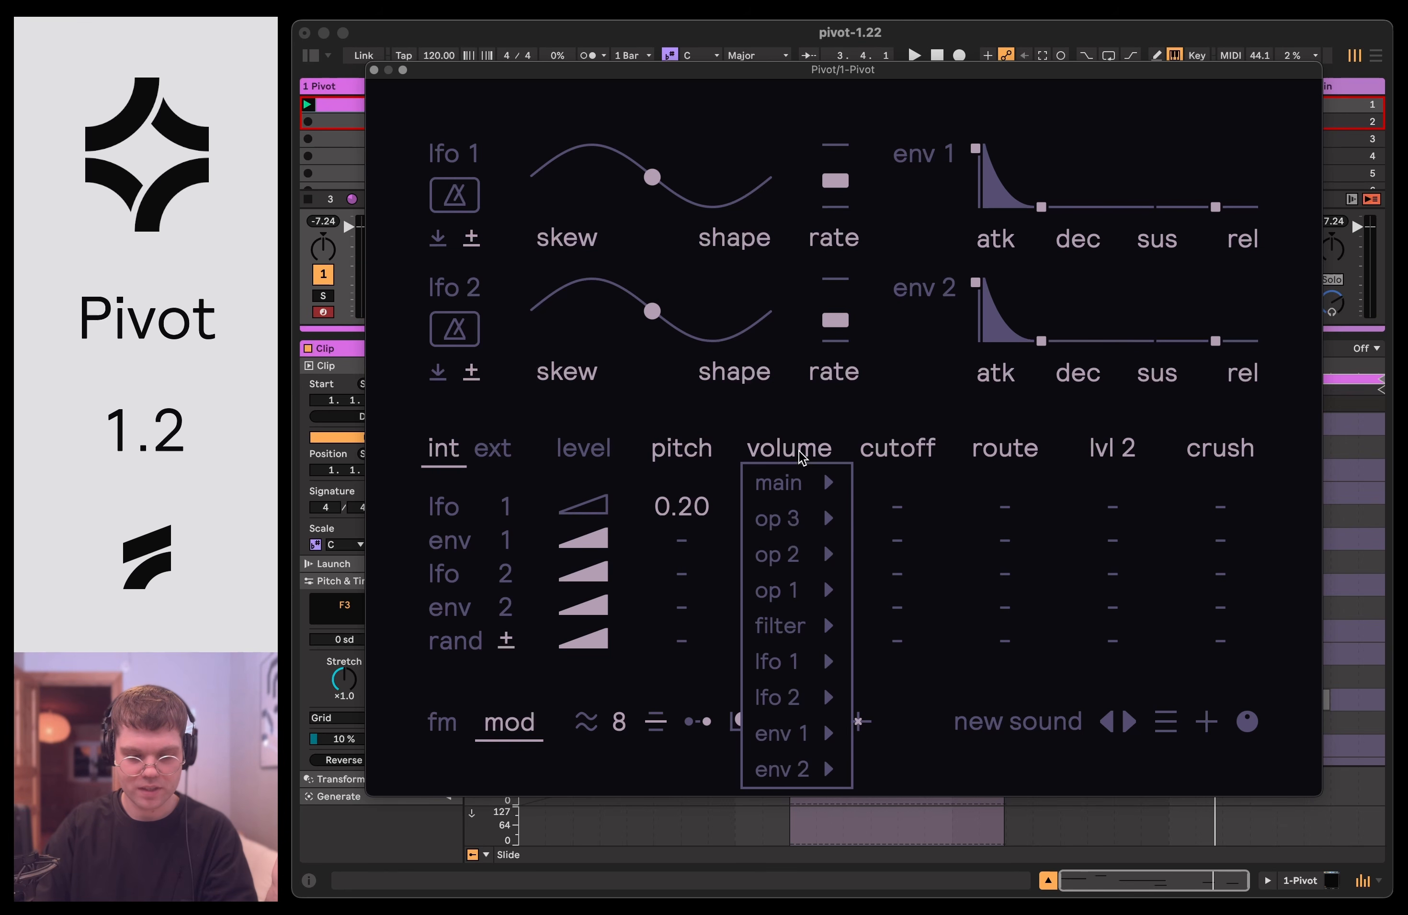
mouse_move(811, 663)
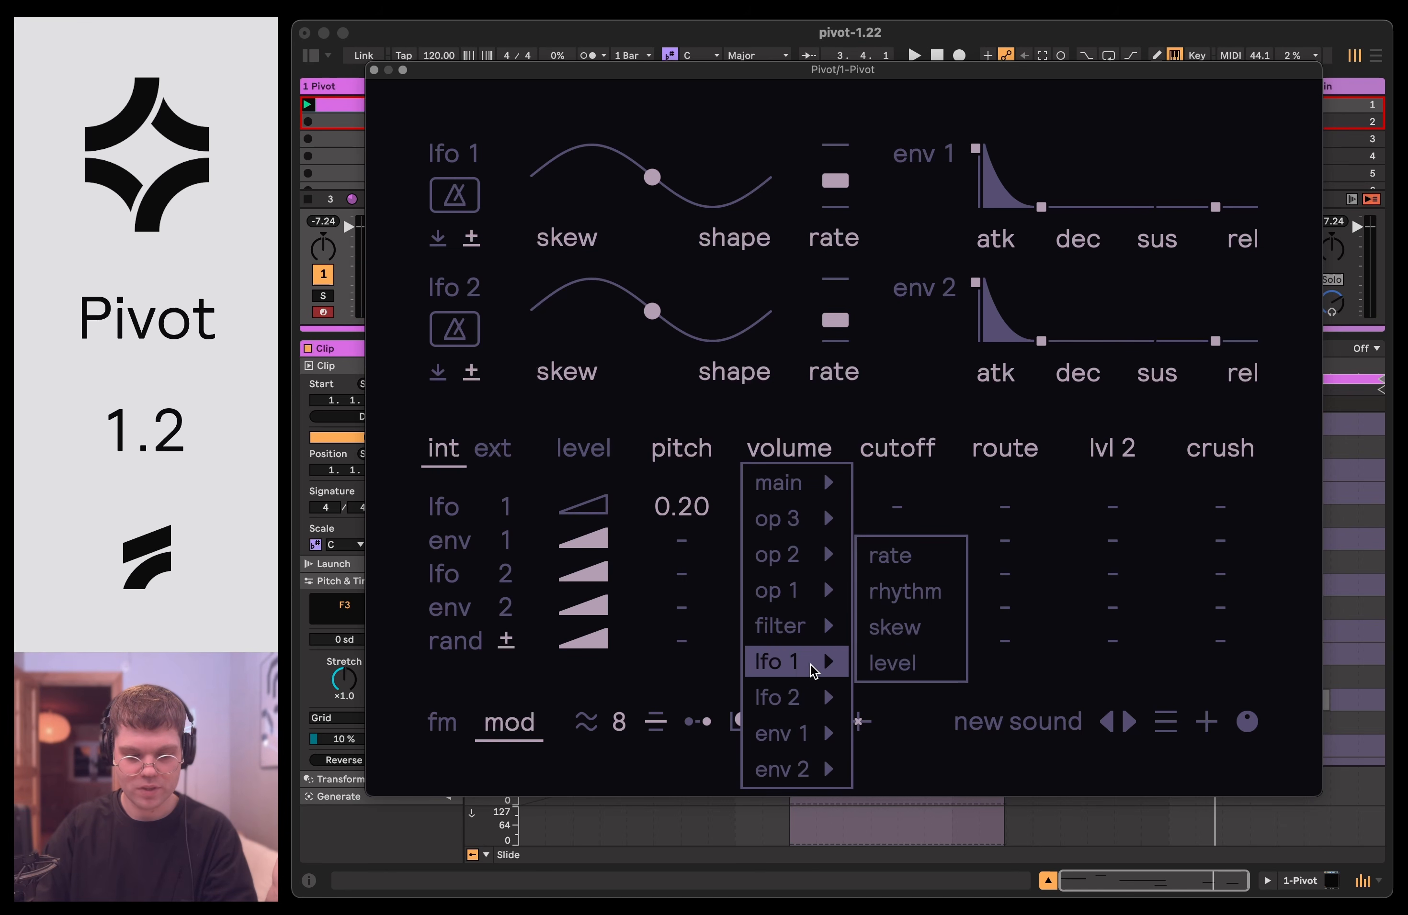
click(908, 670)
click(790, 541)
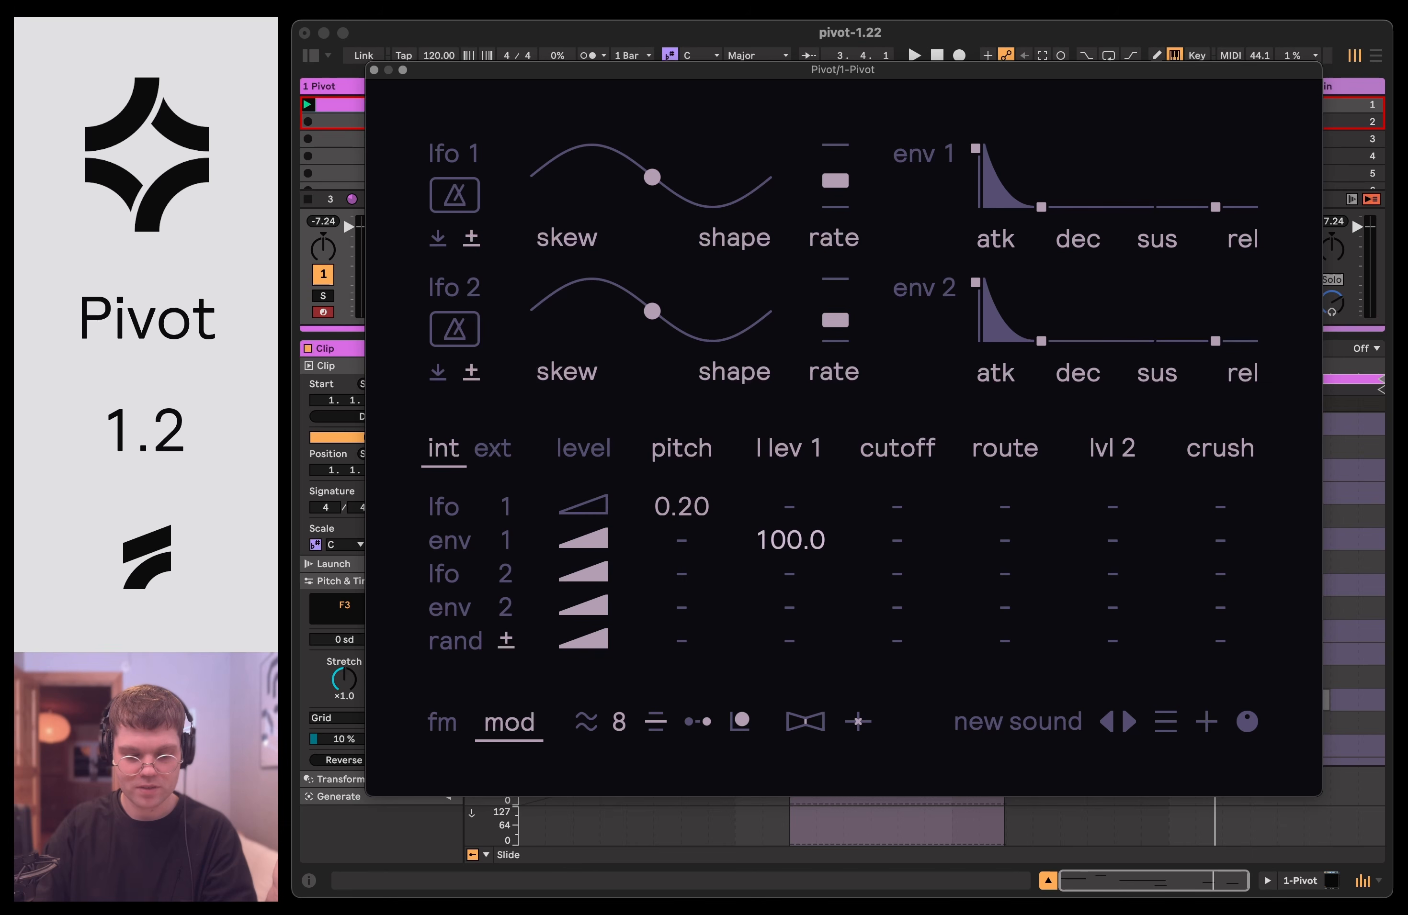
Shape env 1 with a slower attack, full sustain and maximum release so it fades in LFO 1.
drag(975, 149, 997, 148)
drag(1061, 206, 1002, 147)
drag(1215, 207, 1263, 155)
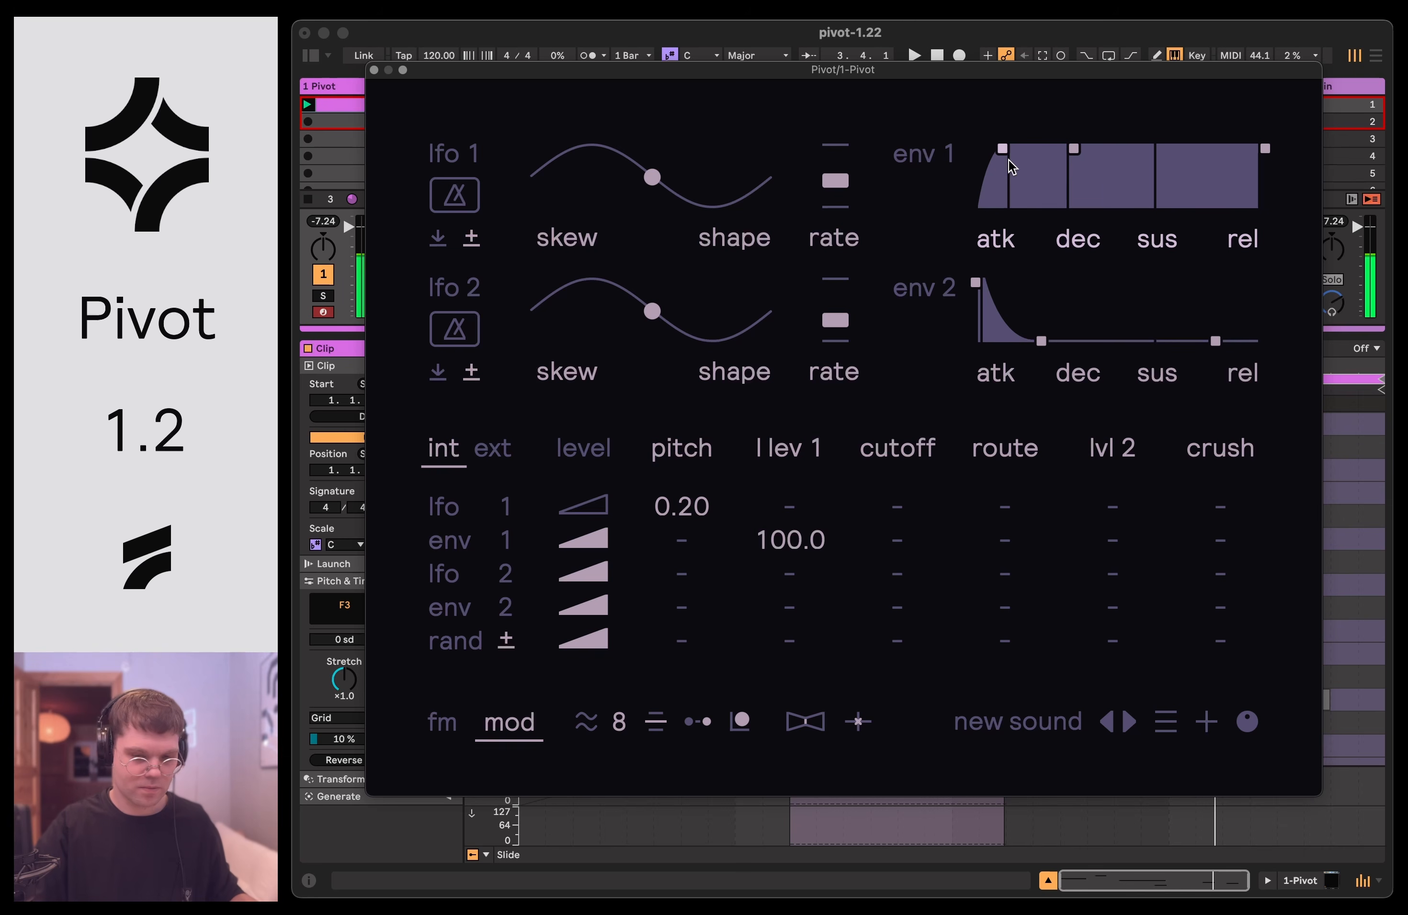
drag(1003, 146, 1012, 145)
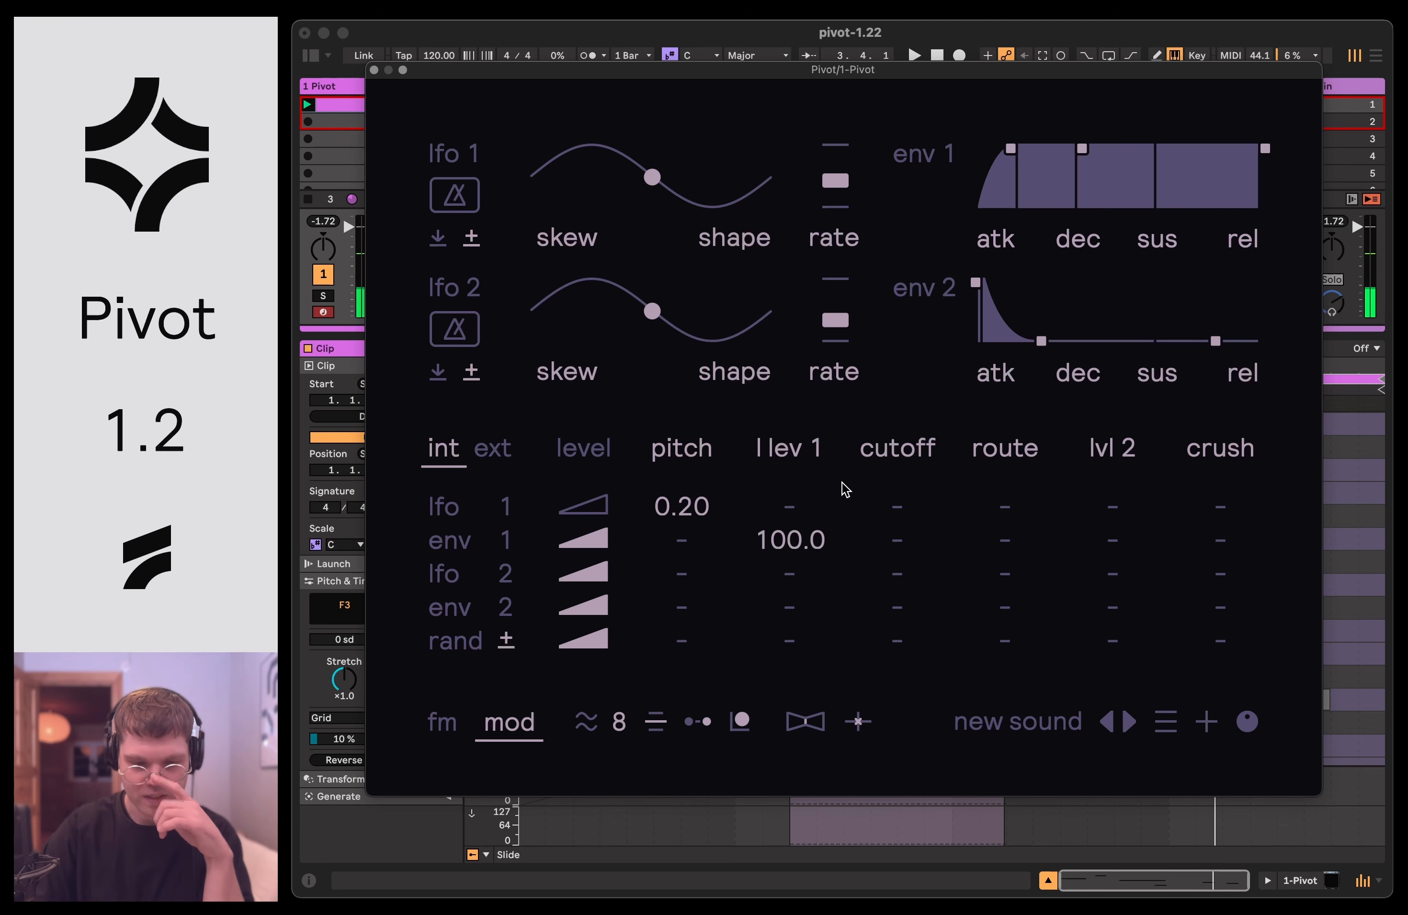
Examine the LFO and envelope parameters offered as modulation destinations for the cutoff column, leaving the assignment as is.
click(905, 448)
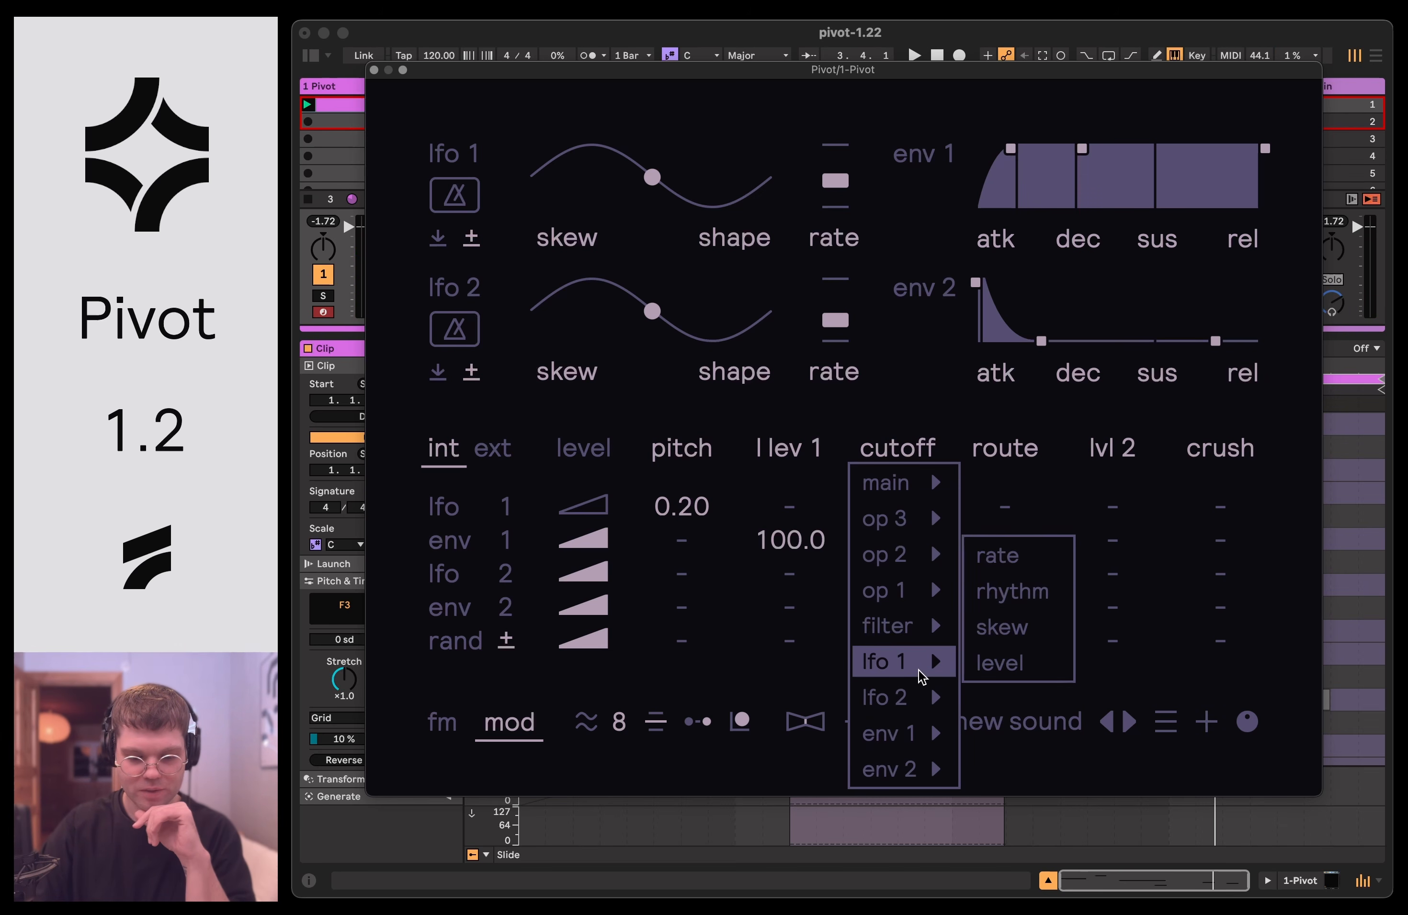
mouse_move(917, 712)
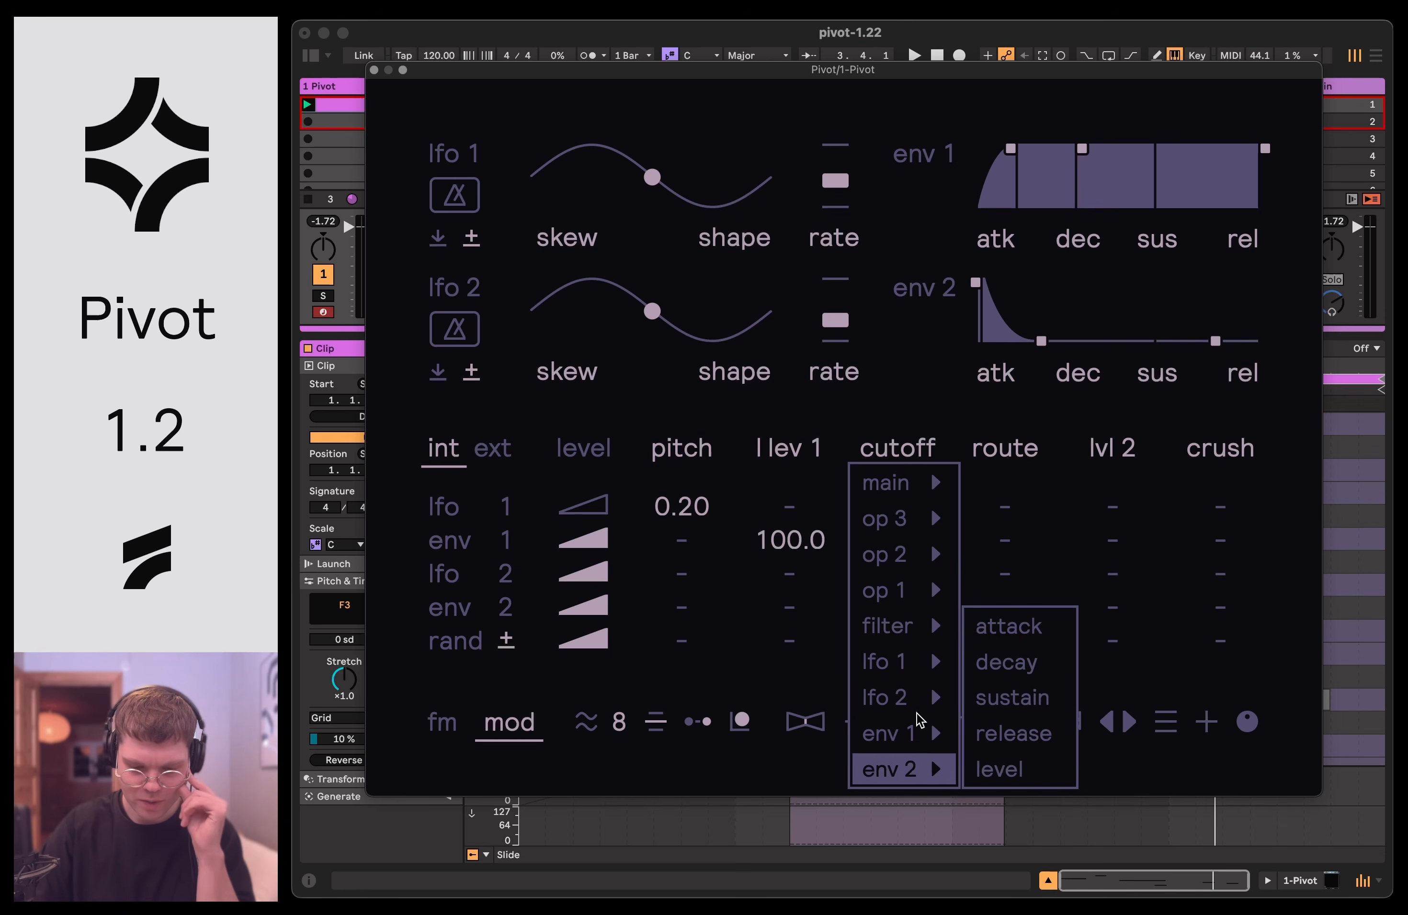
mouse_move(915, 669)
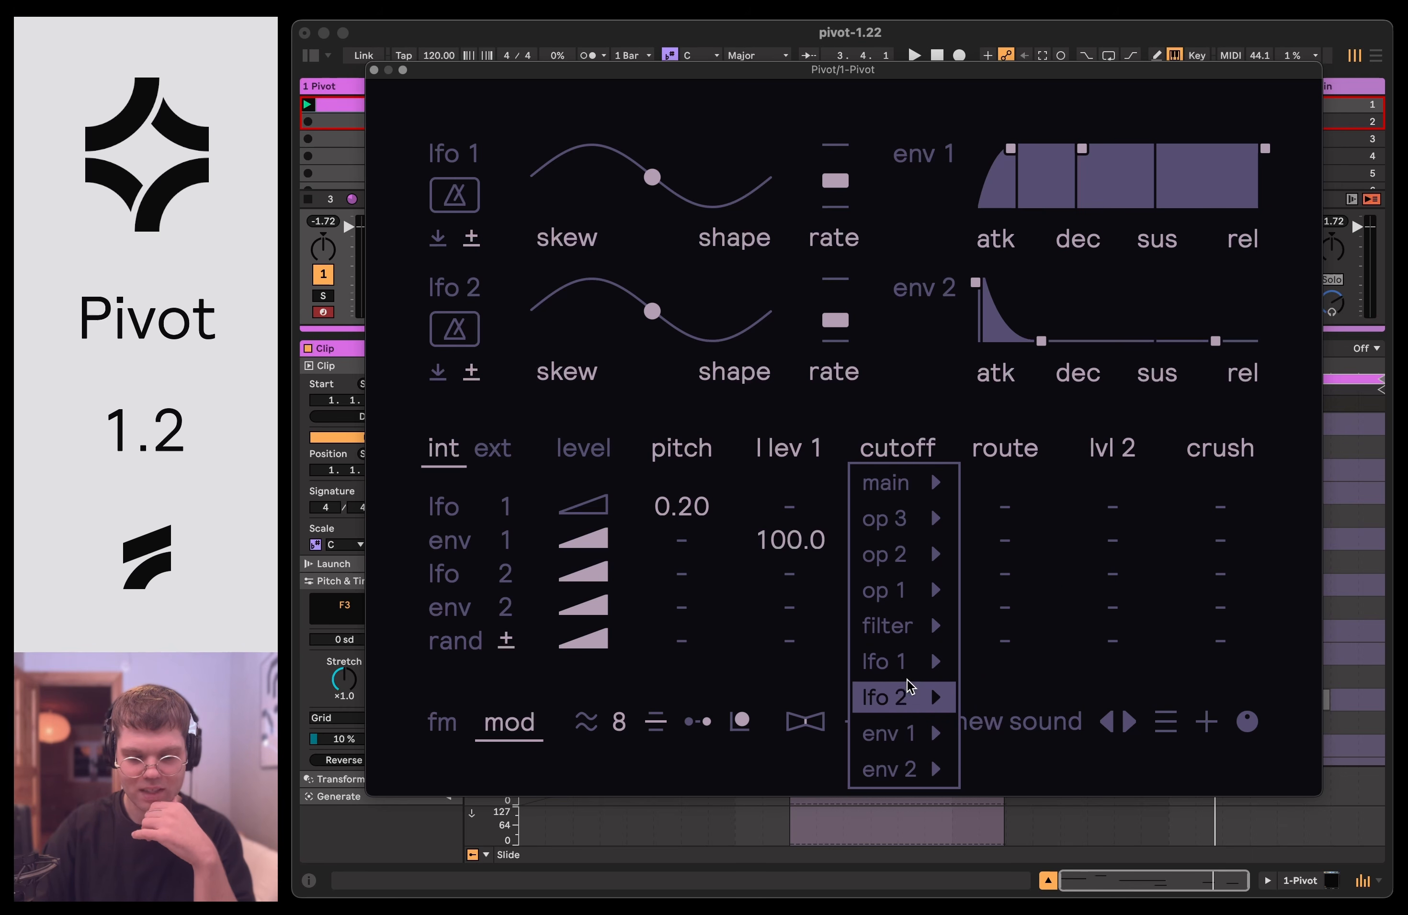
click(887, 421)
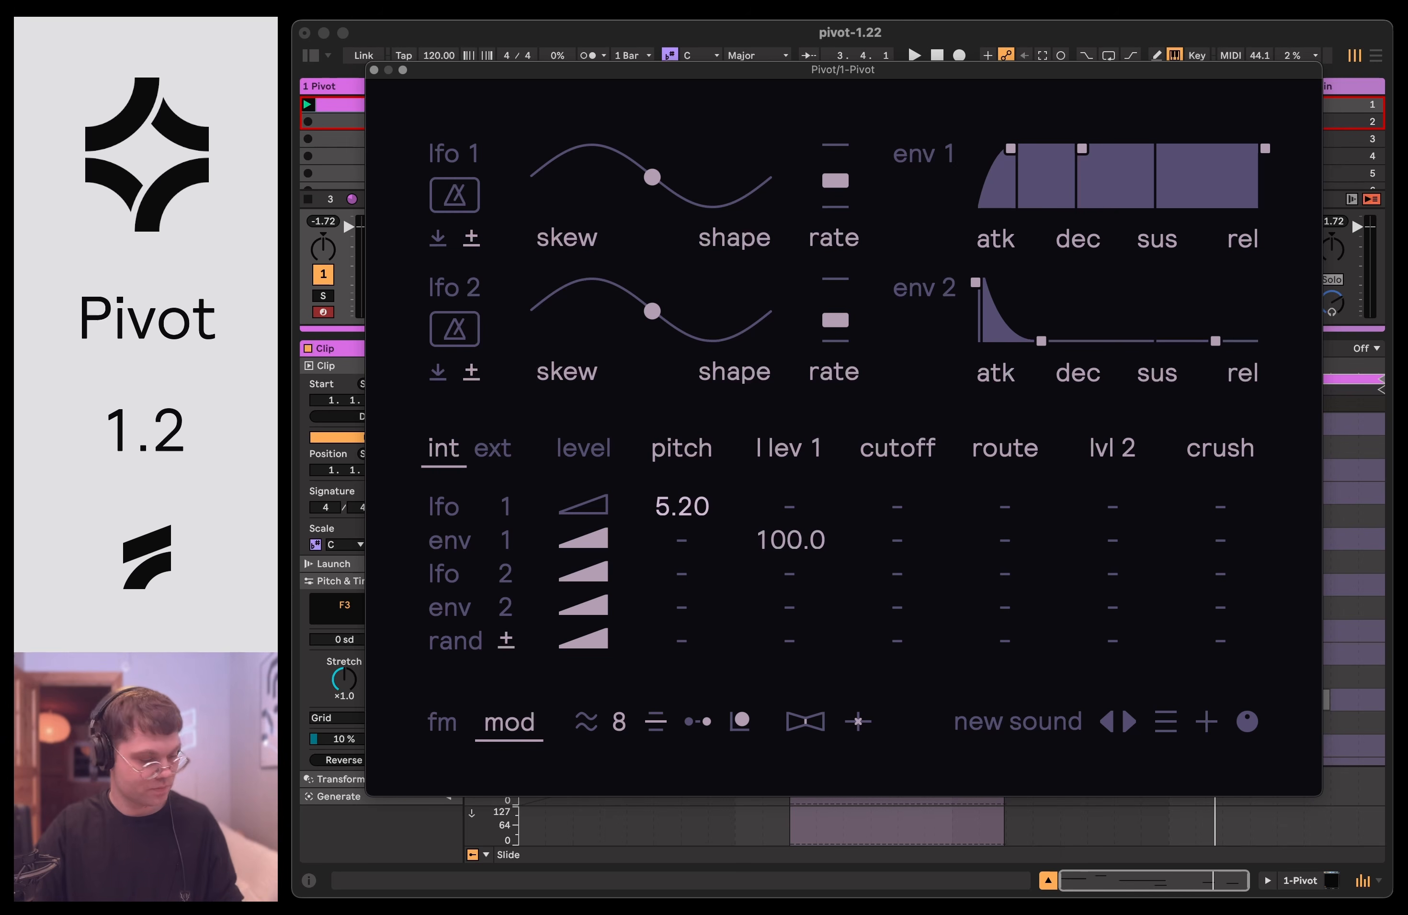
Lengthen env 1's attack further and raise LFO 1's rate slightly.
drag(1011, 148, 1034, 152)
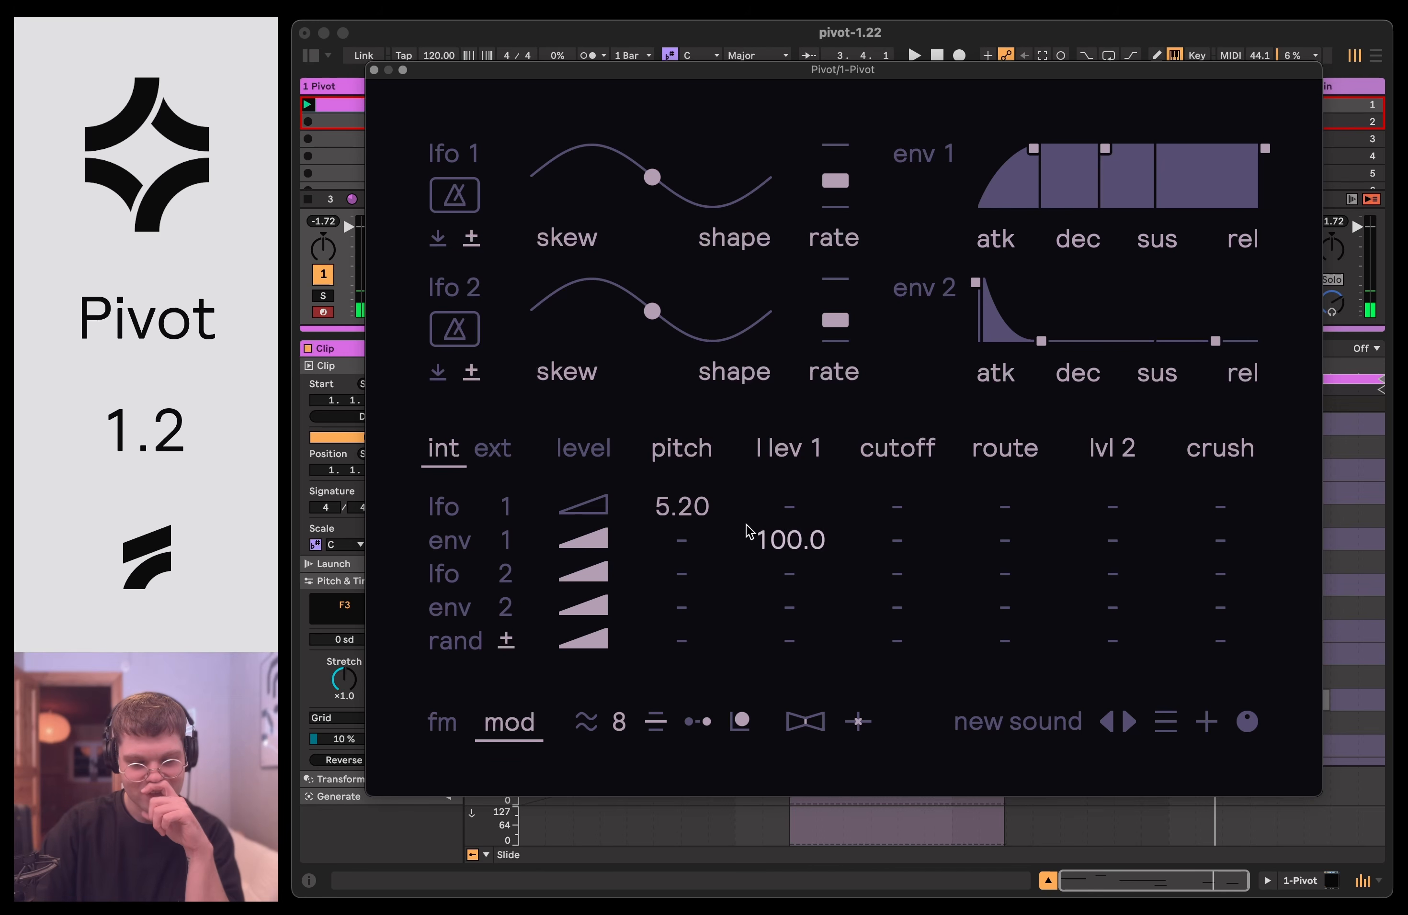
drag(837, 183, 837, 175)
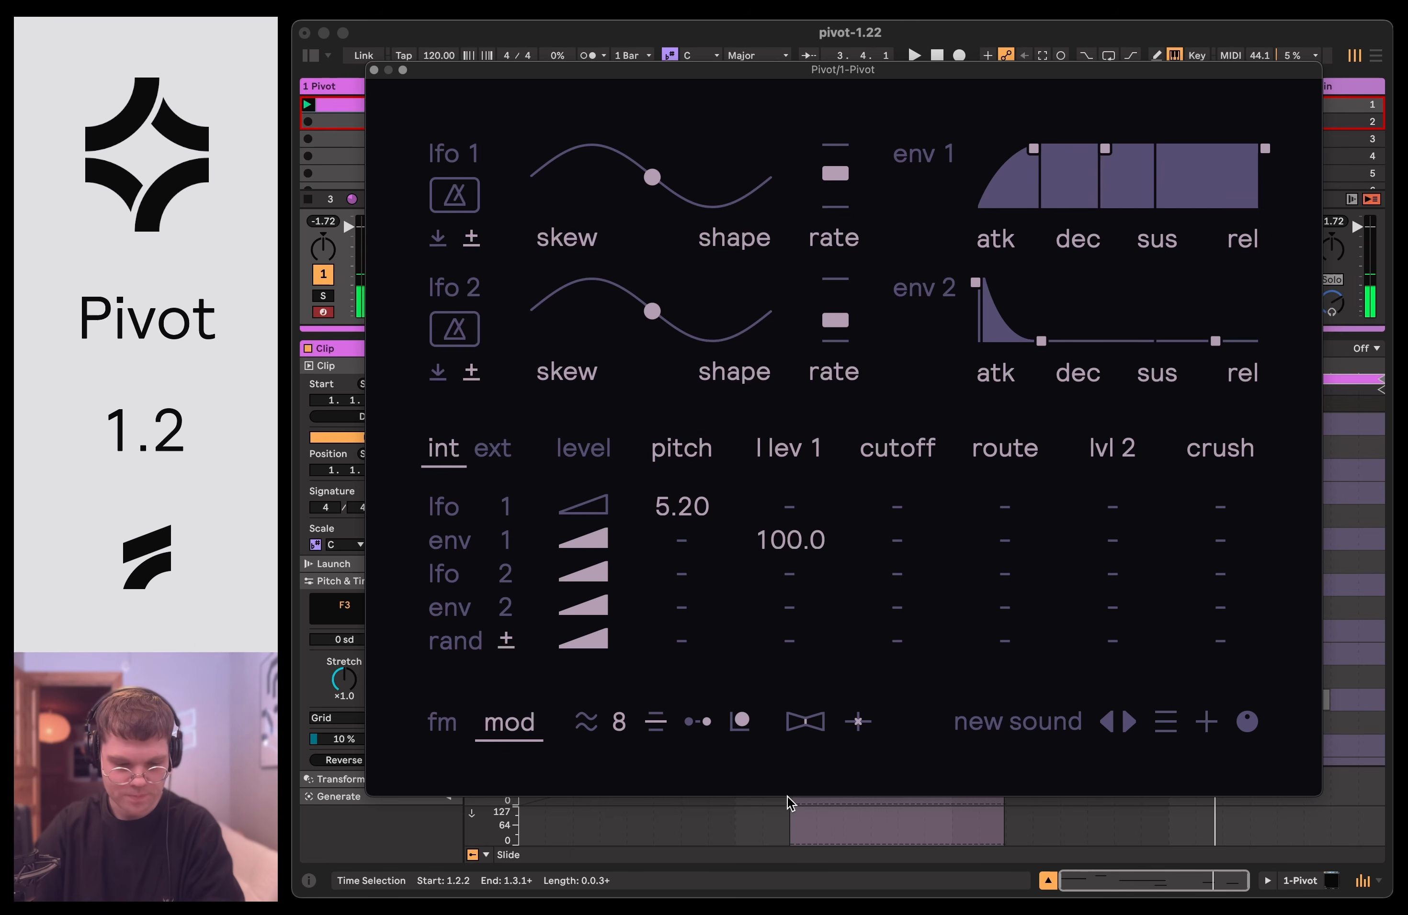
Return to the fm page and randomize operators 3, 2 and 1 individually several times with their dice.
click(443, 721)
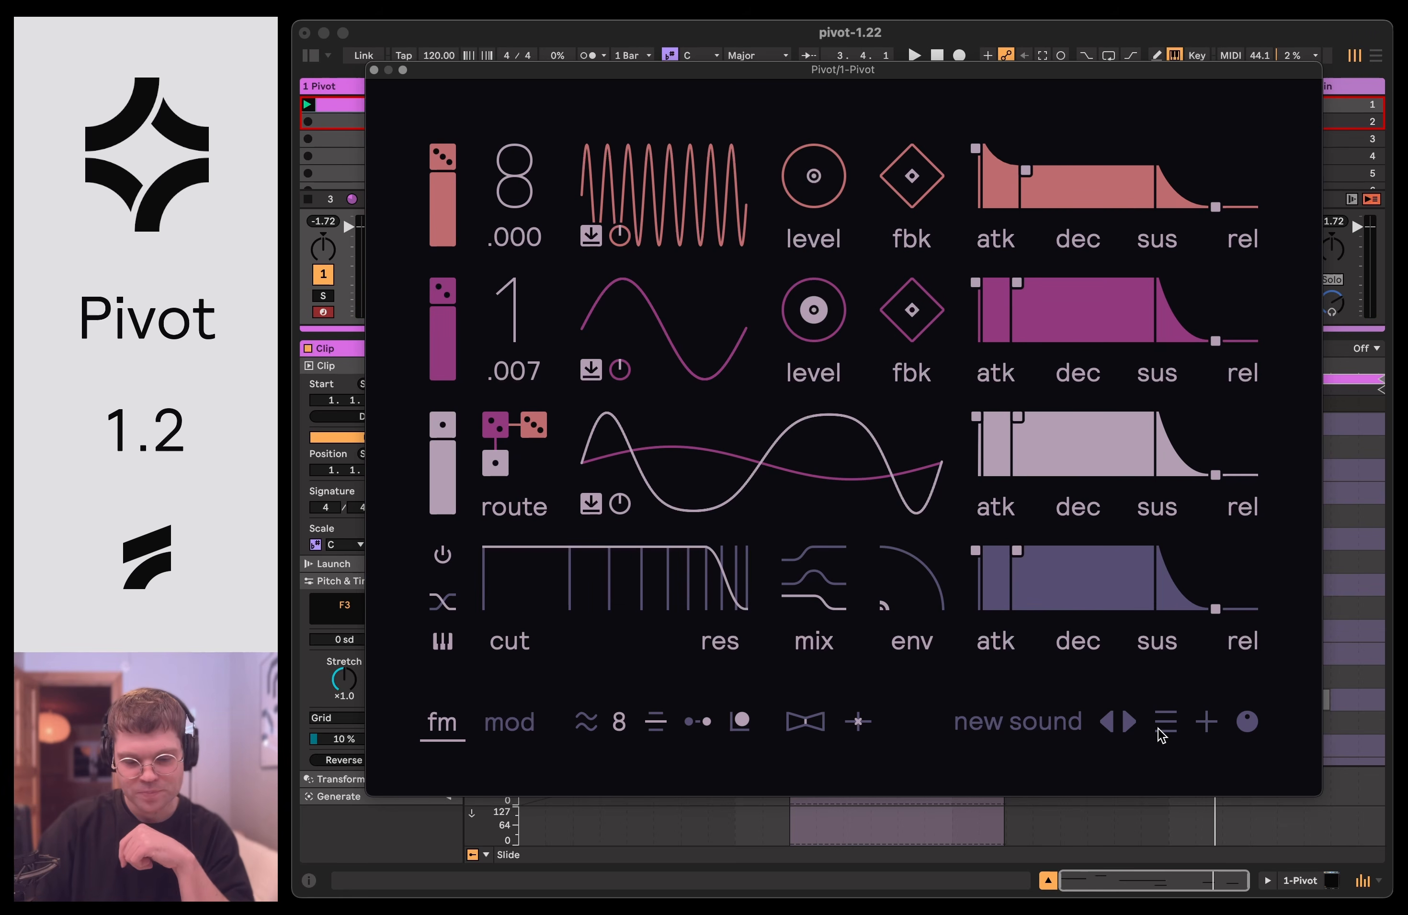
click(433, 167)
click(441, 291)
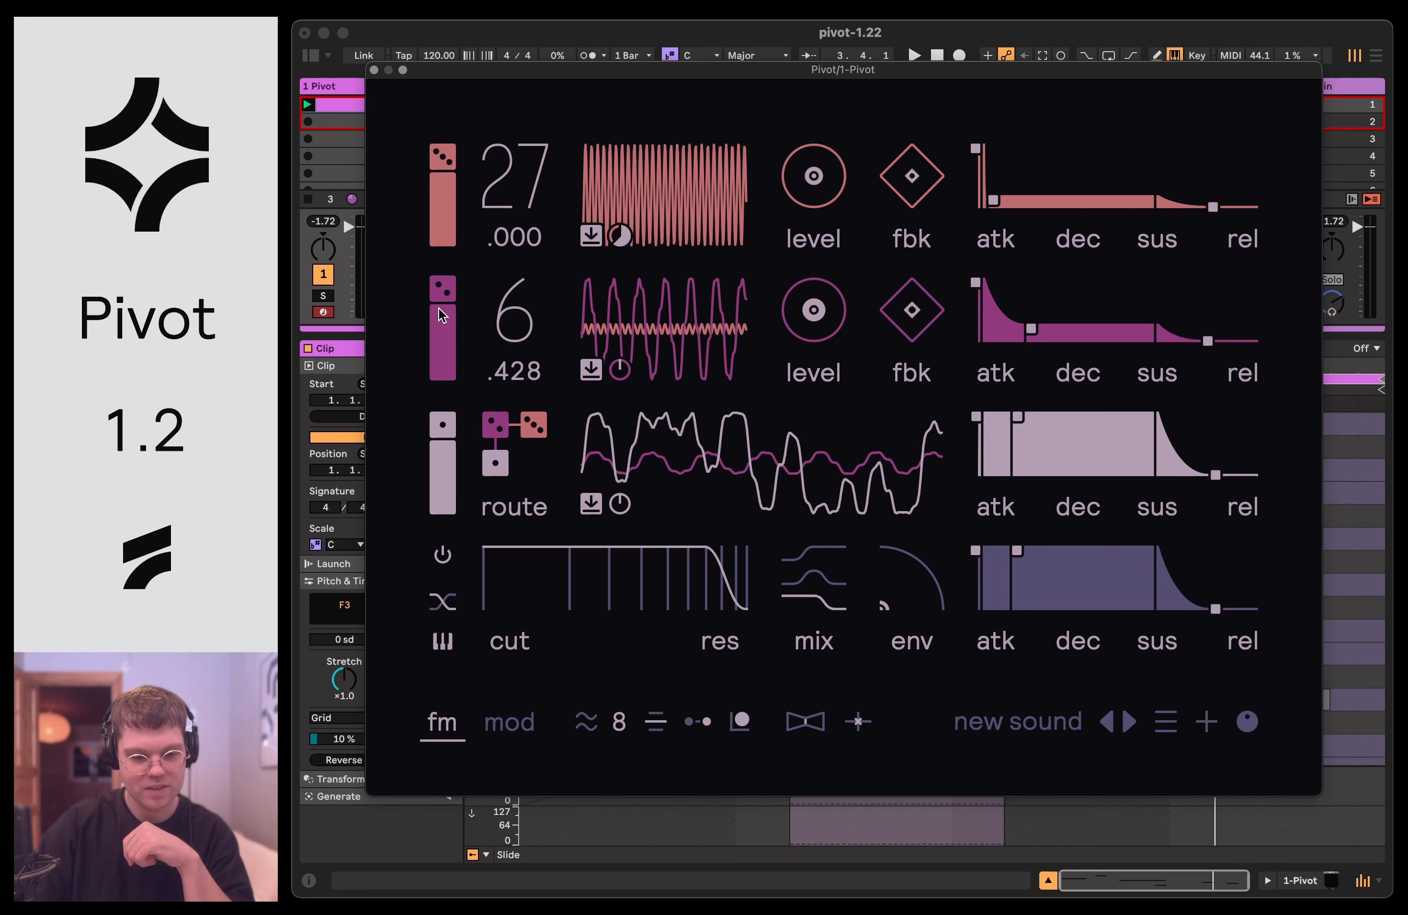
click(443, 425)
click(443, 425)
click(445, 293)
click(440, 153)
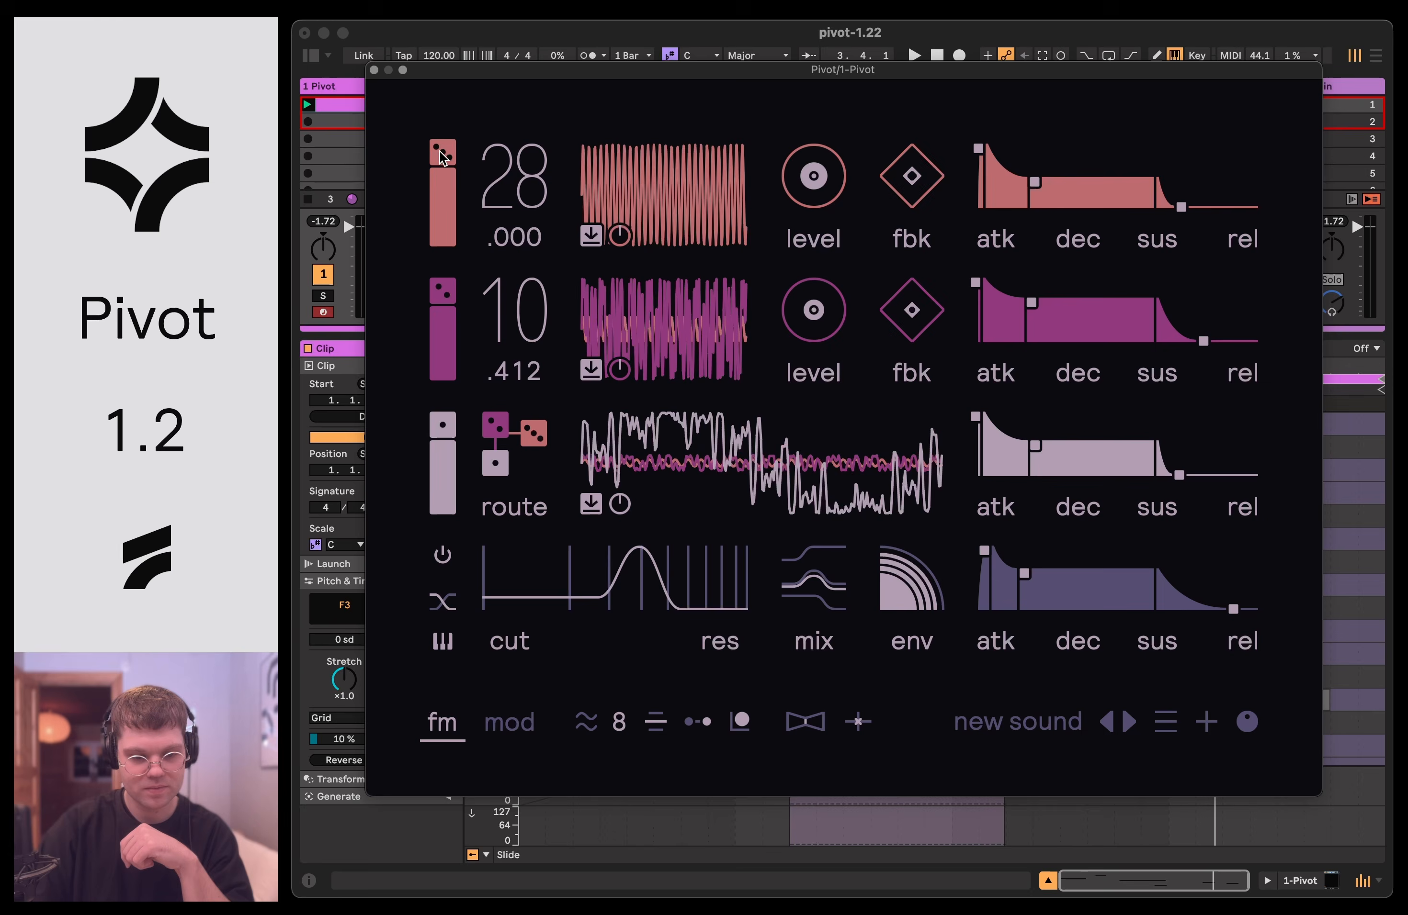
click(439, 150)
click(438, 150)
click(451, 298)
click(450, 297)
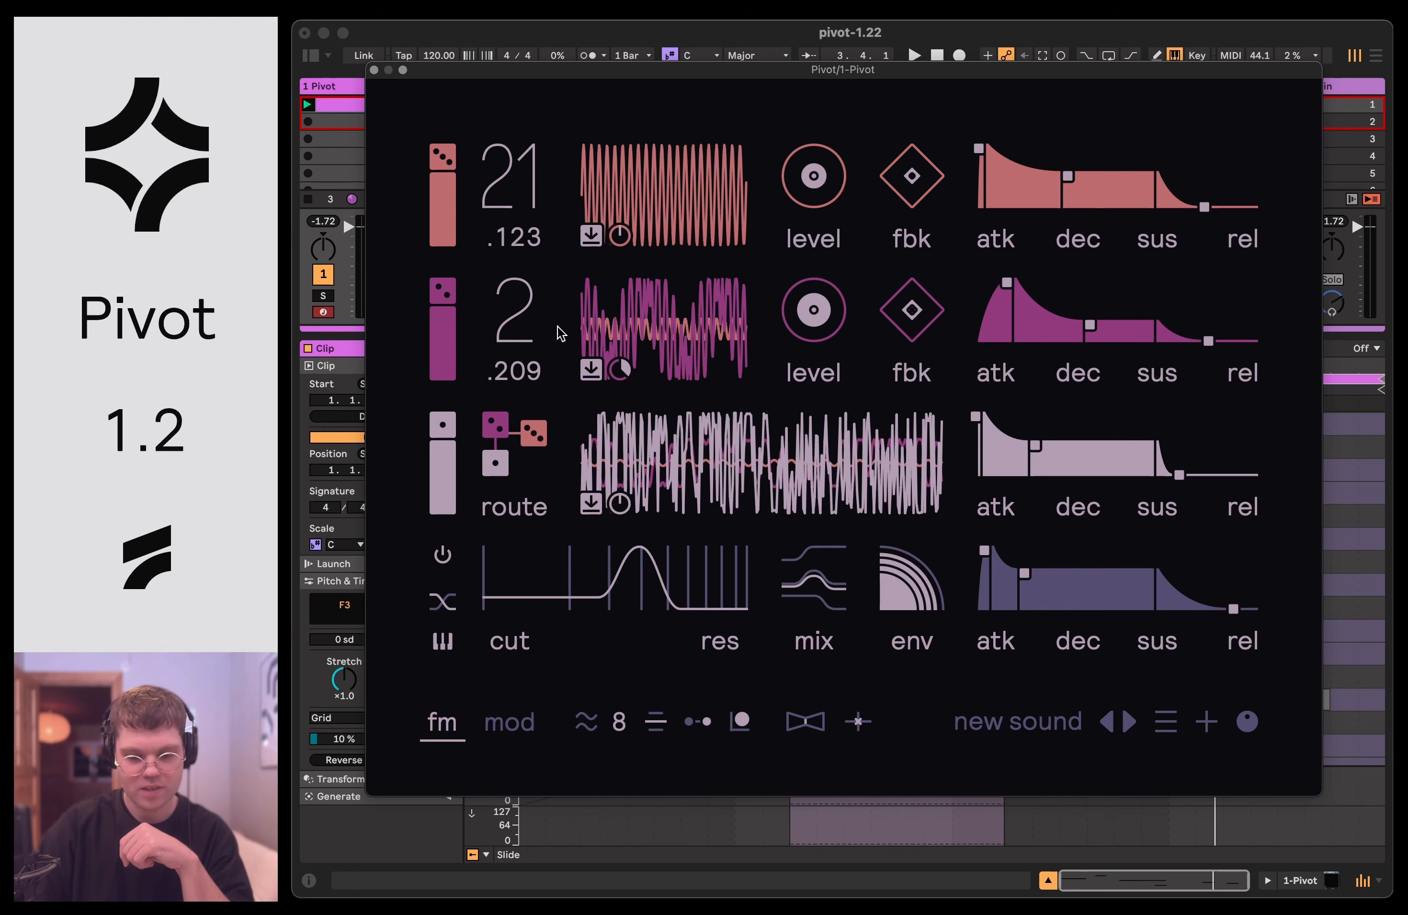
Randomize the whole patch, inspect its generated modulation settings, and return to the fm page.
click(1164, 724)
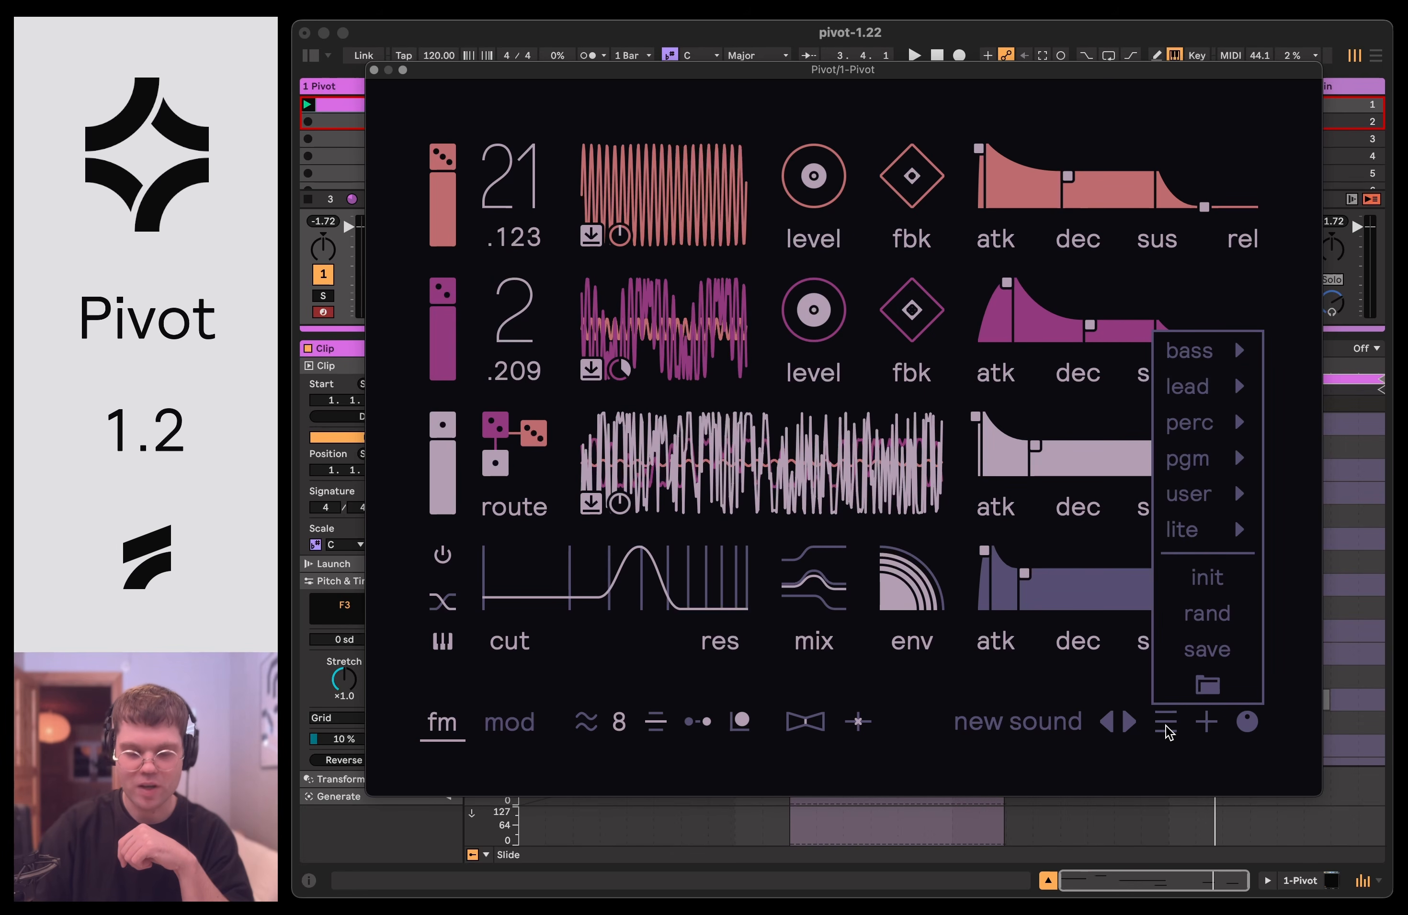
click(1243, 618)
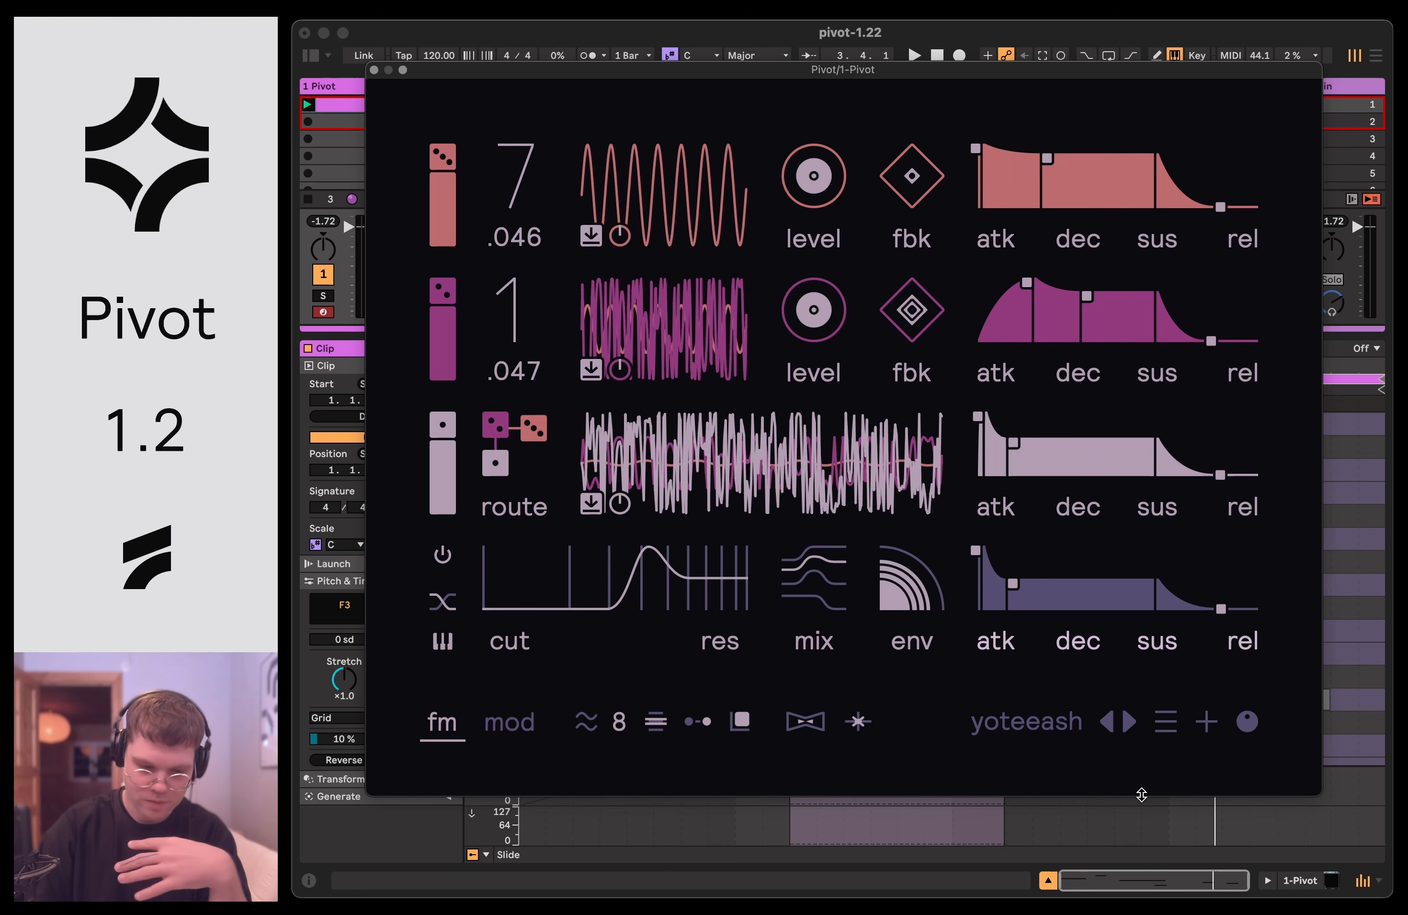
click(490, 735)
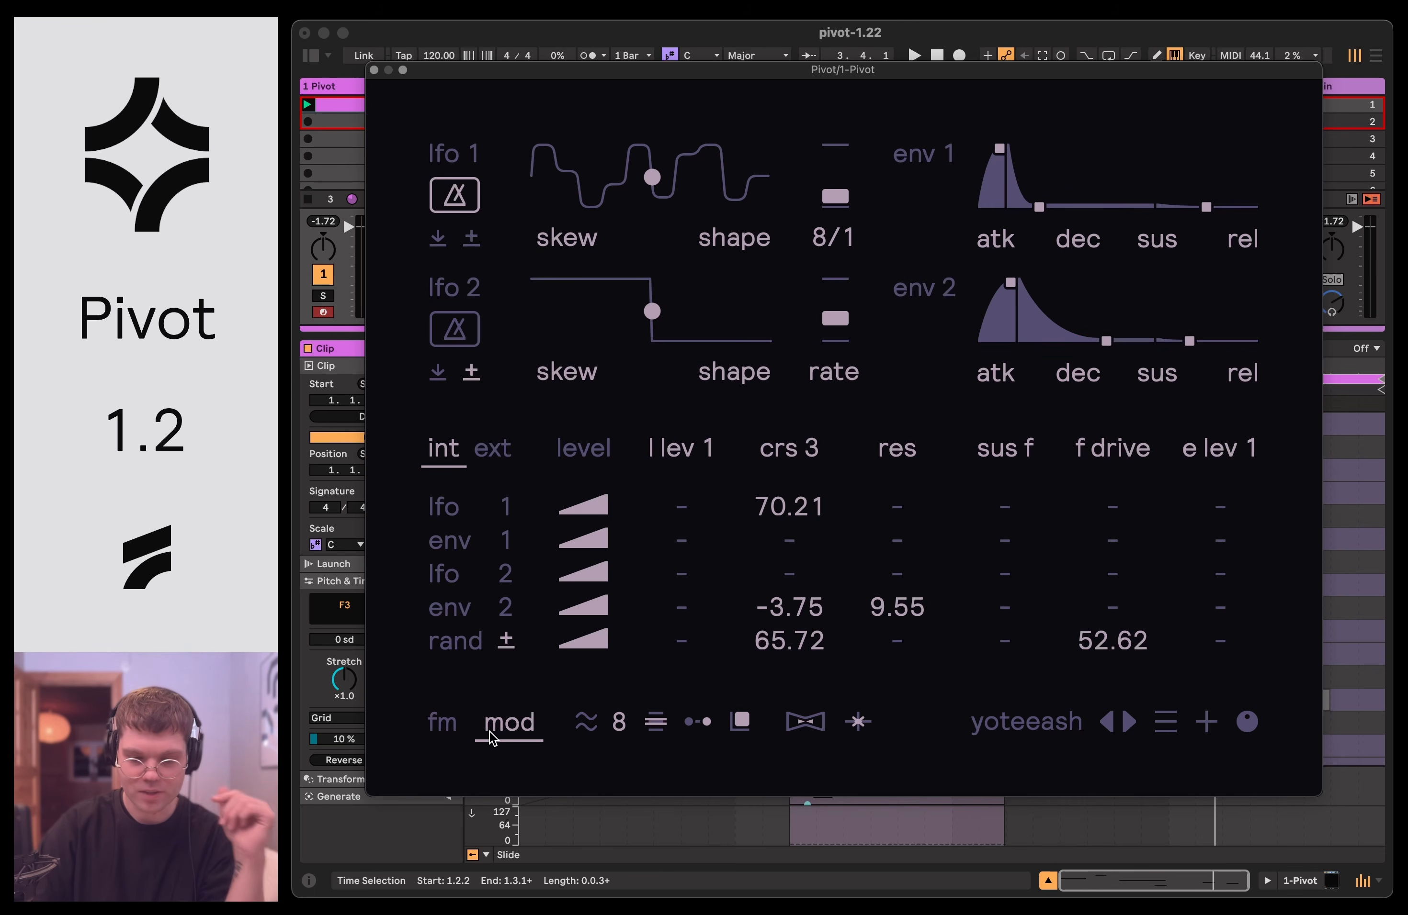
click(441, 722)
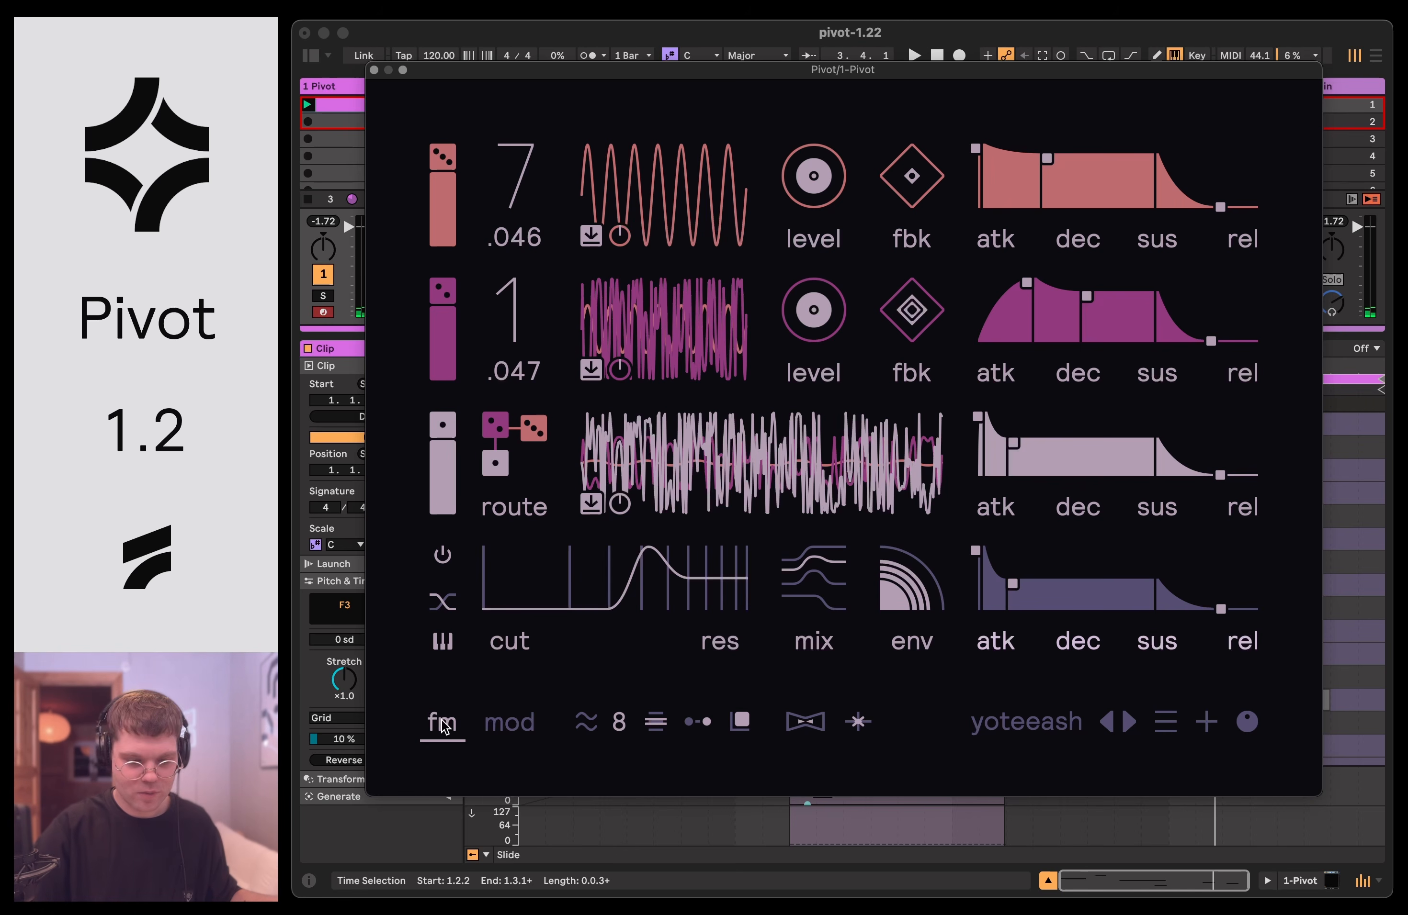
Generate three more fully randomized patches, one after another.
click(1165, 721)
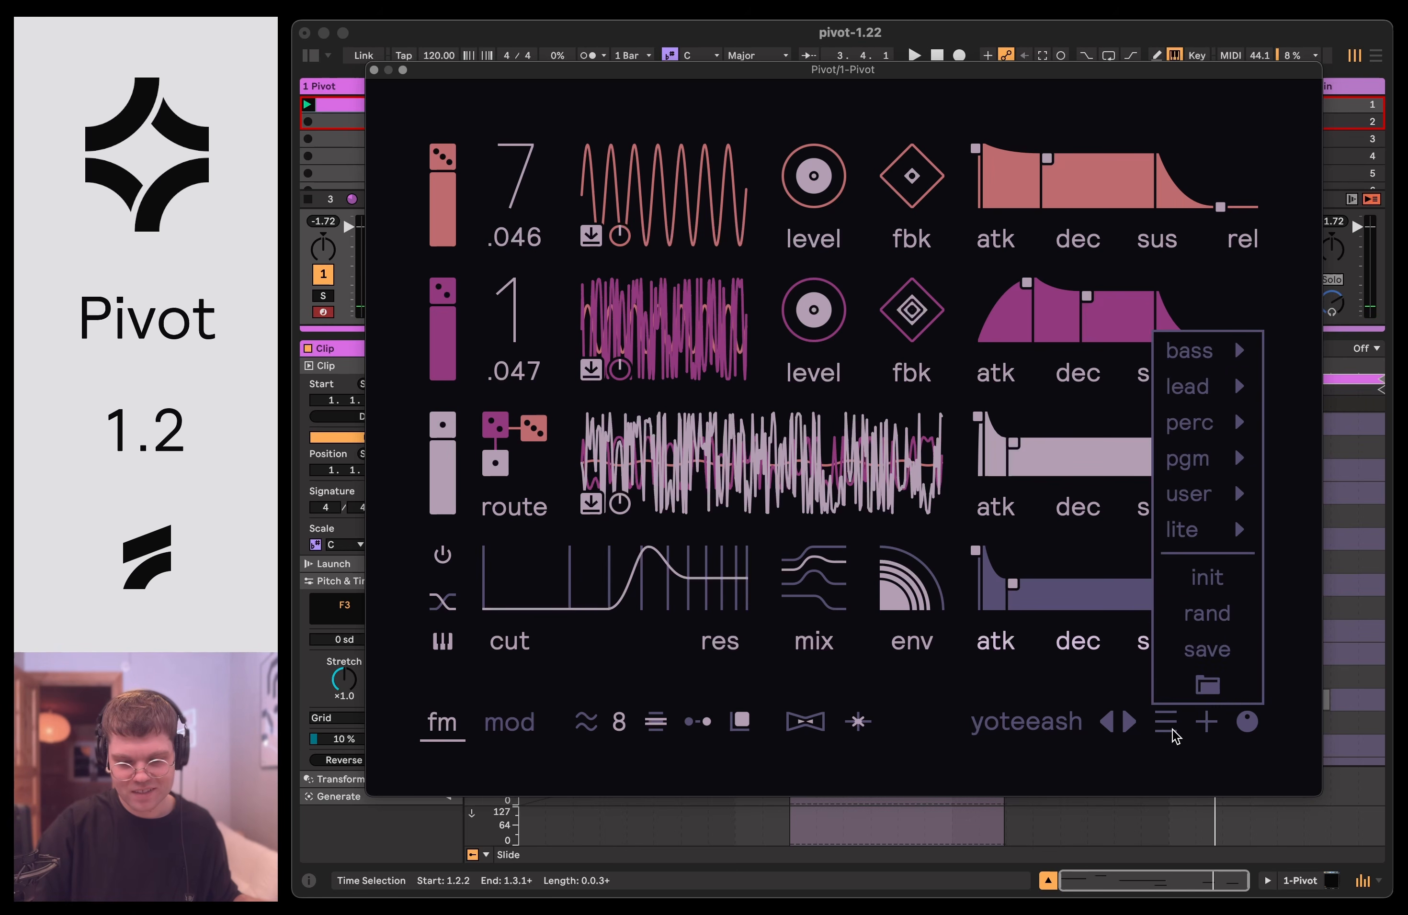
click(1198, 615)
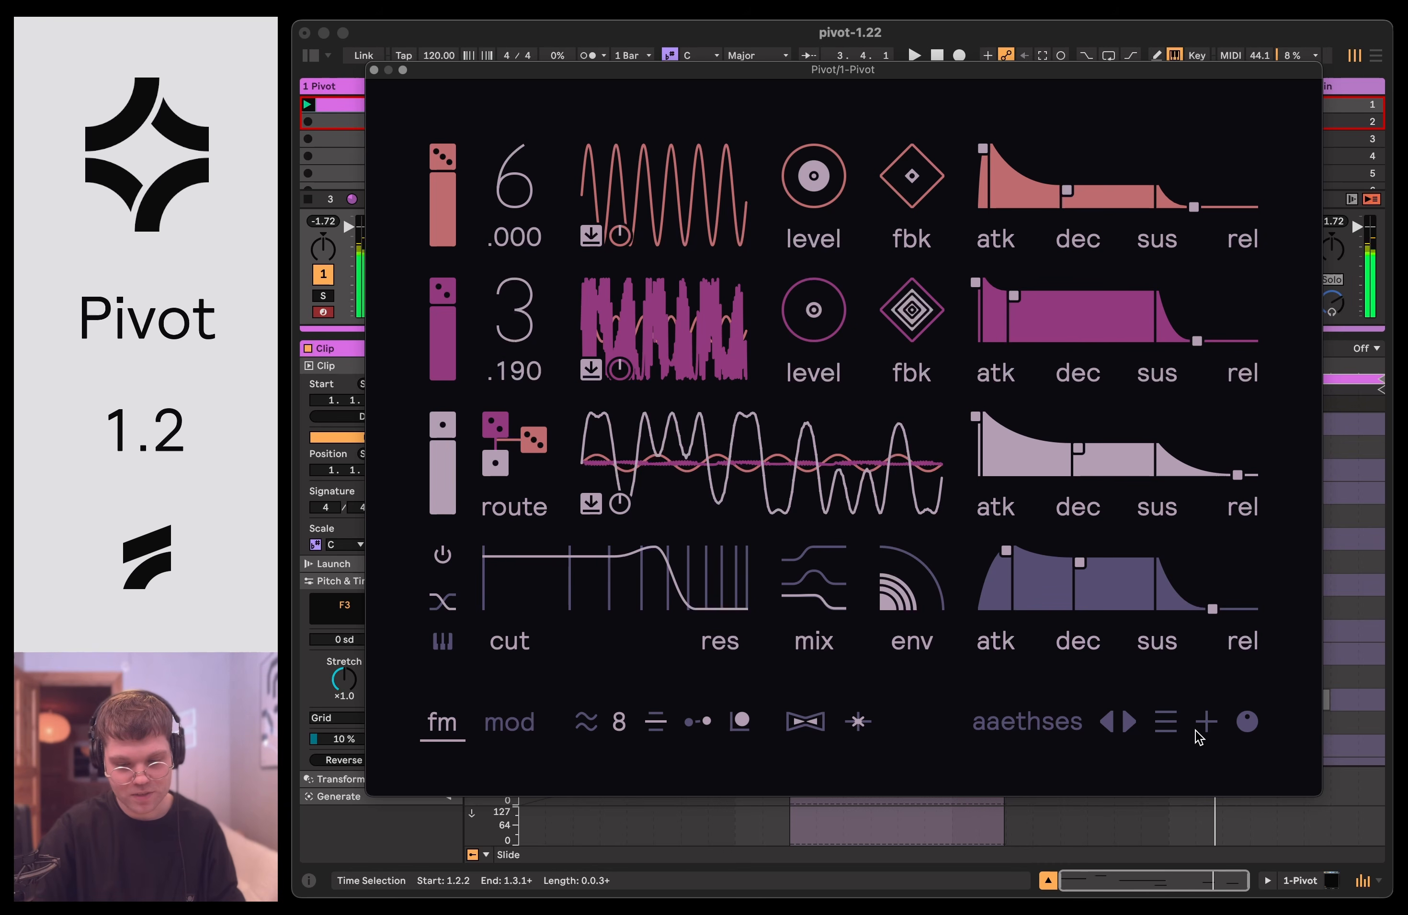
click(1166, 723)
click(1044, 689)
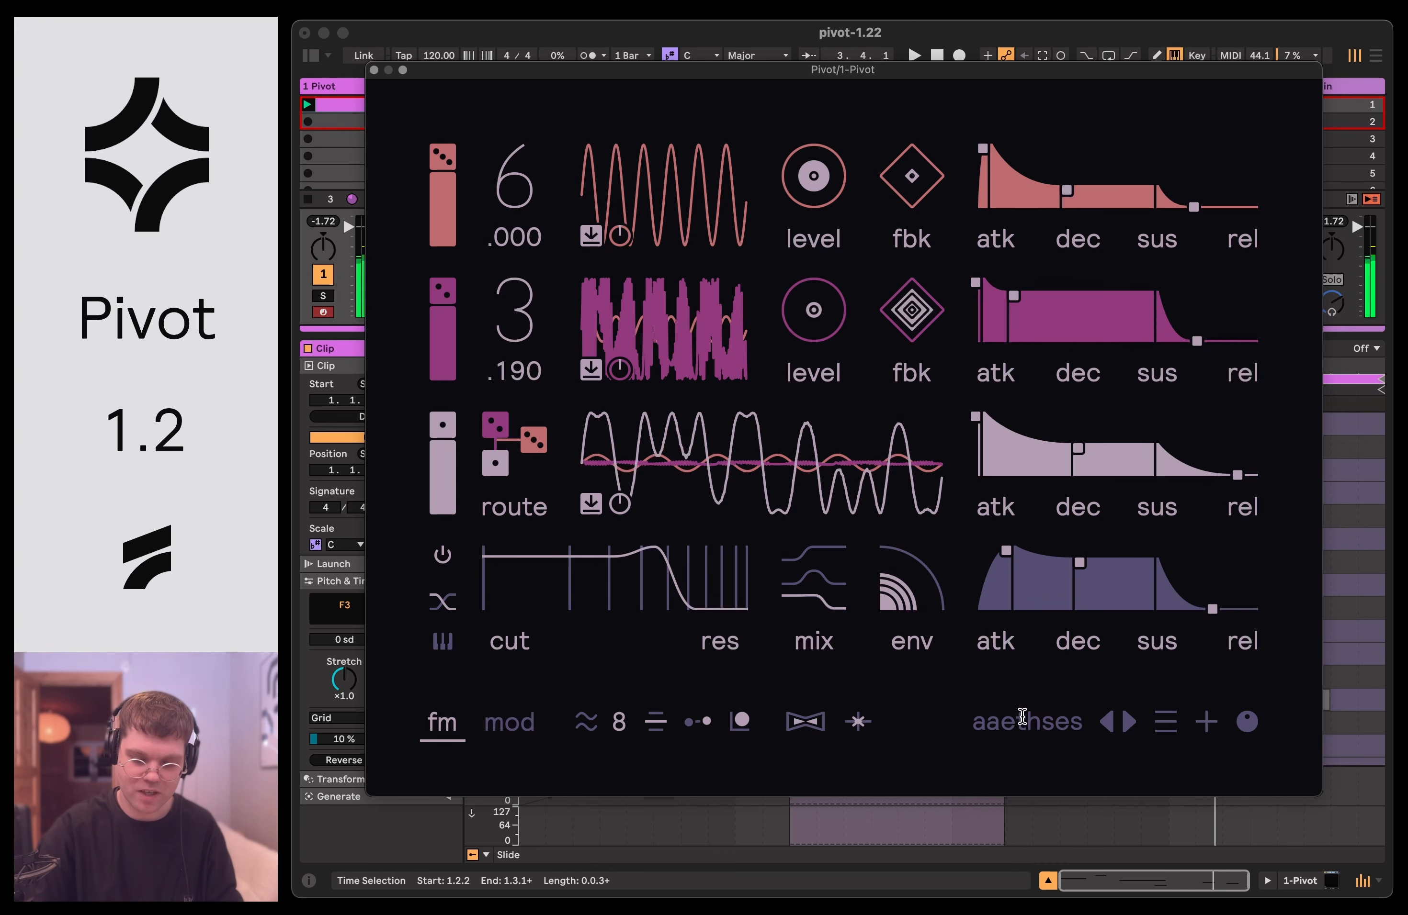
click(1166, 723)
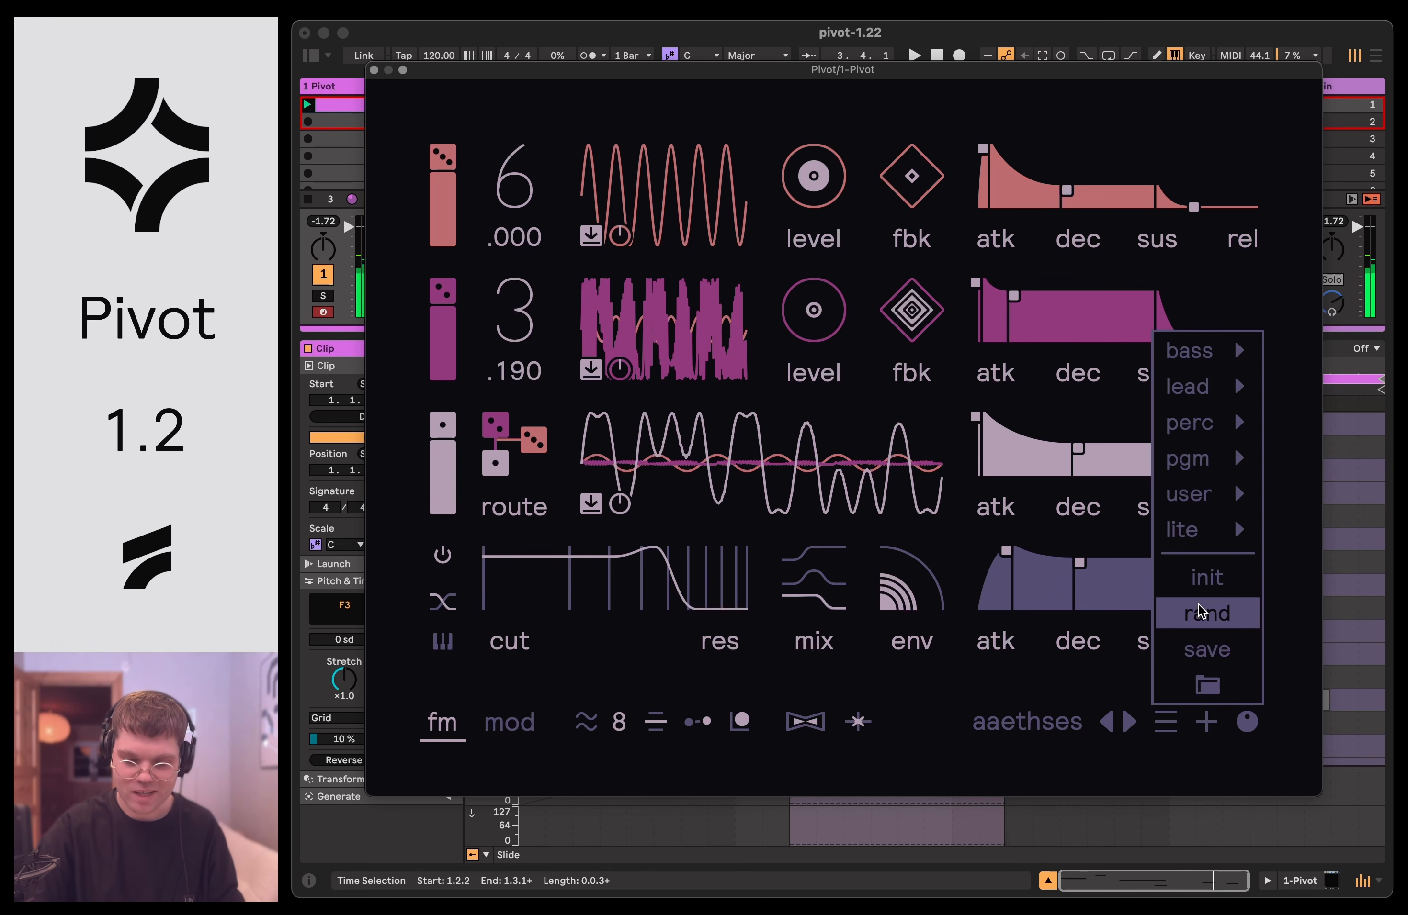
click(1200, 613)
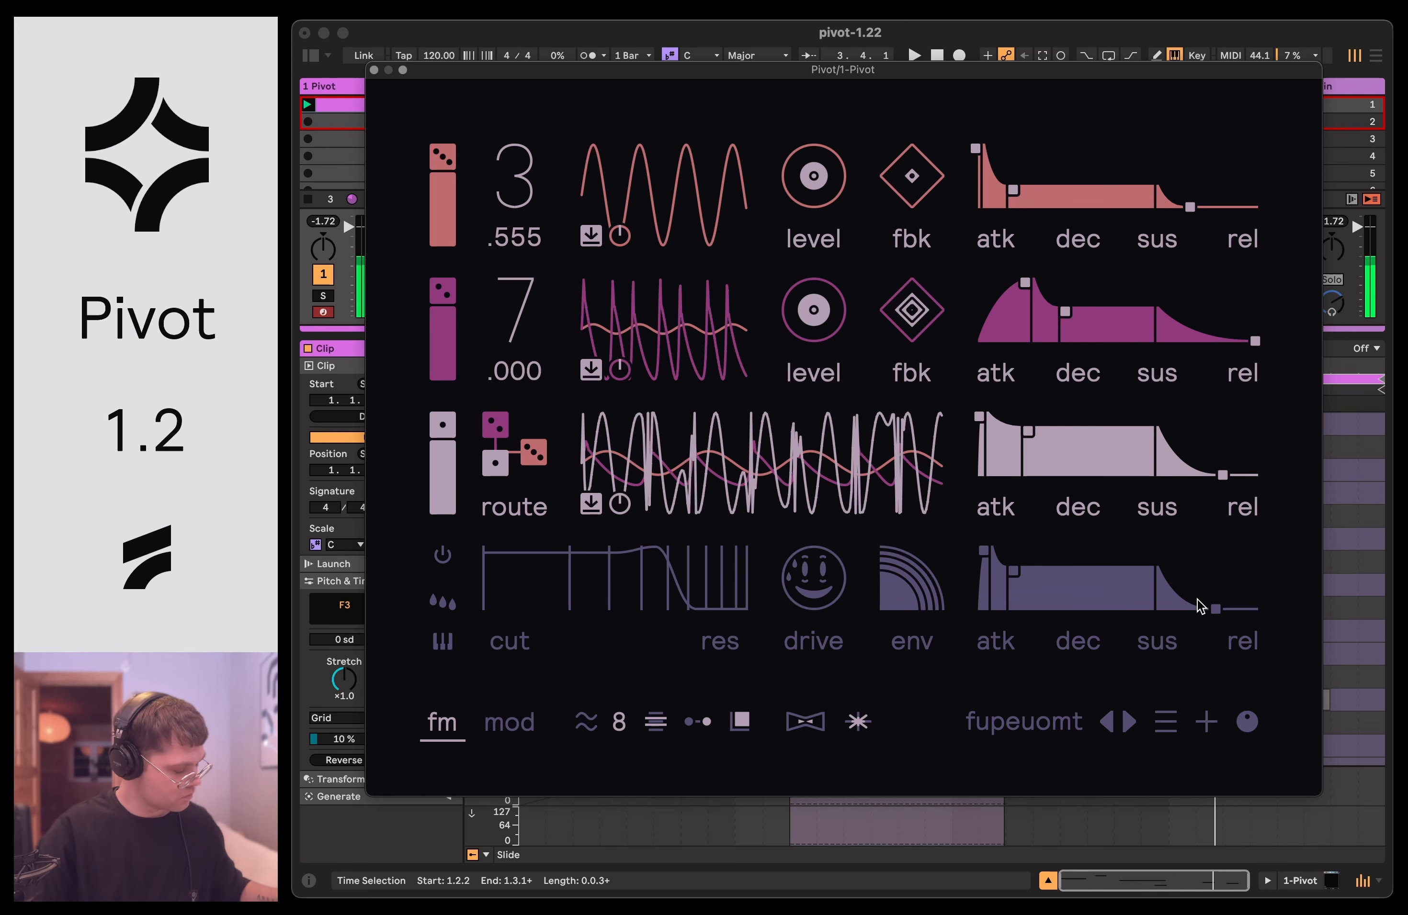
click(1179, 722)
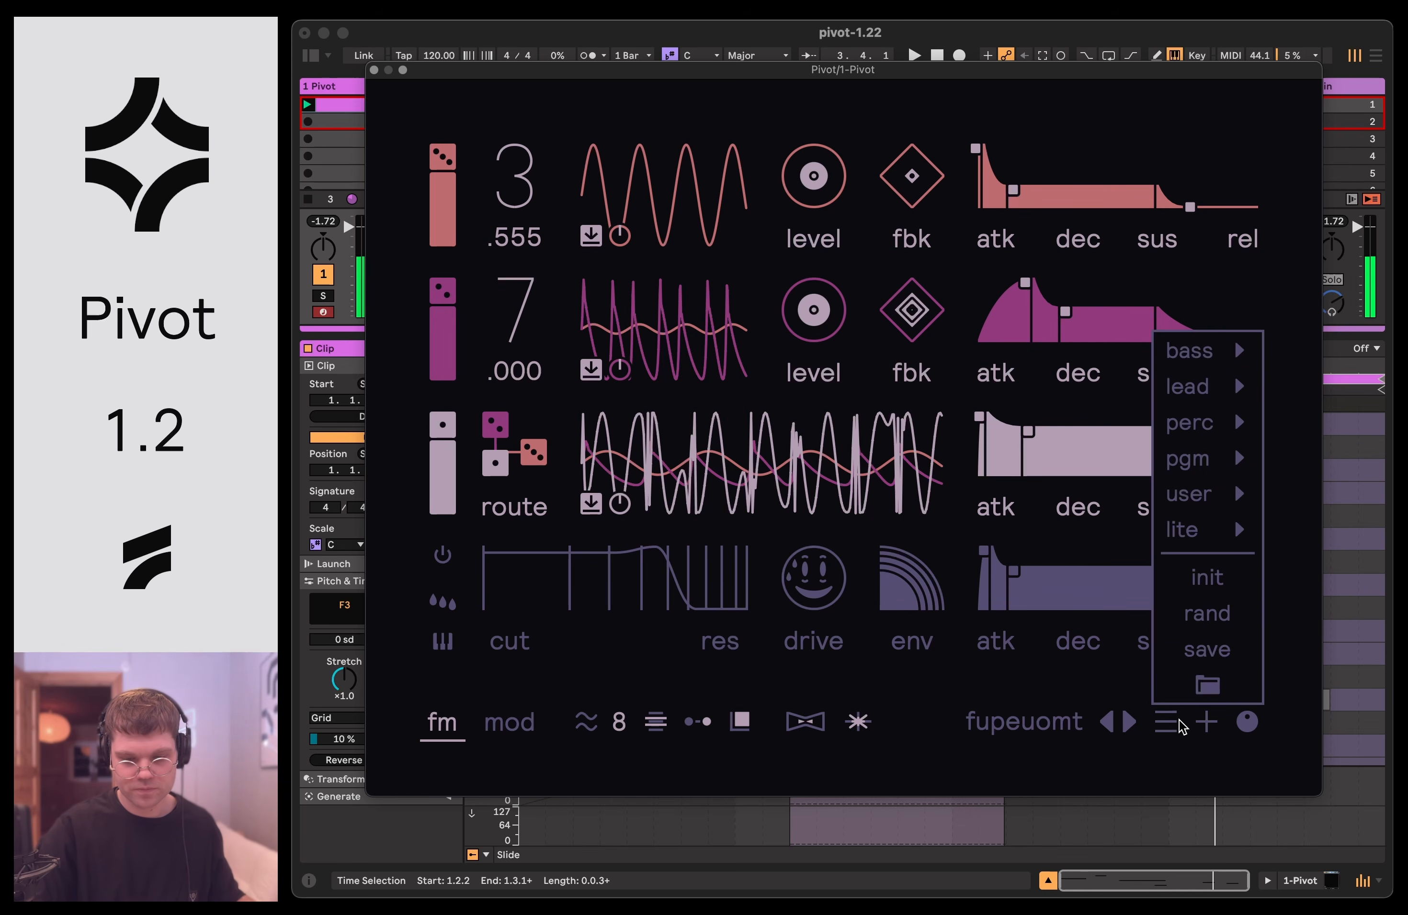
click(1206, 618)
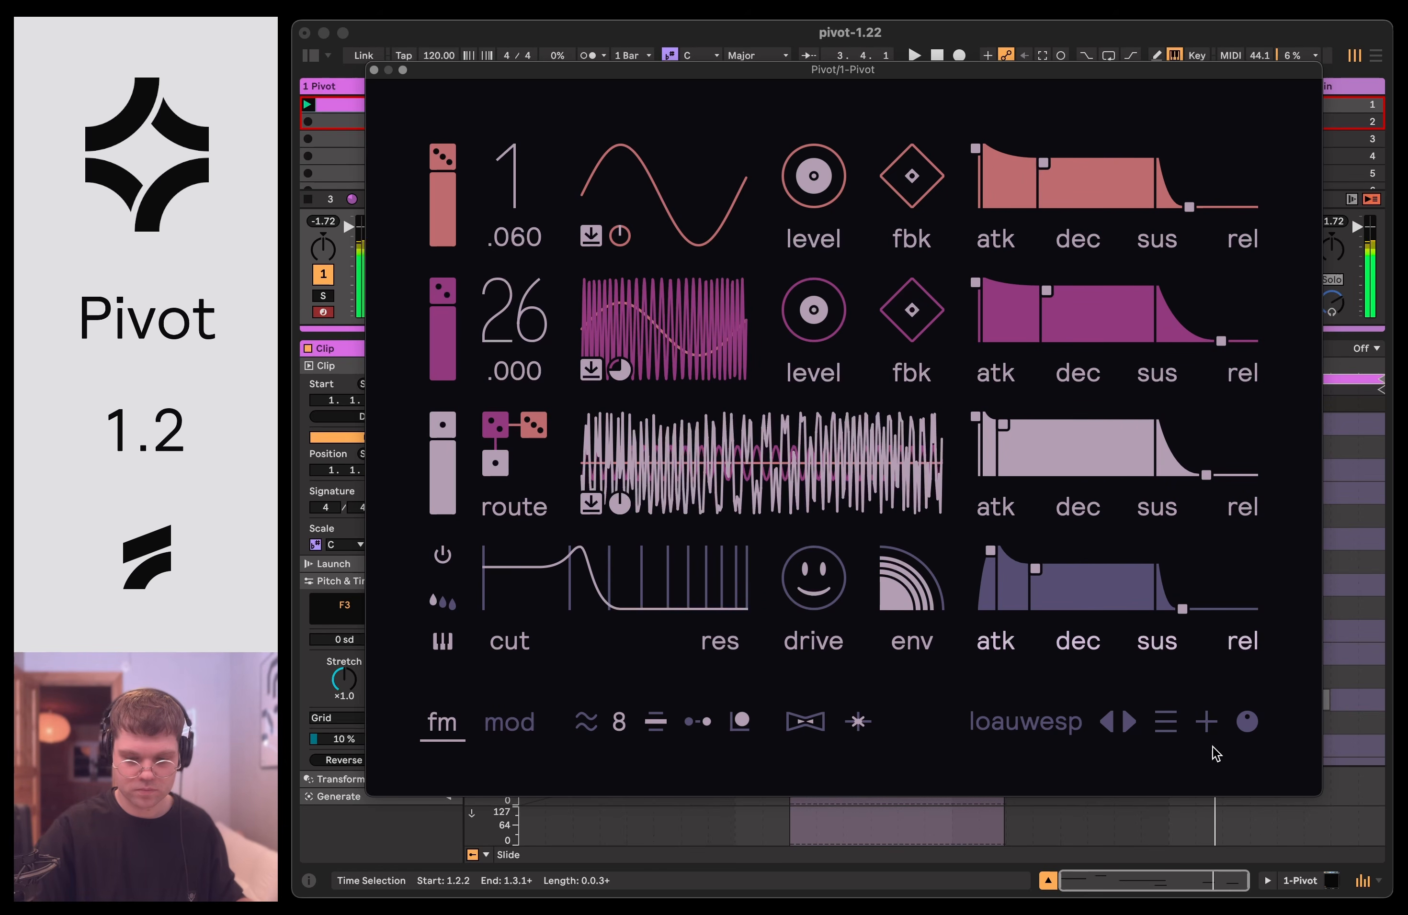
Randomize the whole patch eleven more times in succession, auditioning the generated sounds.
click(1169, 729)
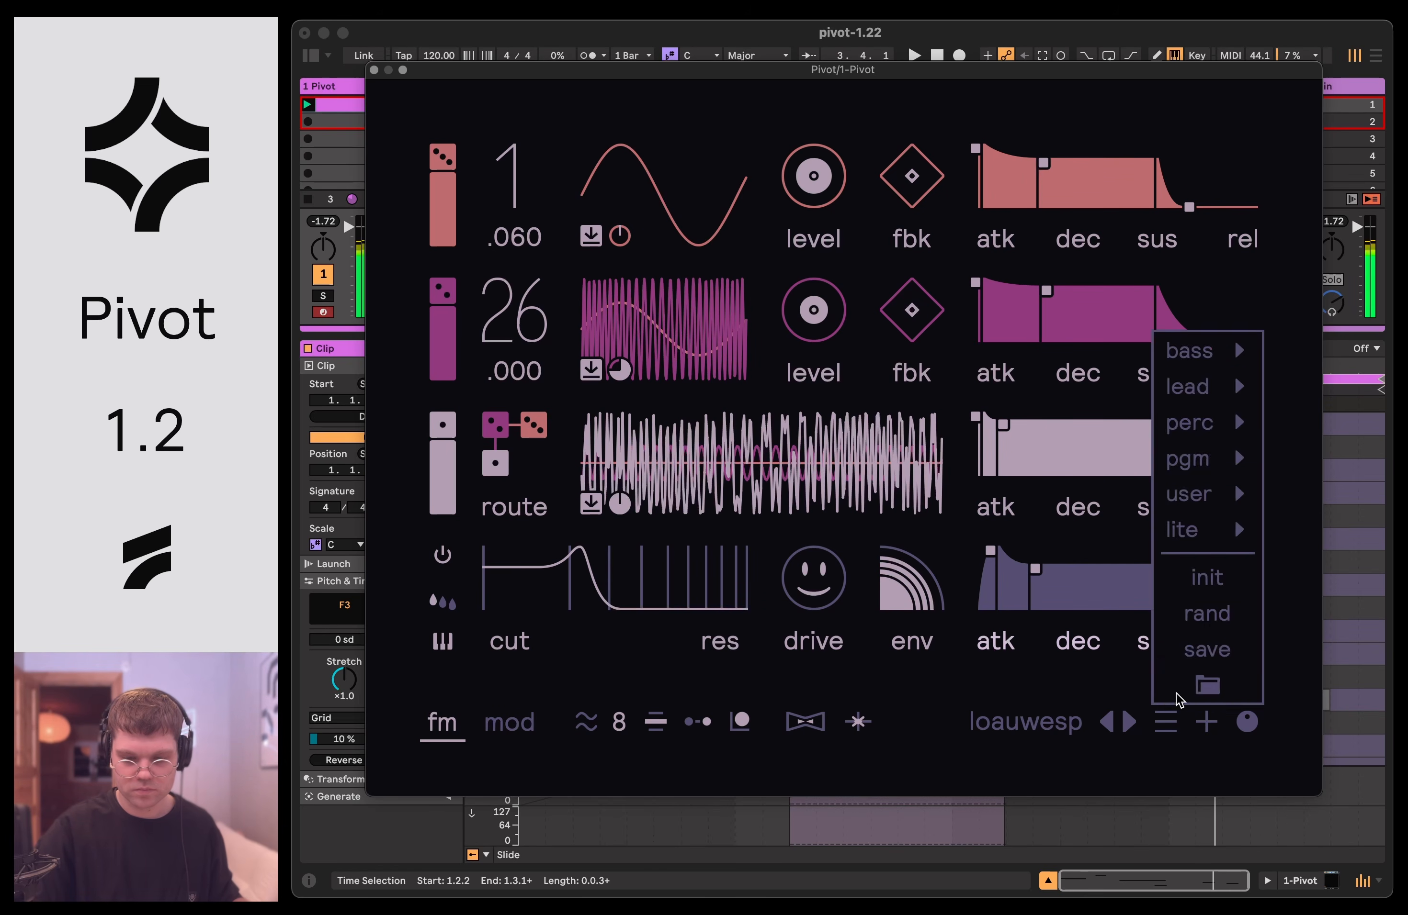
click(1206, 617)
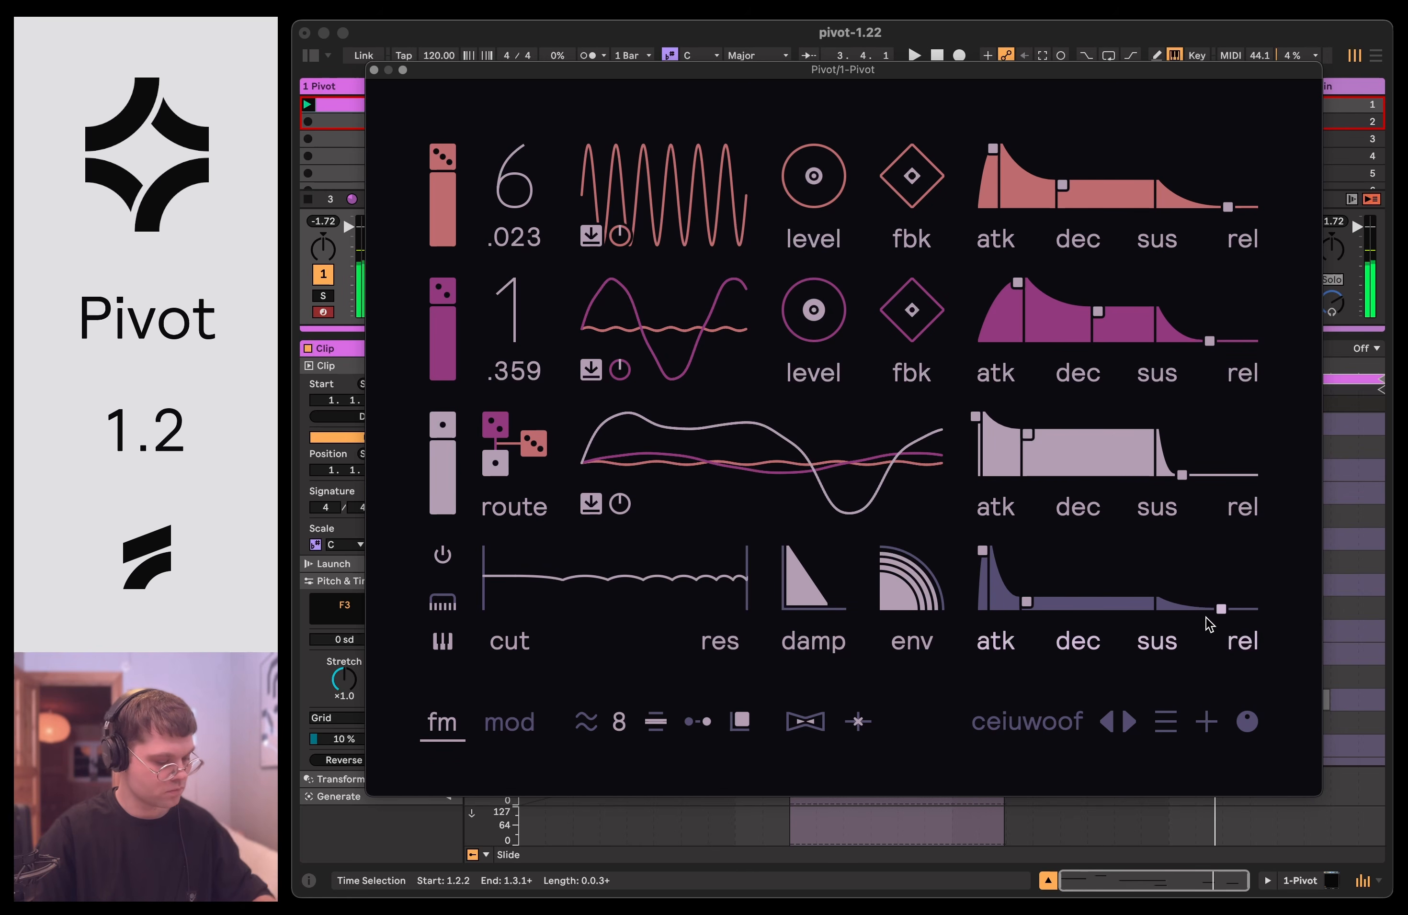
click(1170, 725)
click(1209, 620)
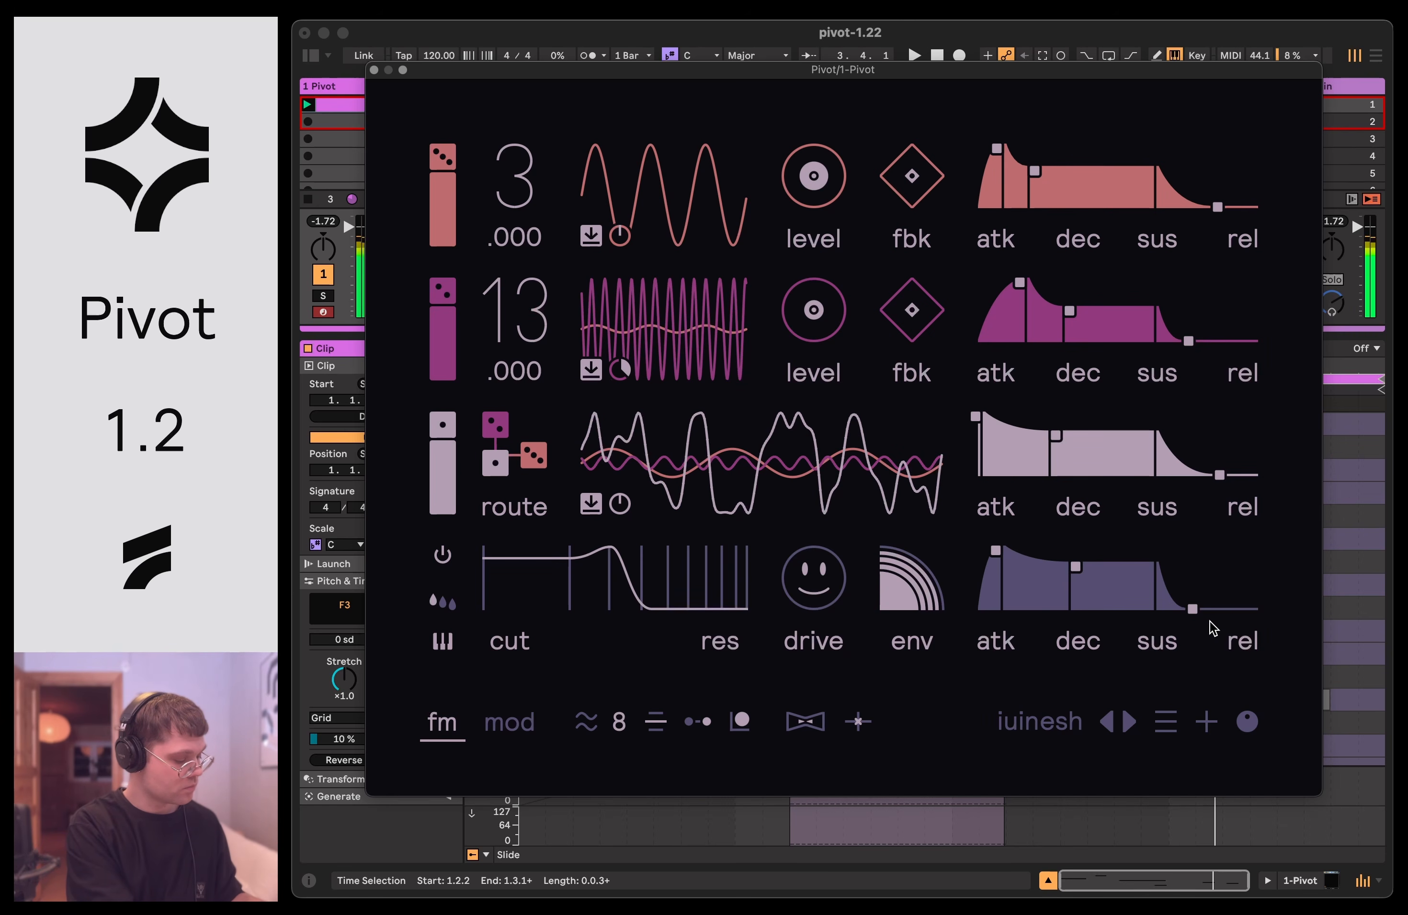
click(1168, 724)
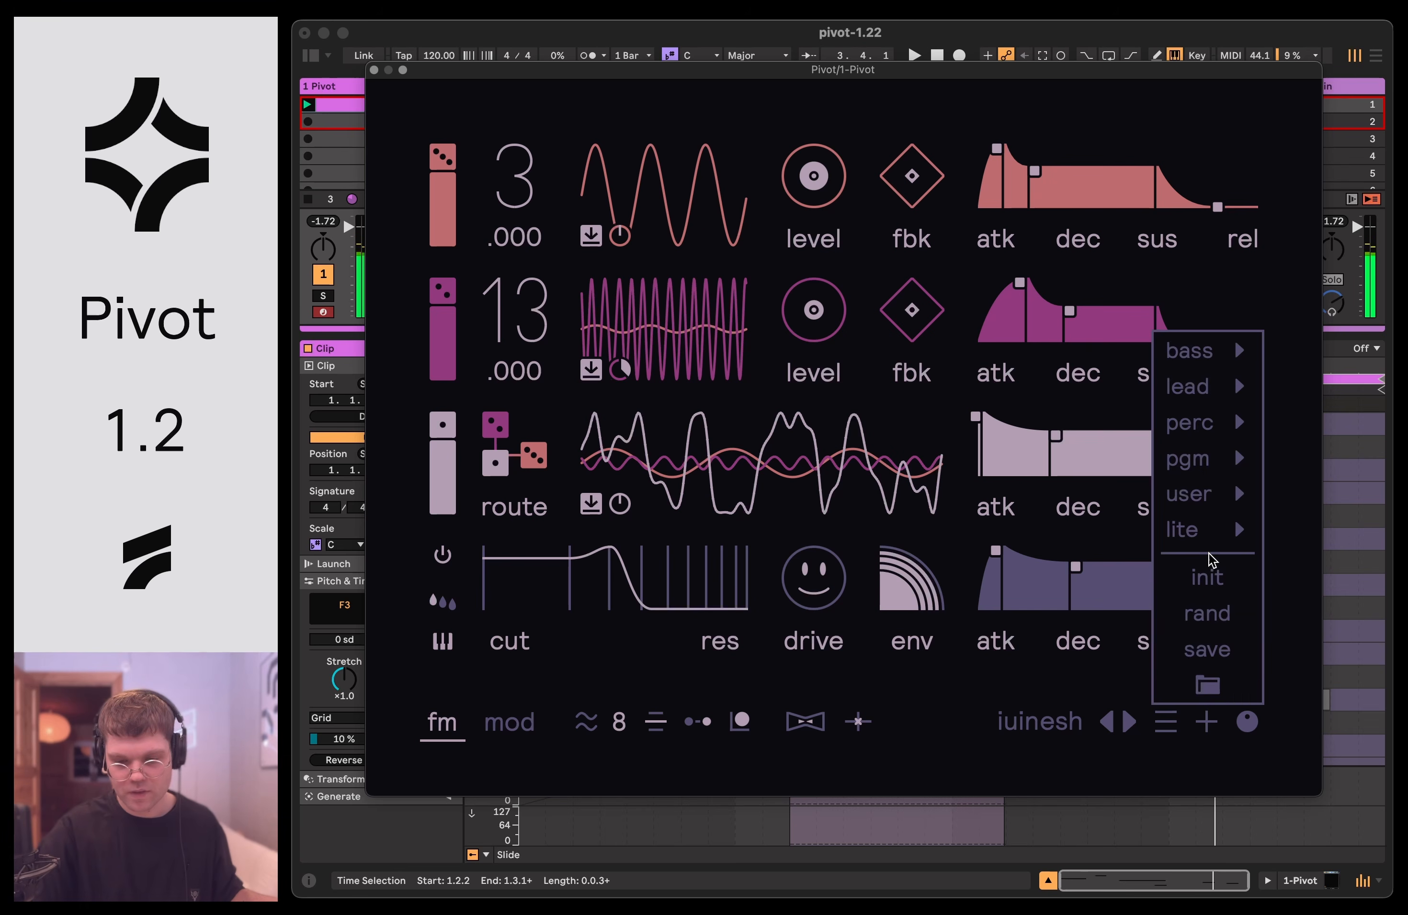
click(1207, 613)
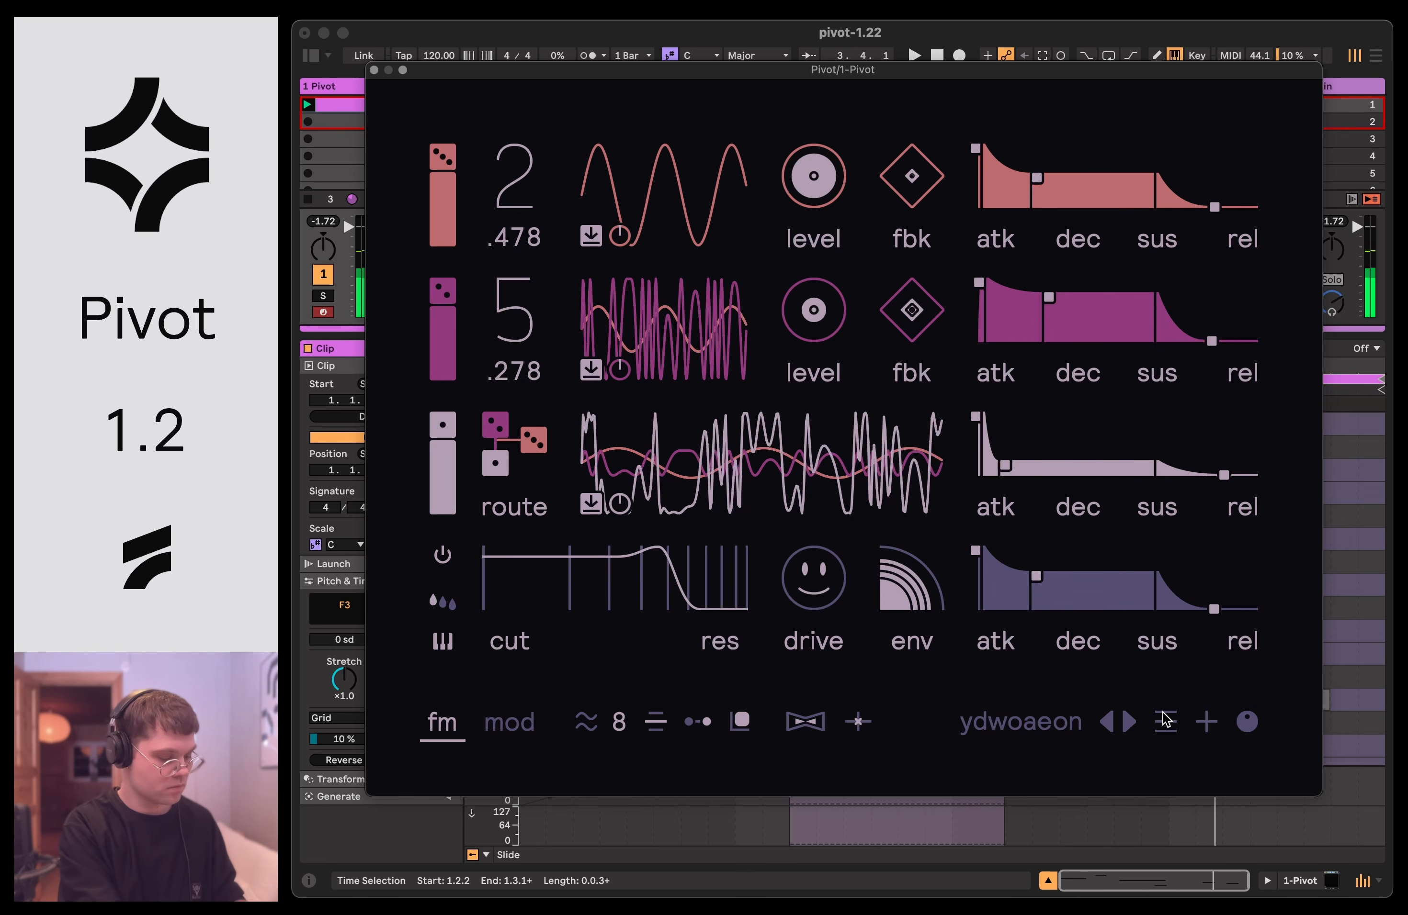
click(1166, 721)
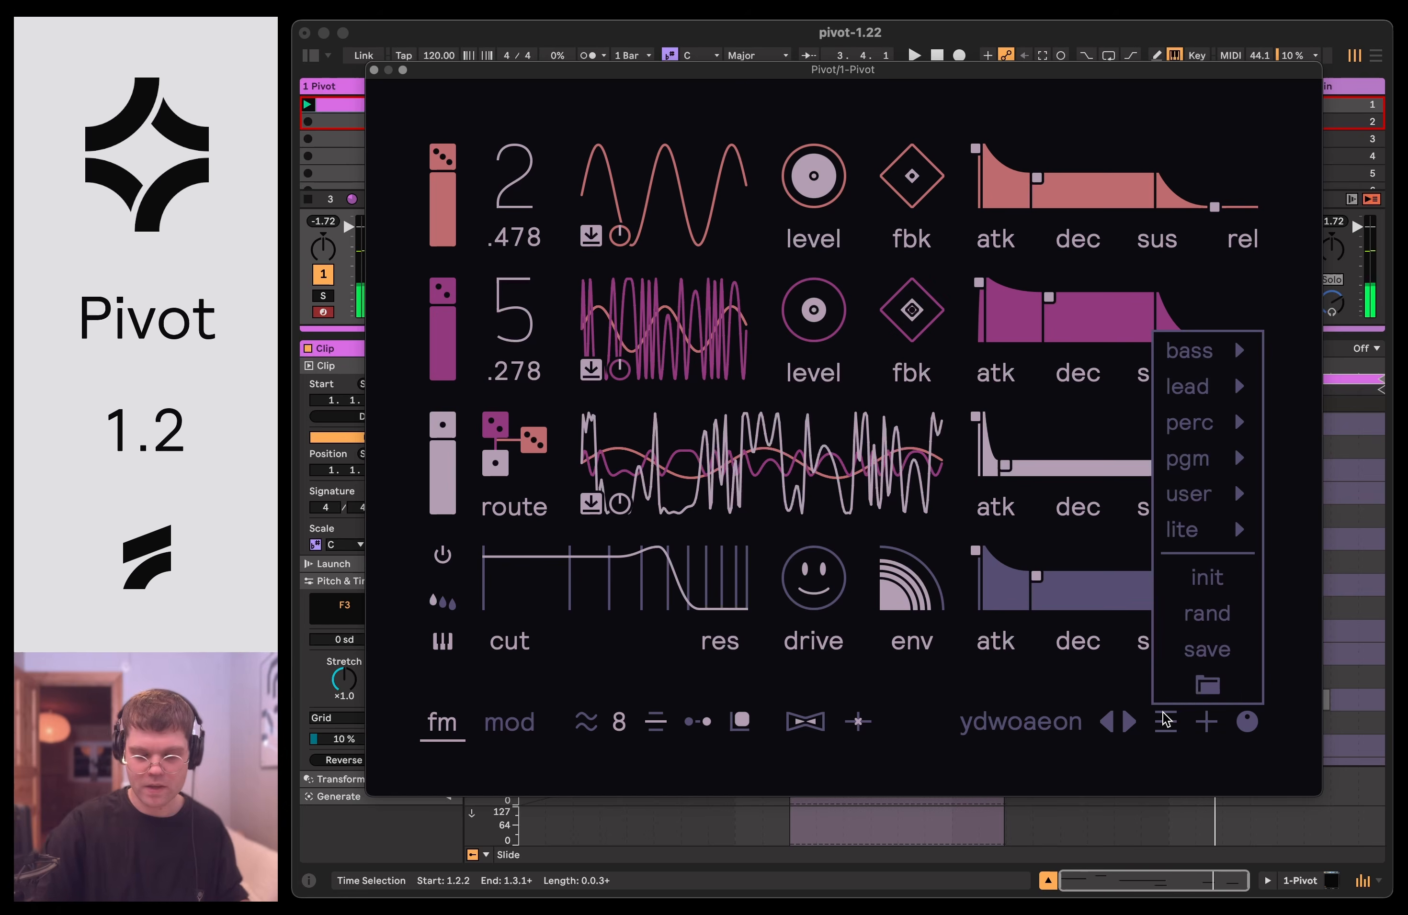
click(1195, 627)
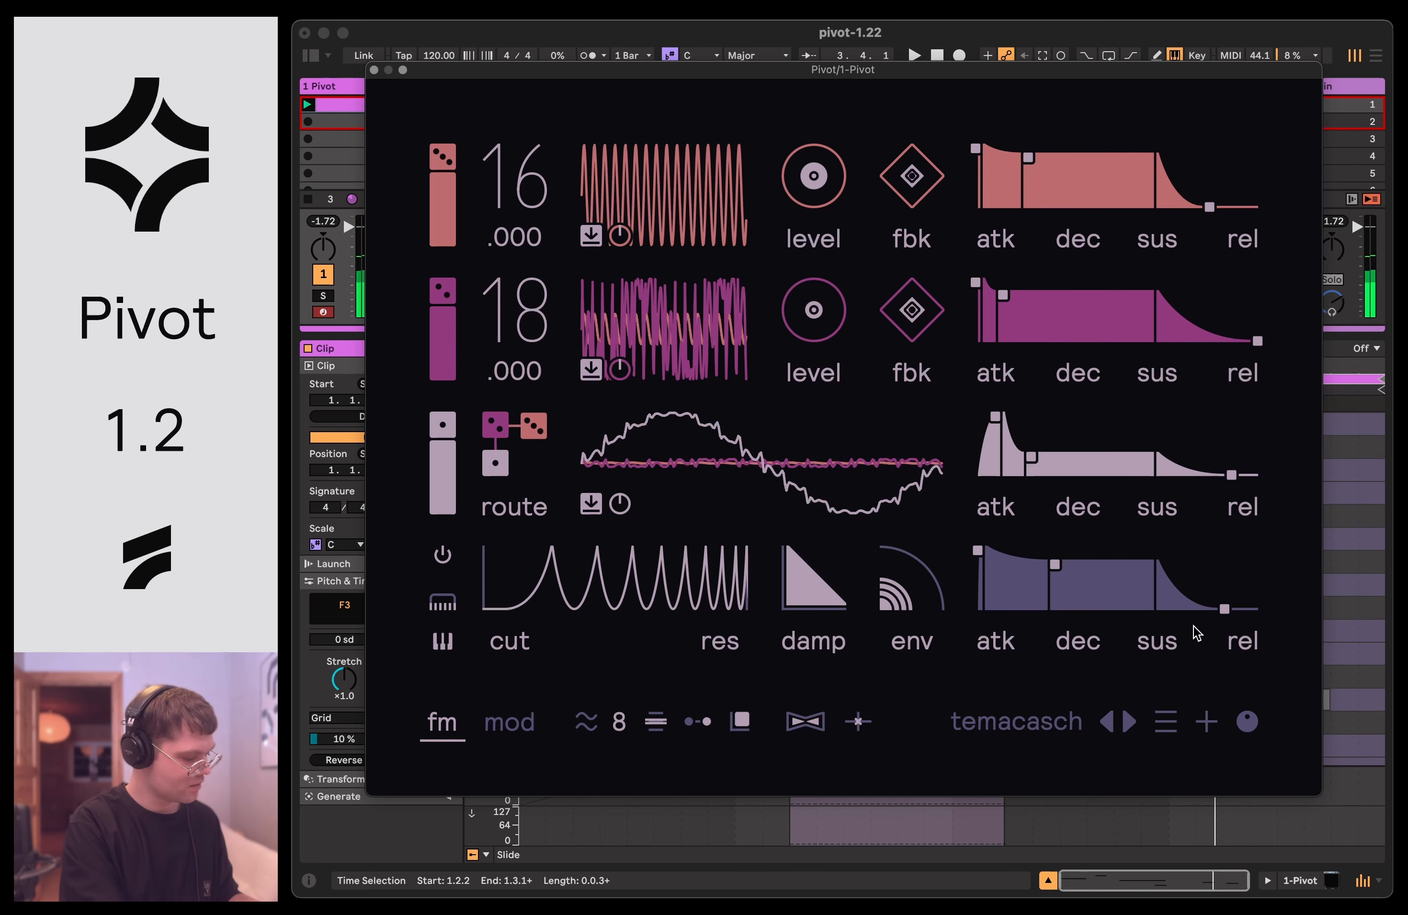
click(1165, 721)
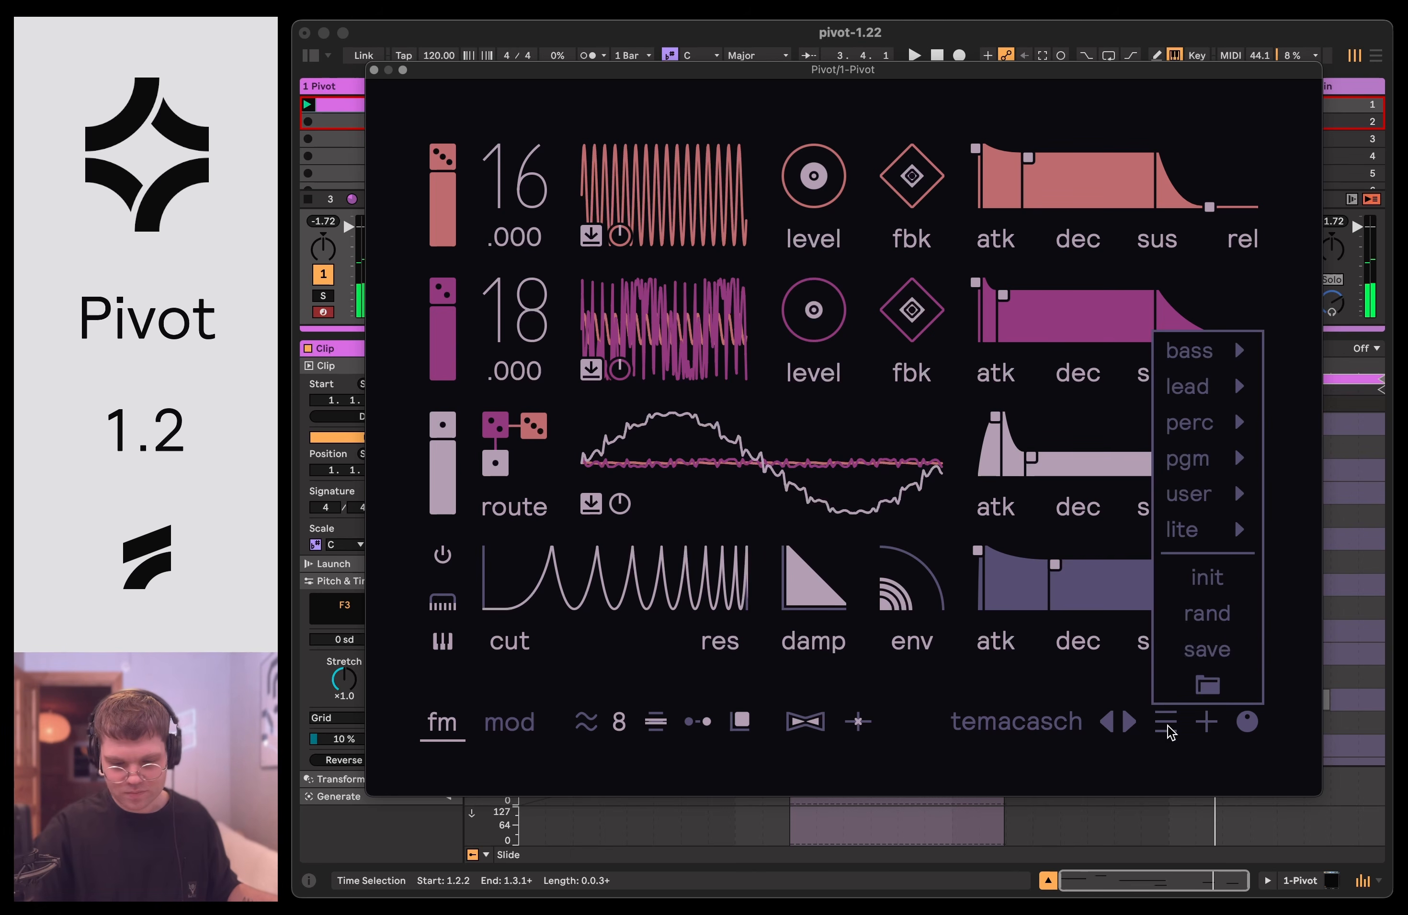
click(1203, 615)
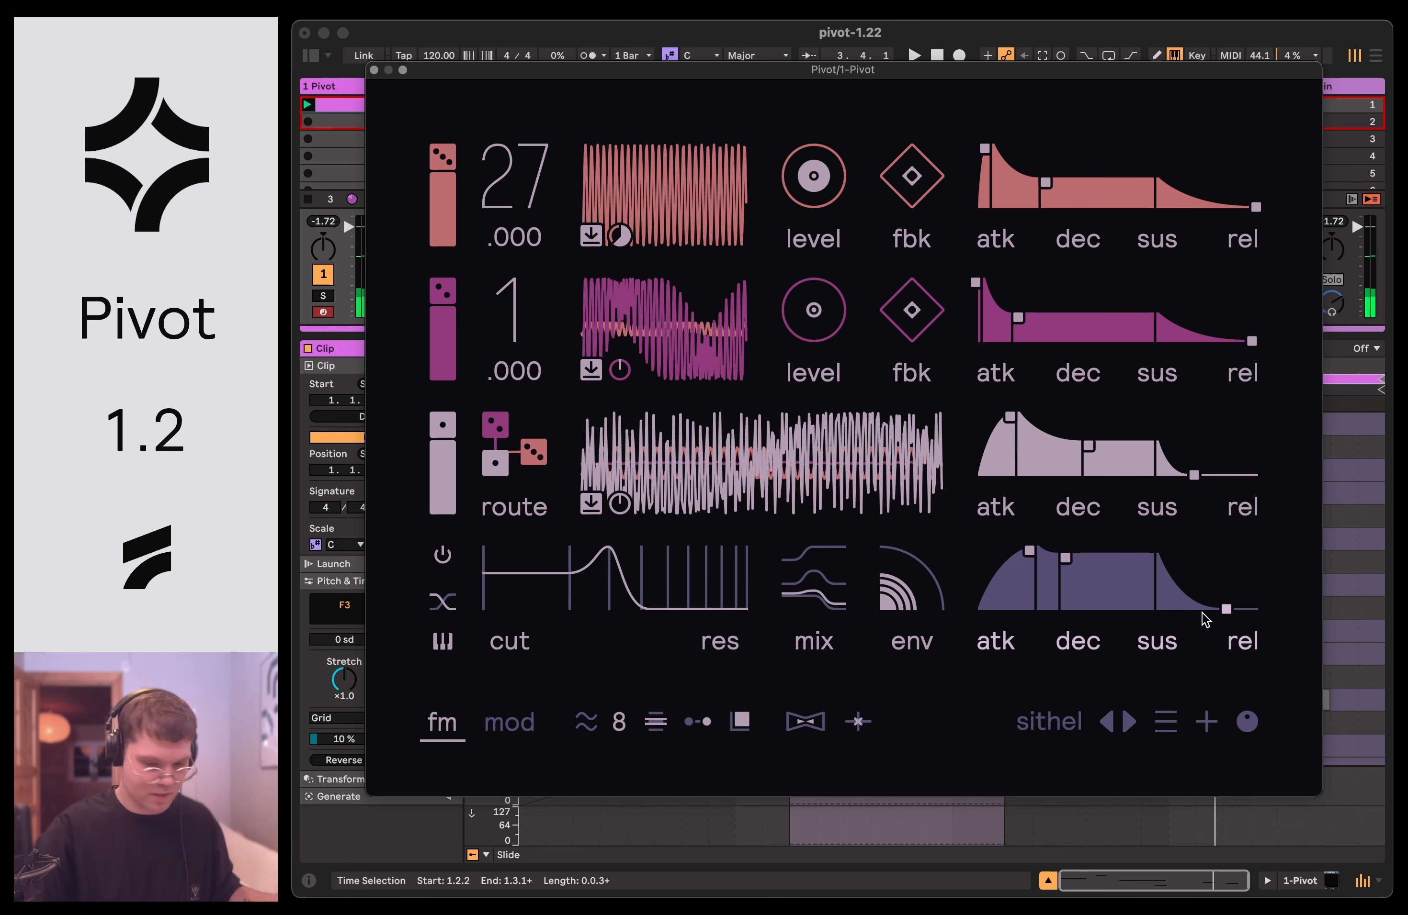
click(1168, 728)
click(1177, 621)
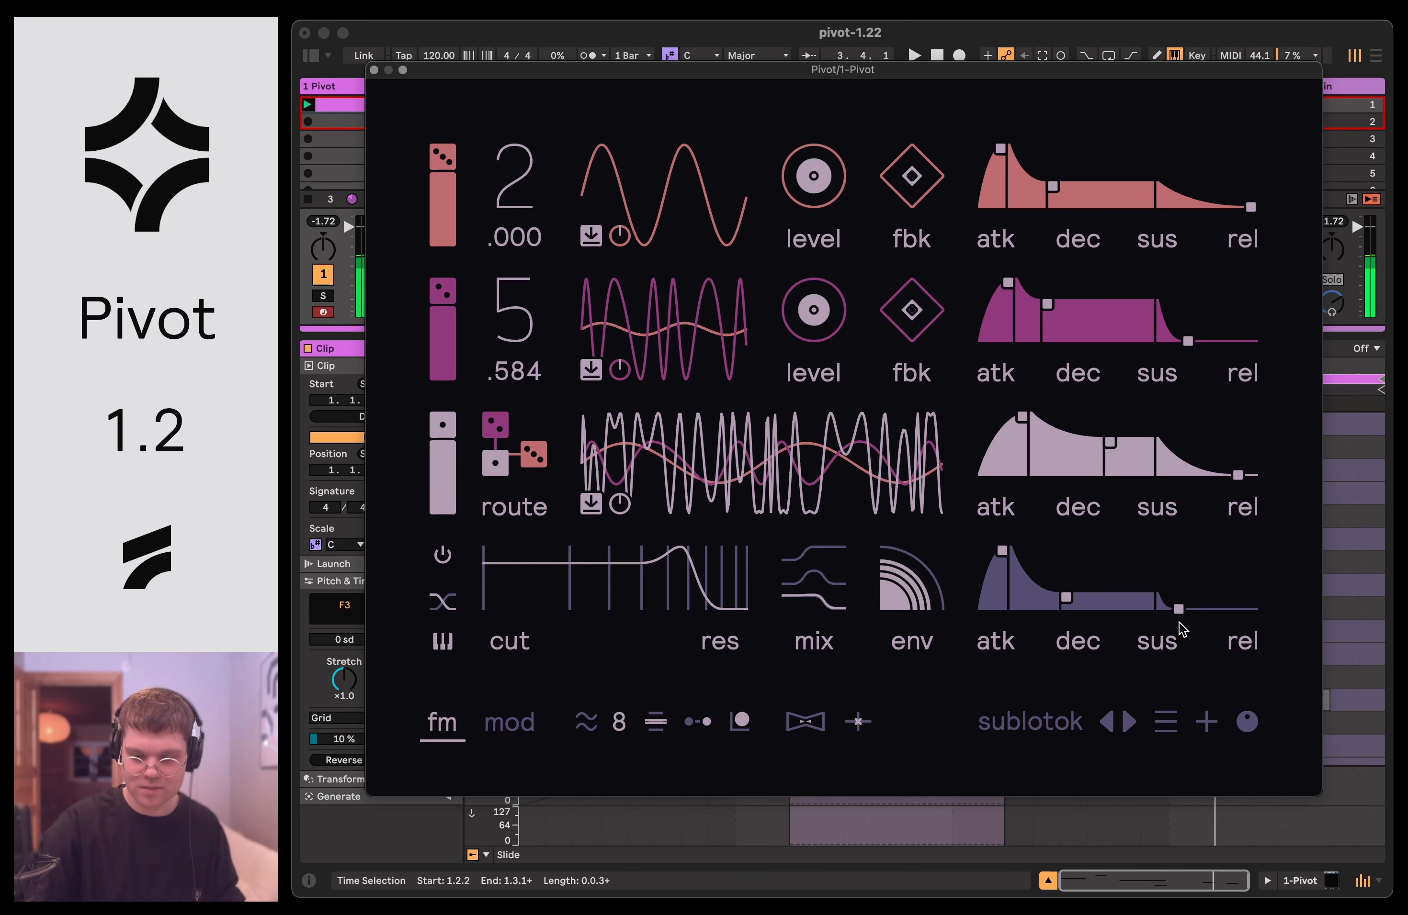
click(1165, 721)
click(1194, 620)
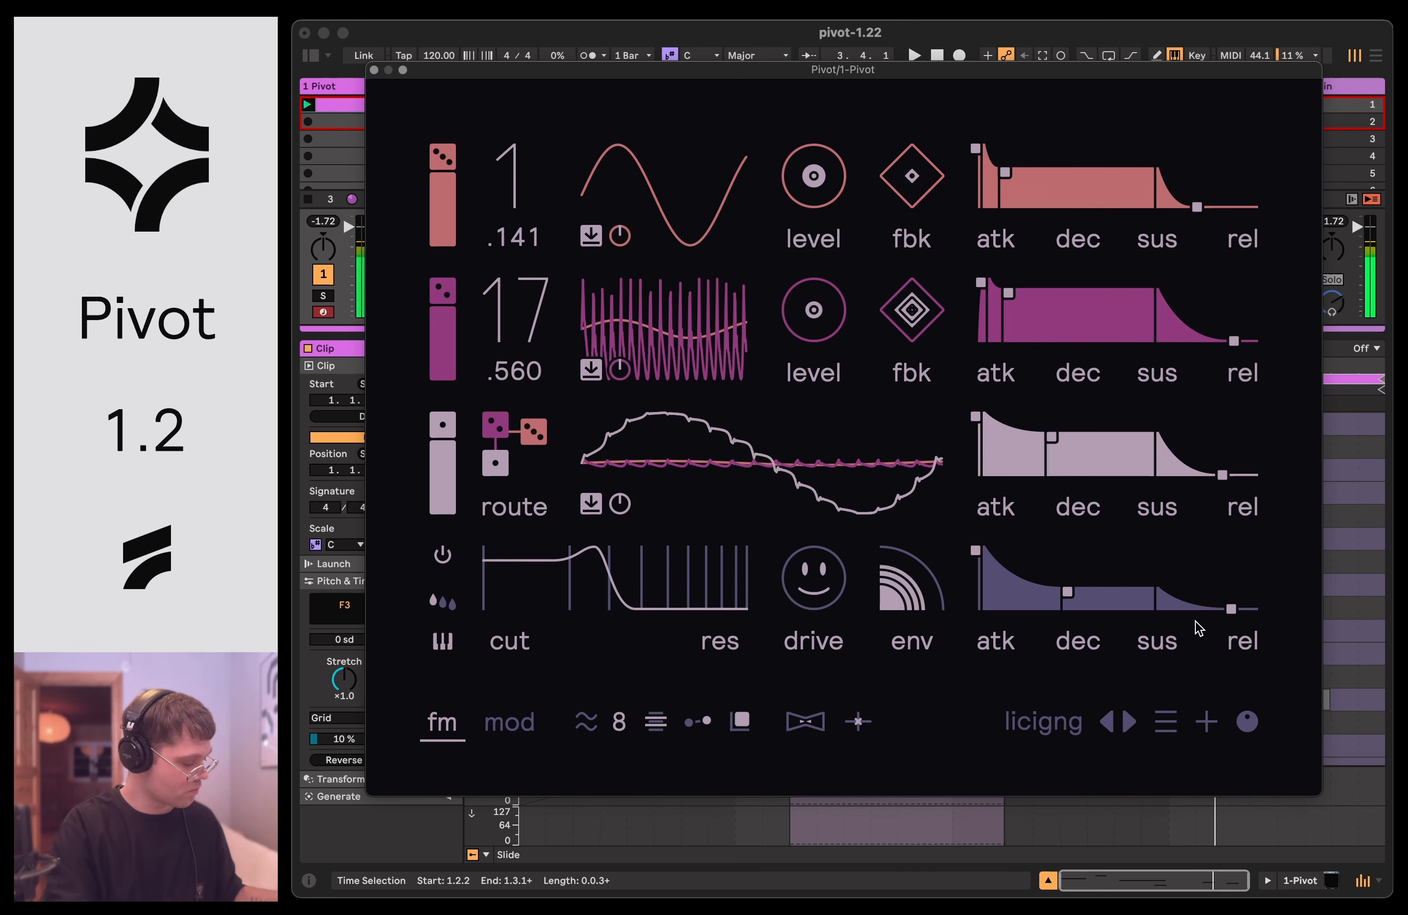
click(1169, 720)
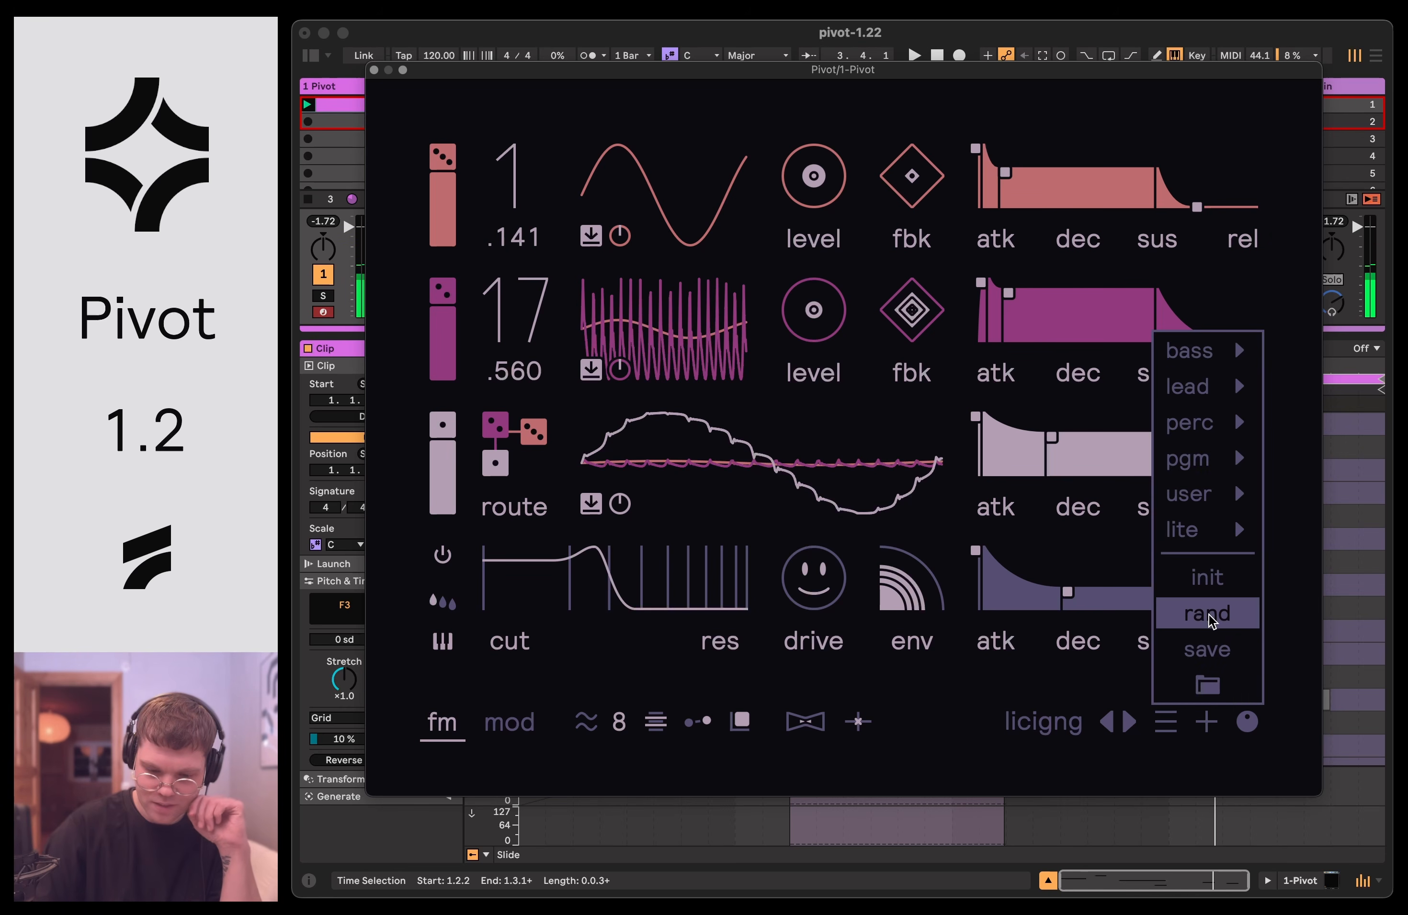
click(1207, 614)
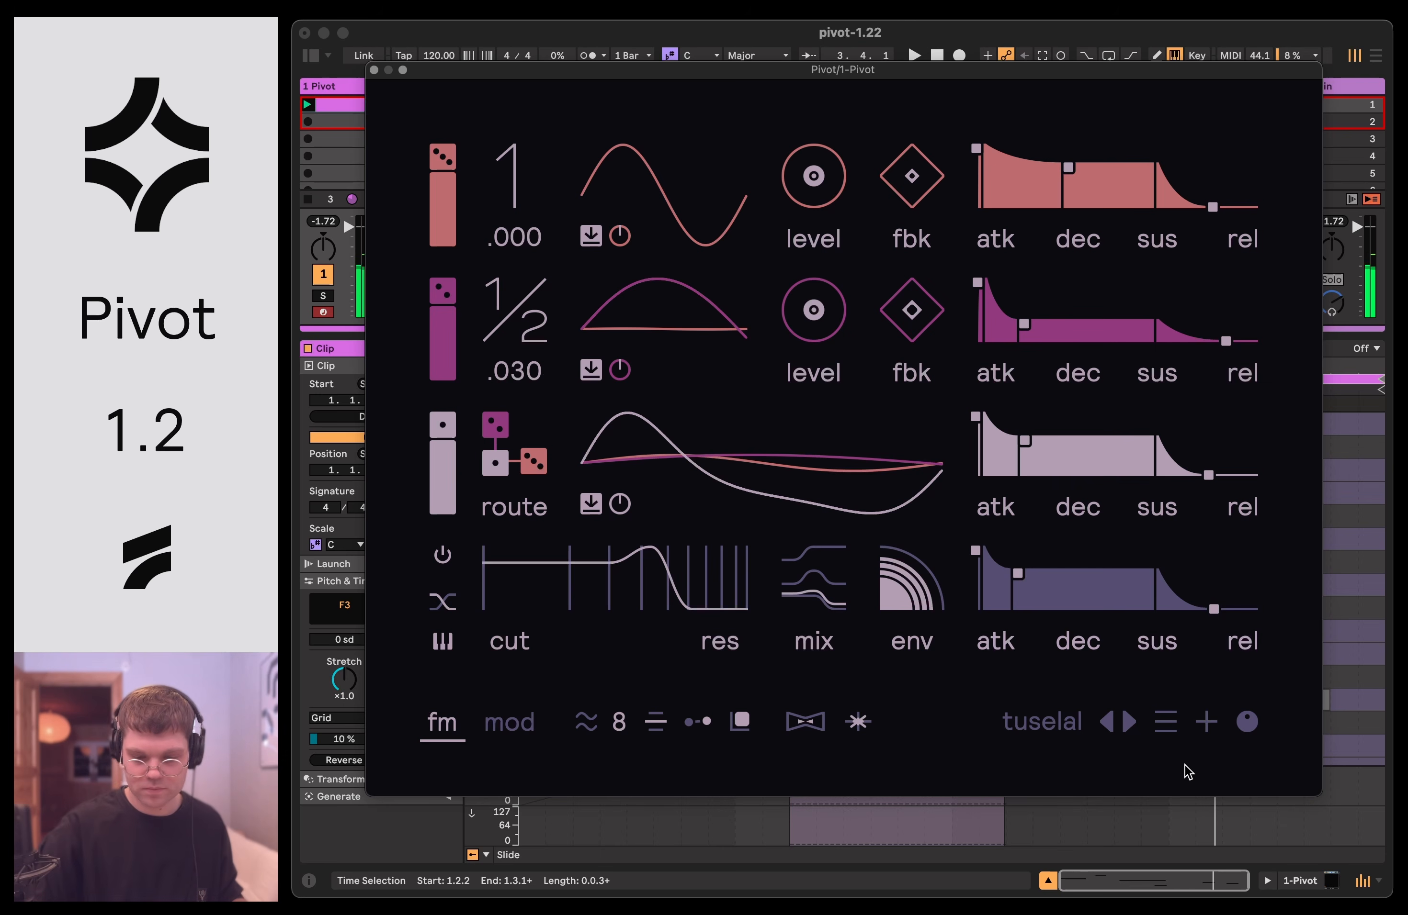
click(1168, 723)
click(1203, 620)
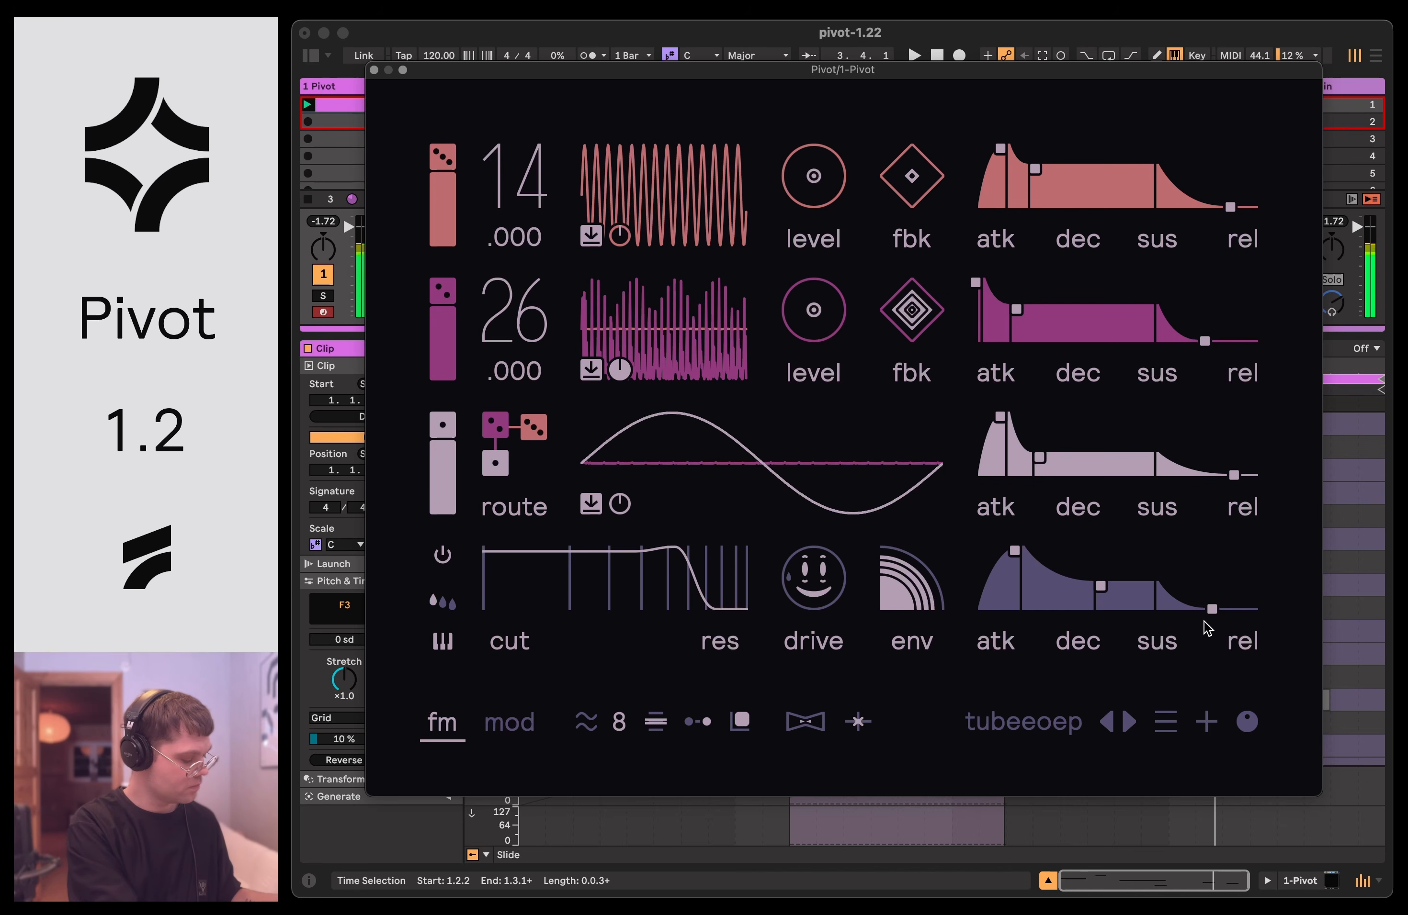
click(1166, 721)
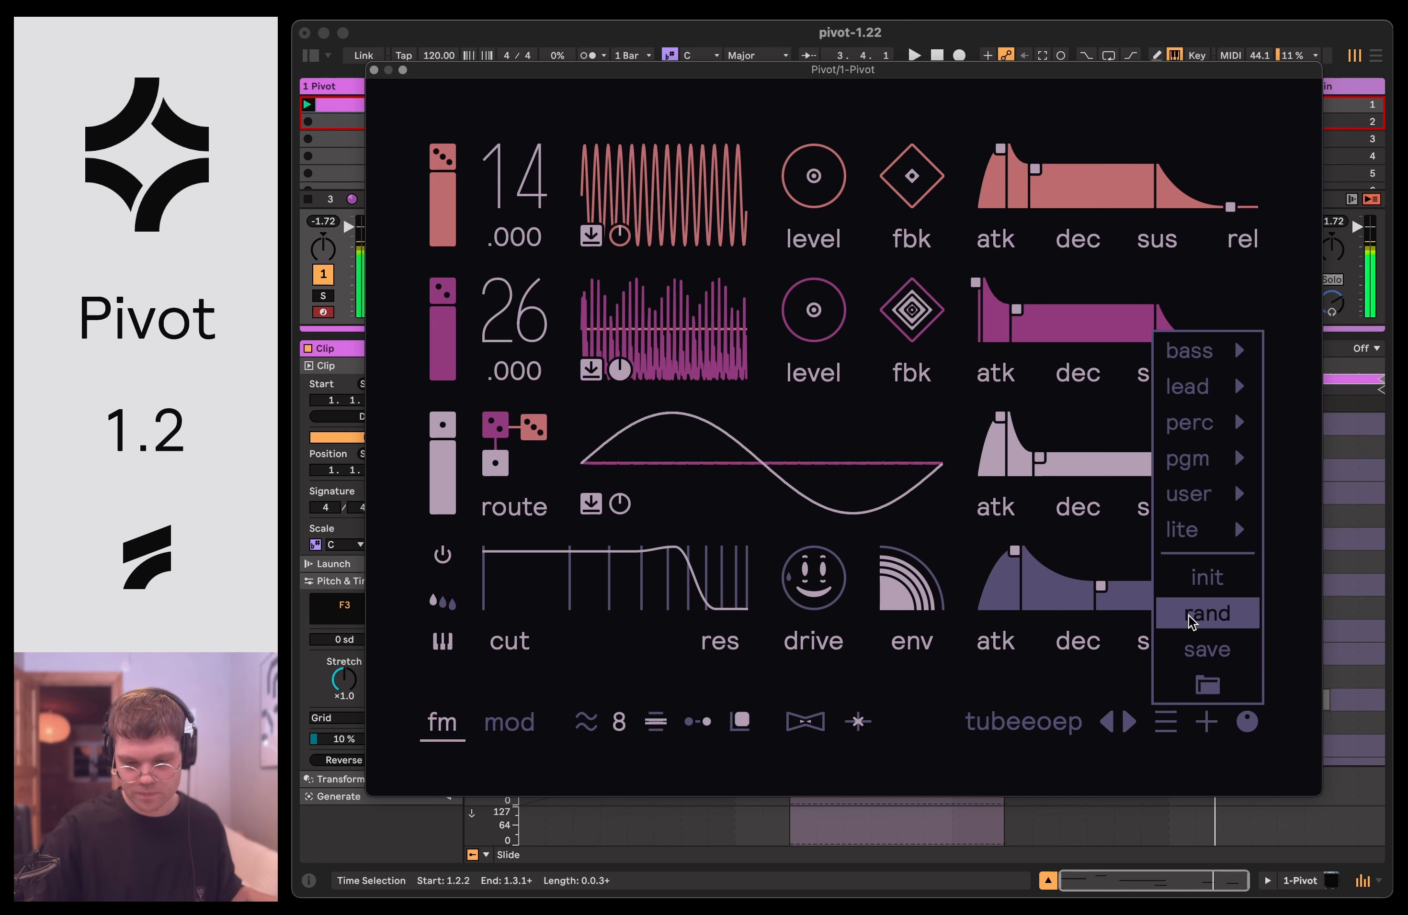
click(1188, 615)
click(1170, 719)
click(1180, 622)
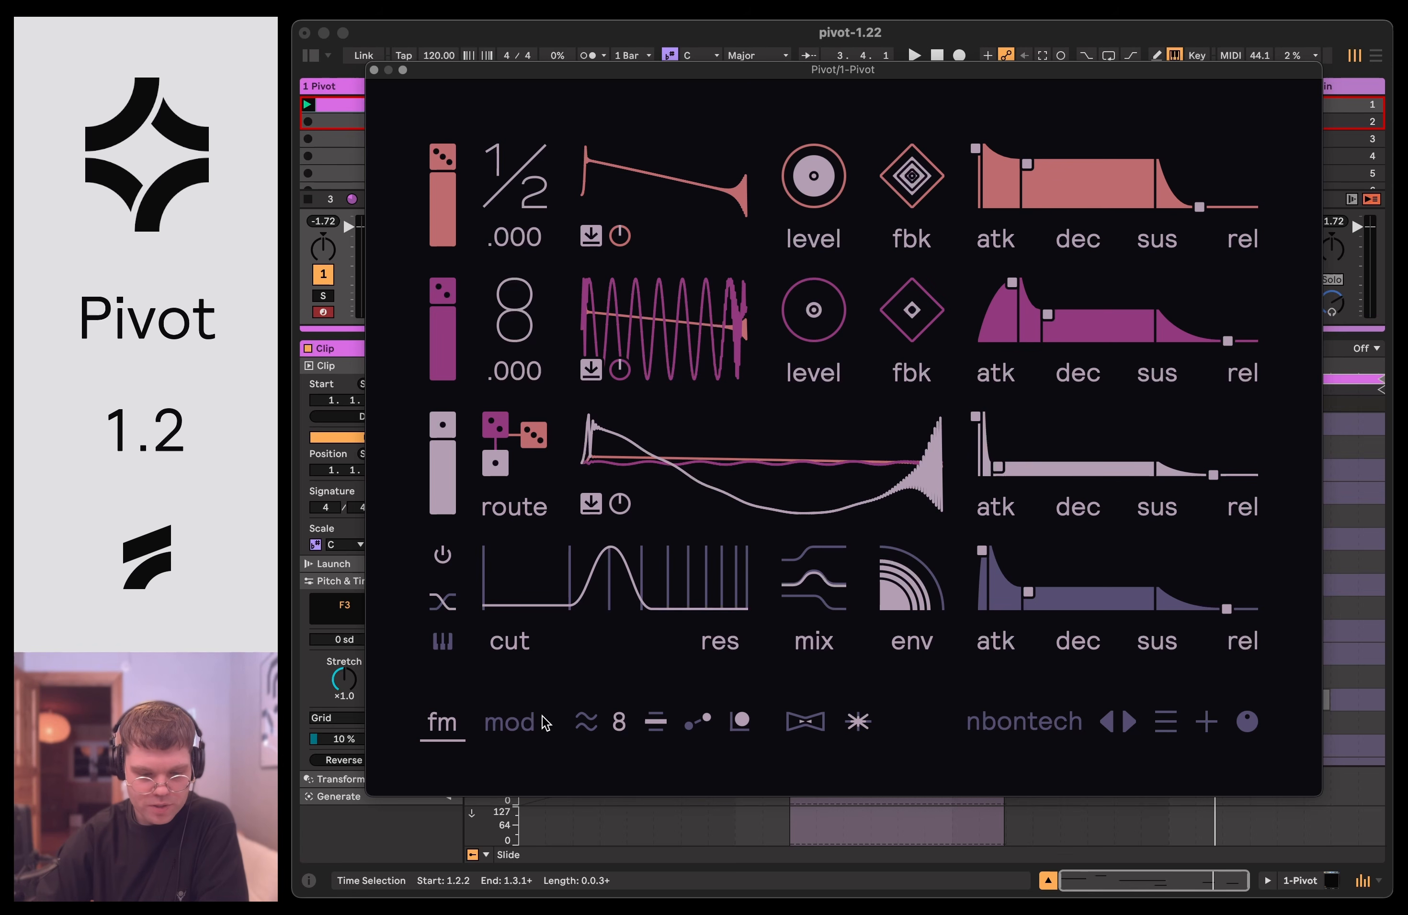
Inspect the randomized patch's LFO, envelope and modulation matrix settings, comparing them with the fm page.
click(535, 733)
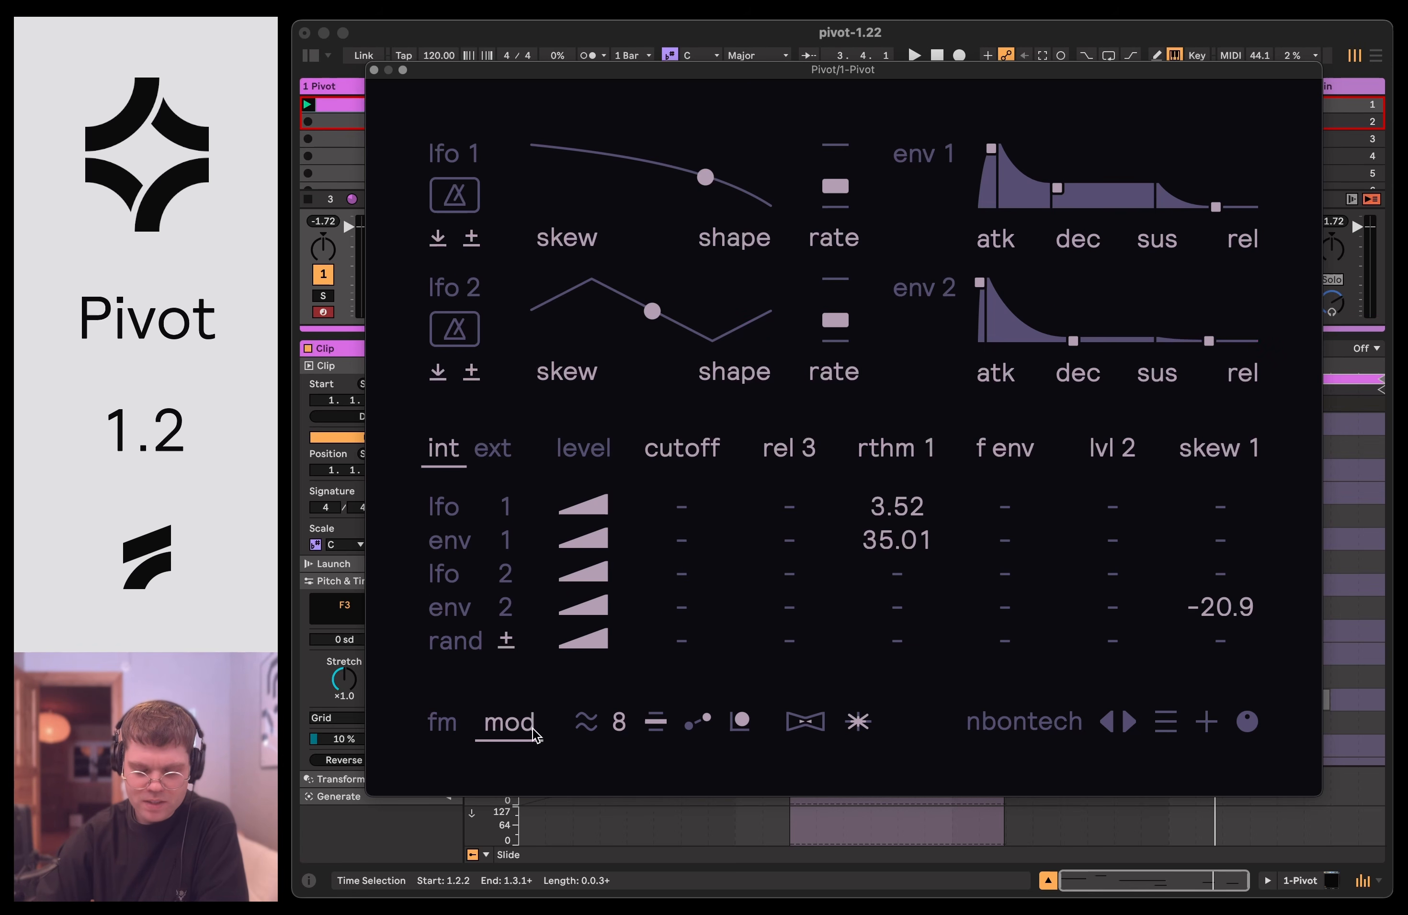
click(455, 730)
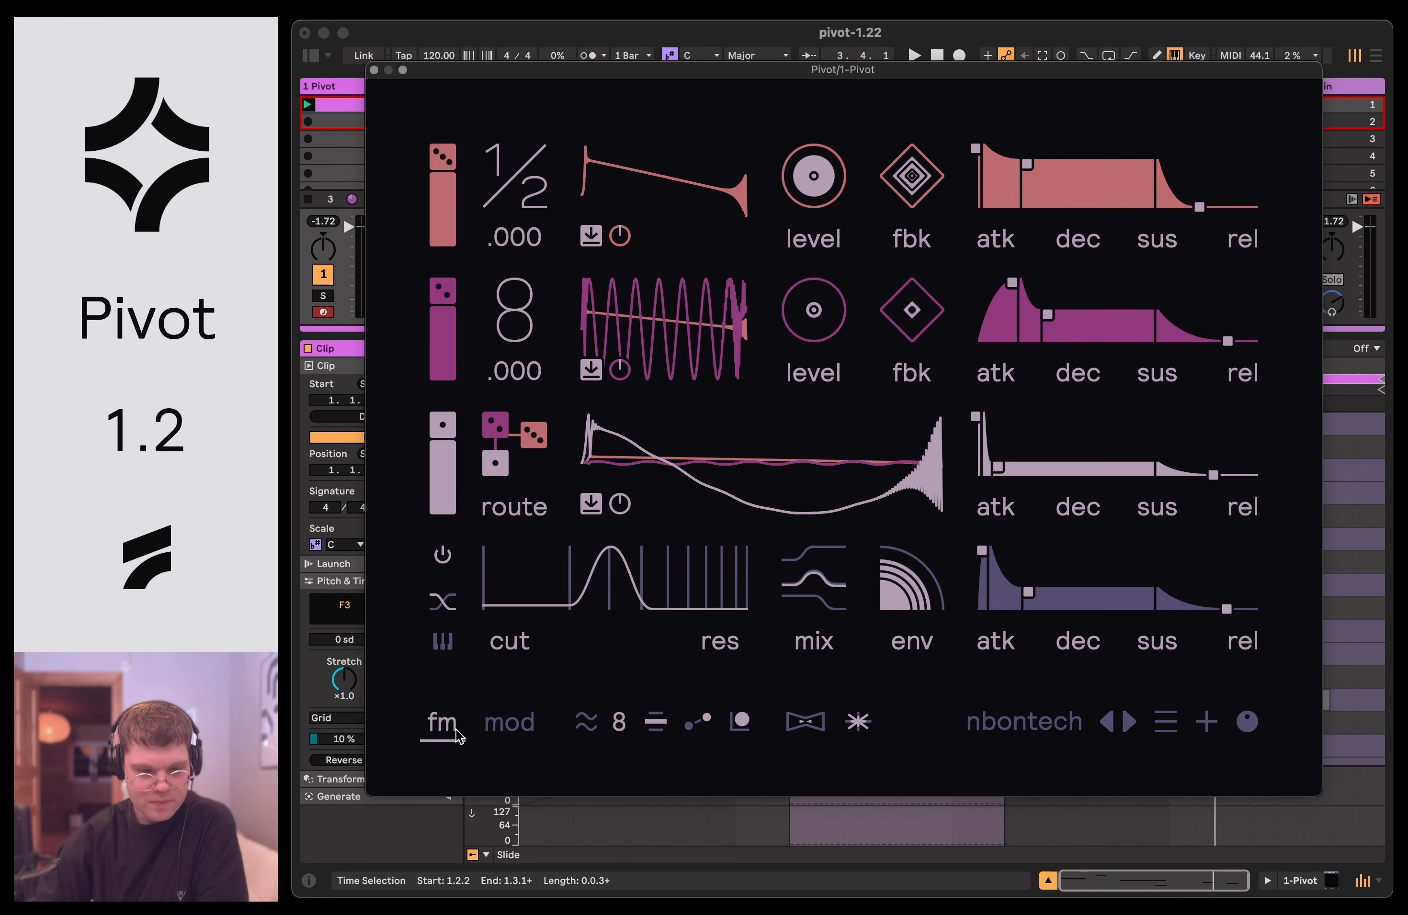
click(510, 729)
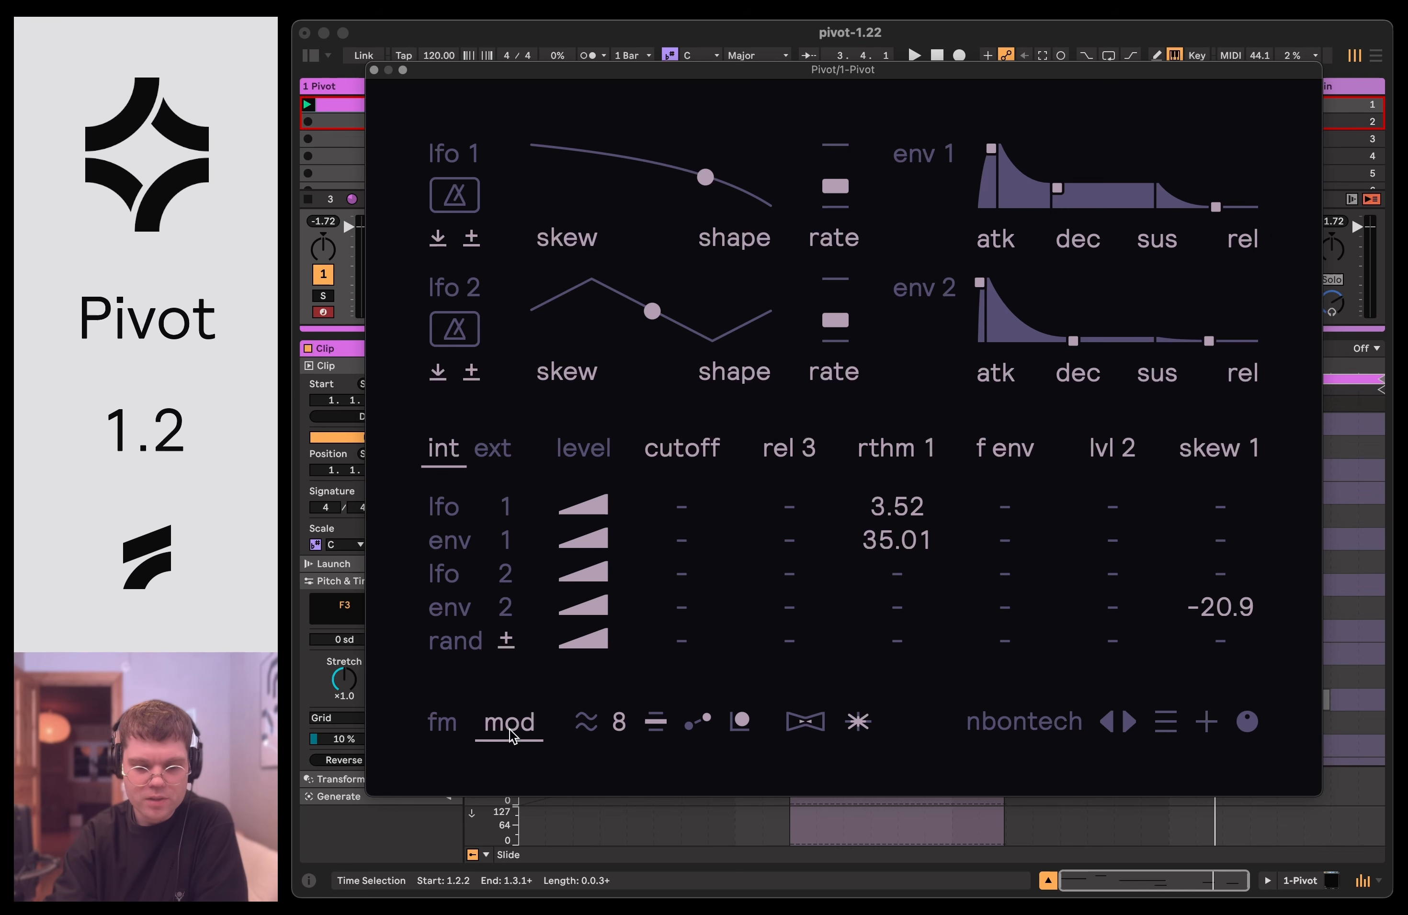
click(454, 737)
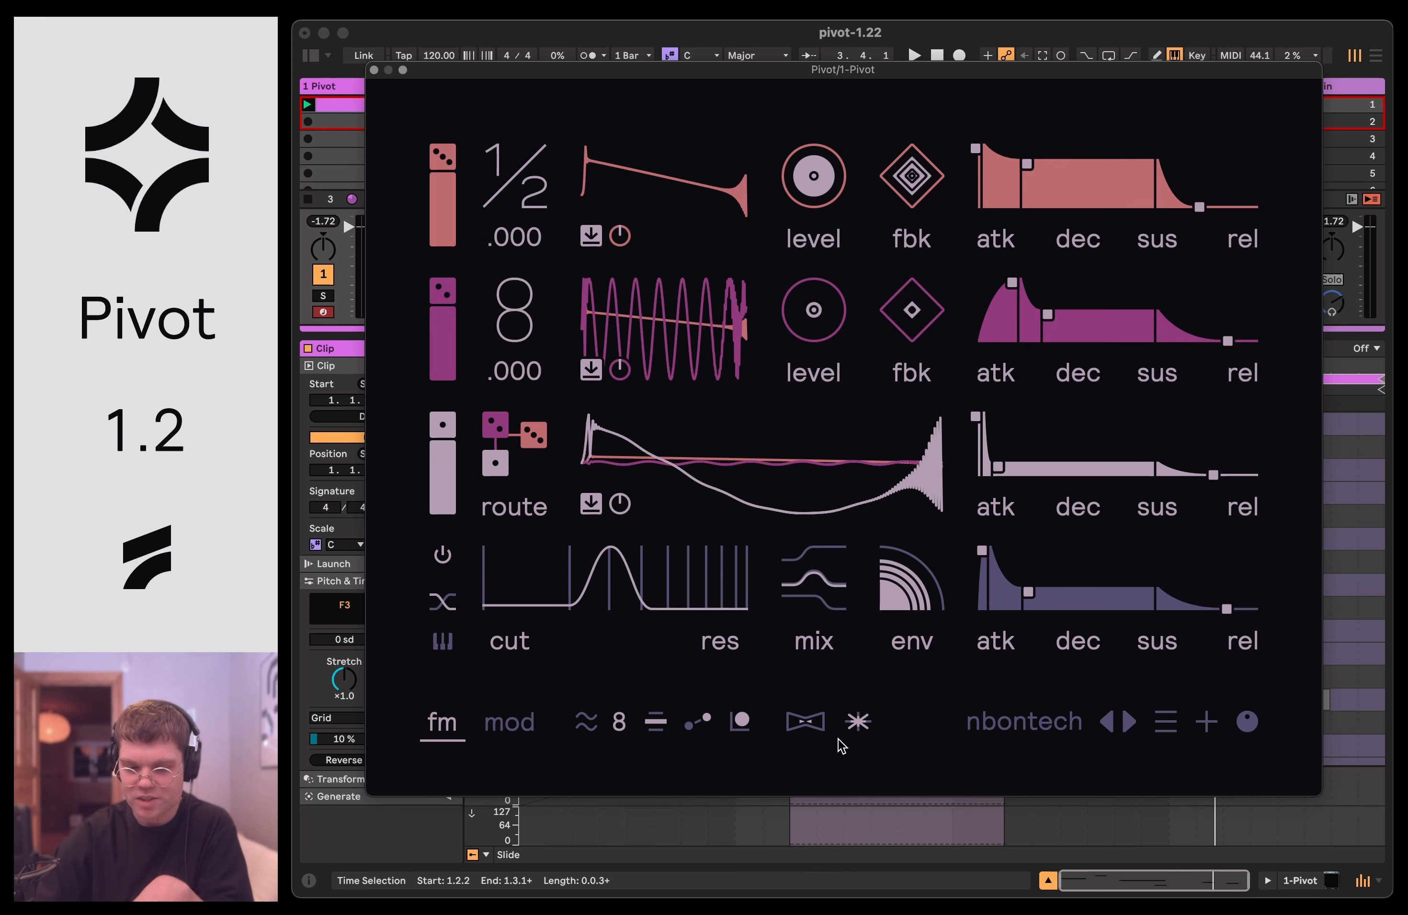
Generate another fully randomized patch to replace the one just inspected.
click(1165, 737)
click(1209, 609)
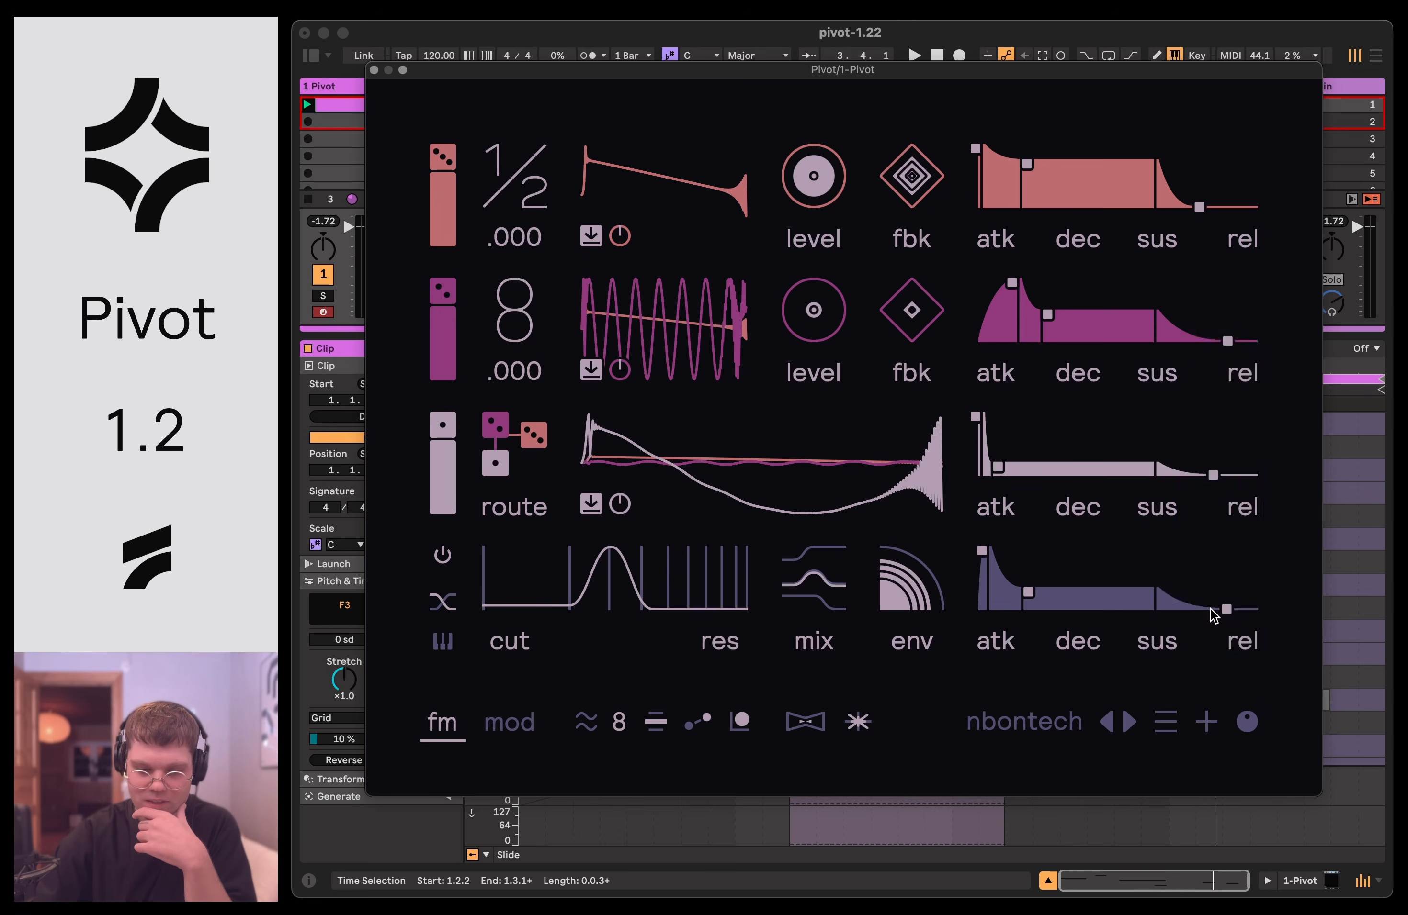
click(1164, 722)
click(1235, 613)
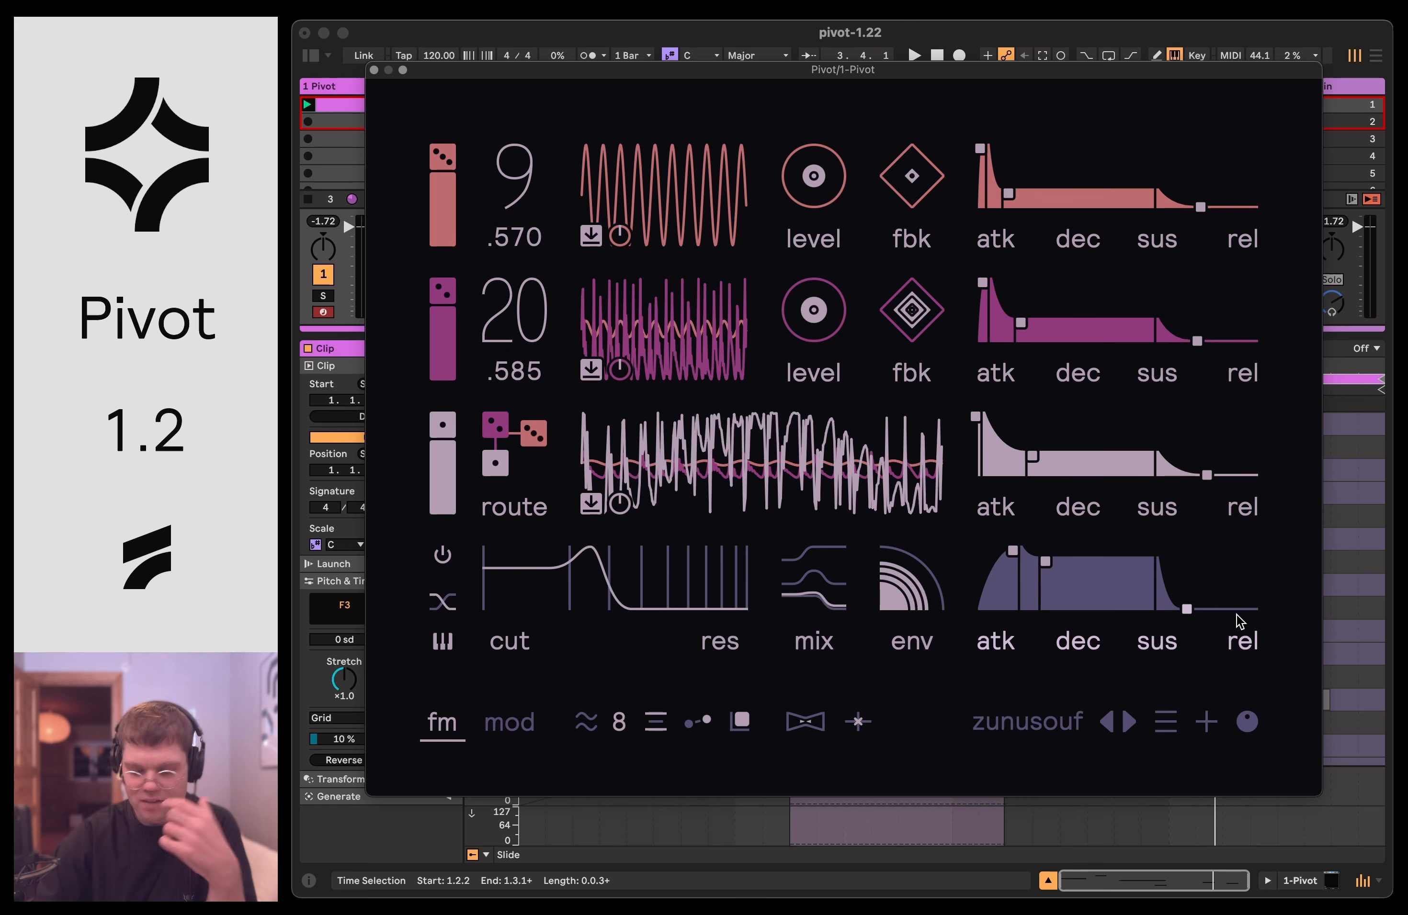